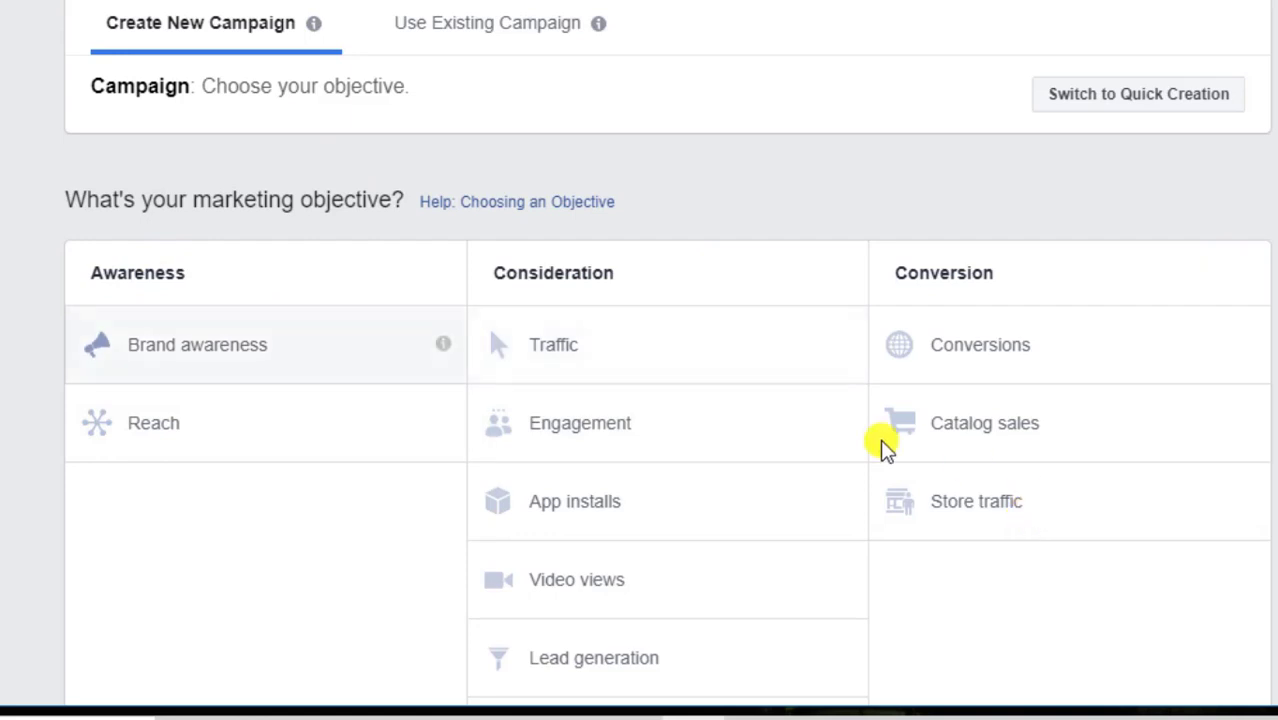
# Choose the Lead generation objective and name the campaign 'Calvary Estate Lead generation'
pyautogui.scroll(-1, 830, 400)
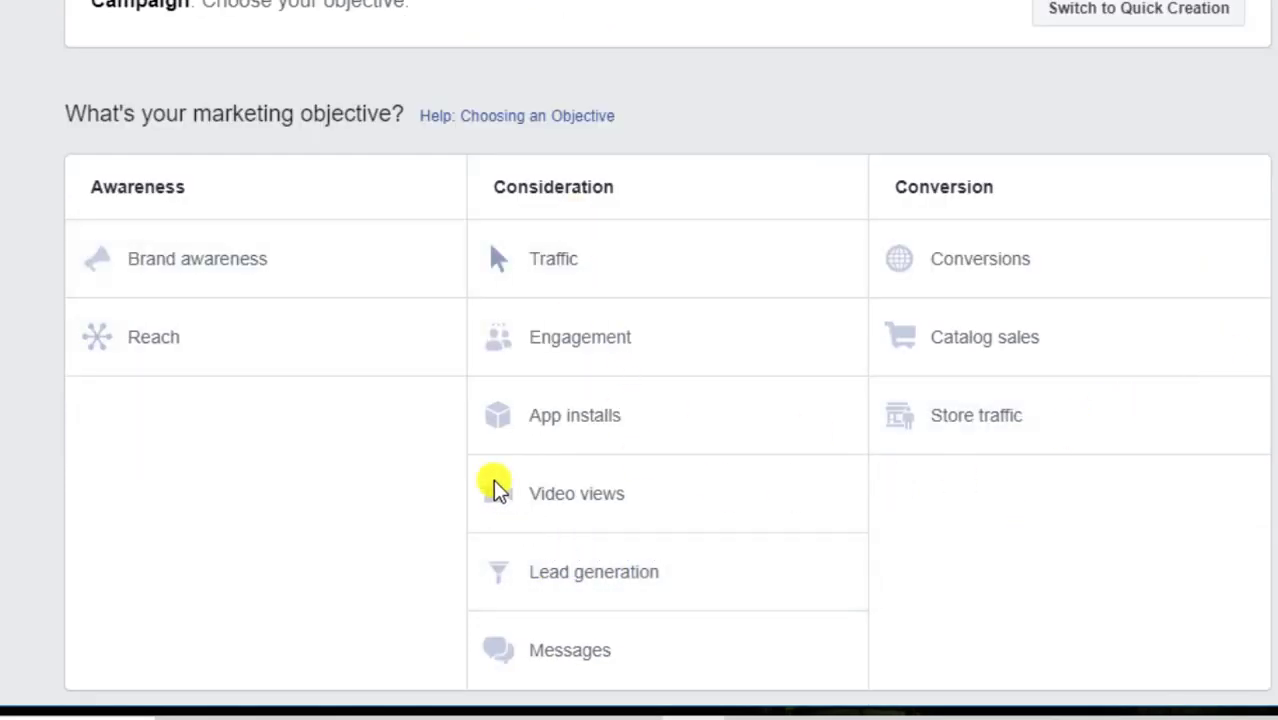
pyautogui.click(594, 580)
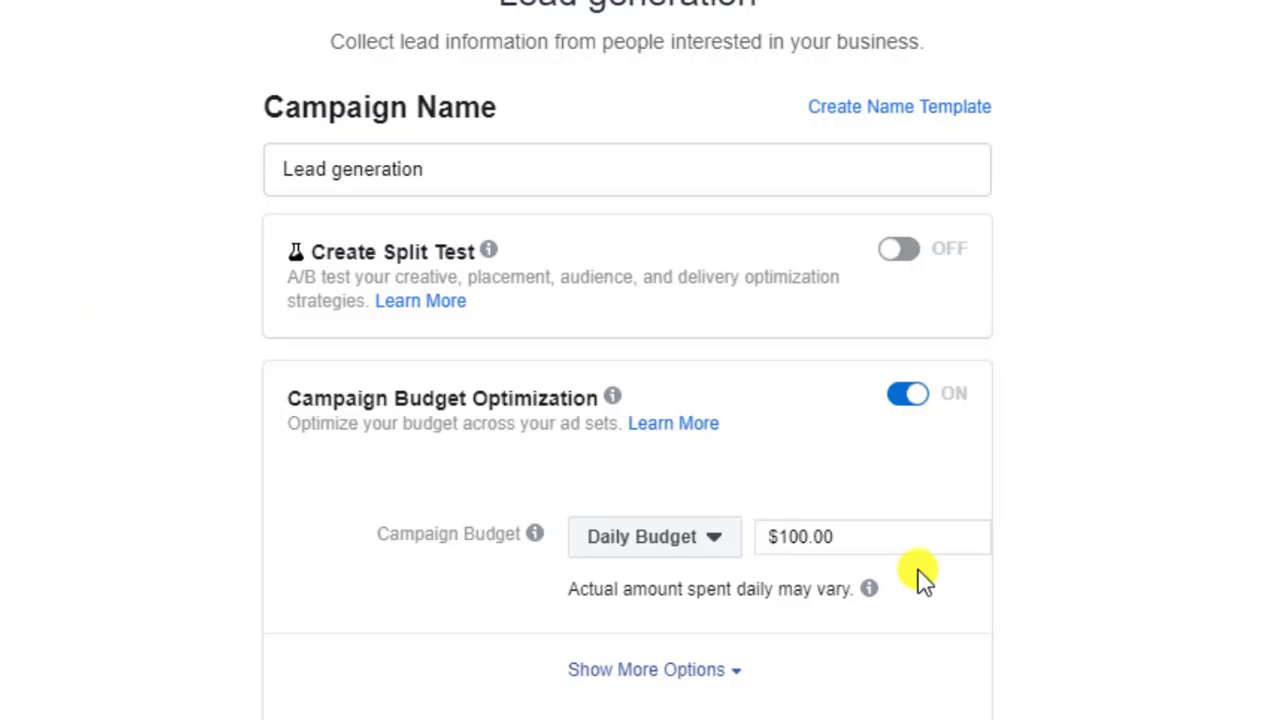
pyautogui.scroll(-1, 1050, 570)
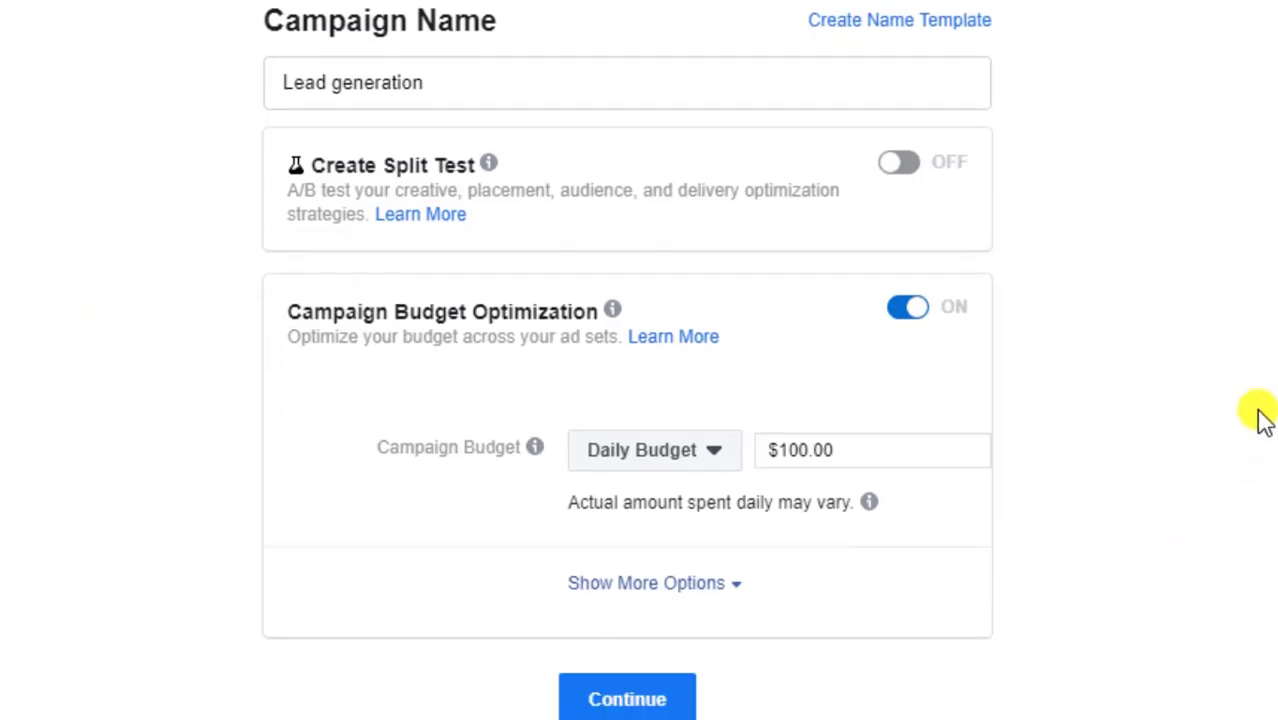
pyautogui.scroll(1, 1263, 420)
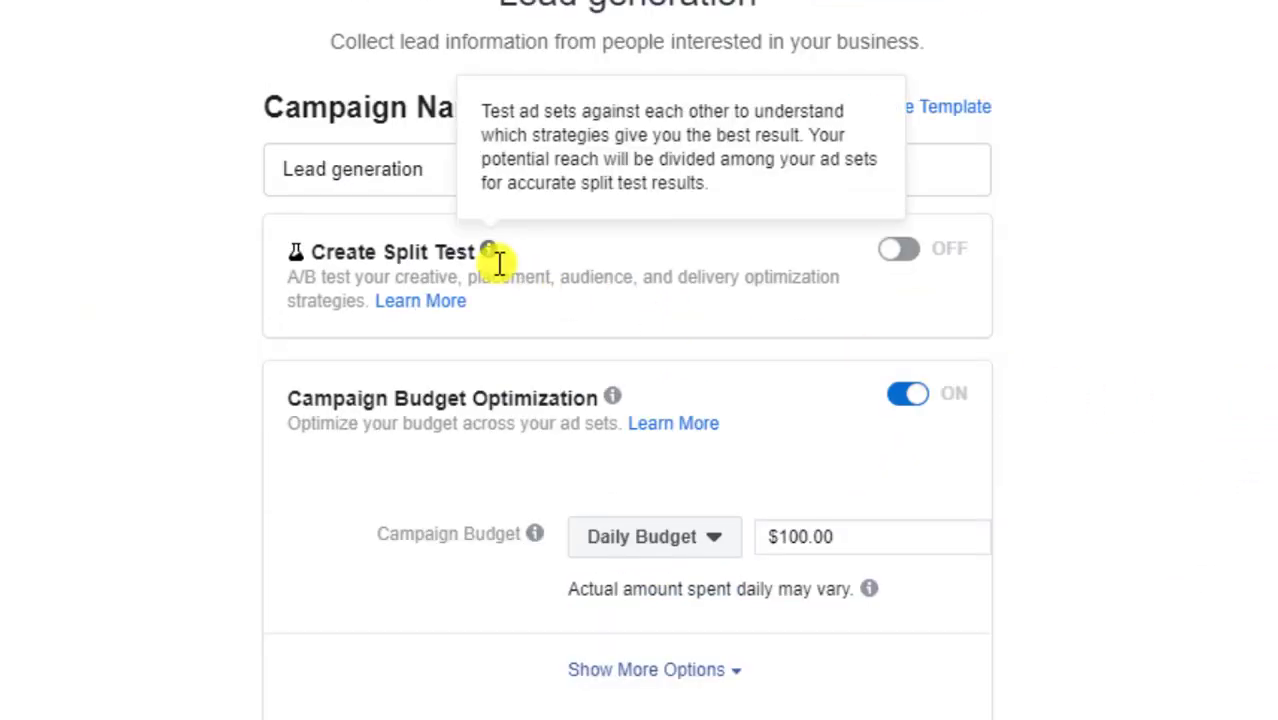
pyautogui.click(438, 171)
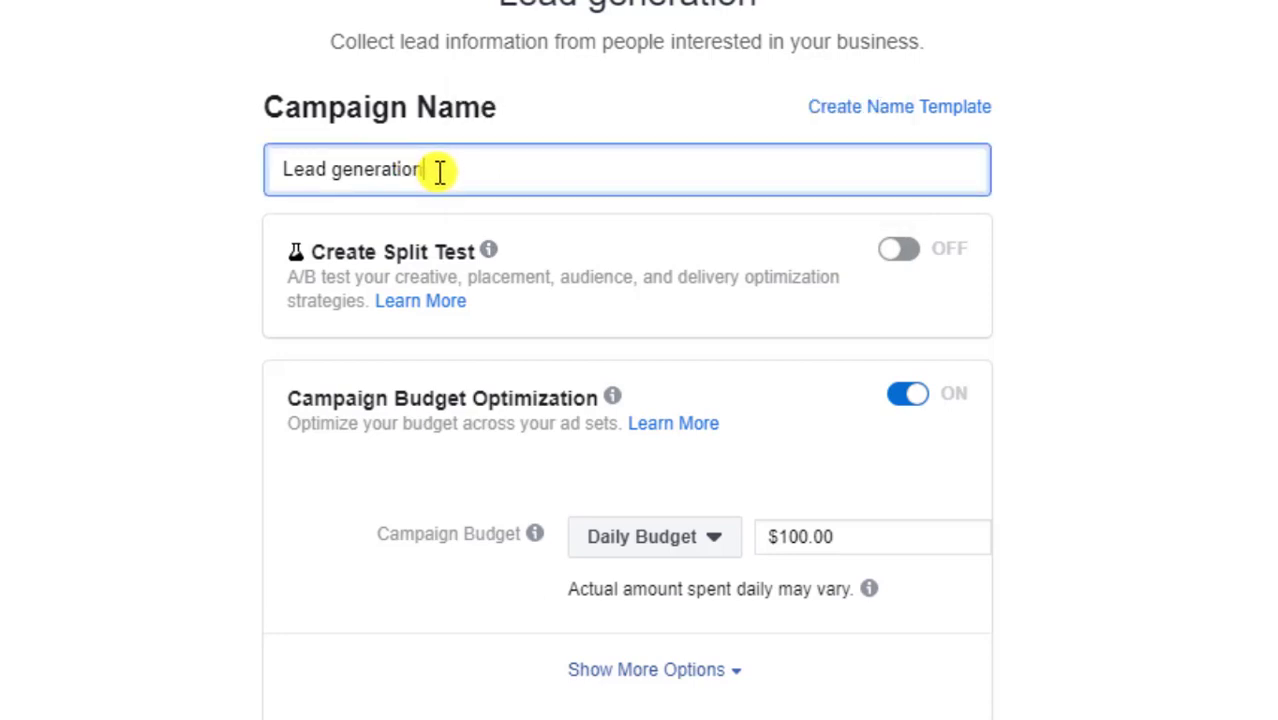
pyautogui.press('Home')
pyautogui.write('C')
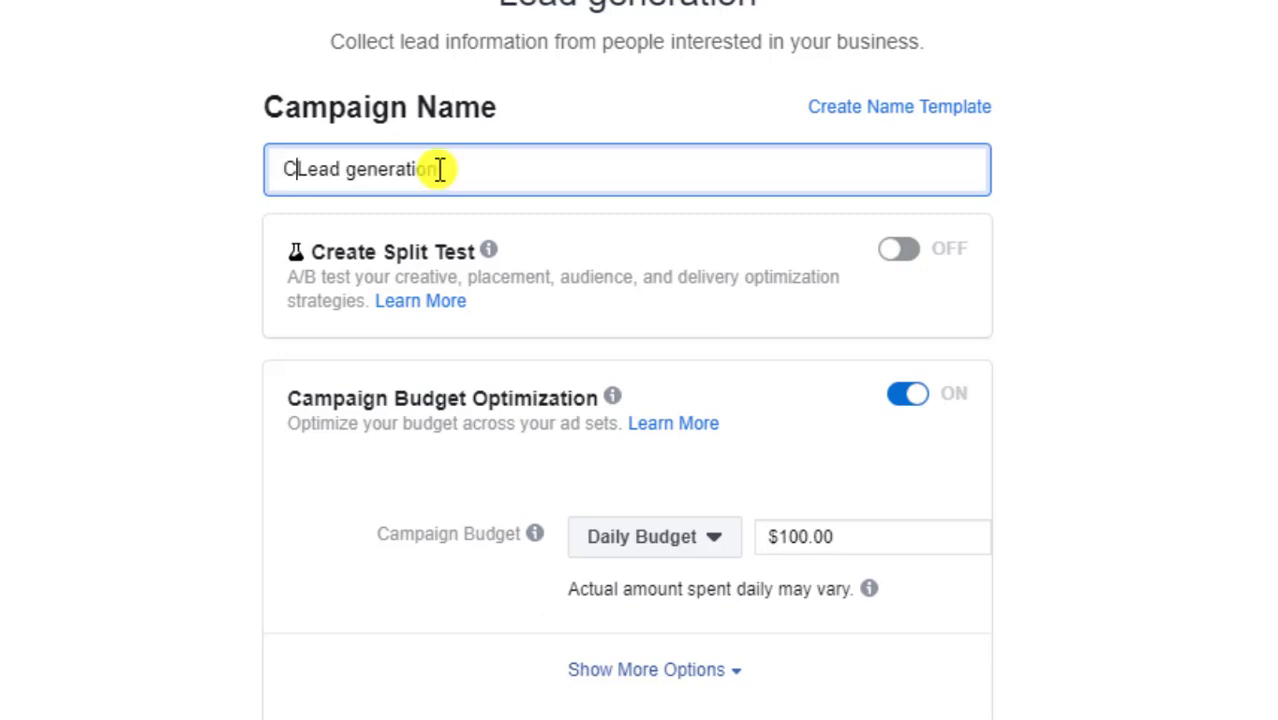
pyautogui.write('alvary ')
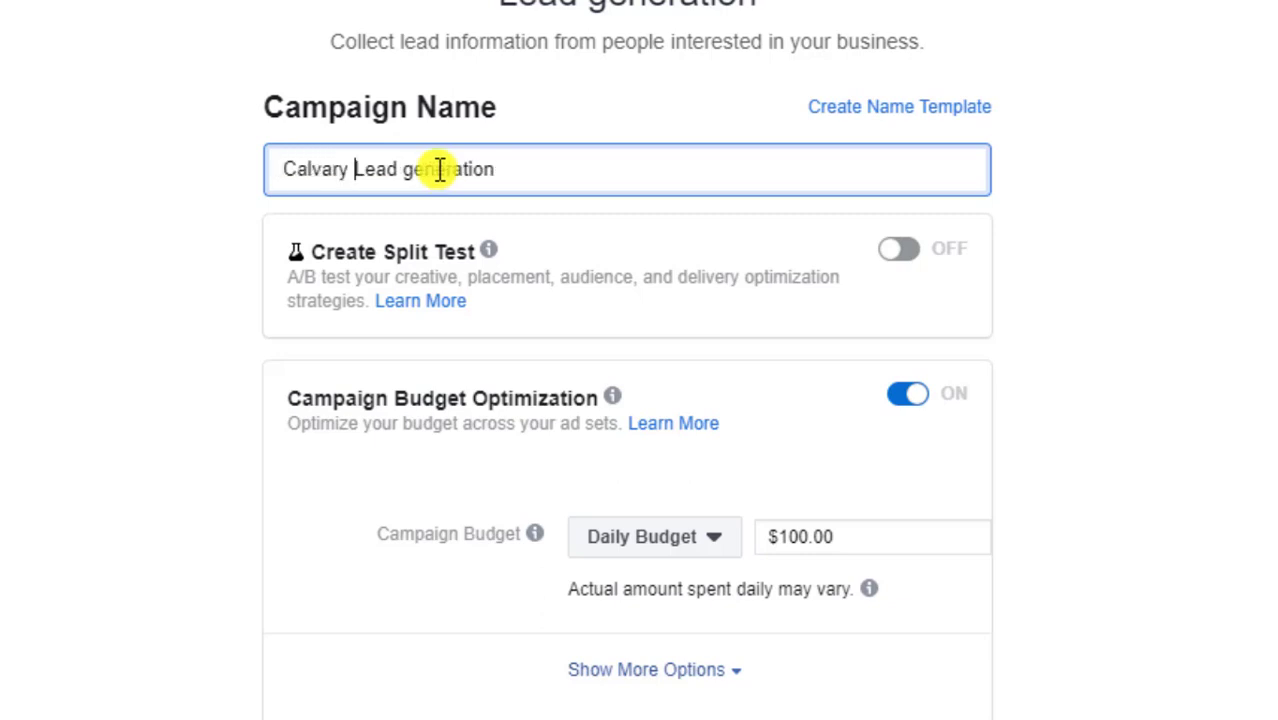
pyautogui.write('Estate')
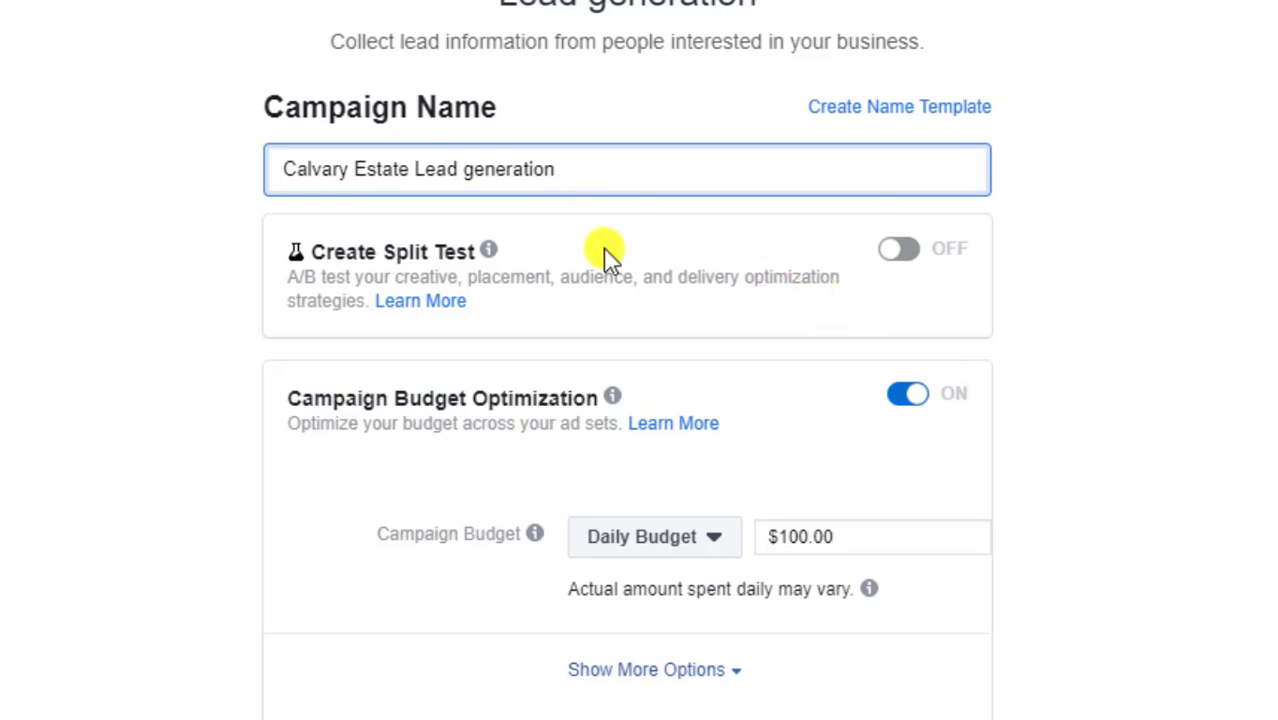
# Lower the campaign's daily budget from $100.00 to $10.00
pyautogui.scroll(-2, 605, 257)
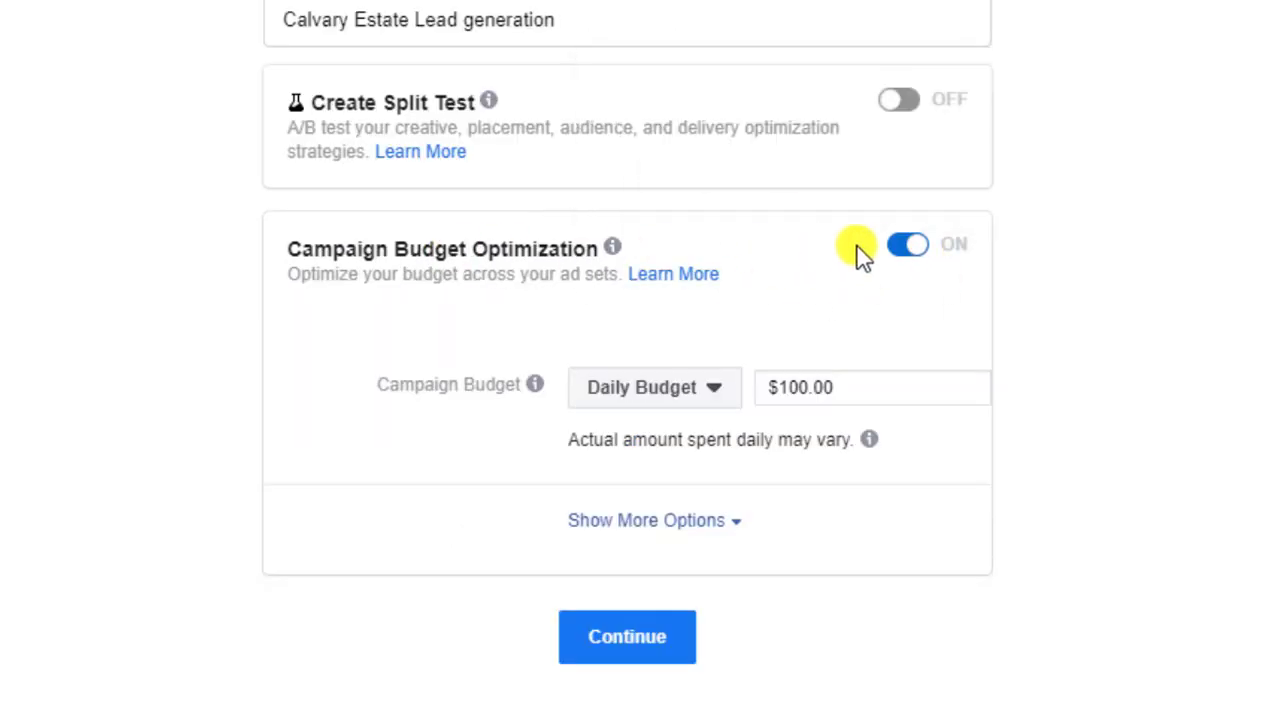
pyautogui.scroll(-2, 900, 255)
pyautogui.click(808, 240)
pyautogui.press('BackSpace')
pyautogui.press('BackSpace')
pyautogui.press('BackSpace')
pyautogui.write('10')
pyautogui.click(1104, 214)
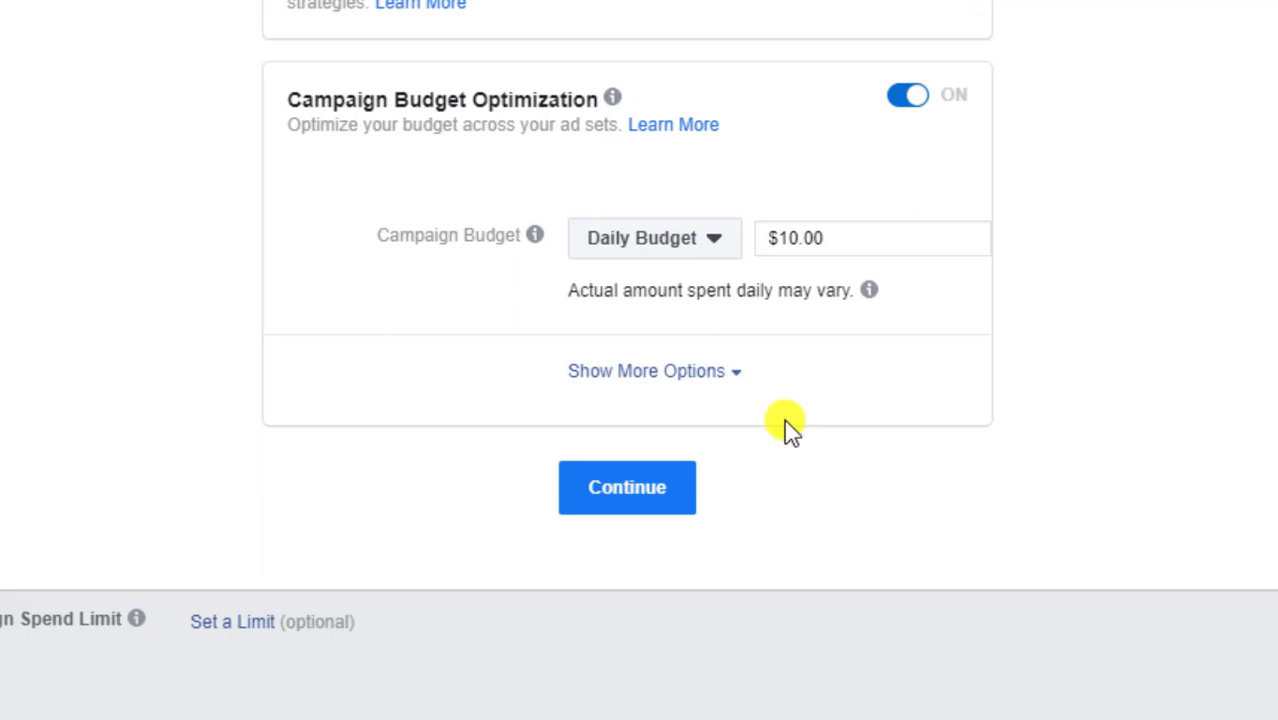
# Move to the ad set and replace its name 'NG - 18+' with 'Calvary Estate Generic'
pyautogui.click(650, 500)
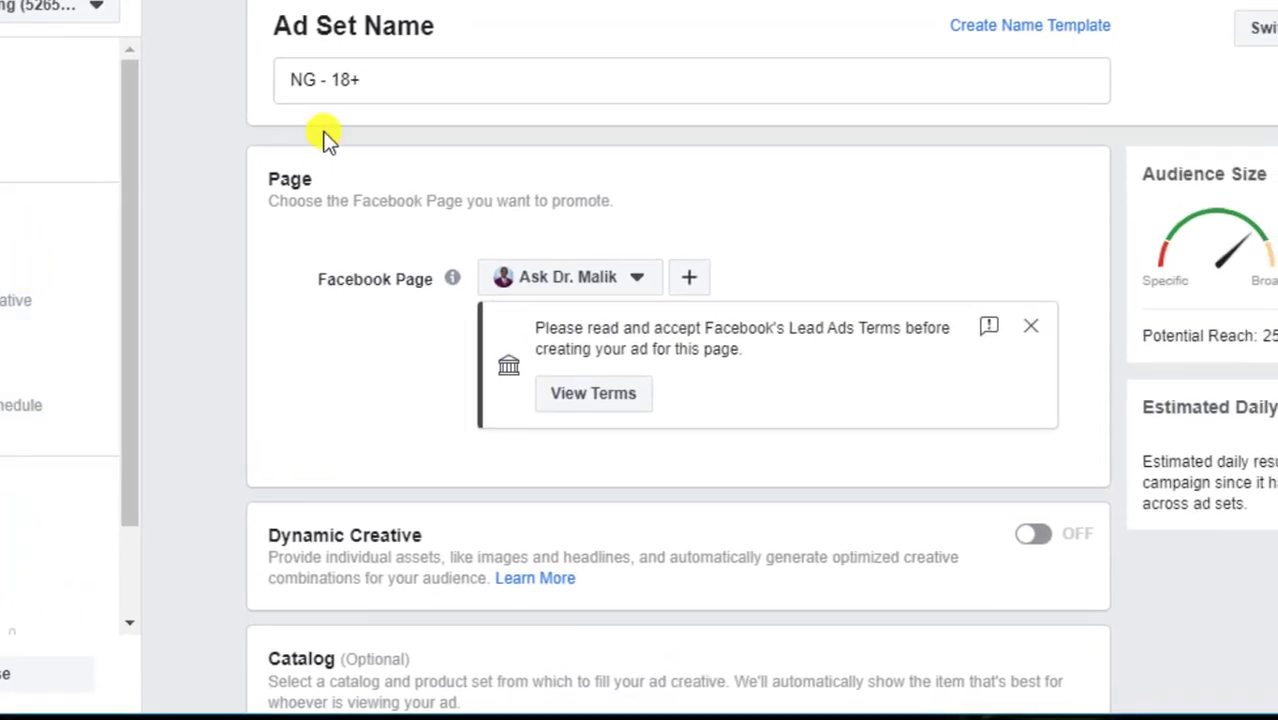
pyautogui.tripleClick(347, 82)
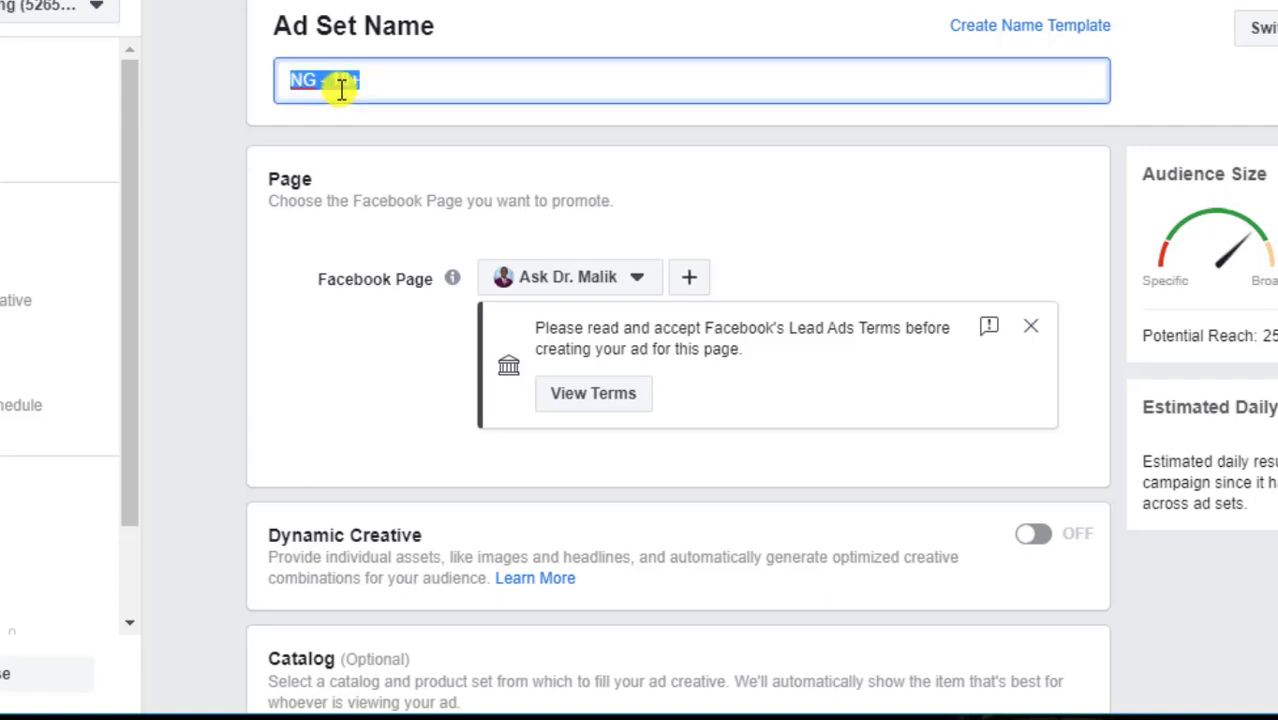
pyautogui.write('Calvary Estate Generic')
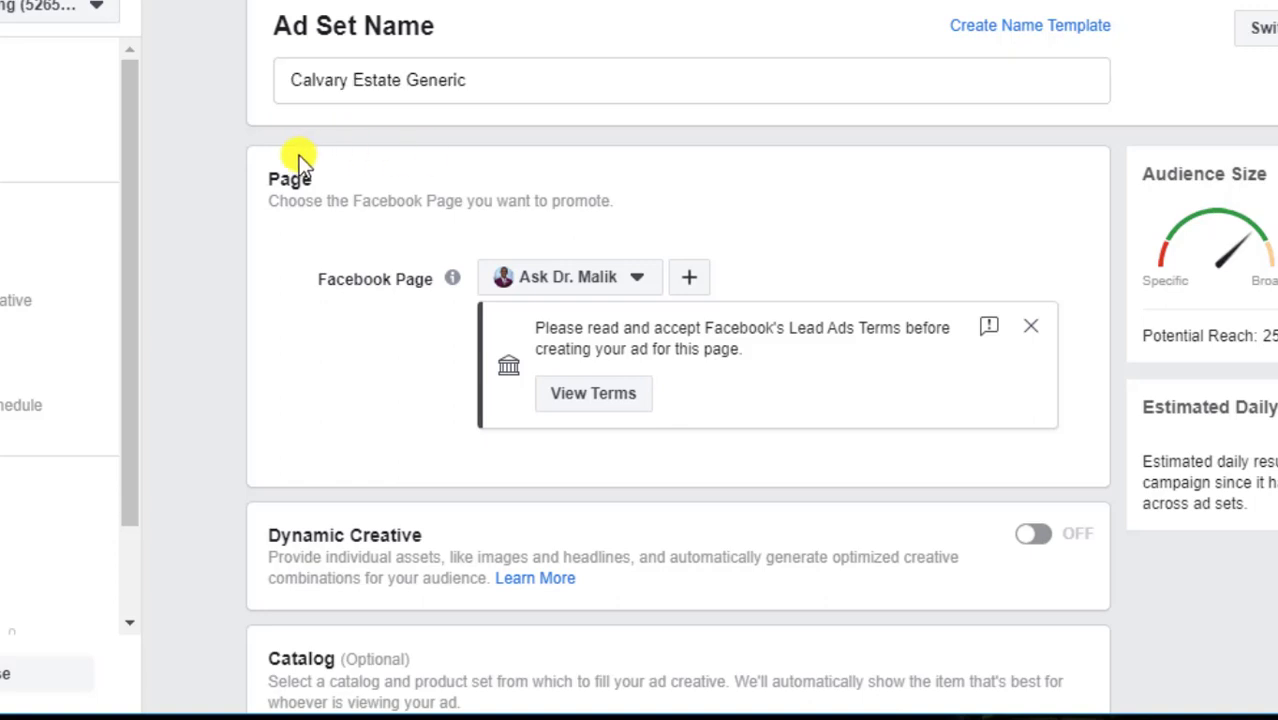
pyautogui.scroll(-2, 380, 155)
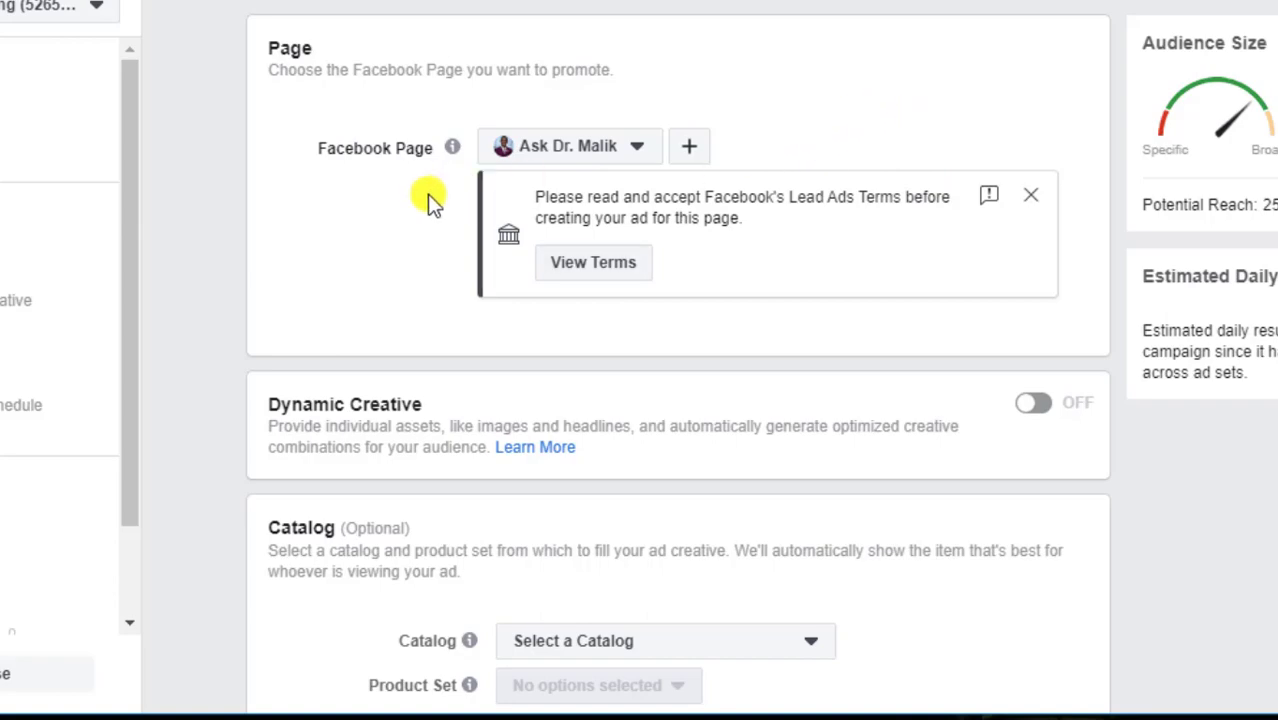
# Review and accept the Lead Ads Terms for the Page
pyautogui.click(610, 266)
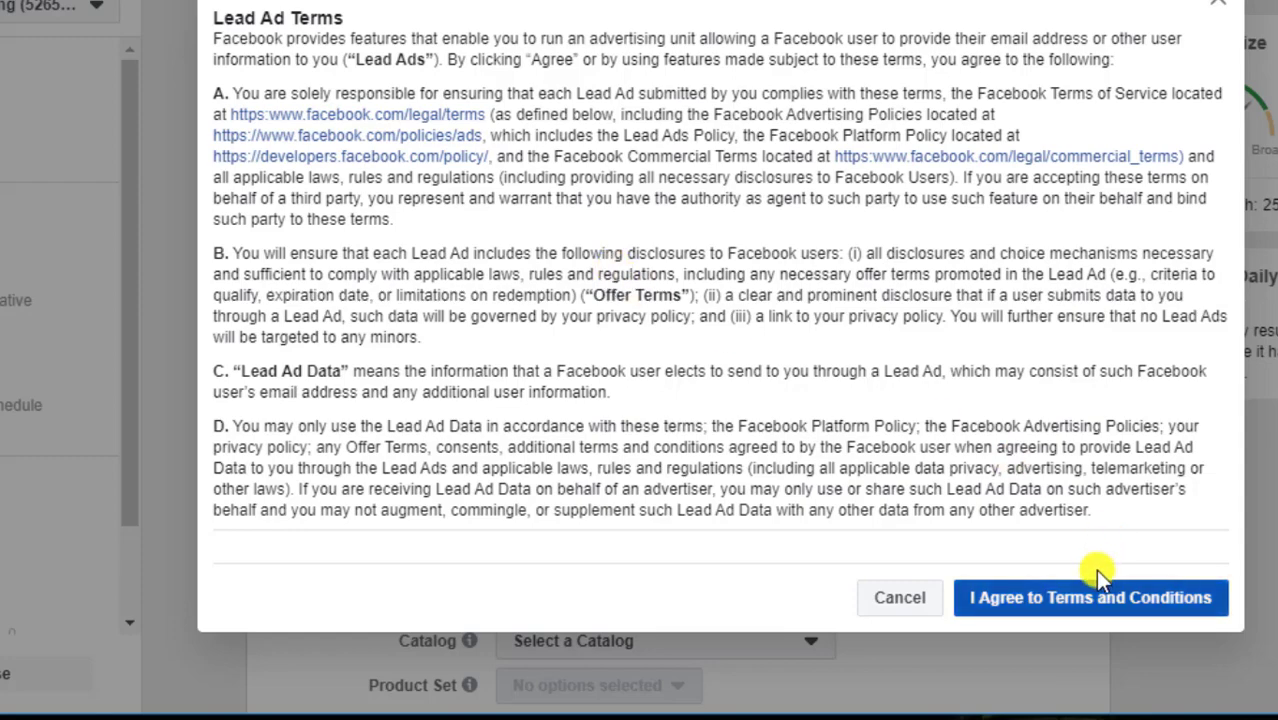
pyautogui.click(1025, 598)
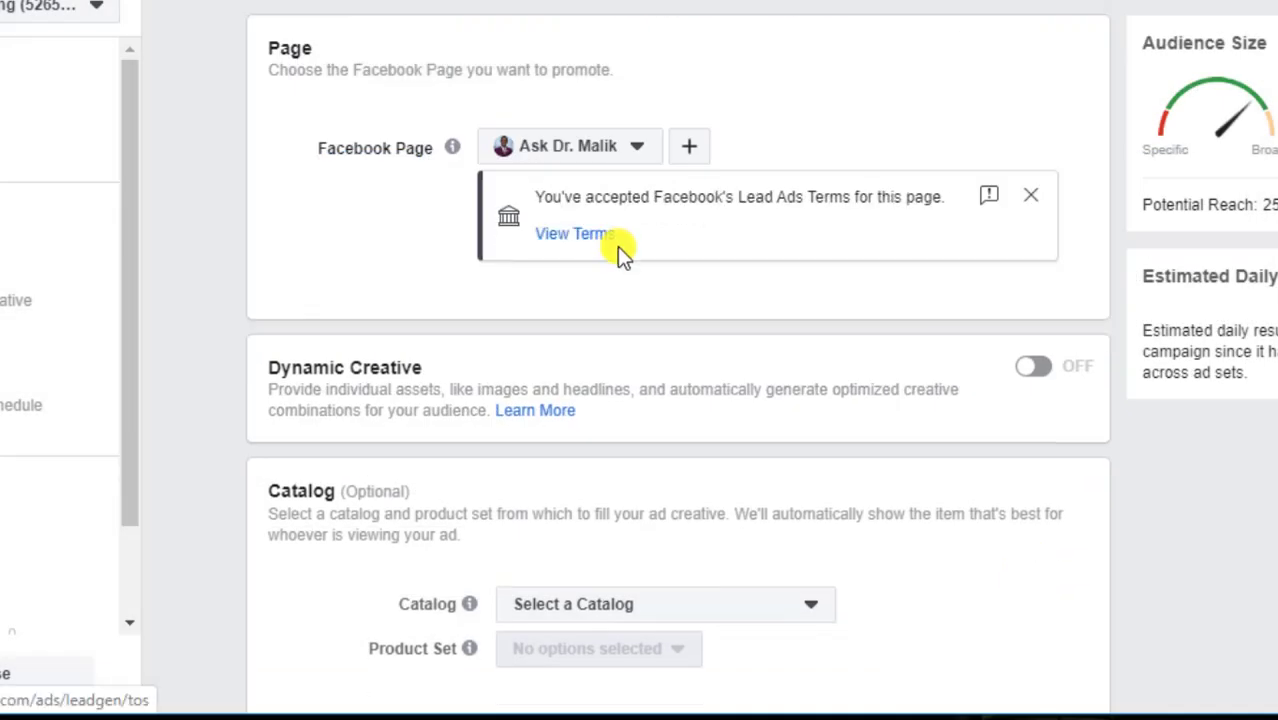
pyautogui.click(1031, 195)
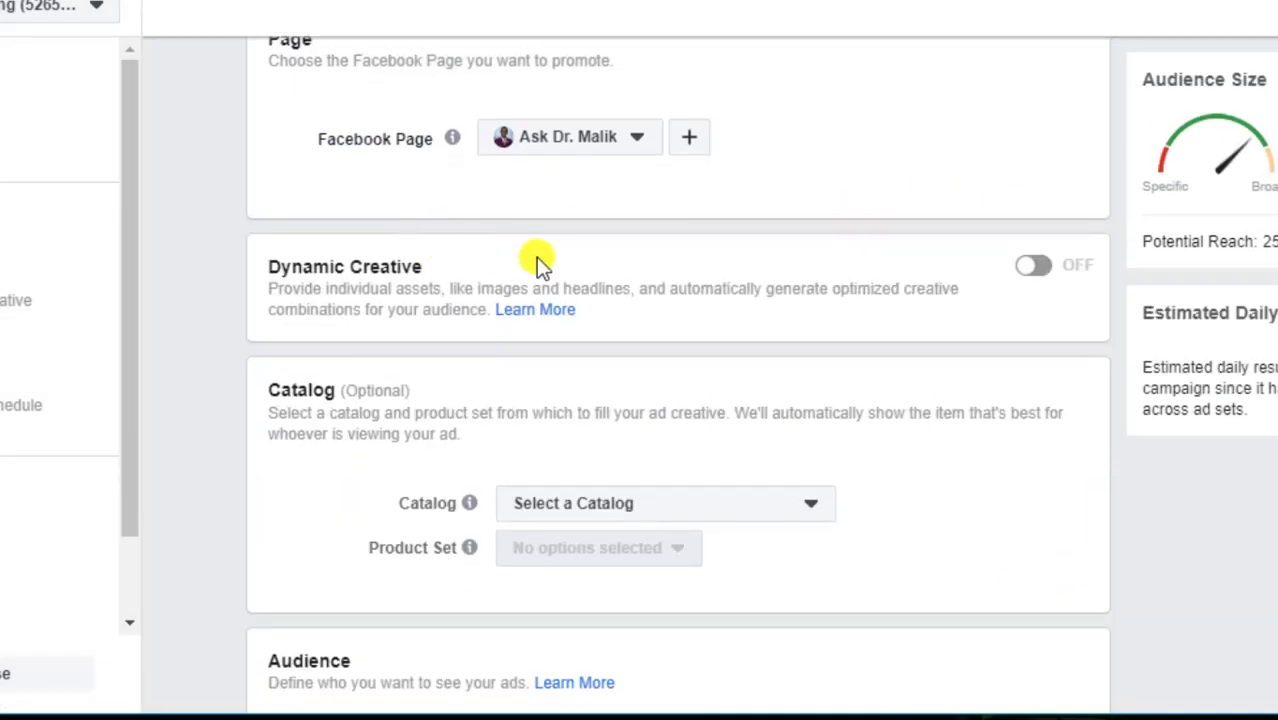
# Dismiss the lookalike audiences tip and start editing the audience Locations
pyautogui.scroll(-2, 348, 240)
pyautogui.scroll(-5, 371, 265)
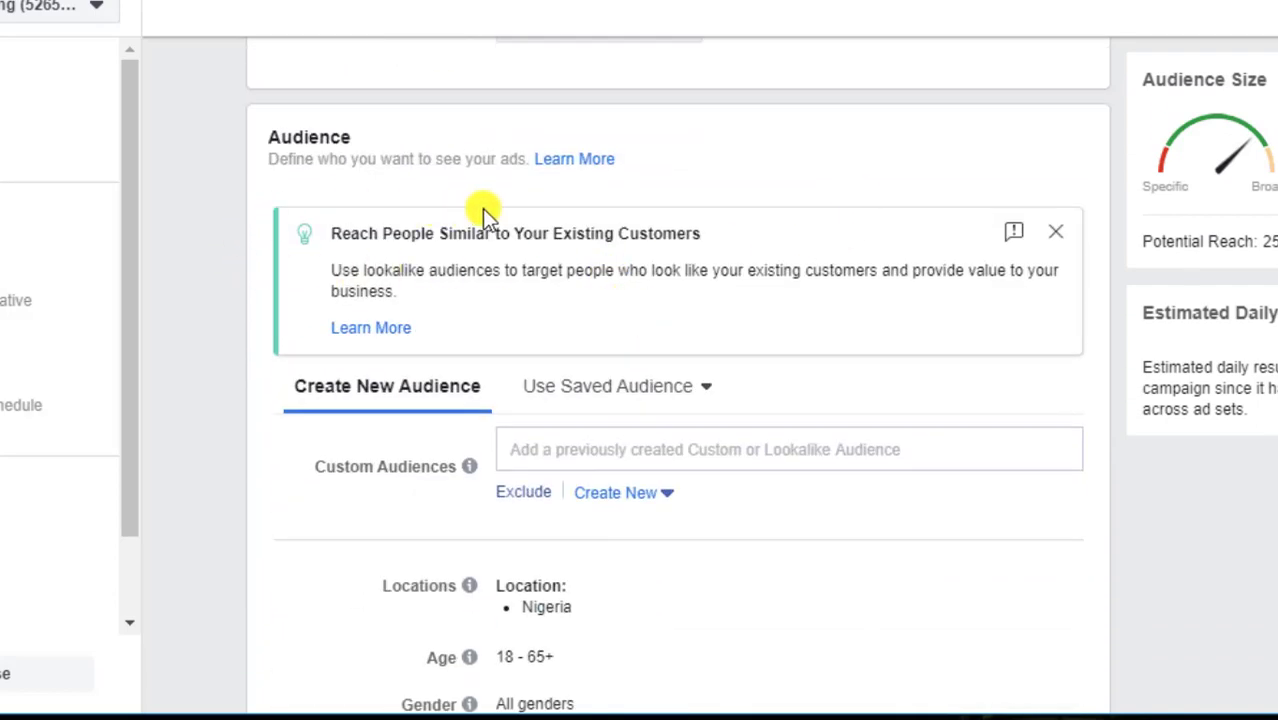
pyautogui.click(1056, 232)
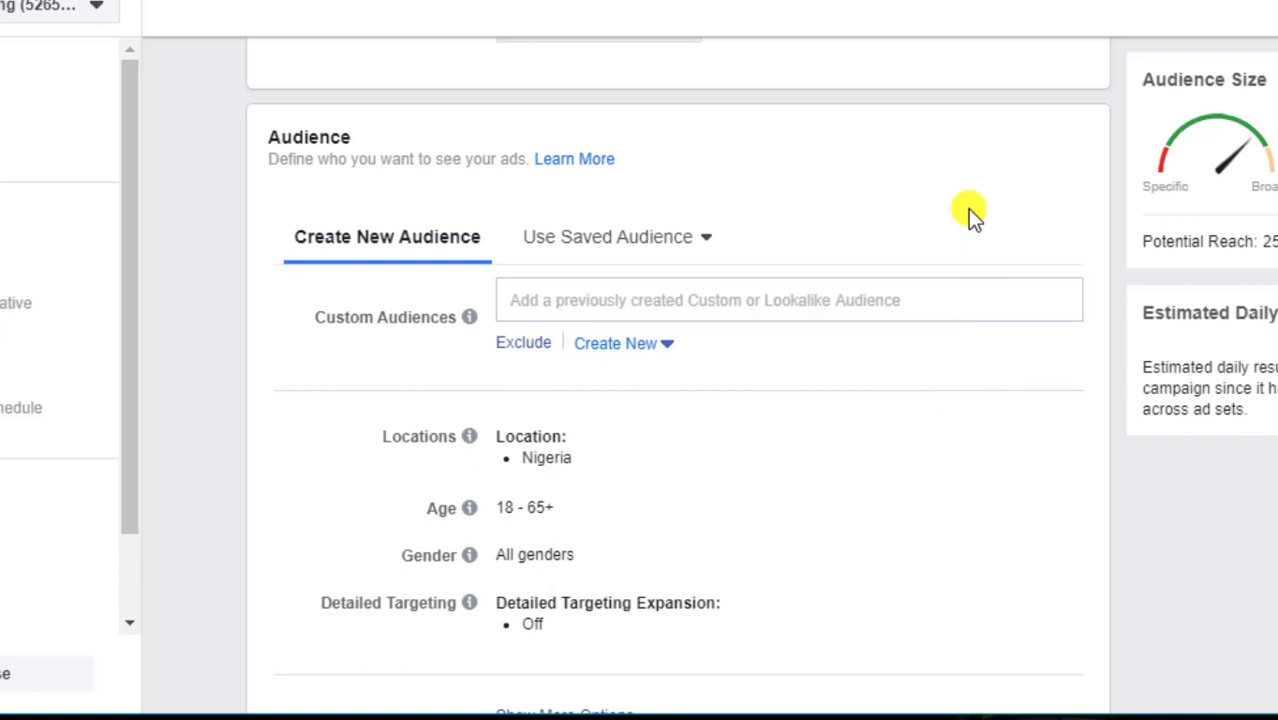
pyautogui.scroll(-3, 579, 294)
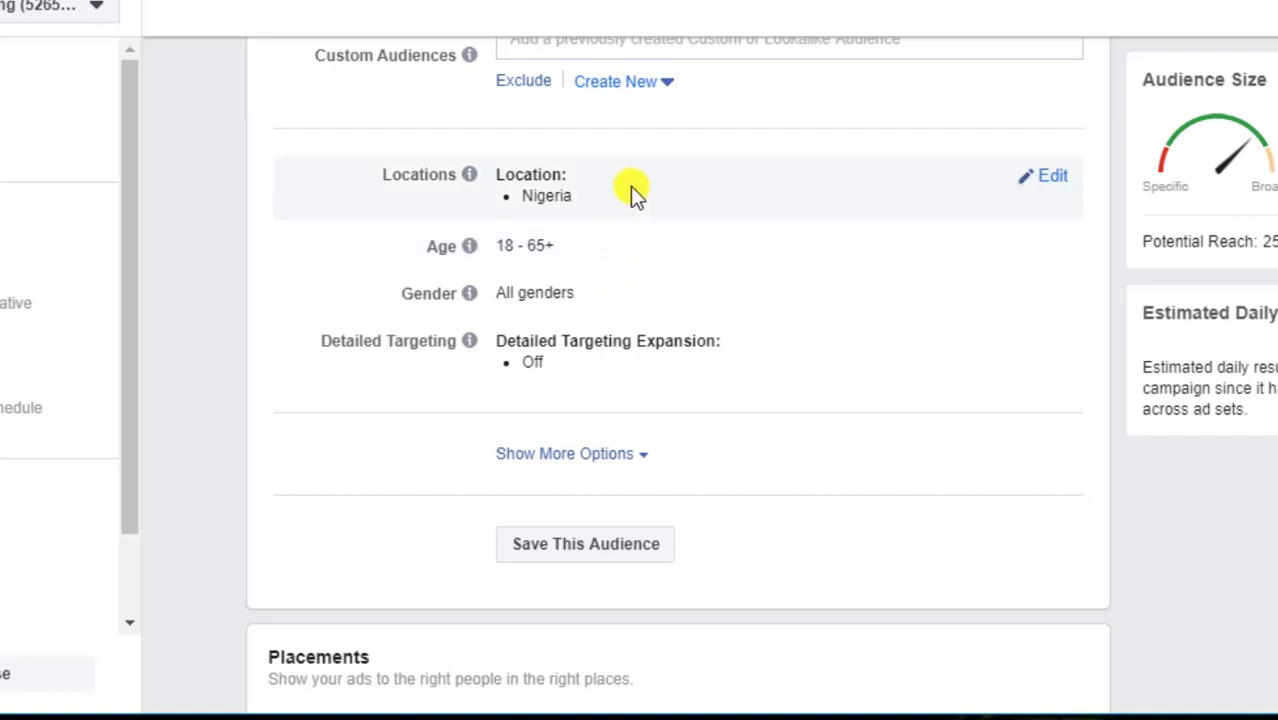
pyautogui.click(1052, 178)
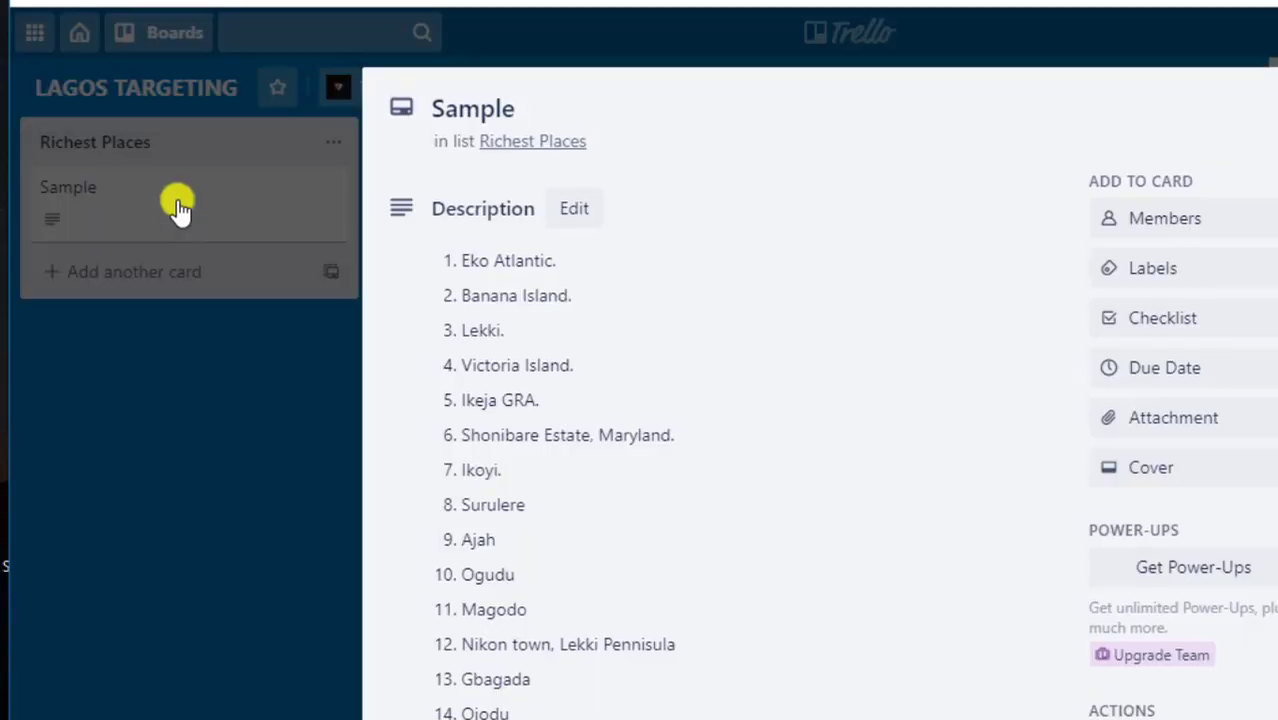
# Scroll through the LAGOS TARGETING card's list of the richest Lagos areas
pyautogui.scroll(-3, 698, 333)
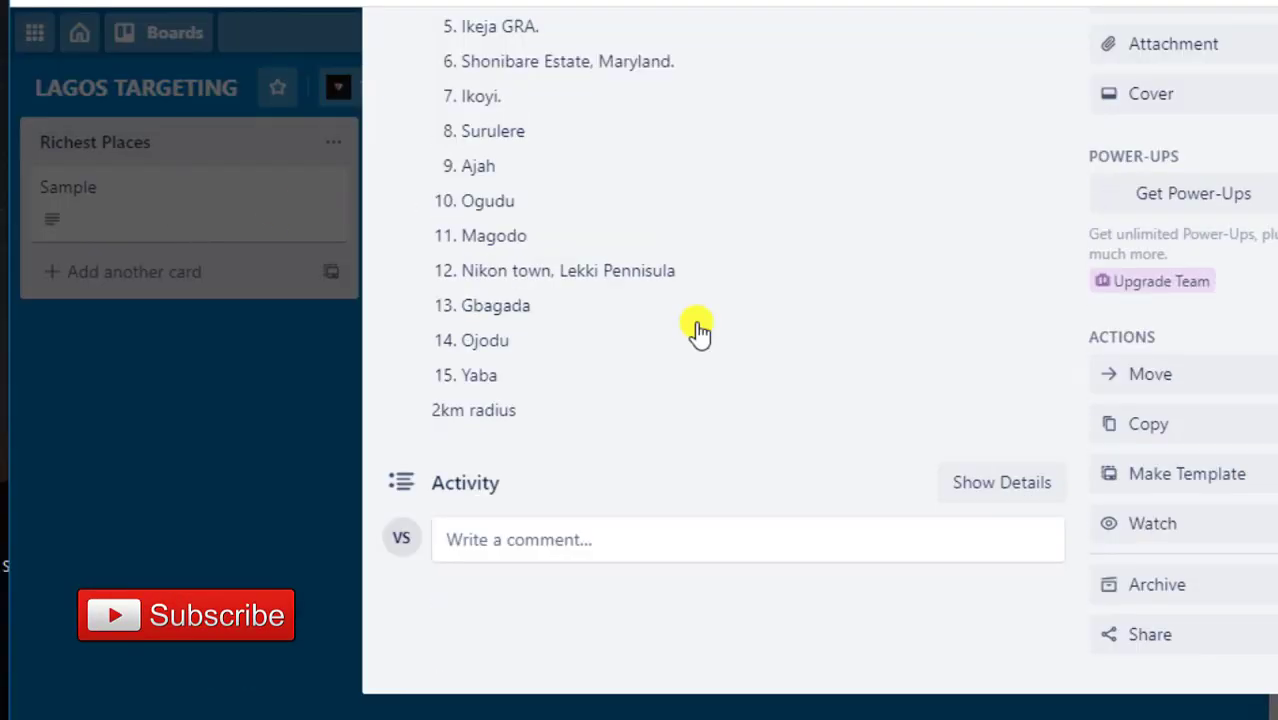
pyautogui.scroll(3, 698, 333)
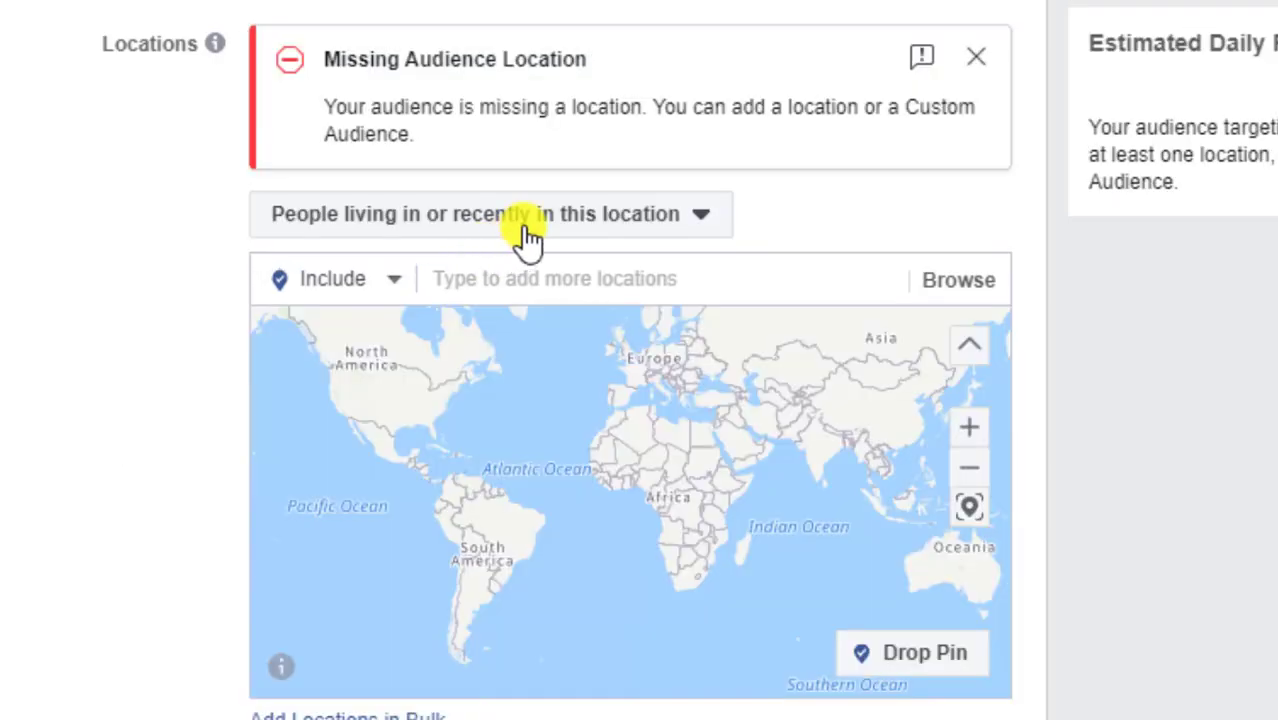
# Target only people living in Ikoyi, Lekki and Yaba, Lagos State
pyautogui.click(530, 230)
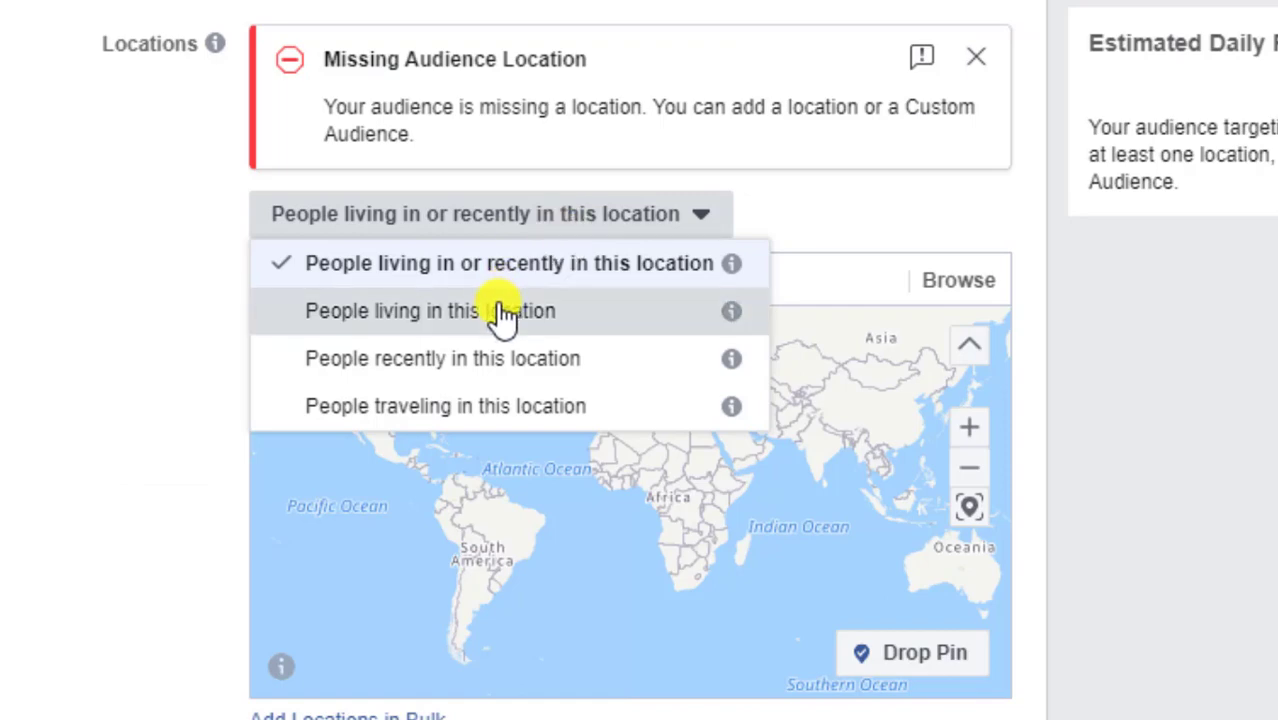
pyautogui.click(500, 312)
pyautogui.click(541, 133)
pyautogui.write('ikoyi')
pyautogui.click(570, 228)
pyautogui.write('lekki')
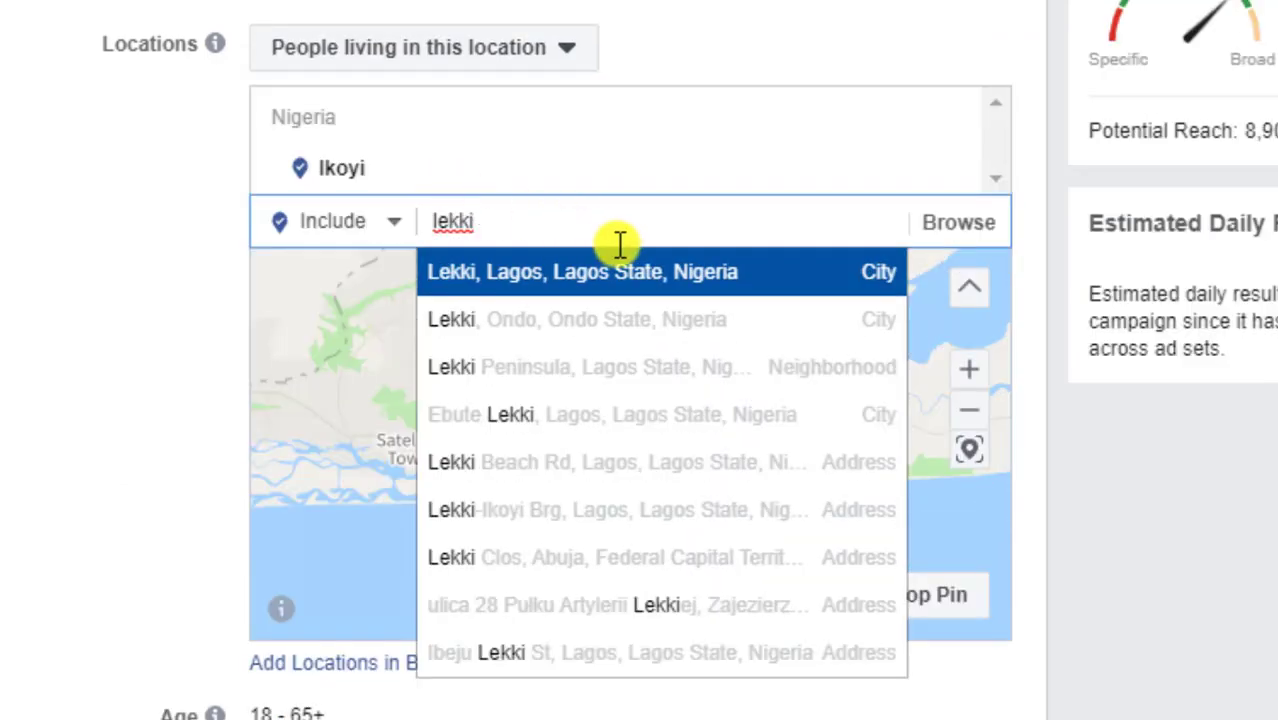
pyautogui.click(608, 275)
pyautogui.write('yaba')
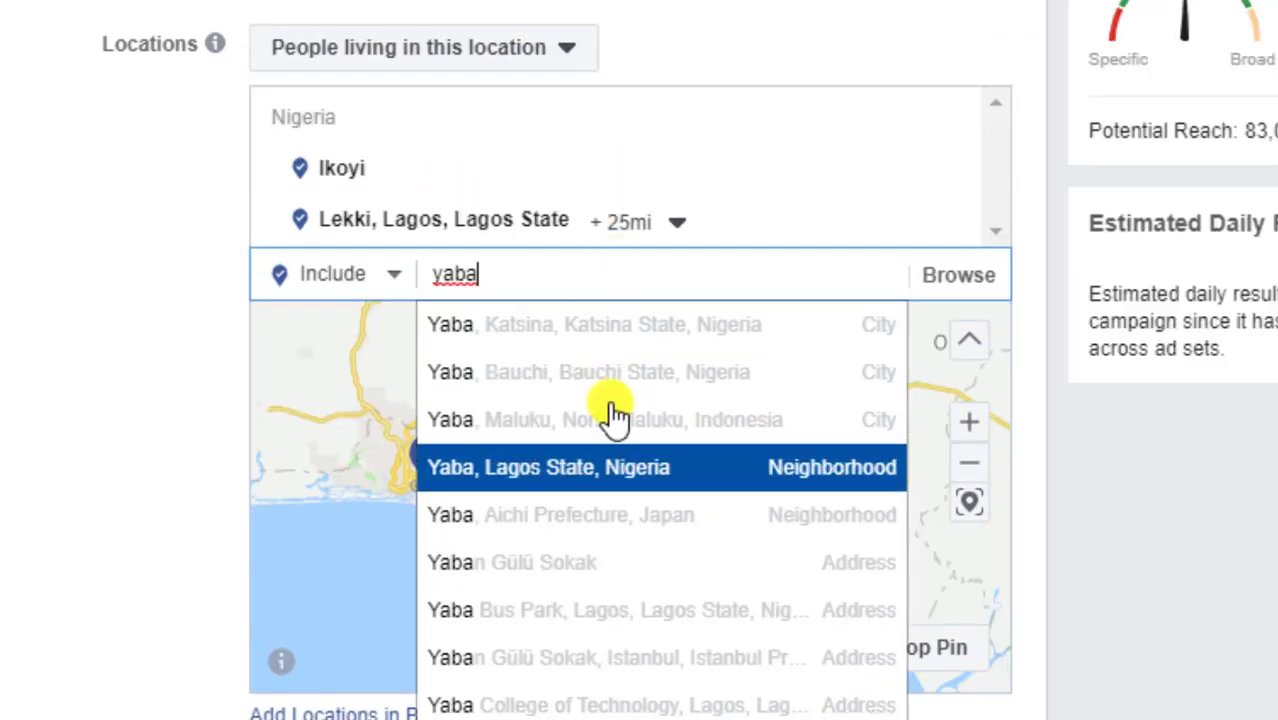
pyautogui.click(602, 465)
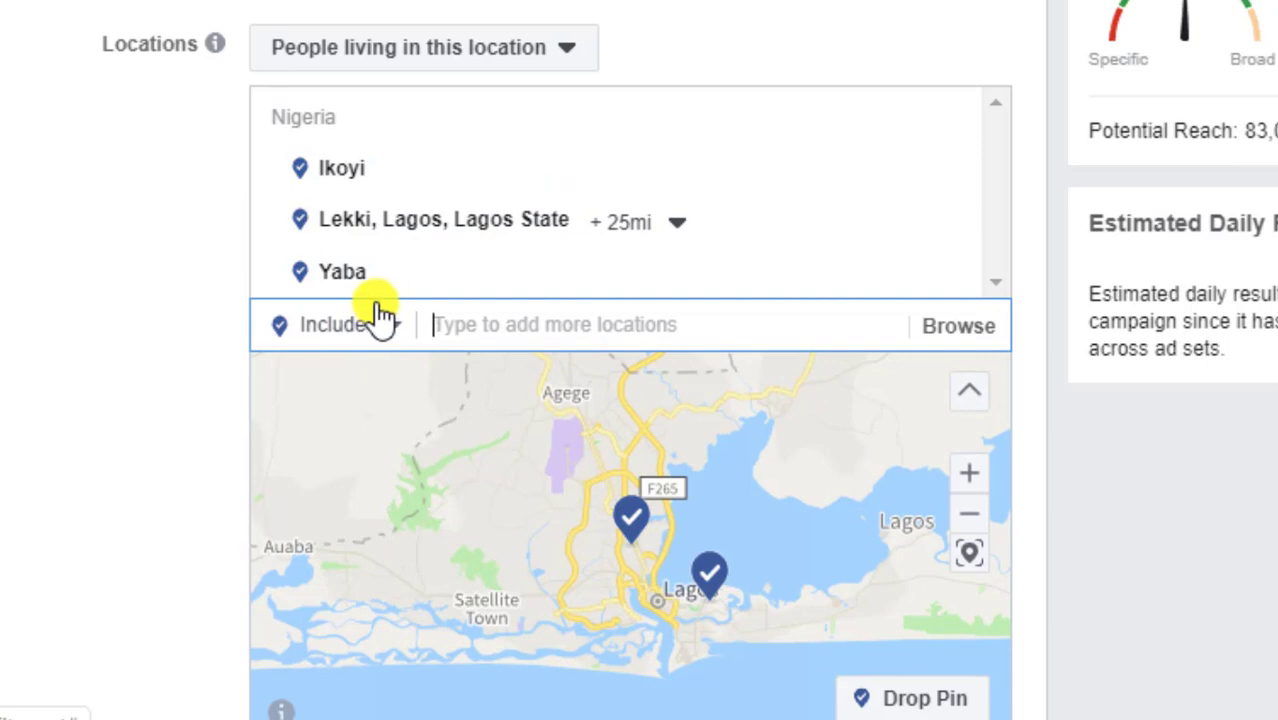
# Raise the audience's minimum age to 30
pyautogui.scroll(-5, 374, 314)
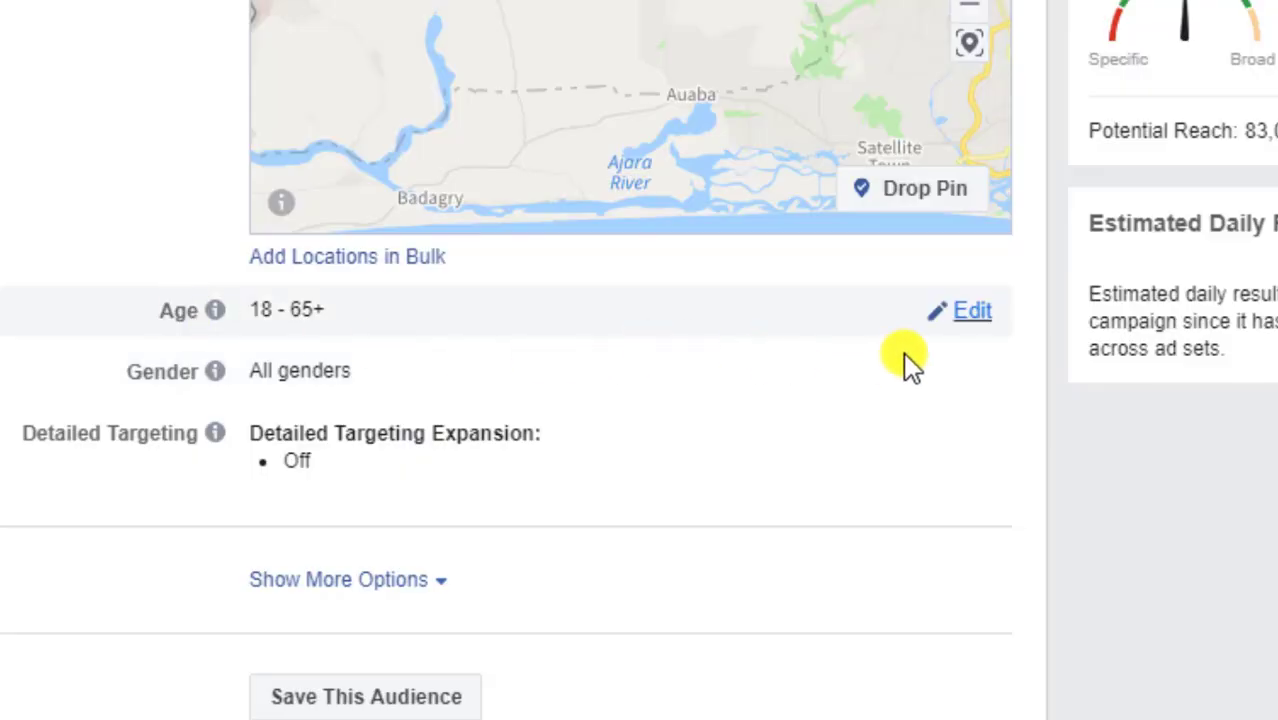
pyautogui.click(944, 335)
pyautogui.click(318, 320)
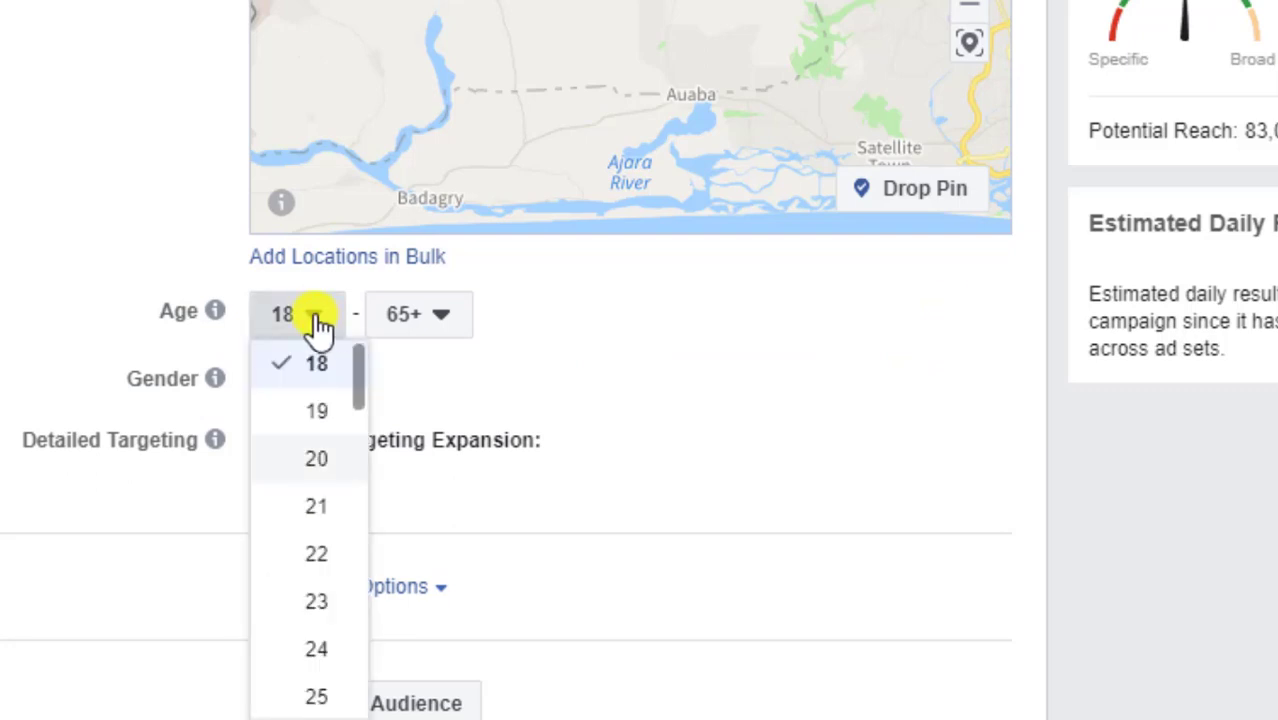
pyautogui.scroll(-2, 320, 345)
pyautogui.scroll(-4, 331, 485)
pyautogui.scroll(1, 331, 500)
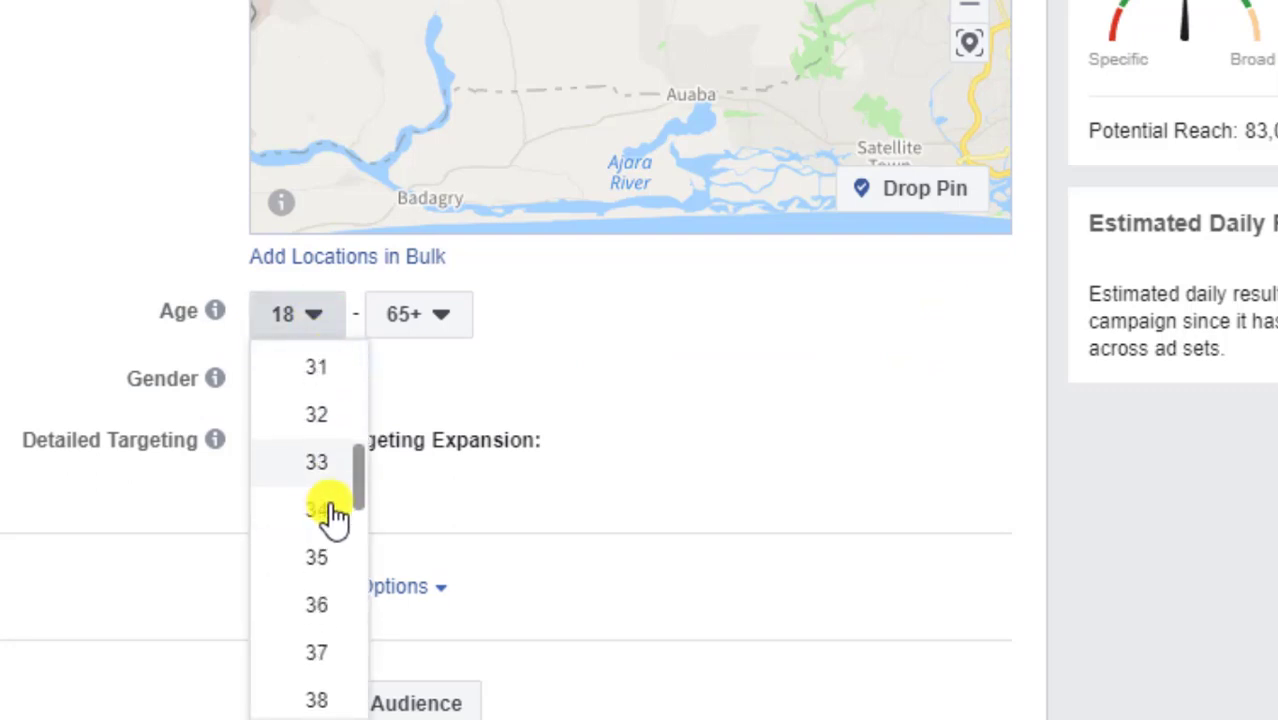
pyautogui.click(321, 415)
pyautogui.scroll(-2, 450, 340)
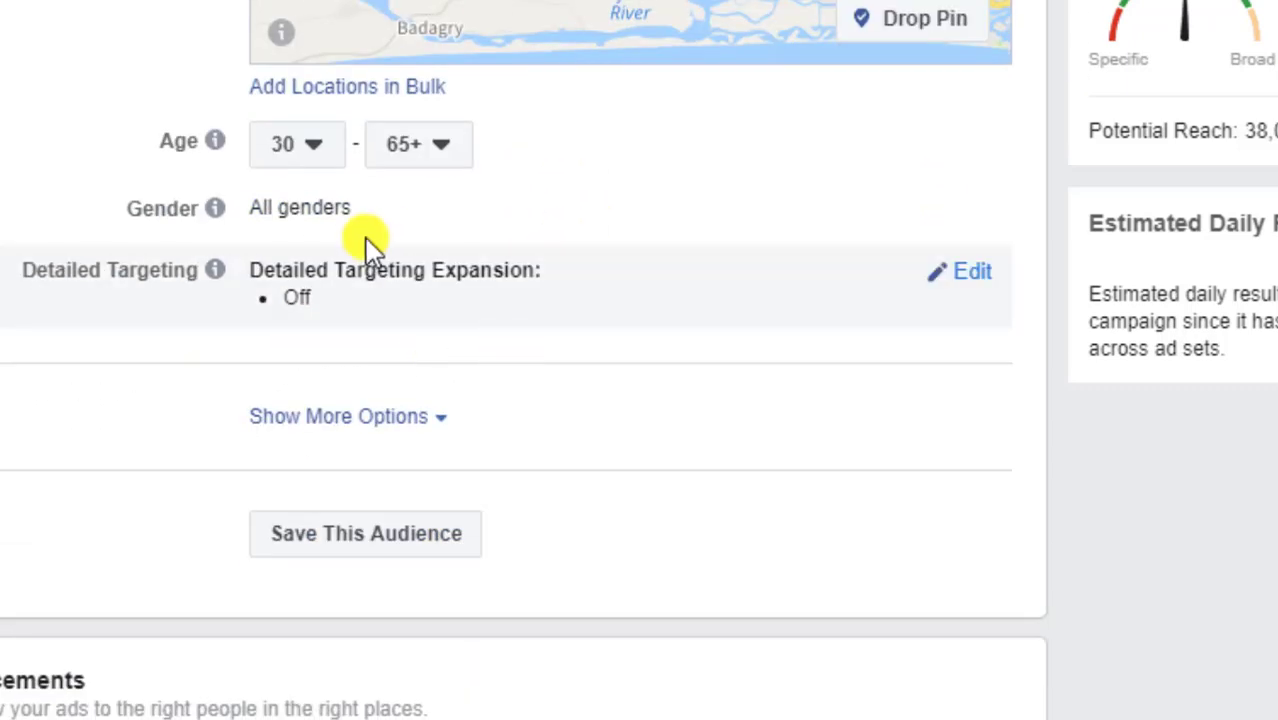
# Add Real estate investing to Detailed Targeting, search for mortgage interests, and open Trello's Richest Companies Sample card
pyautogui.click(962, 274)
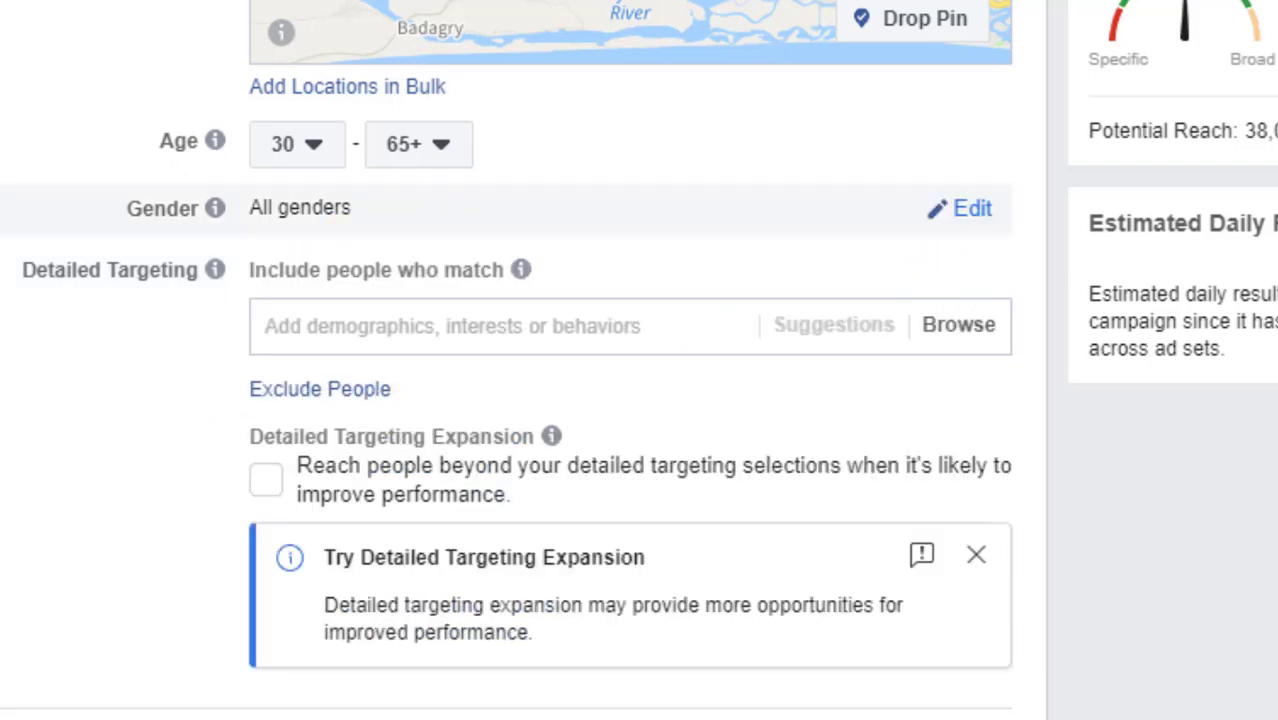
pyautogui.click(555, 312)
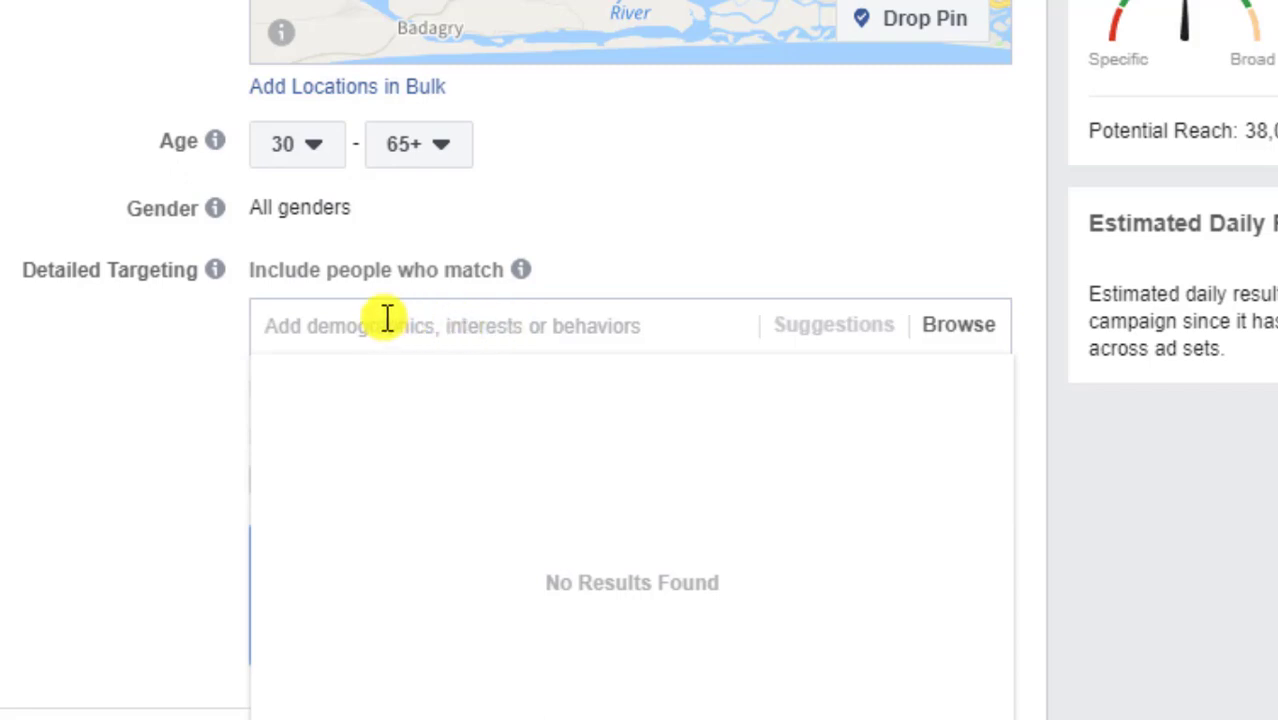
pyautogui.write('real estate')
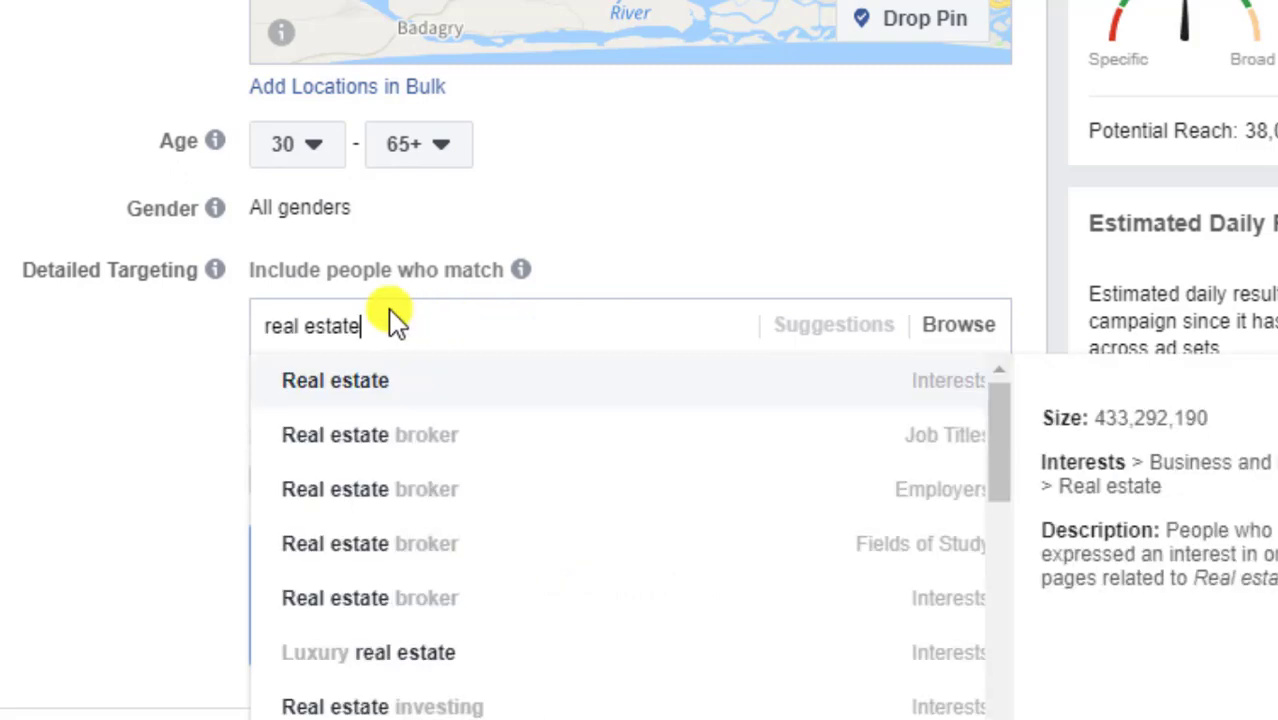
pyautogui.click(508, 707)
pyautogui.write('mortga')
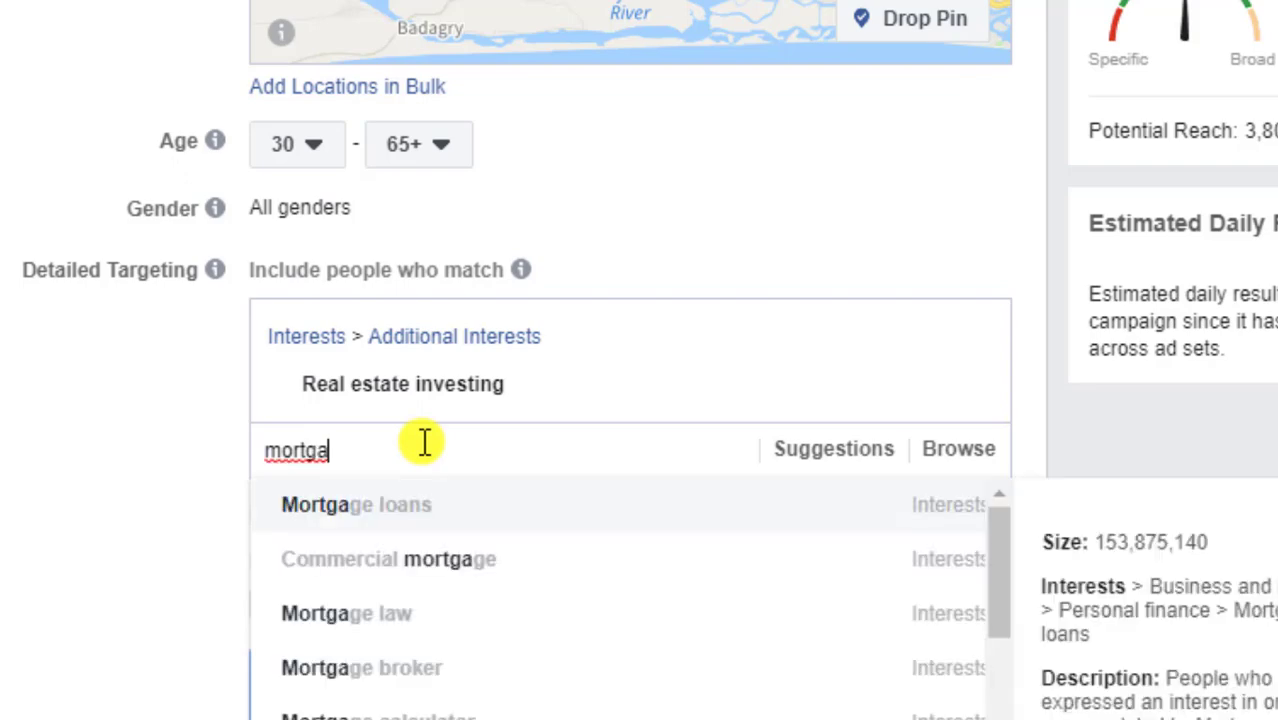
pyautogui.scroll(-2, 424, 443)
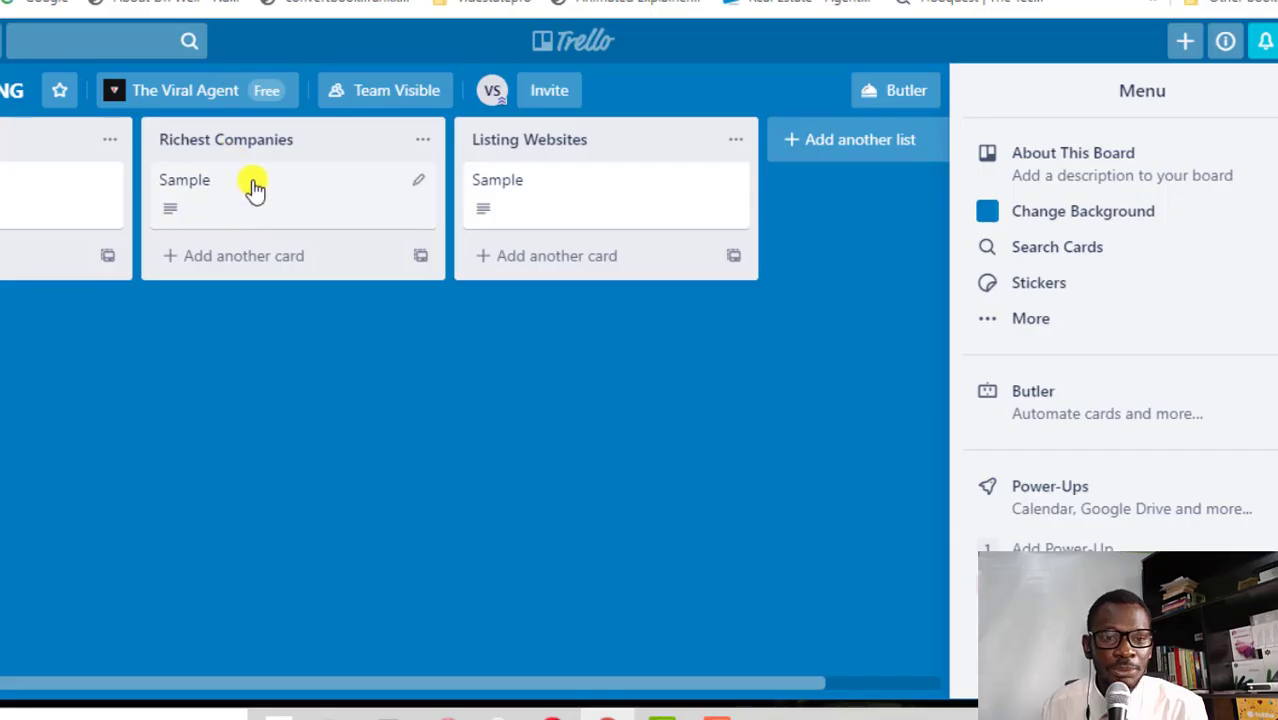
pyautogui.click(253, 193)
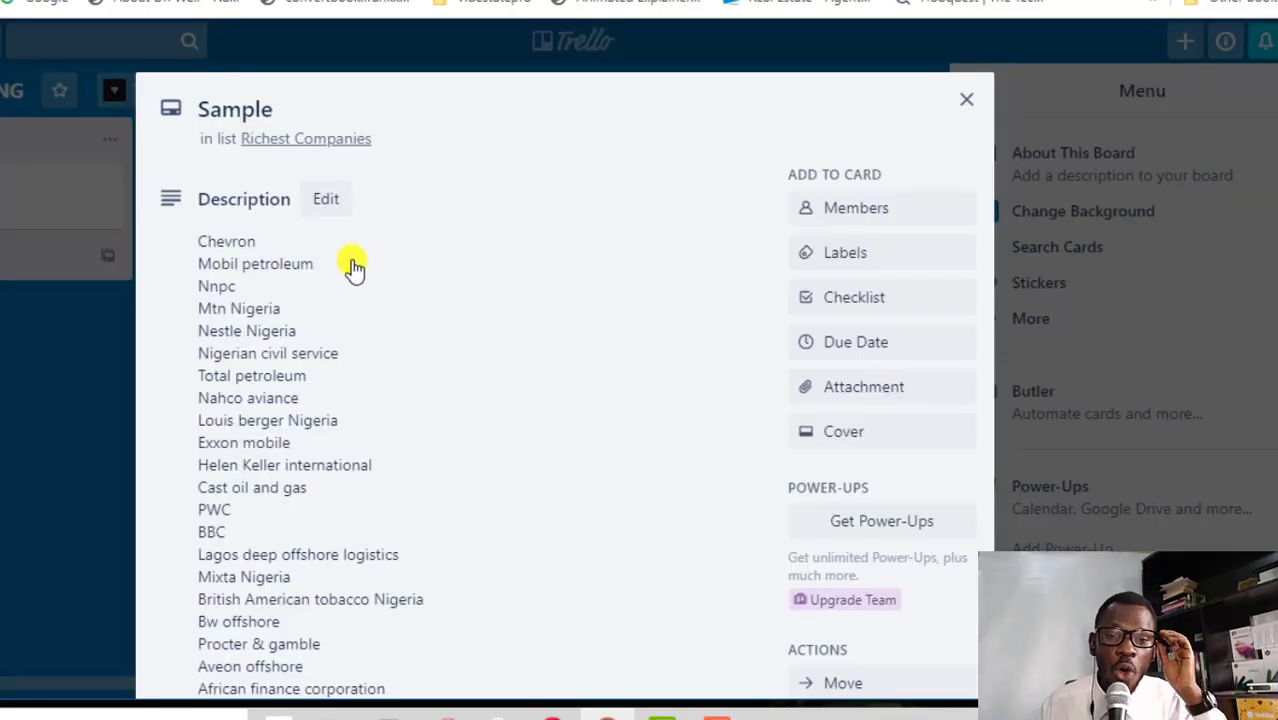
# Scroll through the open Richest Companies Sample card, then close it
pyautogui.scroll(-2, 355, 280)
pyautogui.scroll(2, 354, 280)
pyautogui.scroll(-3, 345, 330)
pyautogui.scroll(3, 333, 380)
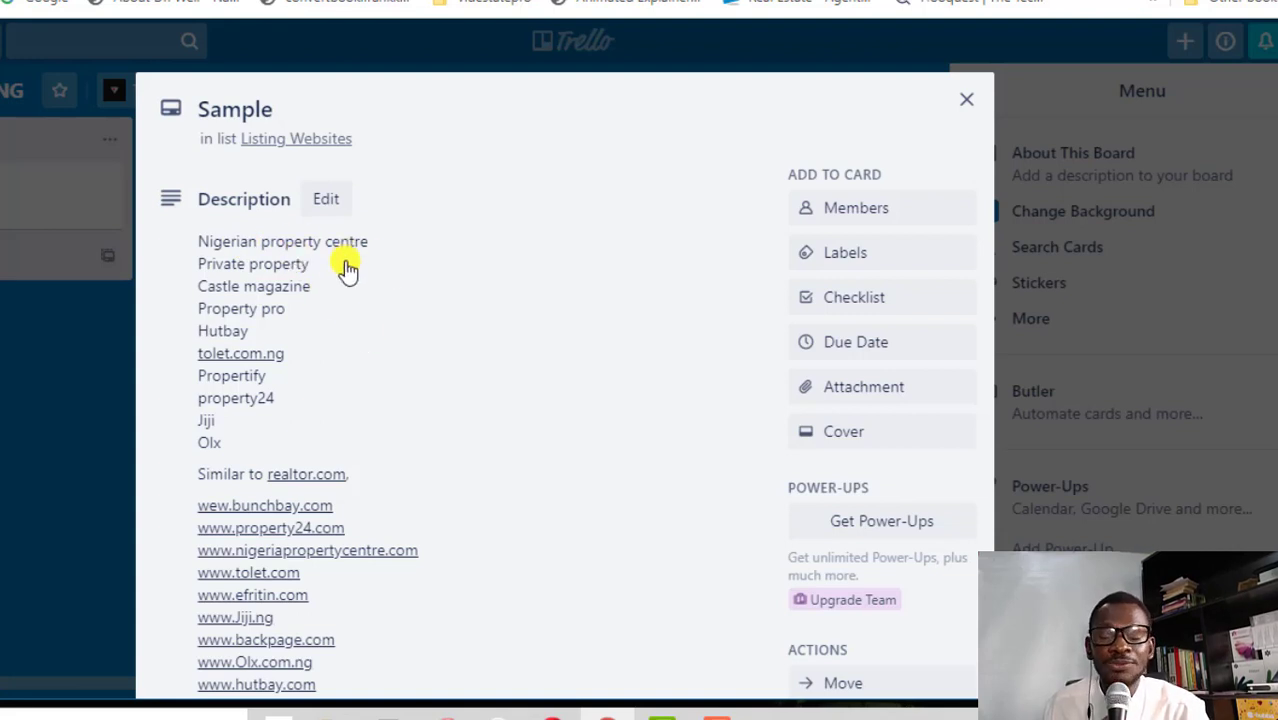
pyautogui.scroll(-3, 345, 270)
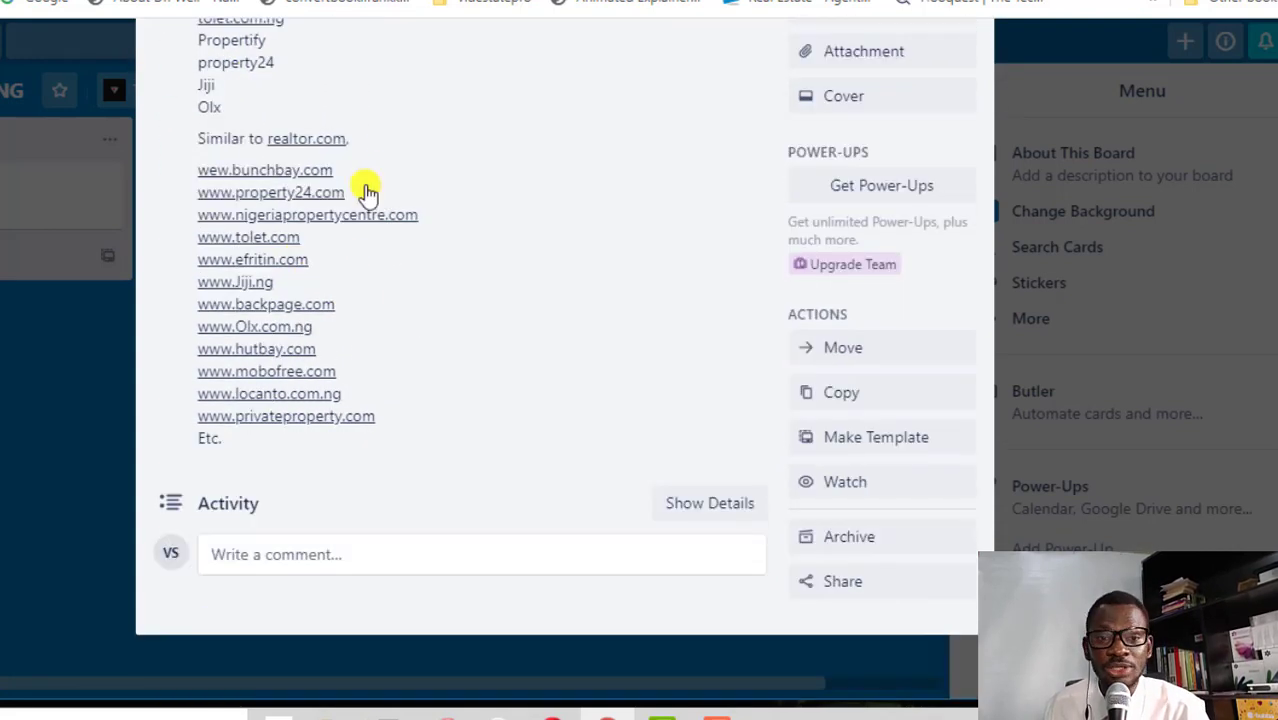
pyautogui.scroll(2, 440, 215)
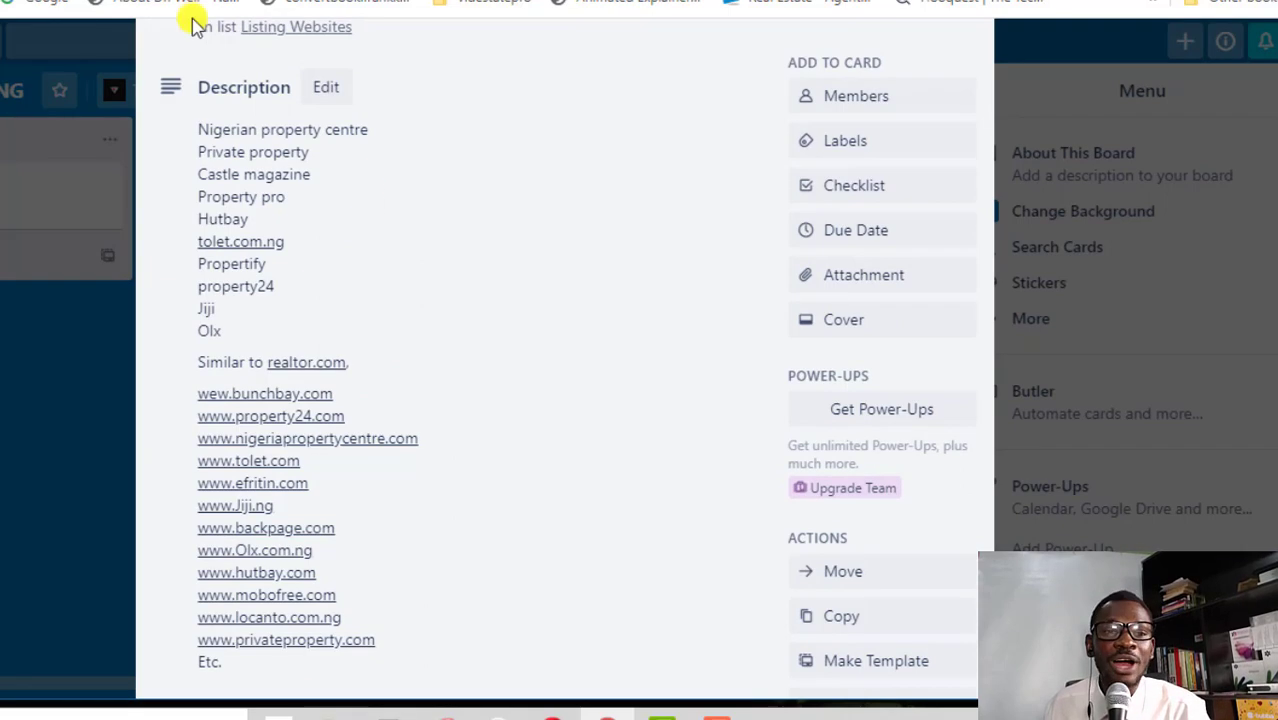
pyautogui.click(34, 342)
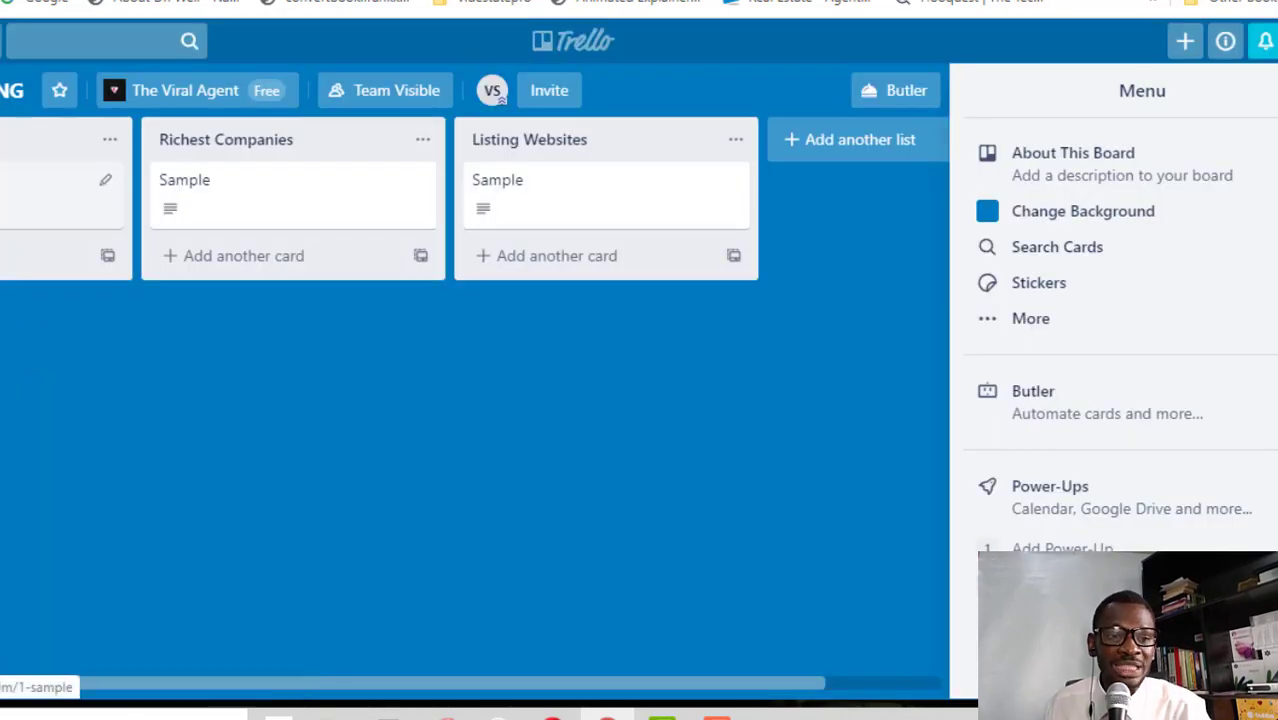
# Check the leftmost list's and Richest Companies' Sample cards, then review the Listing Websites card
pyautogui.click(55, 195)
pyautogui.scroll(-3, 422, 417)
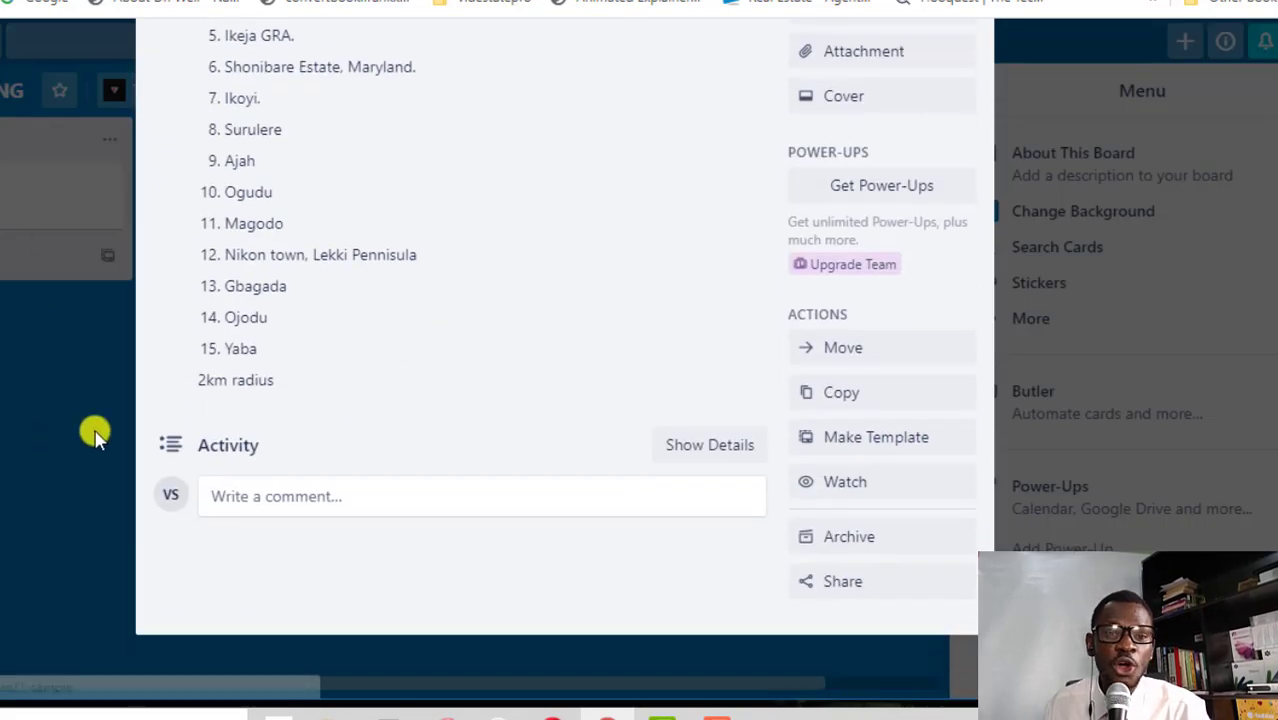
pyautogui.click(55, 440)
pyautogui.click(359, 209)
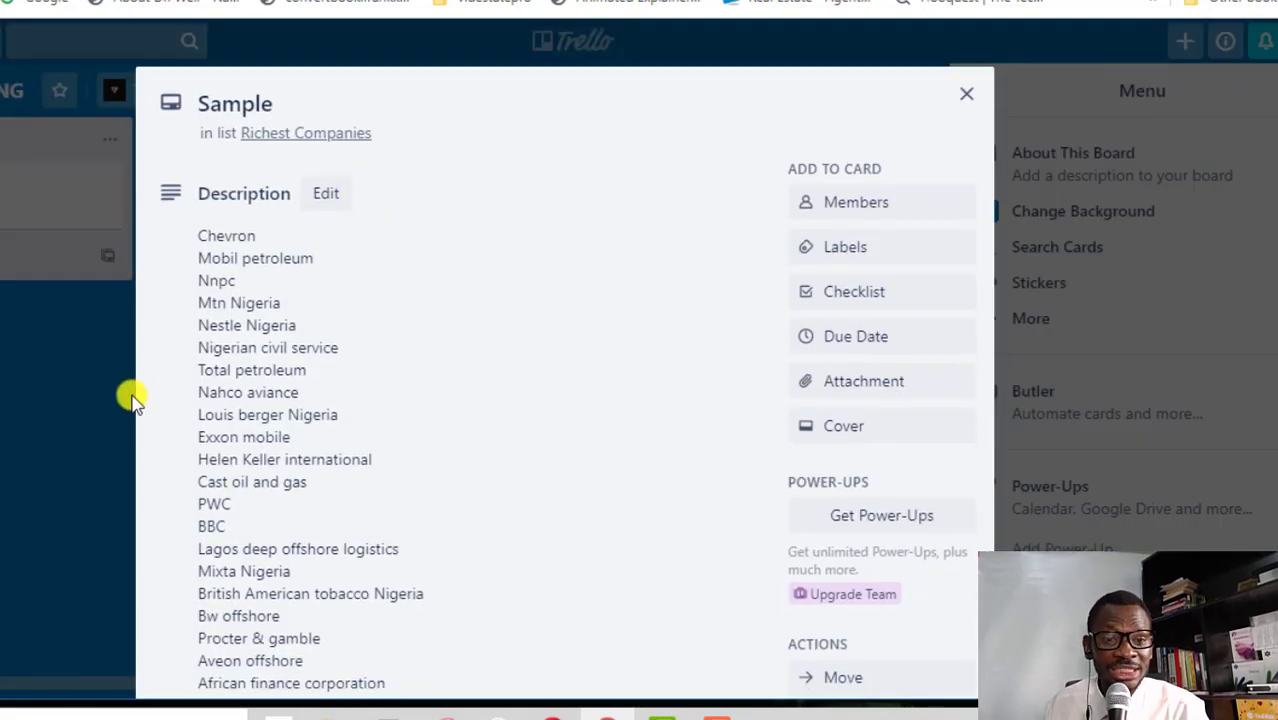
pyautogui.click(133, 397)
pyautogui.click(608, 194)
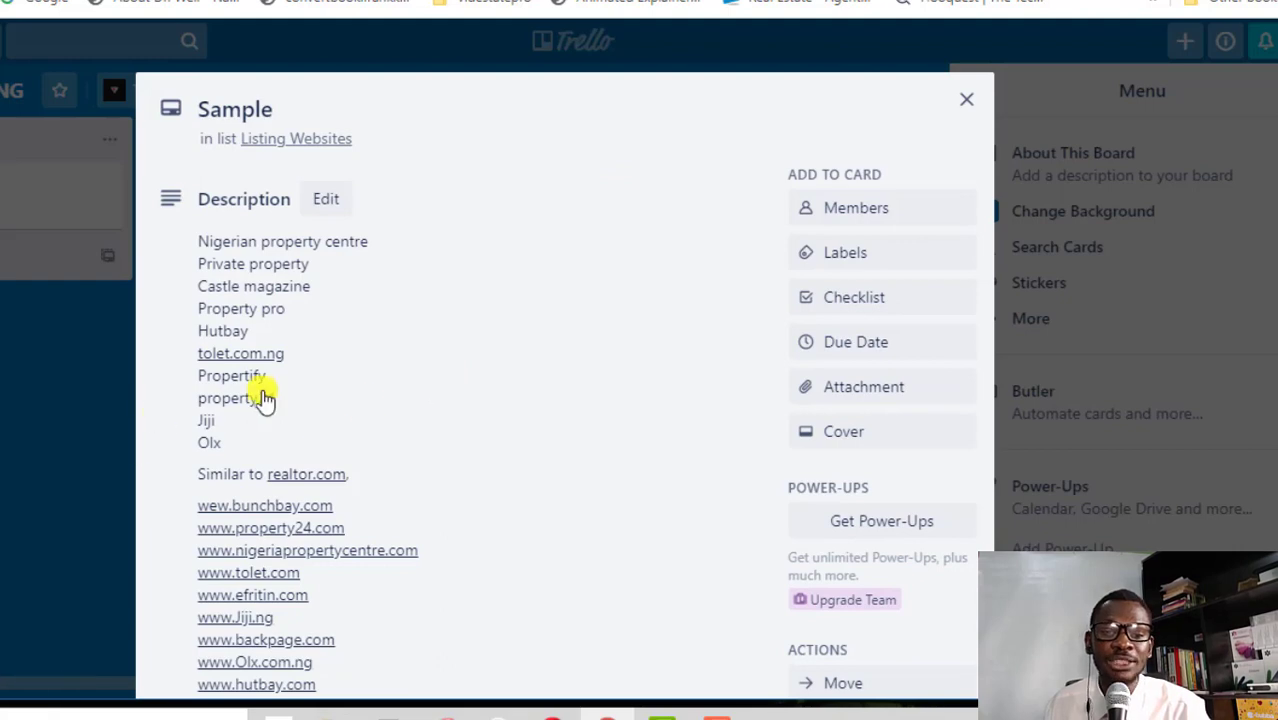
pyautogui.click(40, 416)
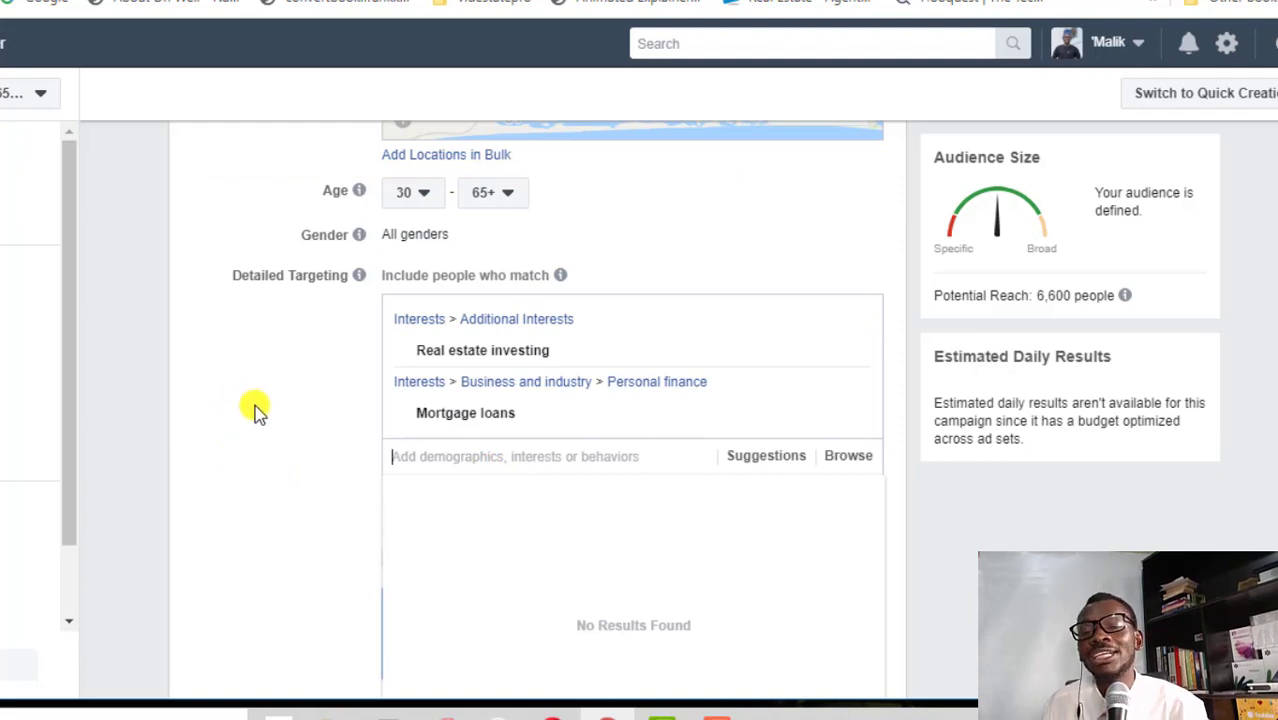
# Search Detailed Targeting for investment, investing and property interests
pyautogui.scroll(3, 253, 408)
pyautogui.scroll(-1, 260, 412)
pyautogui.scroll(-4, 258, 412)
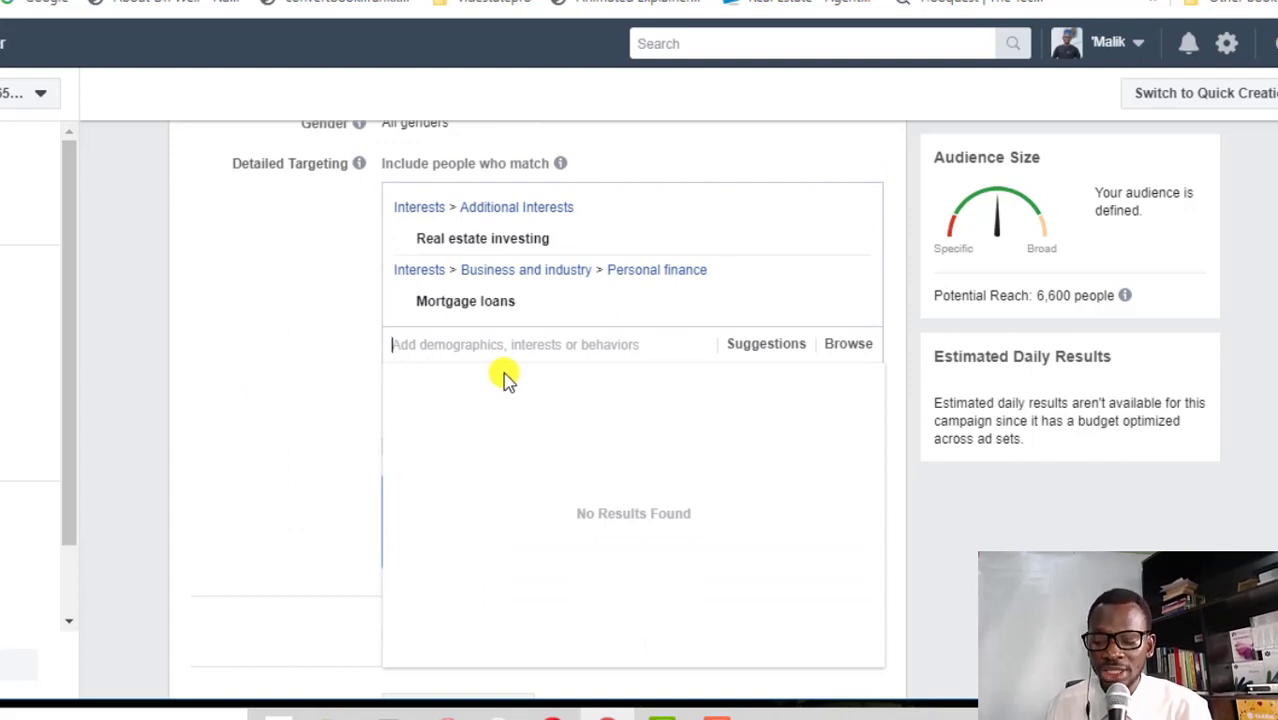
pyautogui.write('invet')
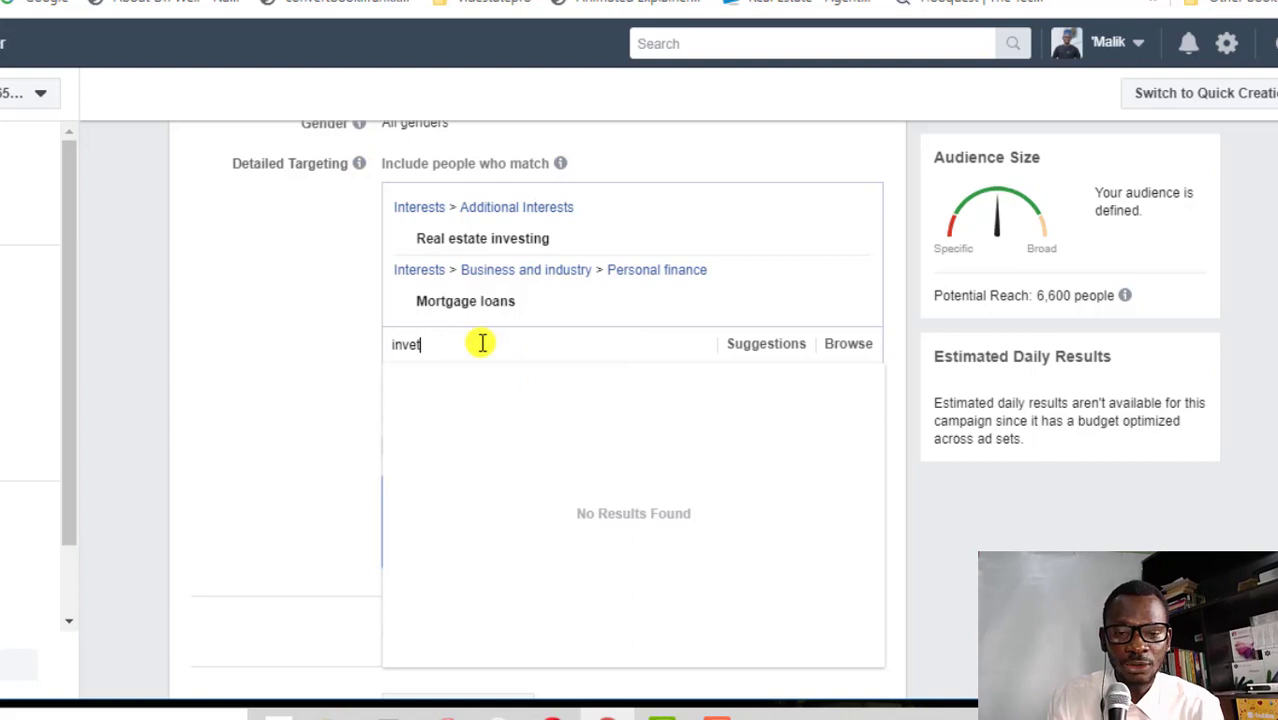
pyautogui.press('BackSpace')
pyautogui.write('stment')
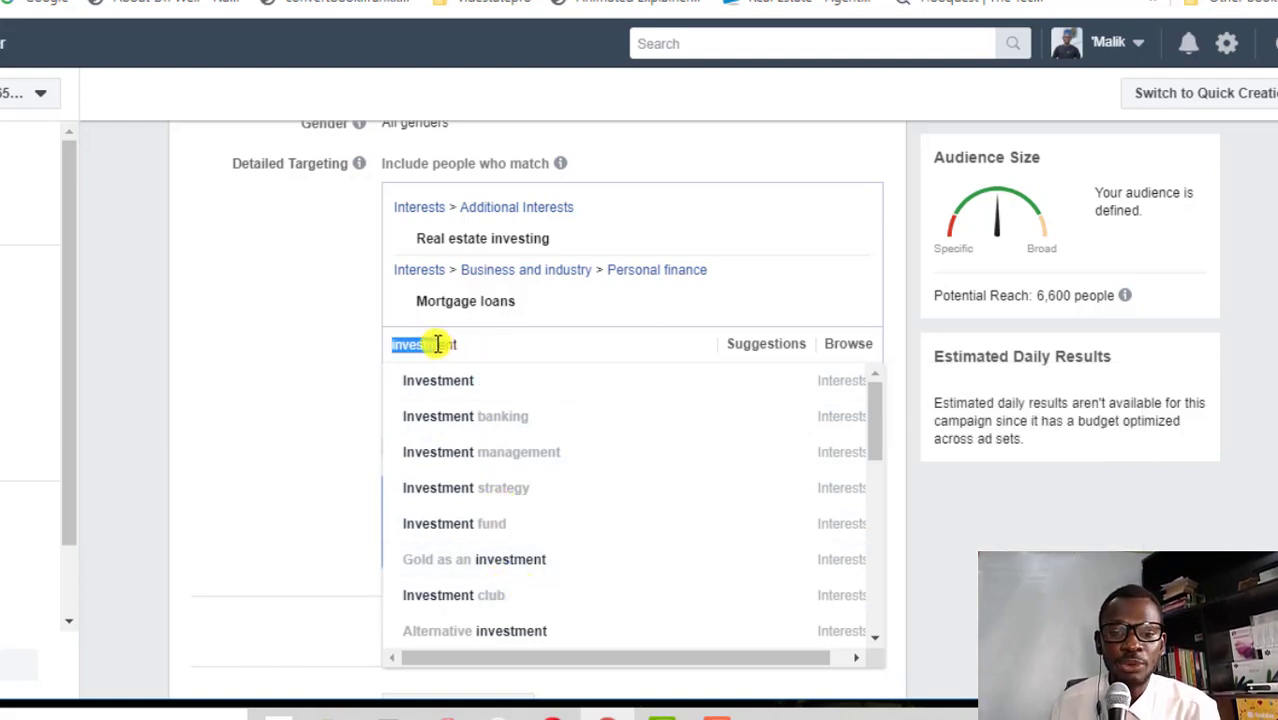
pyautogui.write('investing')
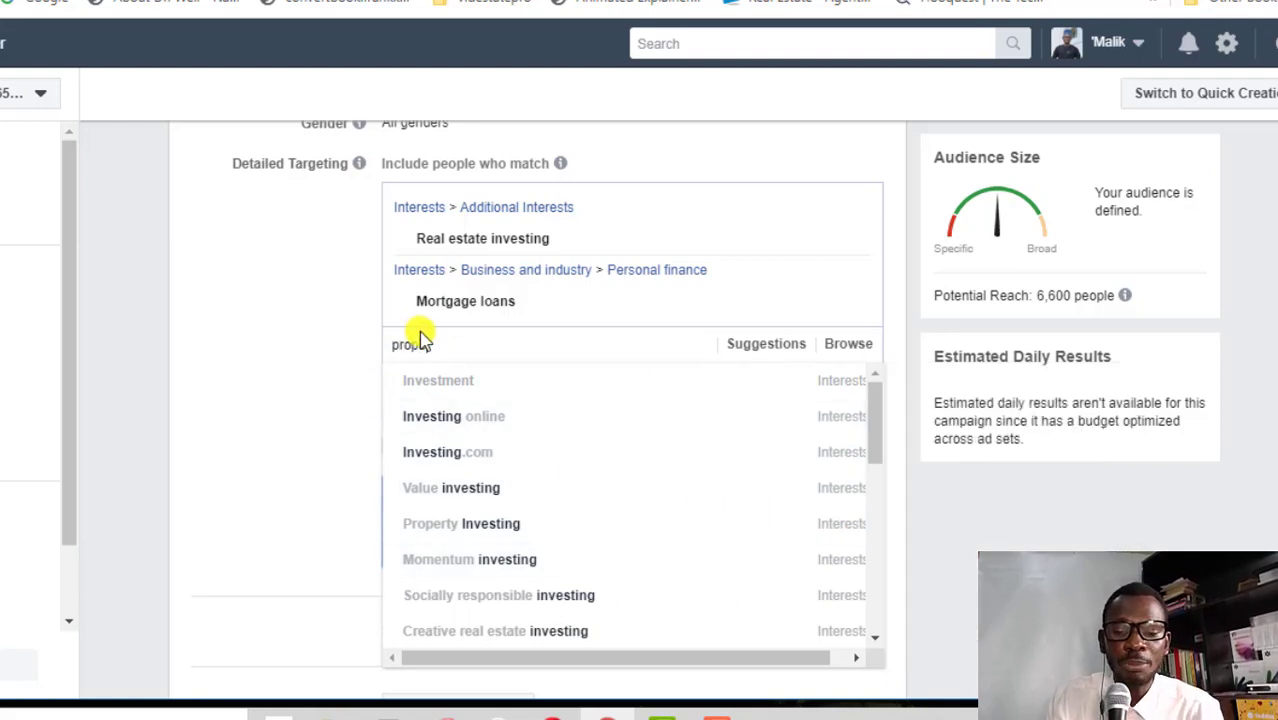
pyautogui.write('erty')
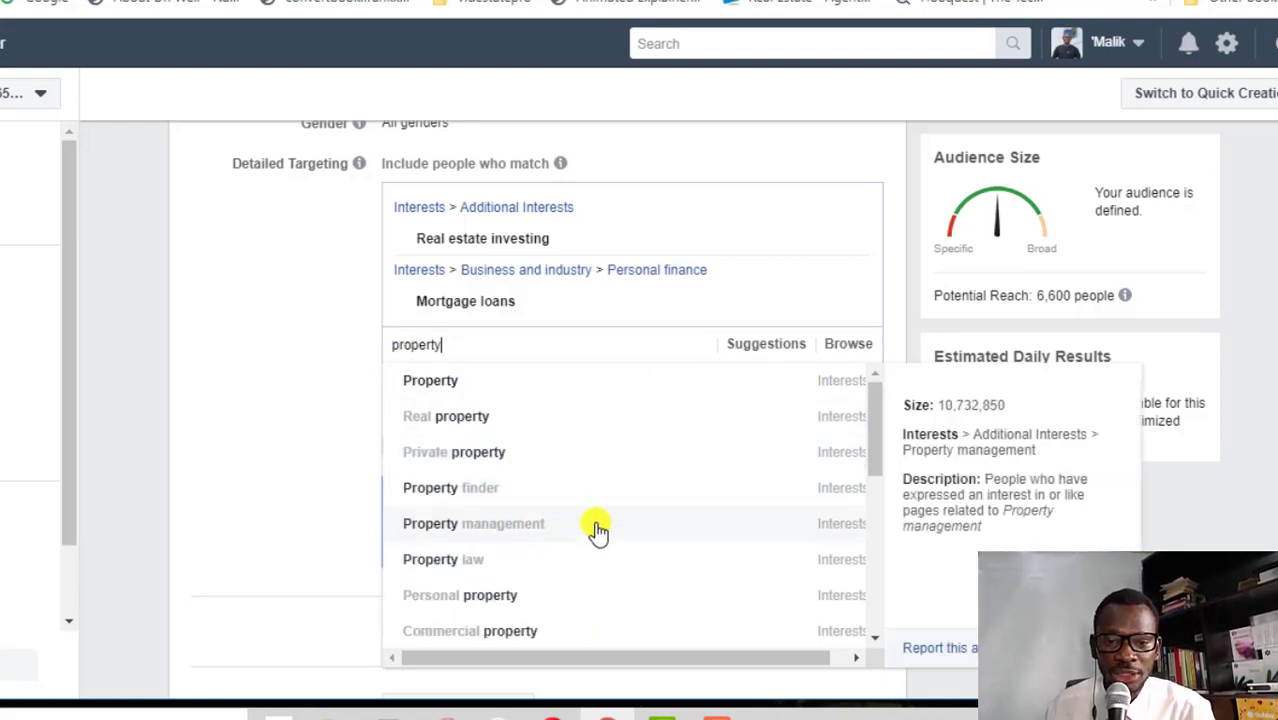
pyautogui.scroll(-2, 627, 515)
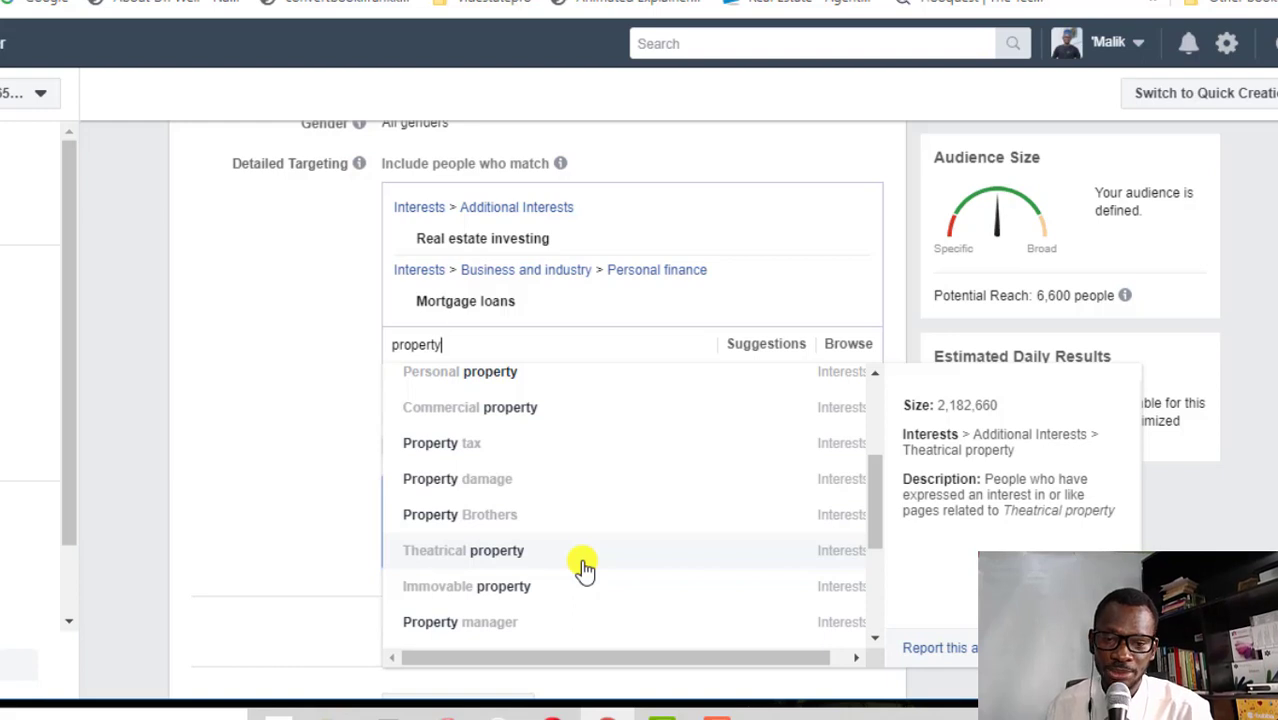
pyautogui.scroll(-3, 584, 568)
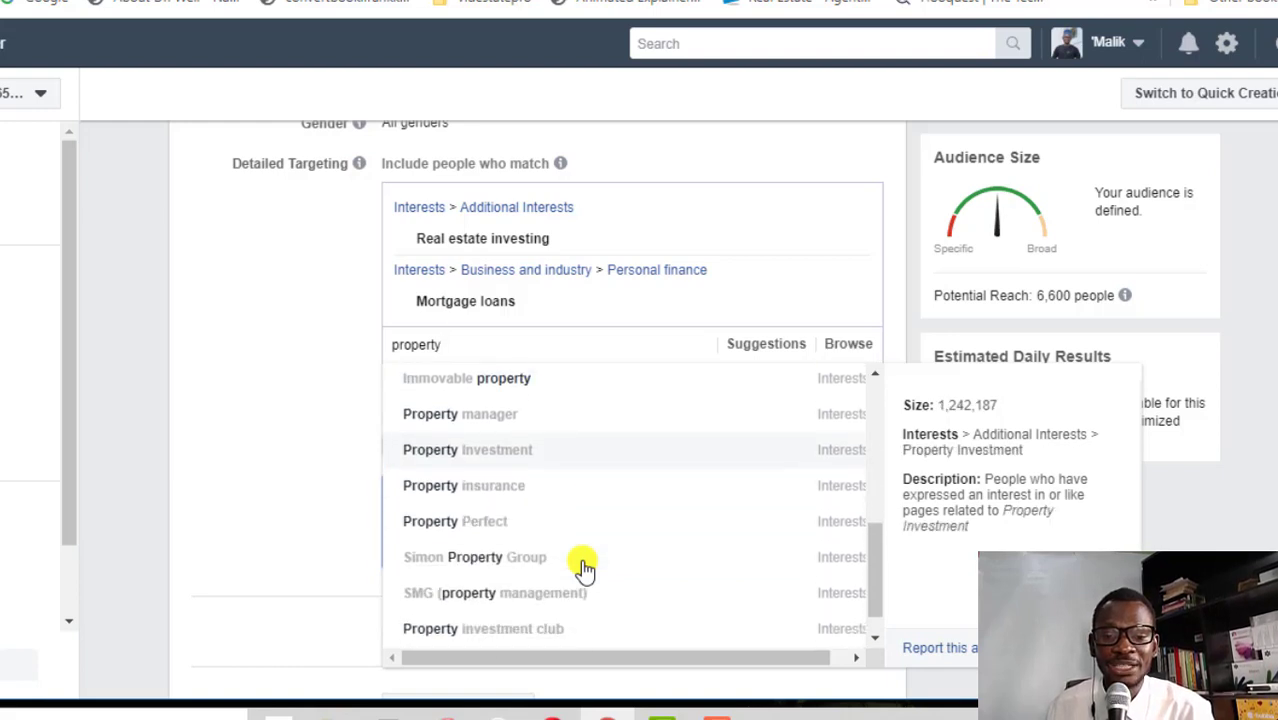
# Add Property Investment, Property Investing and Real Estate Investors as targeted interests
pyautogui.click(484, 440)
pyautogui.write('investin')
pyautogui.click(506, 625)
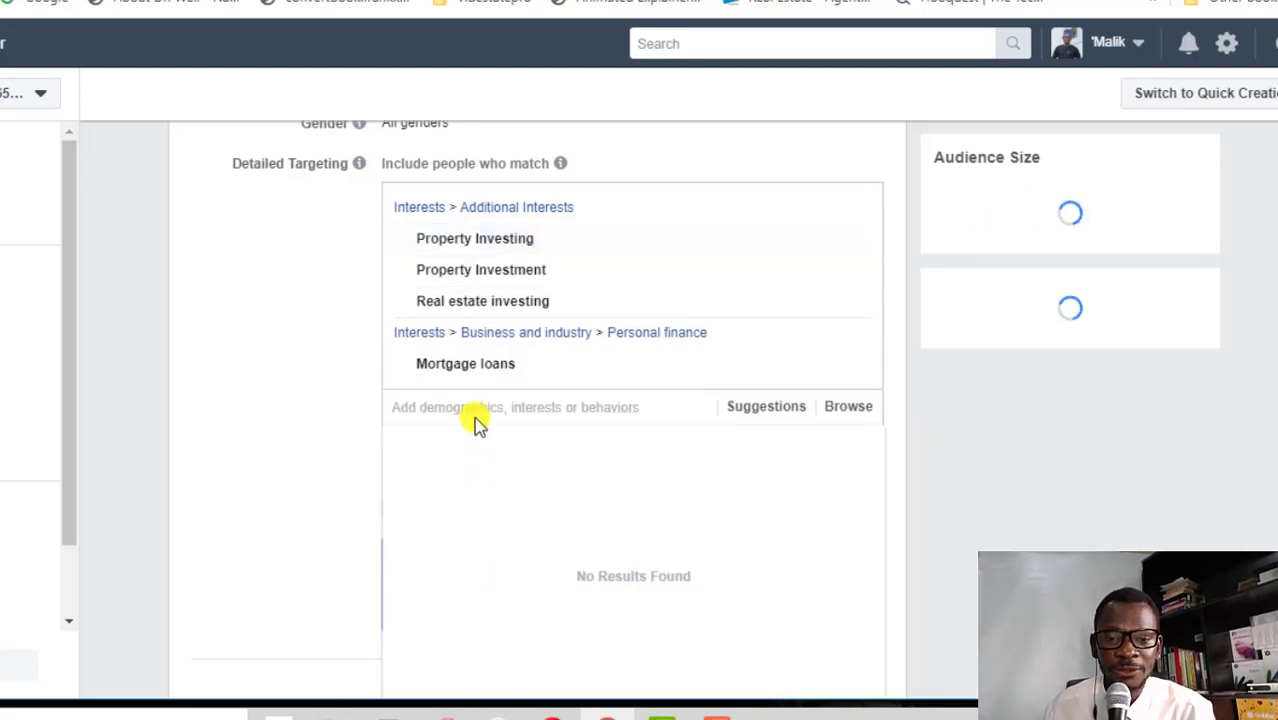
pyautogui.write('real esta')
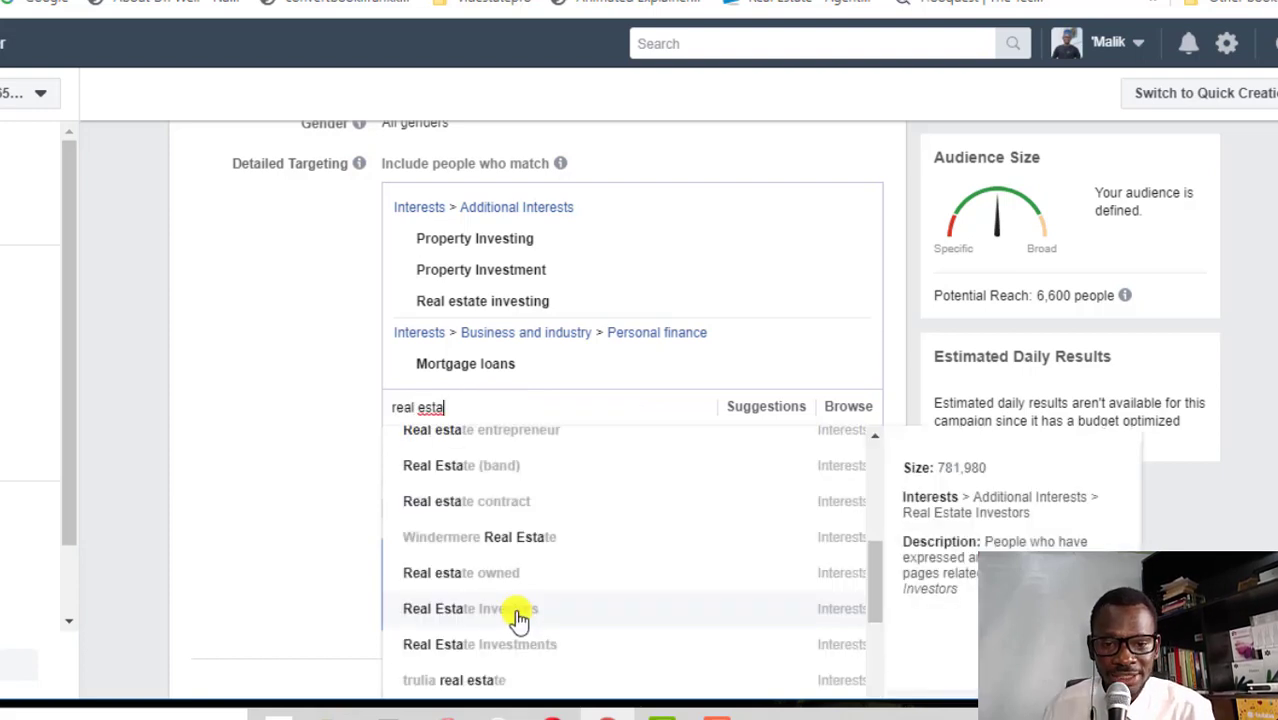
pyautogui.click(514, 614)
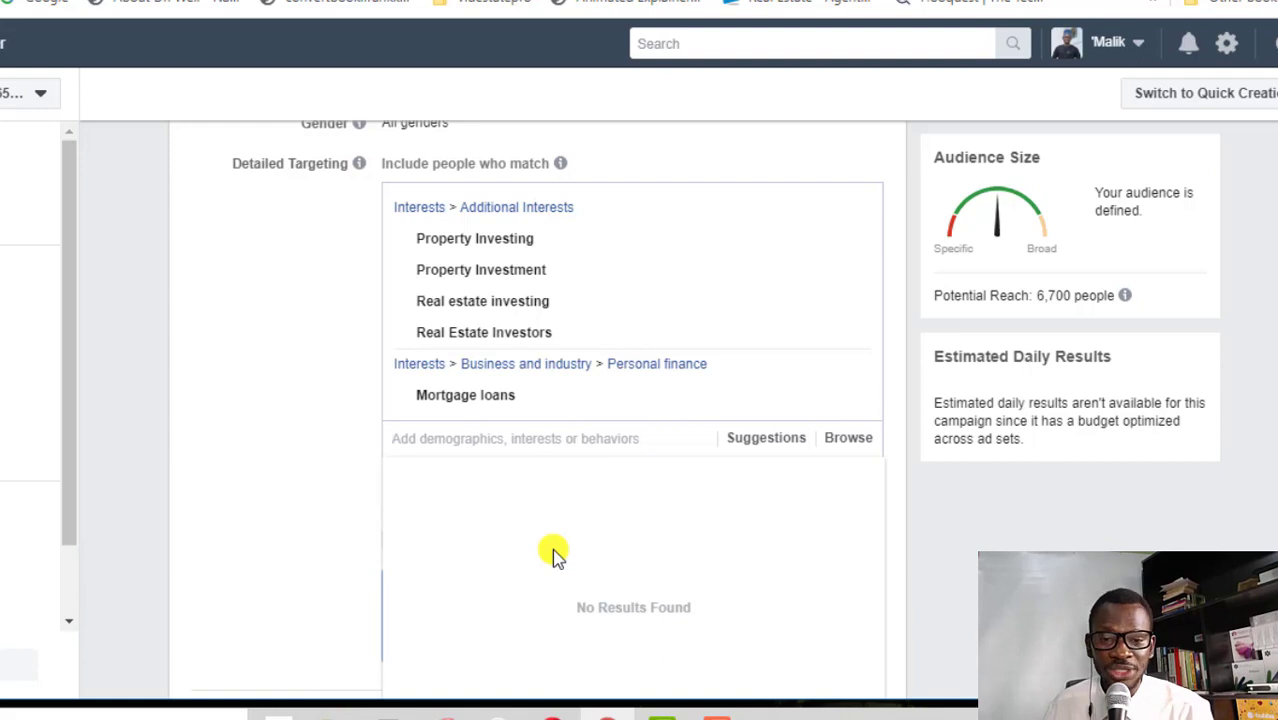
pyautogui.scroll(-1, 659, 403)
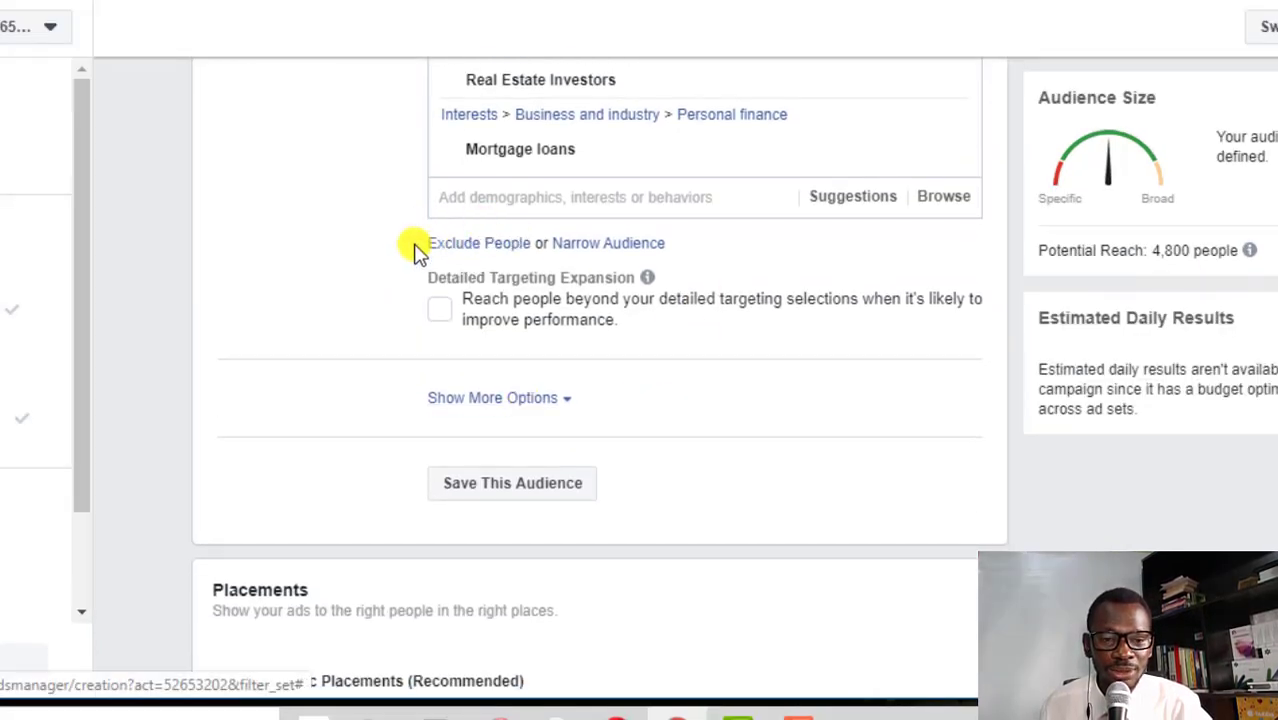
# Exclude the job titles Real estate broker, Real Estate Agent/Broker and Realtor from the audience
pyautogui.click(507, 245)
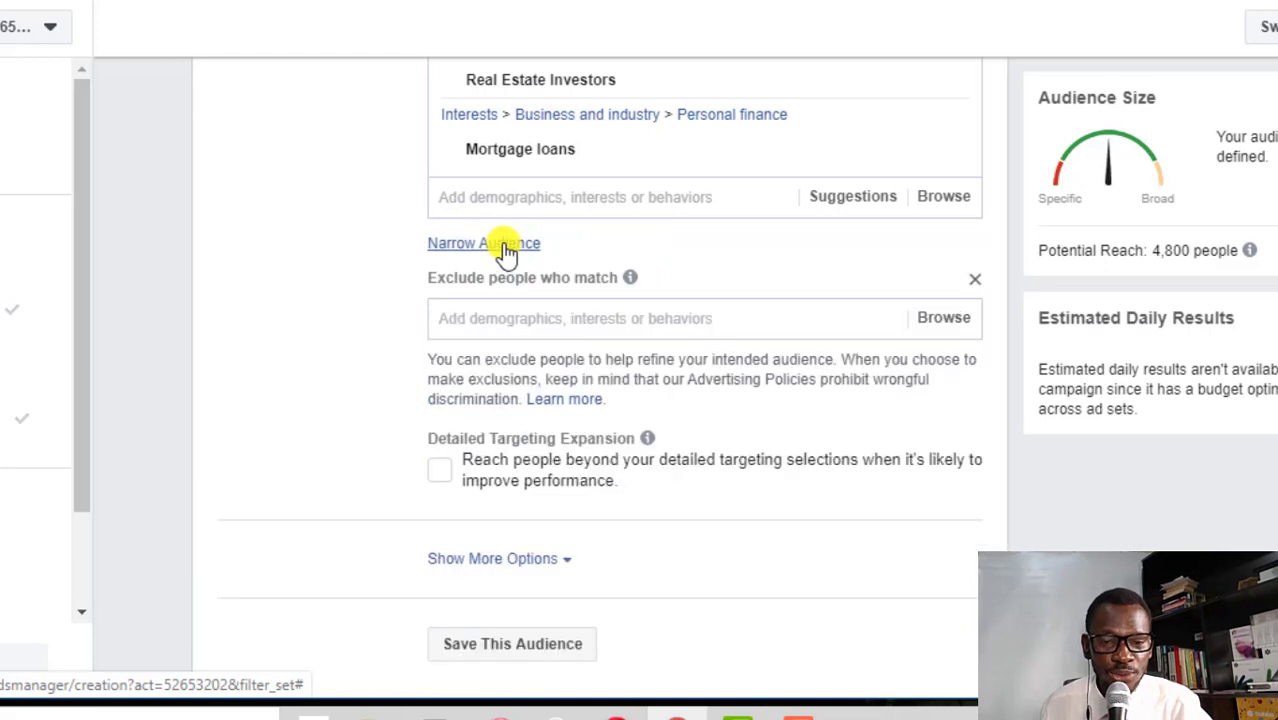
pyautogui.write('Real estate')
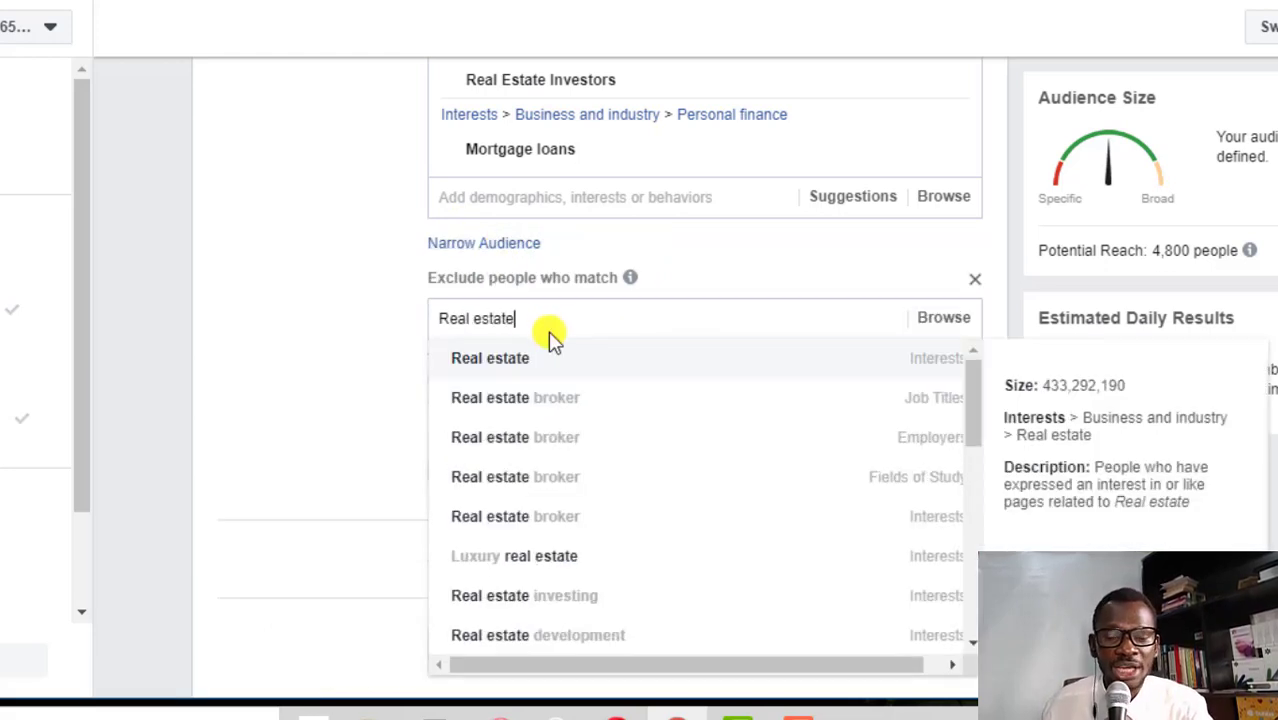
pyautogui.click(558, 392)
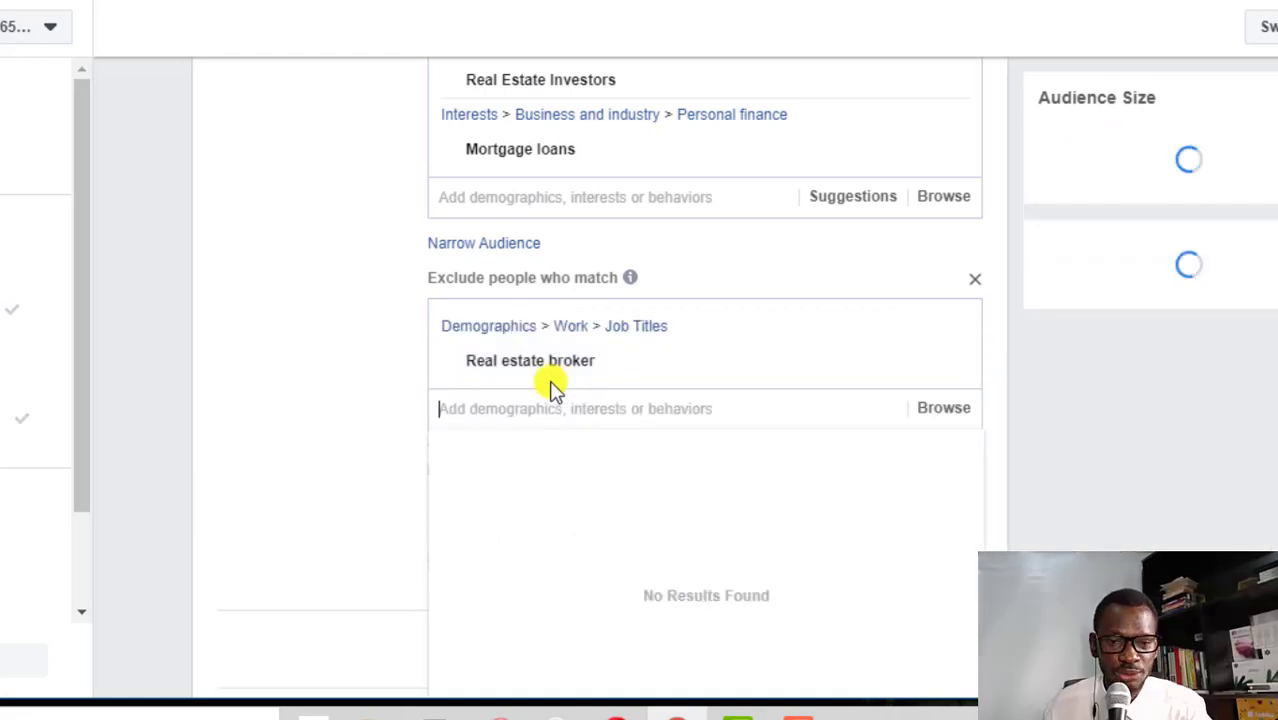
pyautogui.write('r')
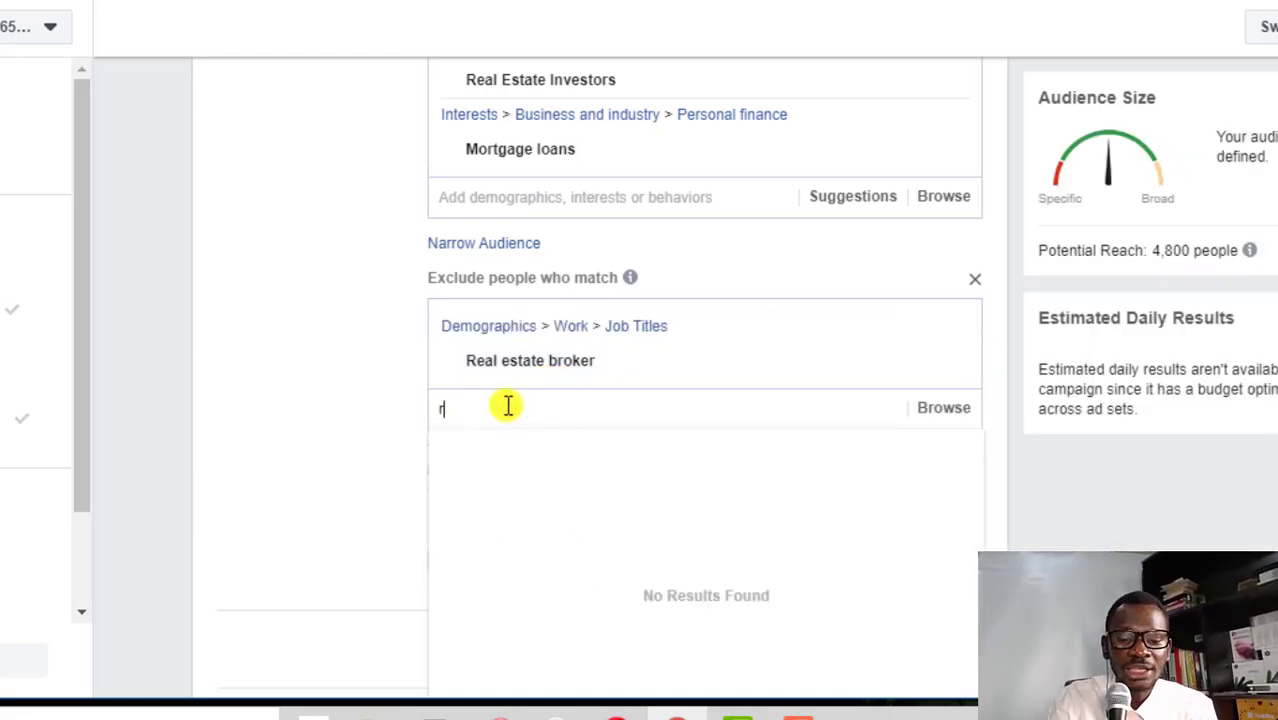
pyautogui.write('eal estate')
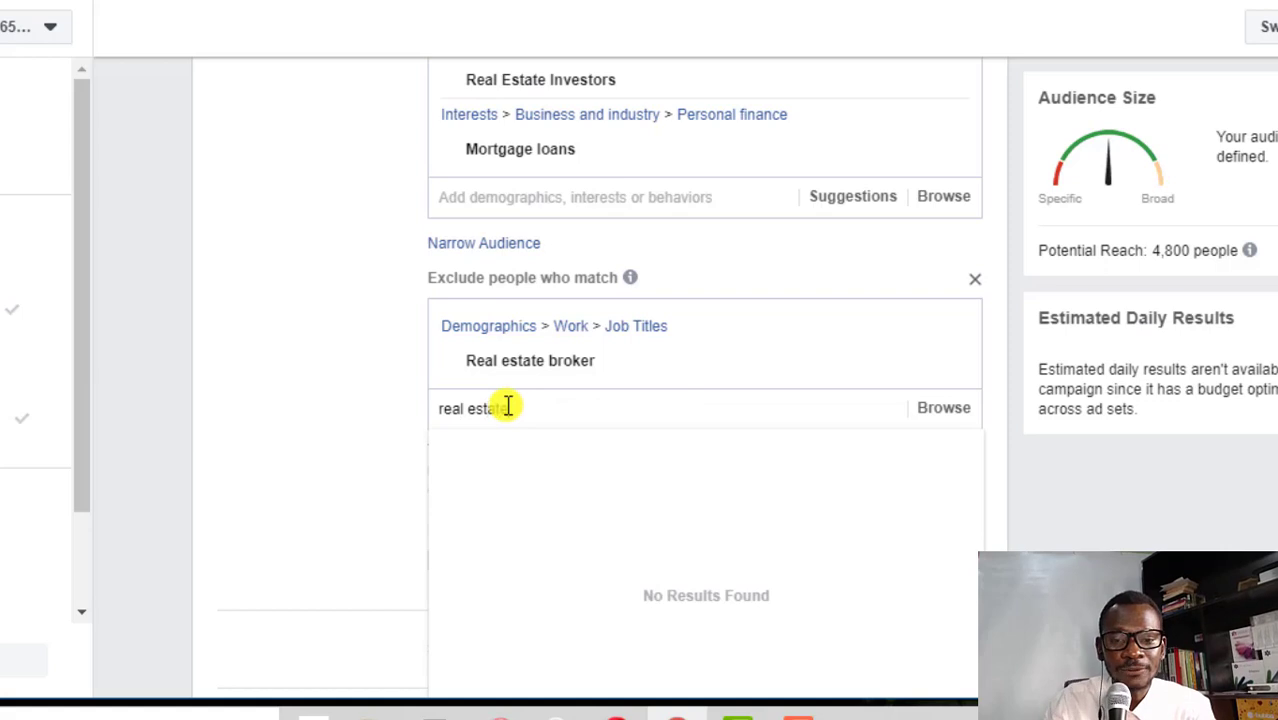
pyautogui.write(' age')
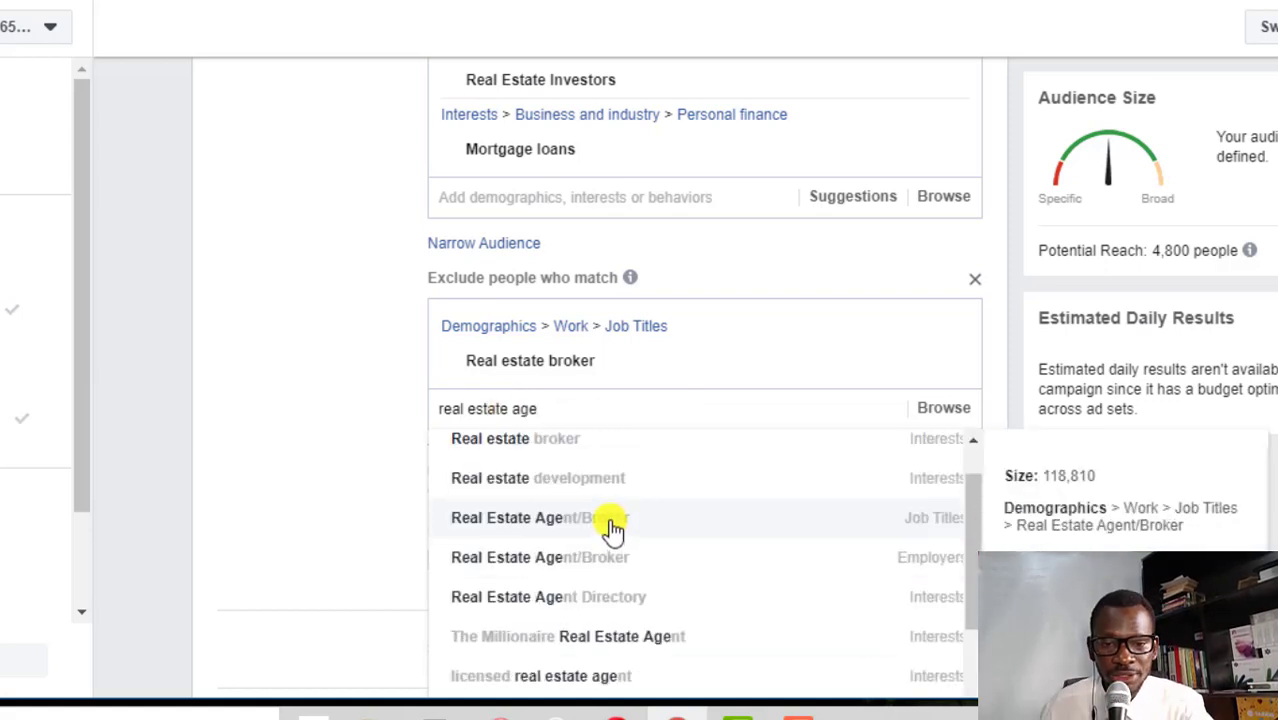
pyautogui.click(612, 527)
pyautogui.write('realt')
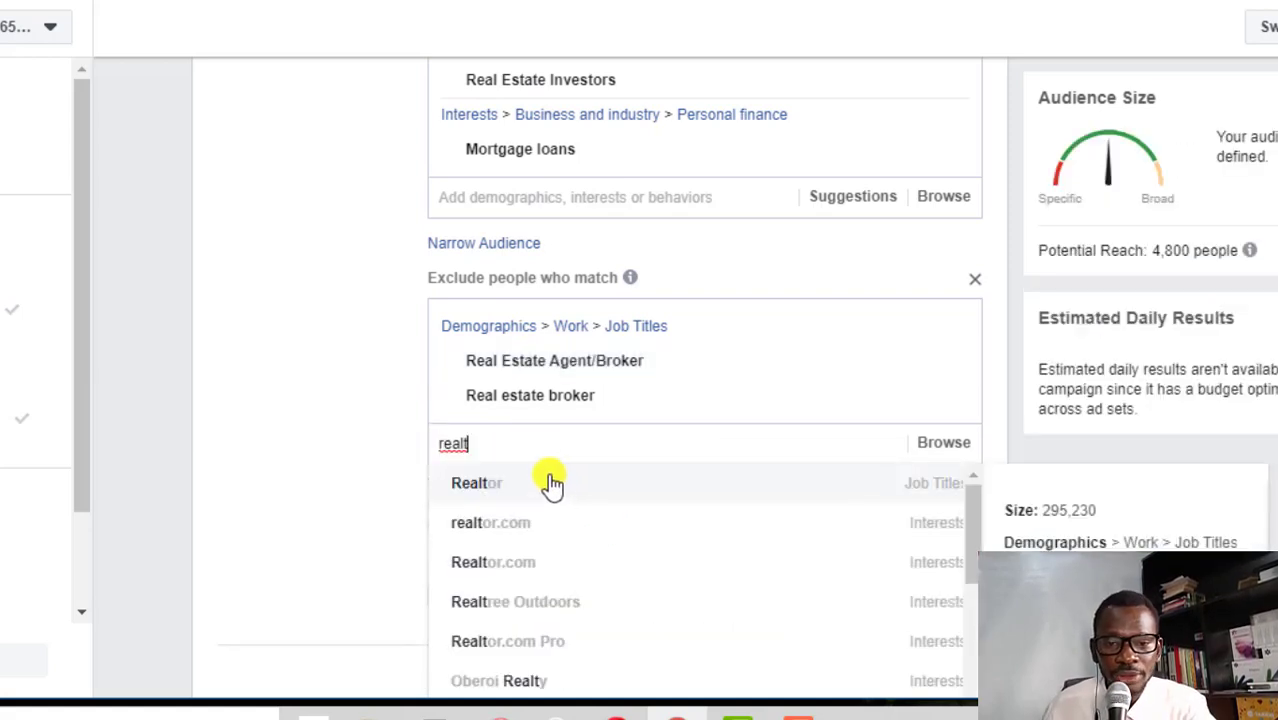
pyautogui.click(552, 489)
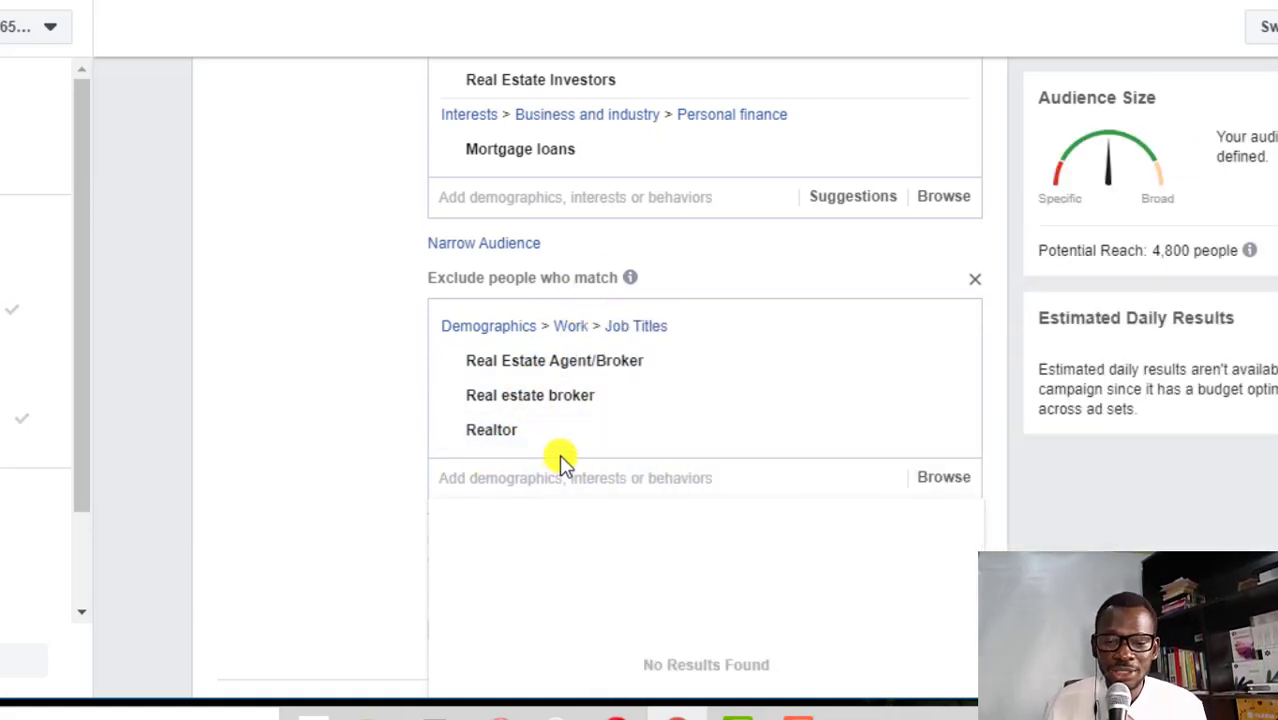
pyautogui.scroll(-5, 559, 454)
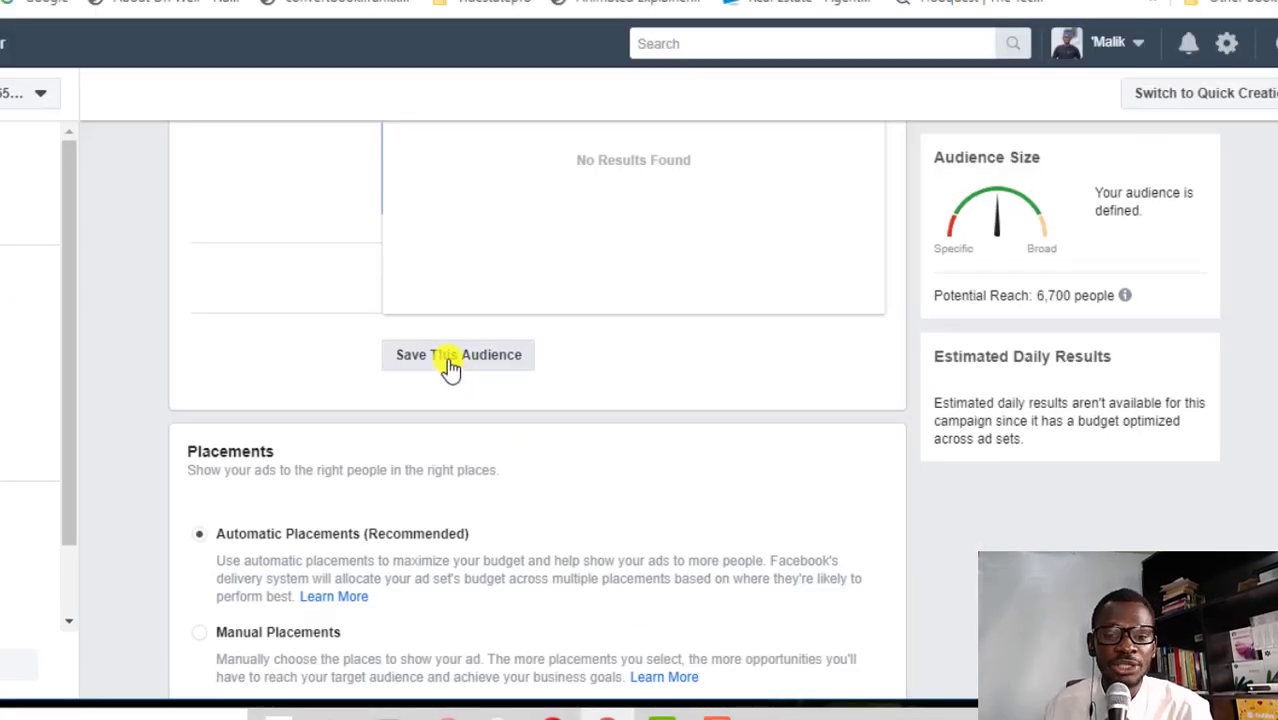
pyautogui.click(451, 360)
pyautogui.write('Real HNI')
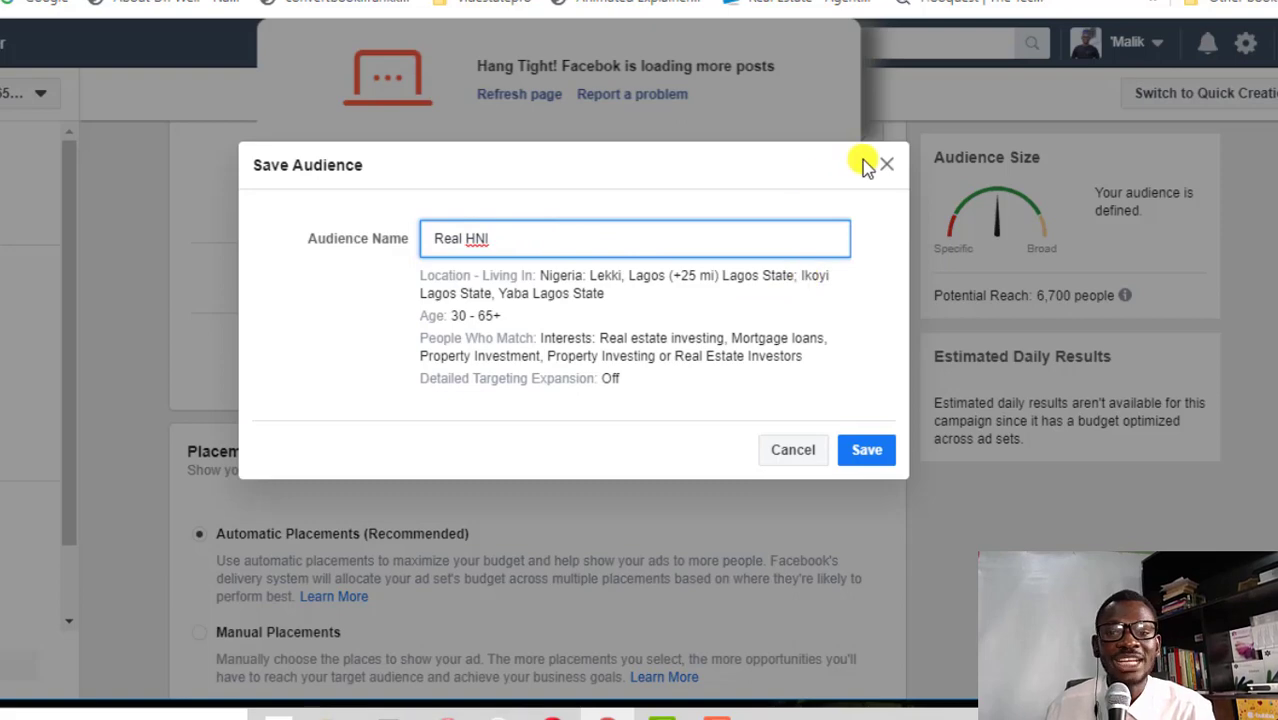
pyautogui.click(885, 172)
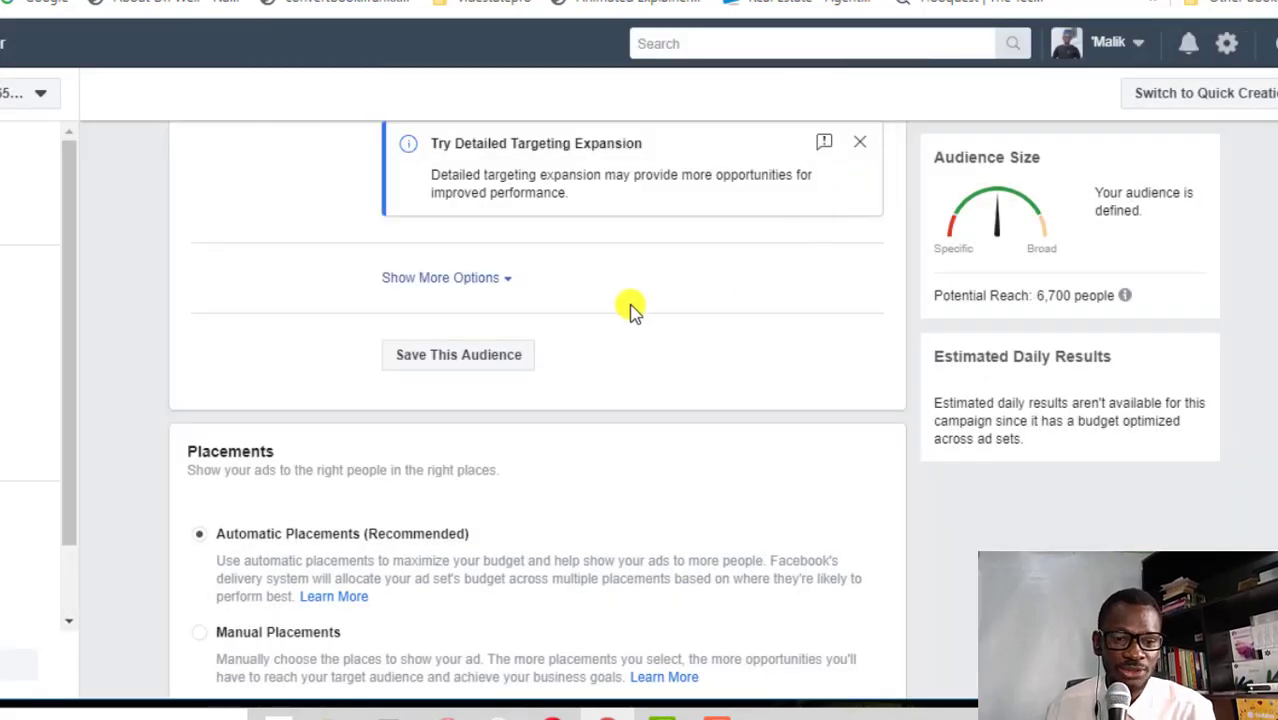
pyautogui.scroll(-3, 700, 300)
pyautogui.scroll(3, 476, 265)
pyautogui.scroll(-3, 476, 263)
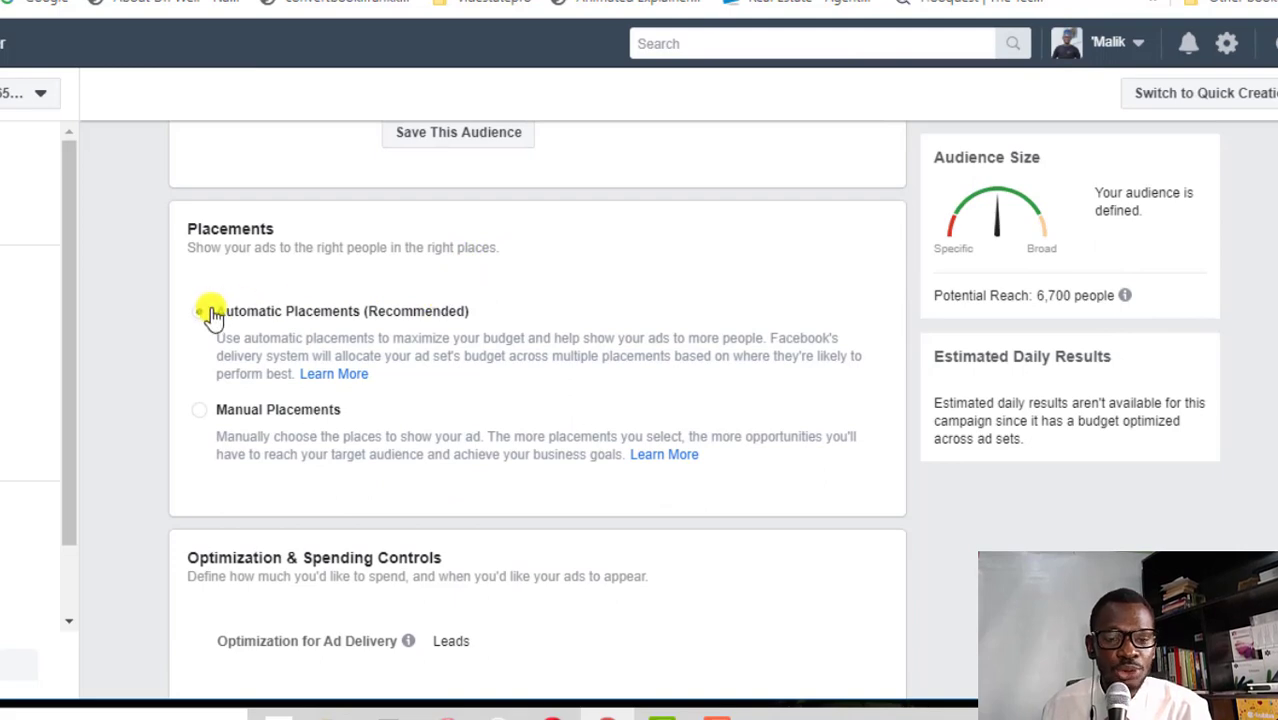
# Choose Manual Placements and drop In-Stream video, keeping Facebook News Feed
pyautogui.click(199, 409)
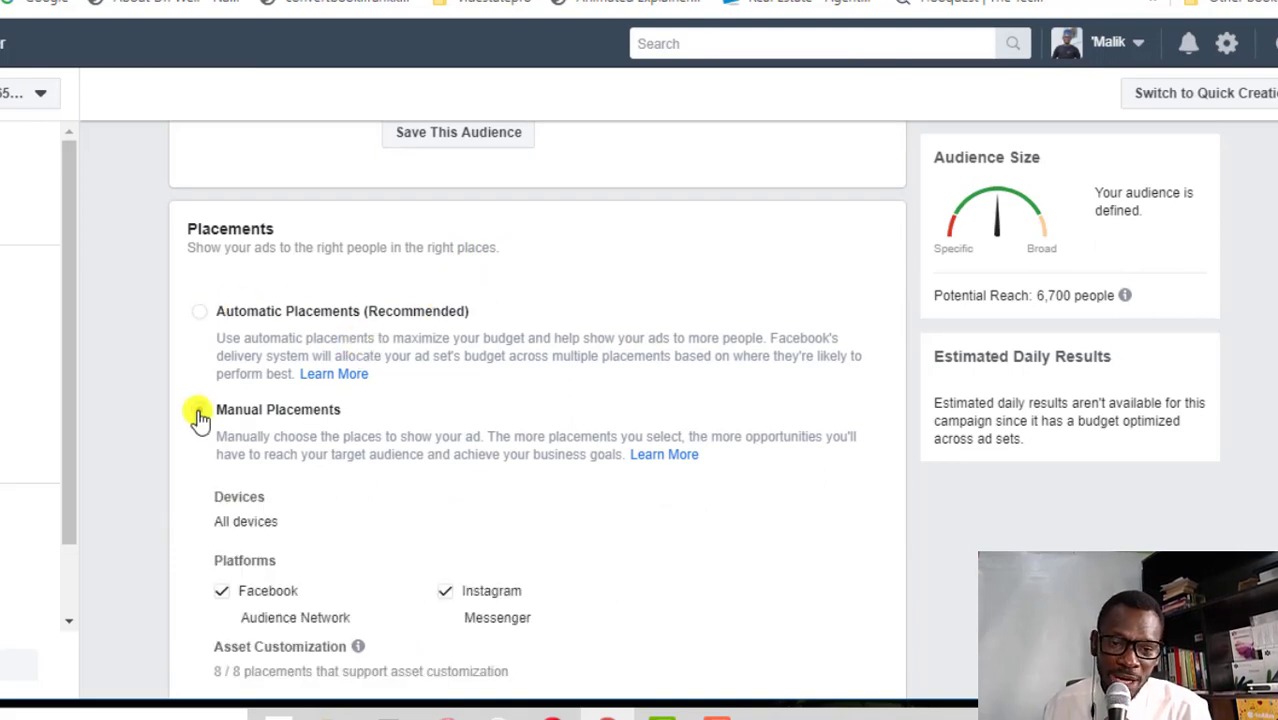
pyautogui.scroll(-2, 417, 420)
pyautogui.scroll(1, 419, 426)
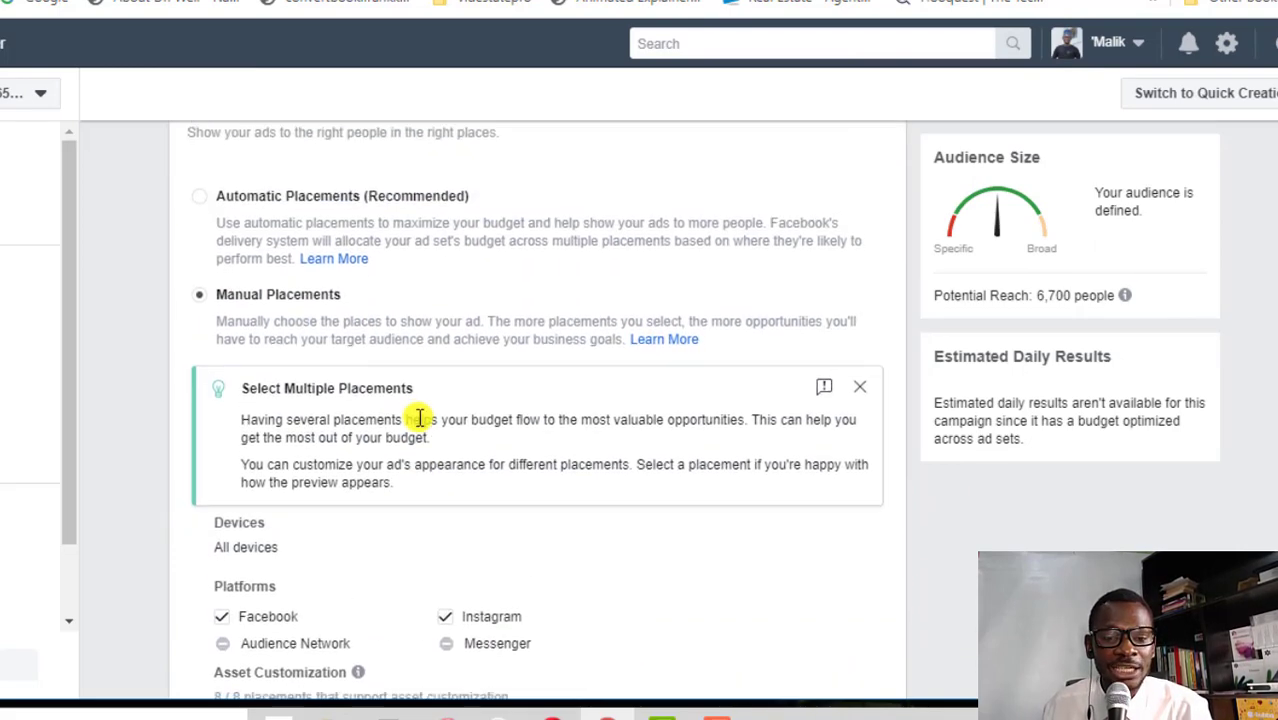
pyautogui.scroll(-2, 419, 424)
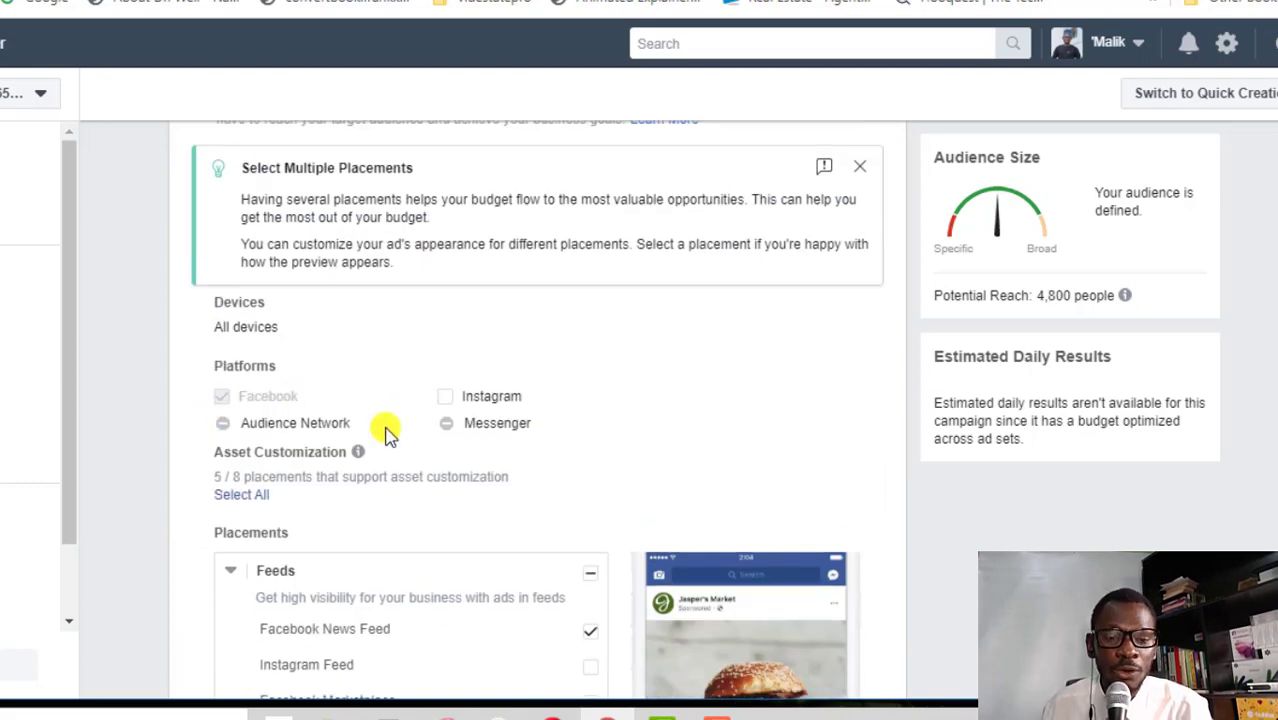
pyautogui.scroll(-3, 385, 425)
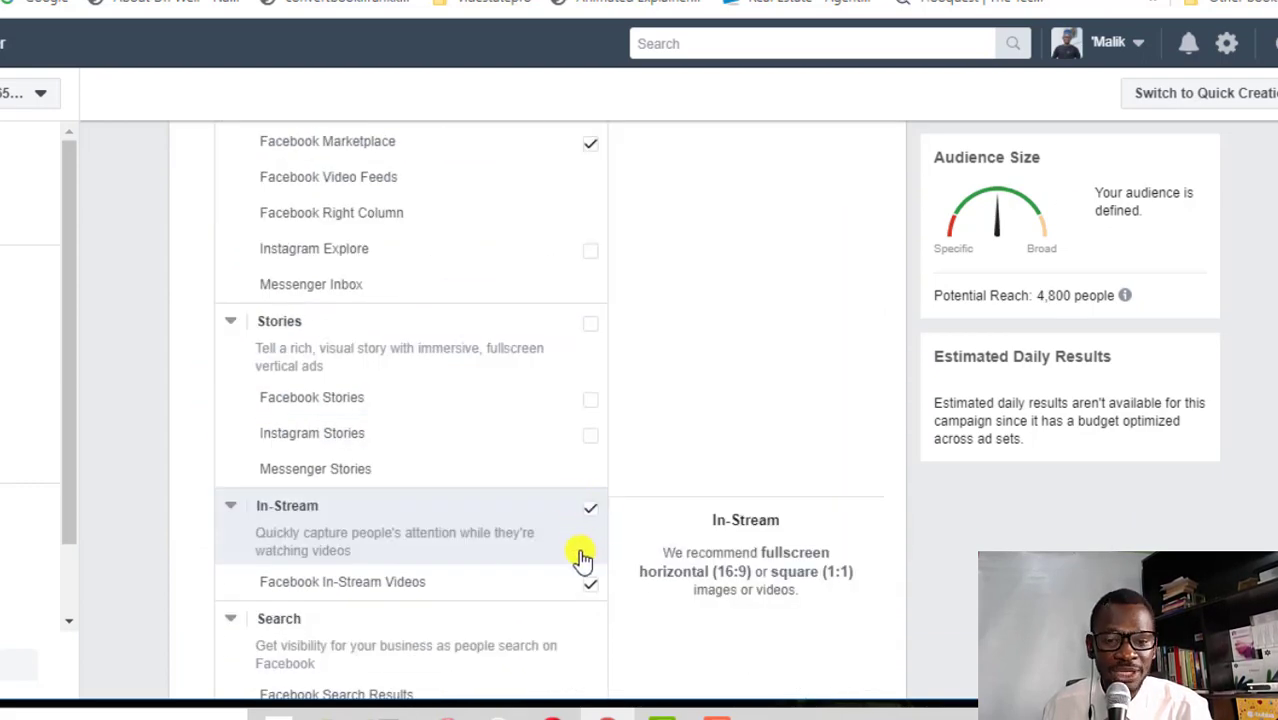
pyautogui.click(591, 585)
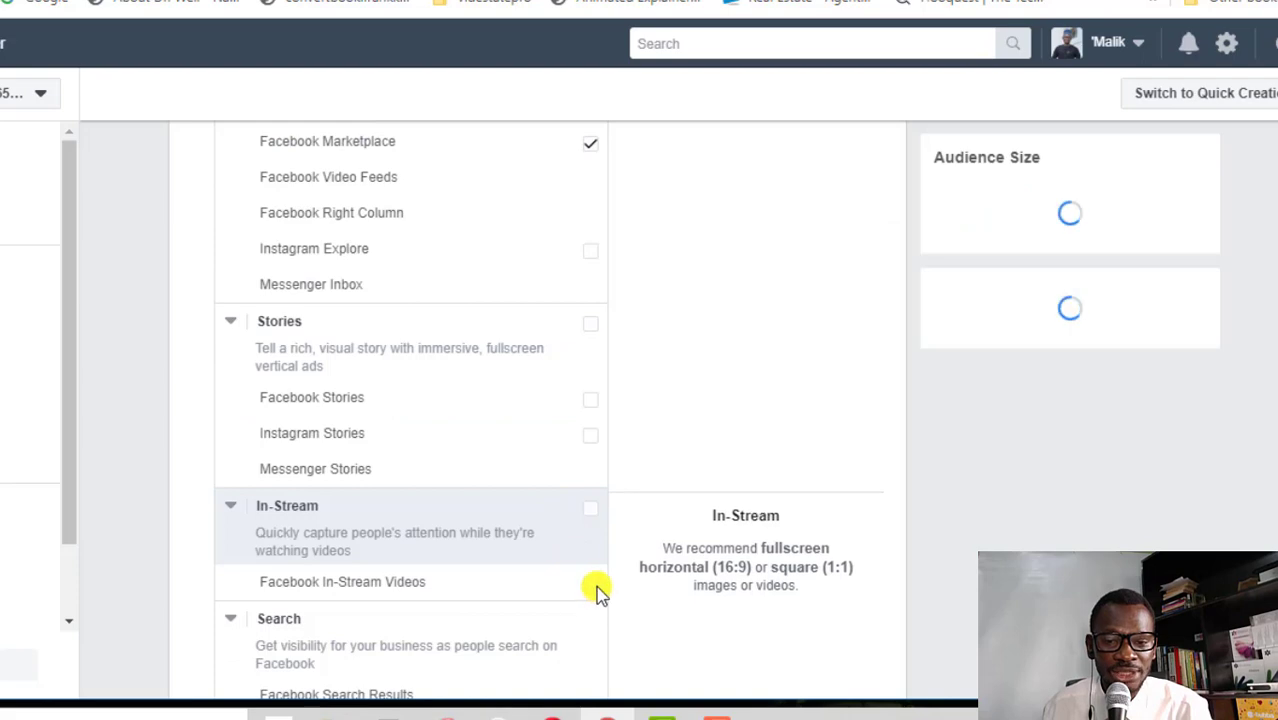
pyautogui.scroll(-6, 528, 565)
pyautogui.scroll(6, 375, 404)
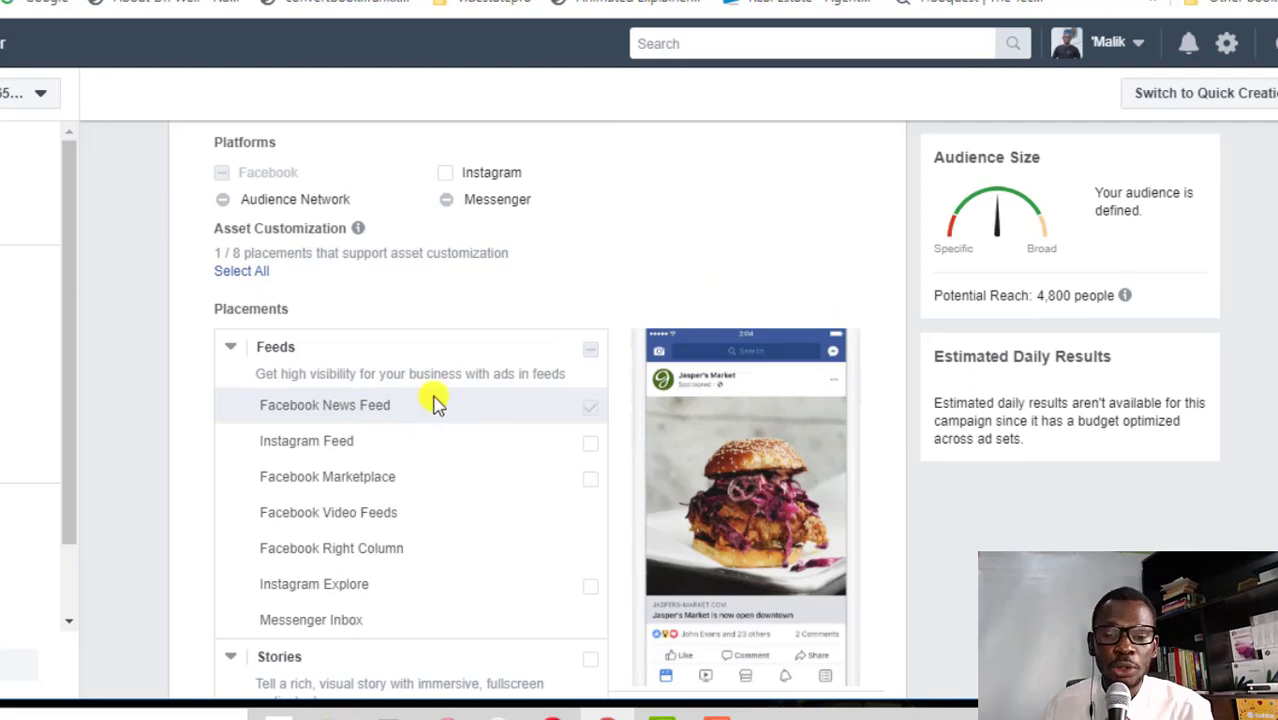
pyautogui.scroll(-10, 437, 402)
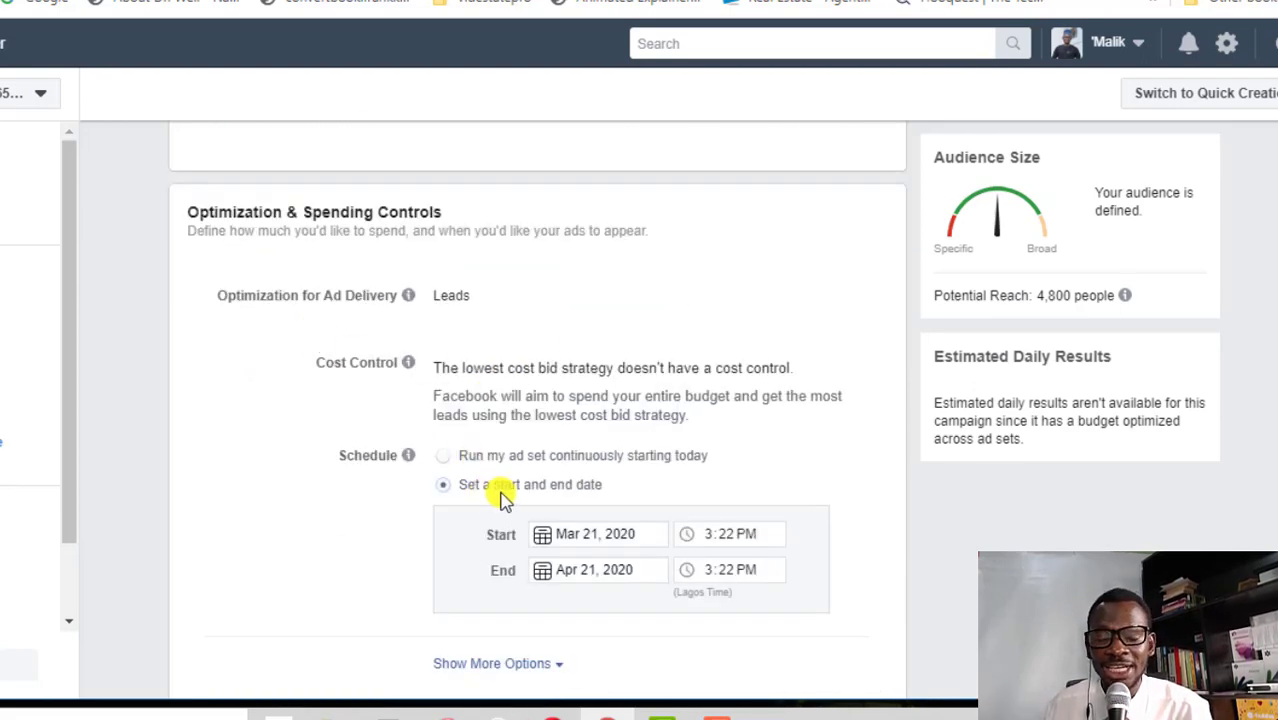
# Set the ad set's end date to March 24, 2020 and proceed to the ad setup
pyautogui.click(600, 569)
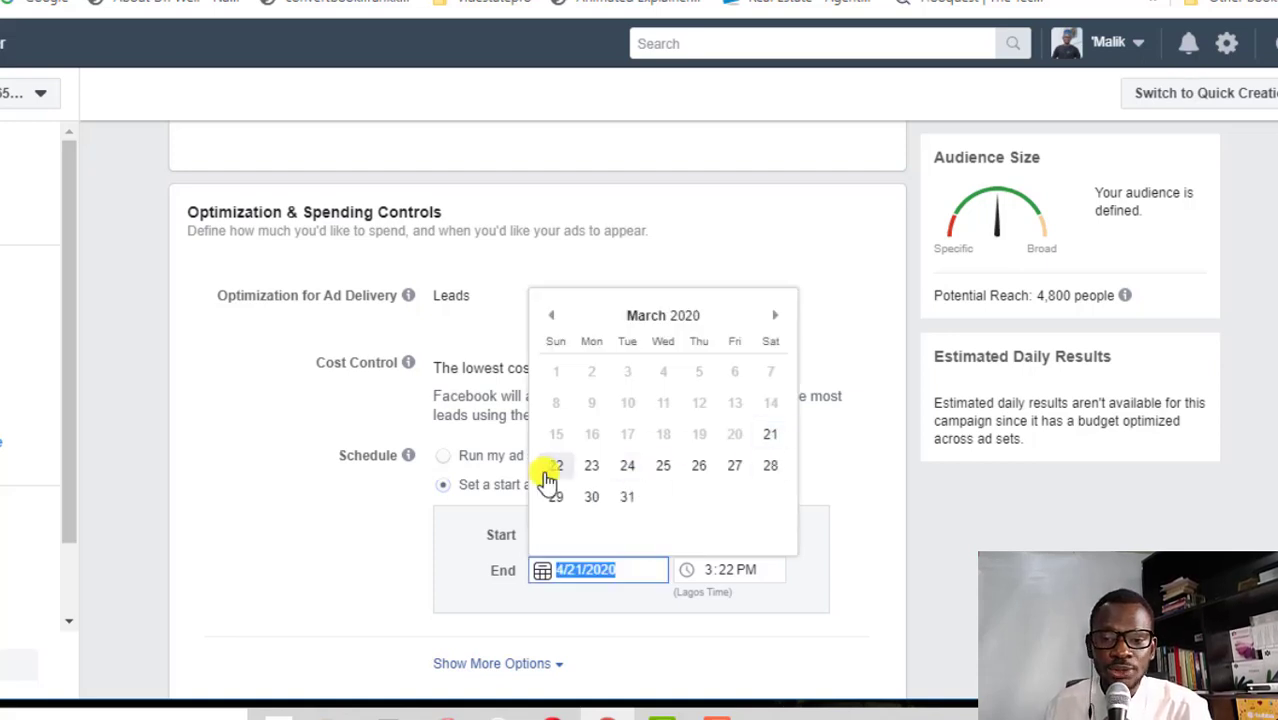
pyautogui.click(624, 469)
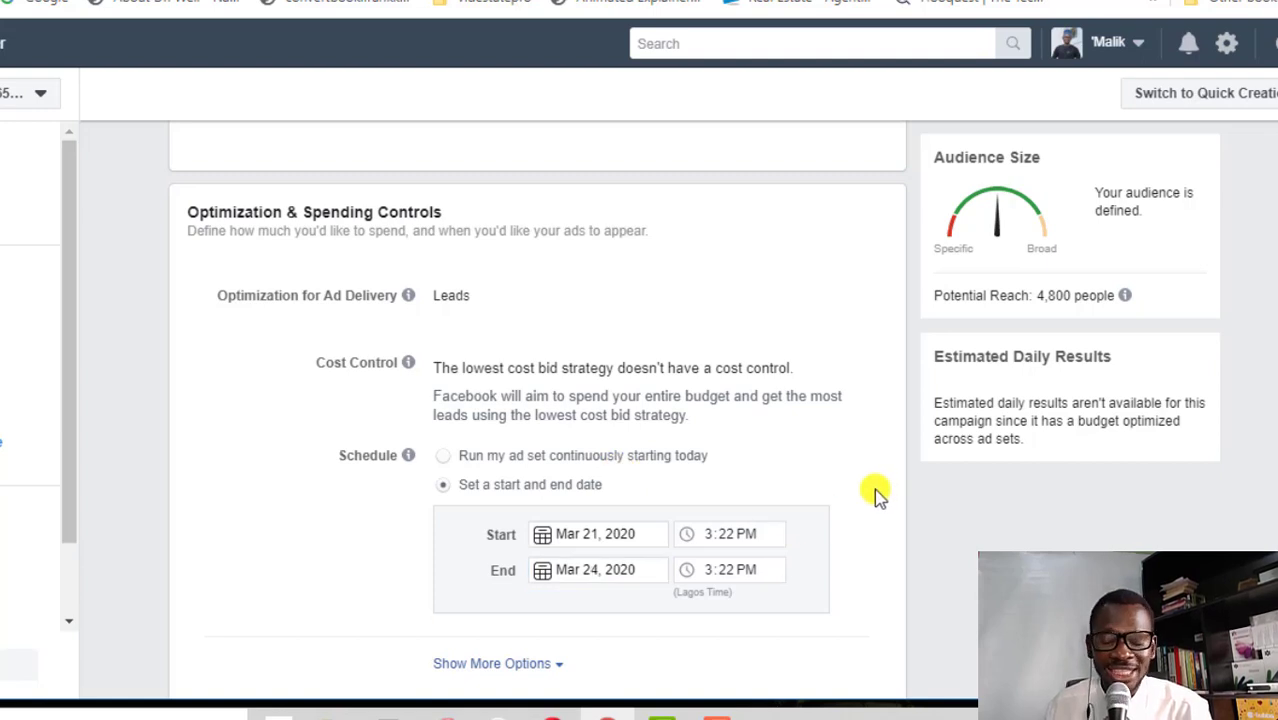
pyautogui.scroll(-2, 855, 494)
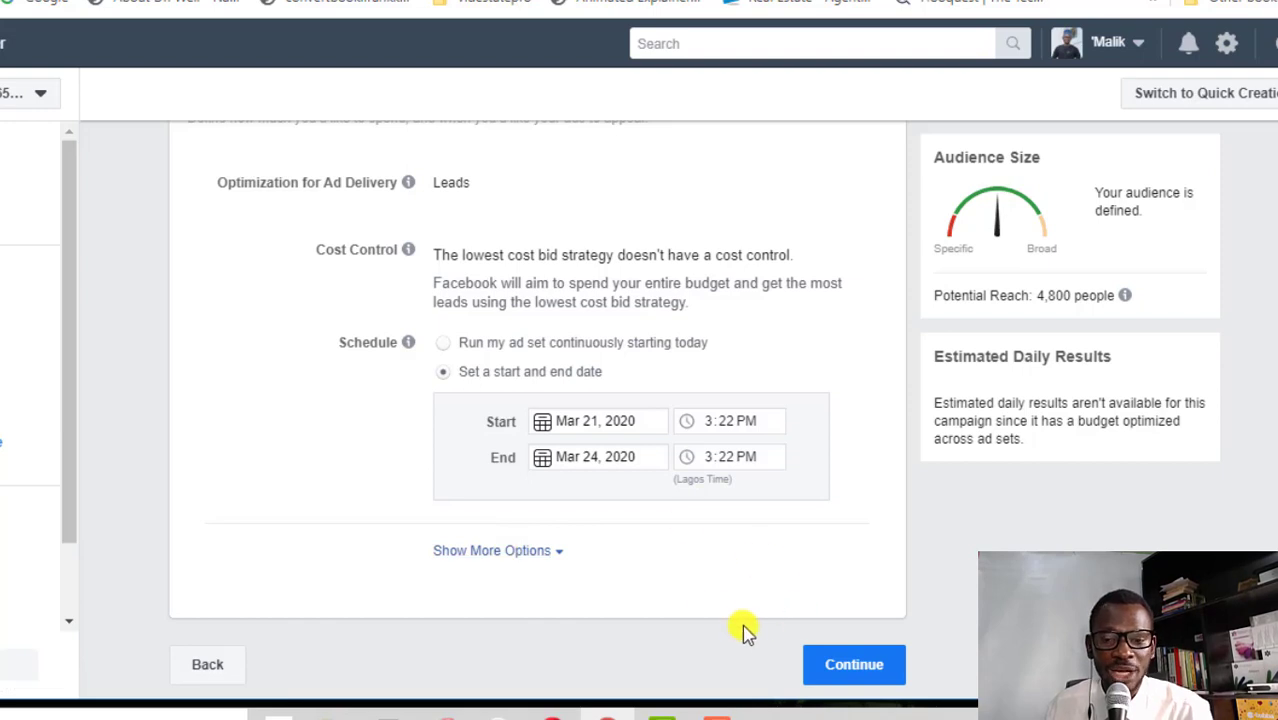
pyautogui.click(825, 665)
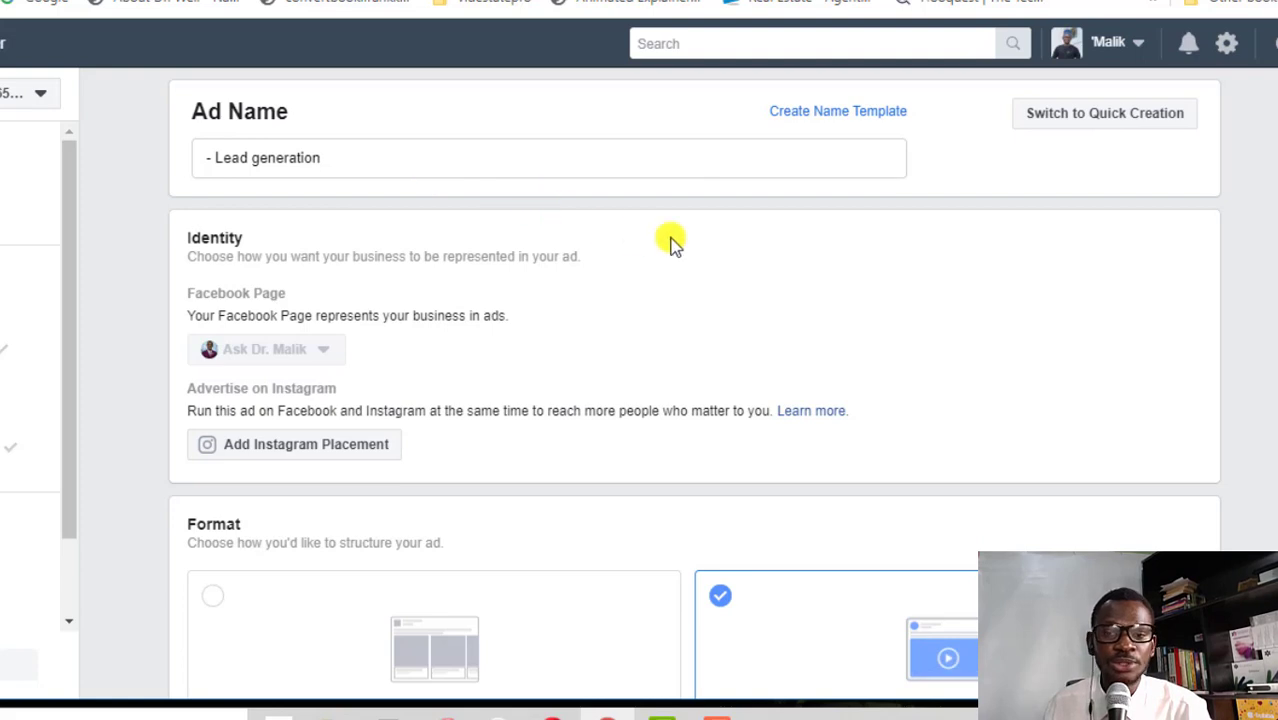
pyautogui.tripleClick(308, 155)
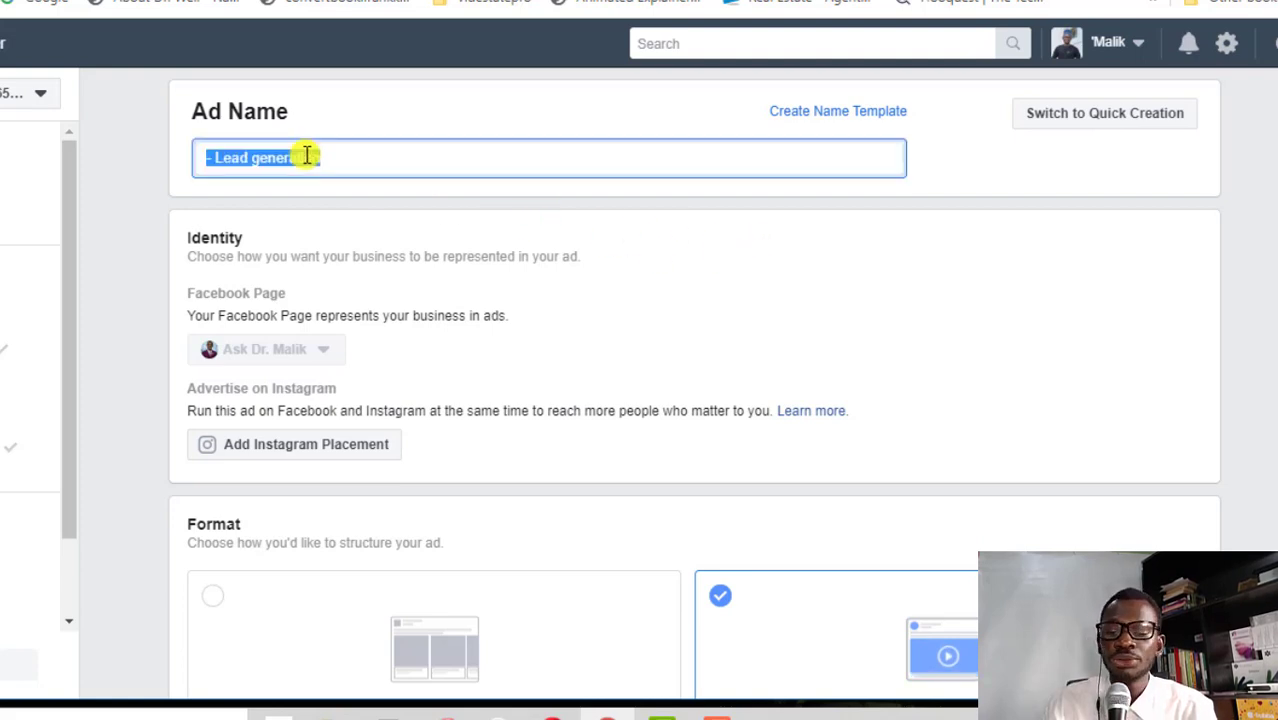
pyautogui.scroll(-3, 884, 337)
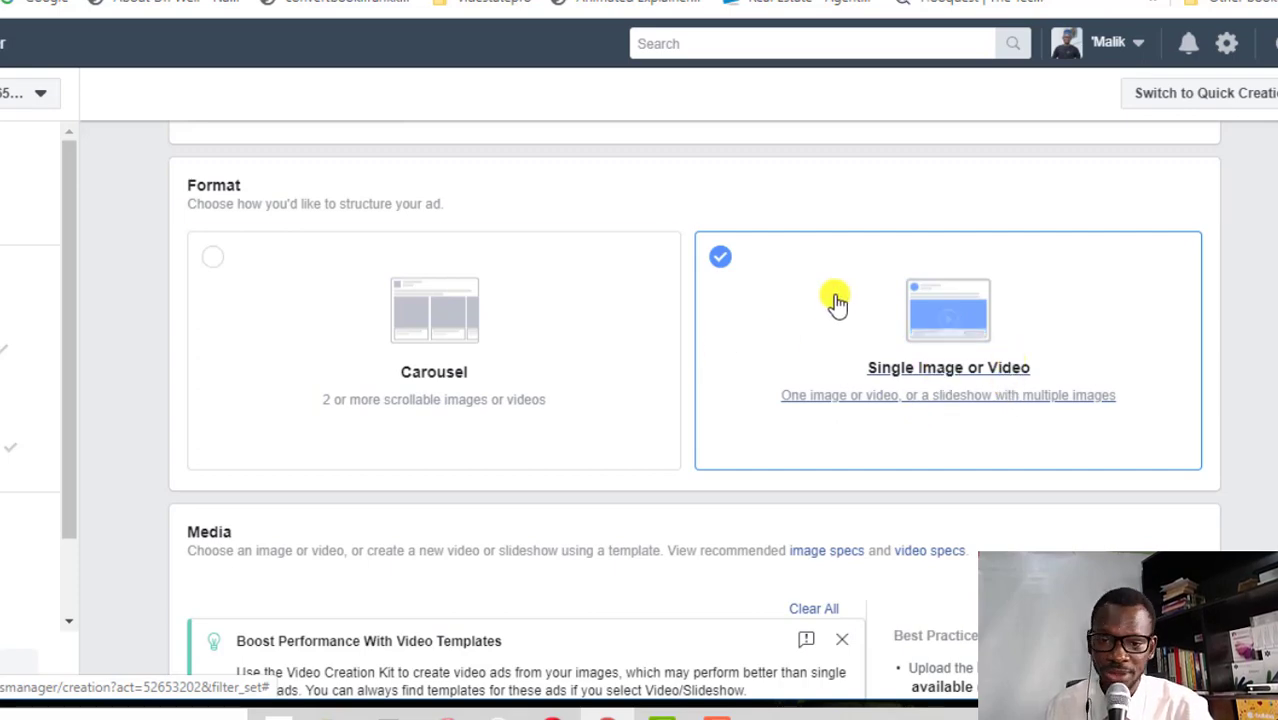
pyautogui.scroll(-7, 588, 476)
pyautogui.scroll(2, 365, 343)
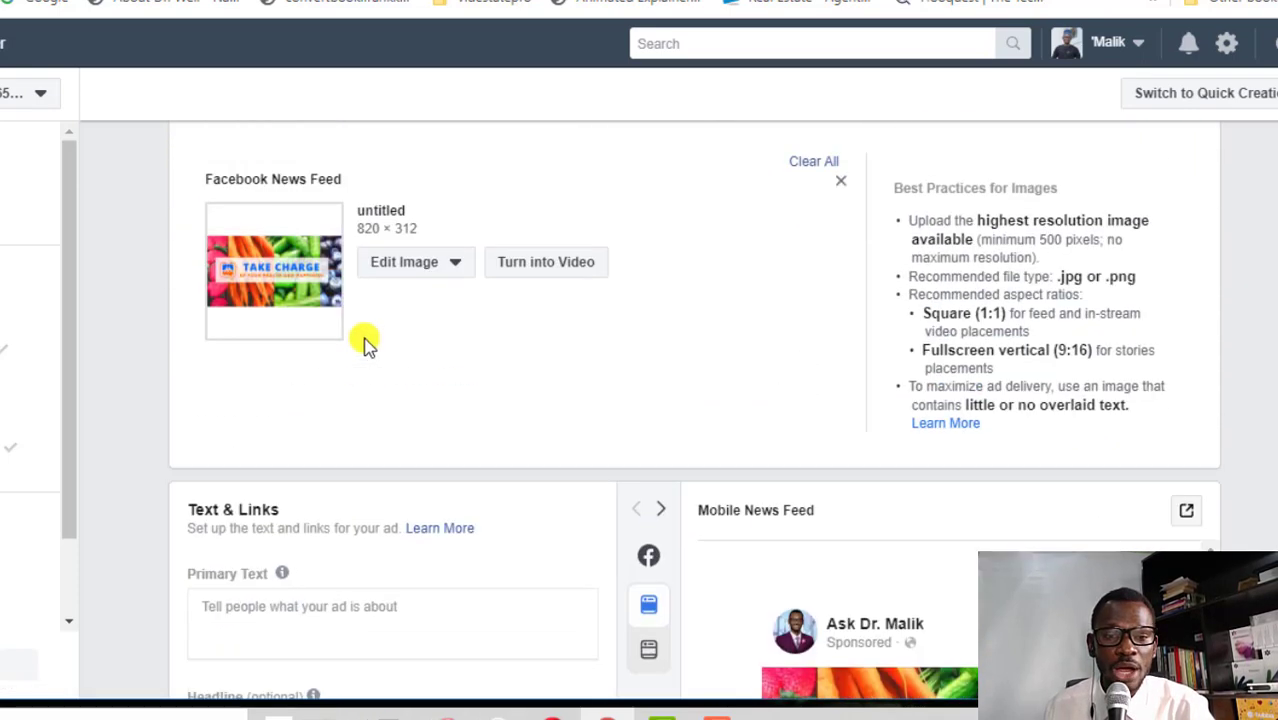
# Swap the ad's News Feed image for the house photo re.jpg uploaded from the computer
pyautogui.click(446, 270)
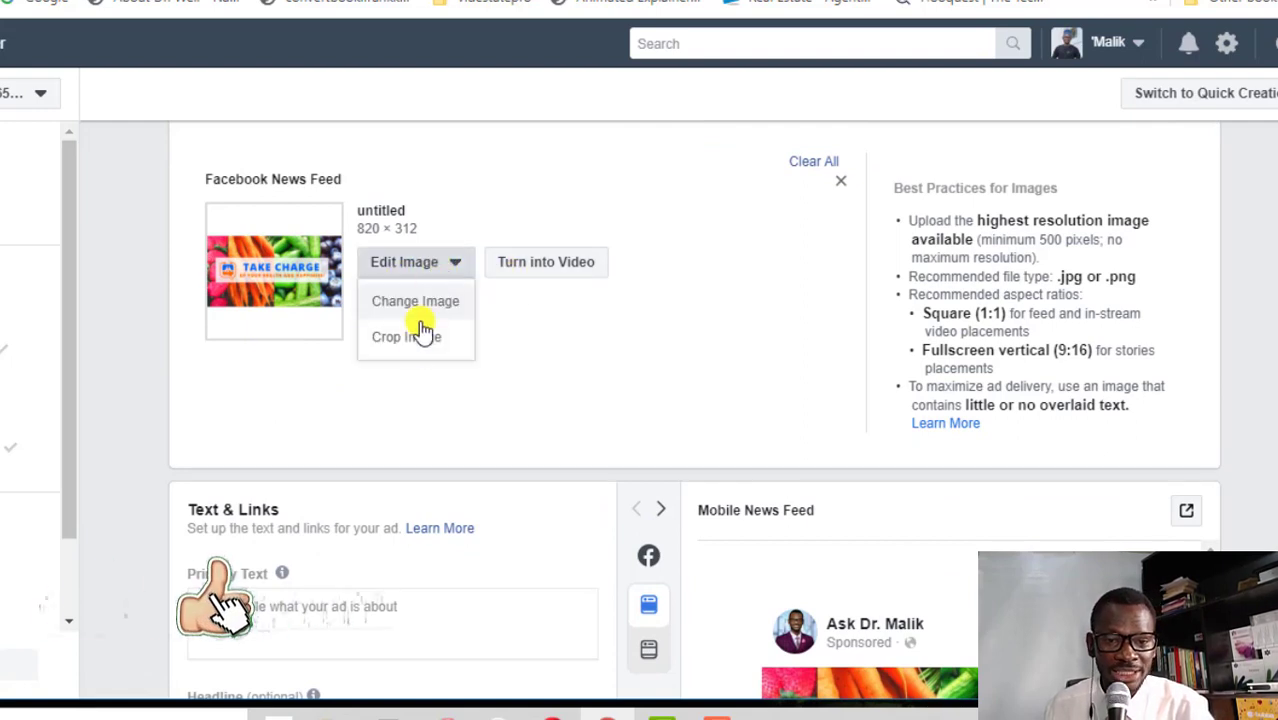
pyautogui.click(428, 300)
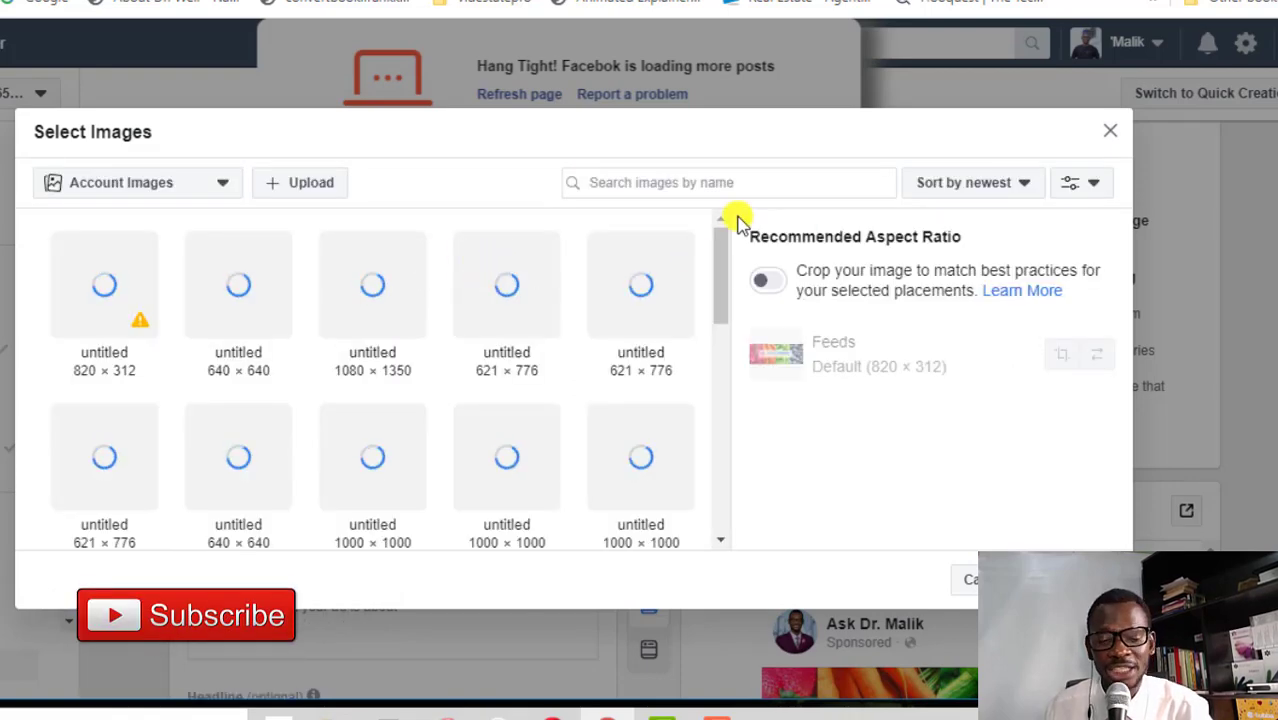
pyautogui.scroll(-3, 600, 300)
pyautogui.click(318, 187)
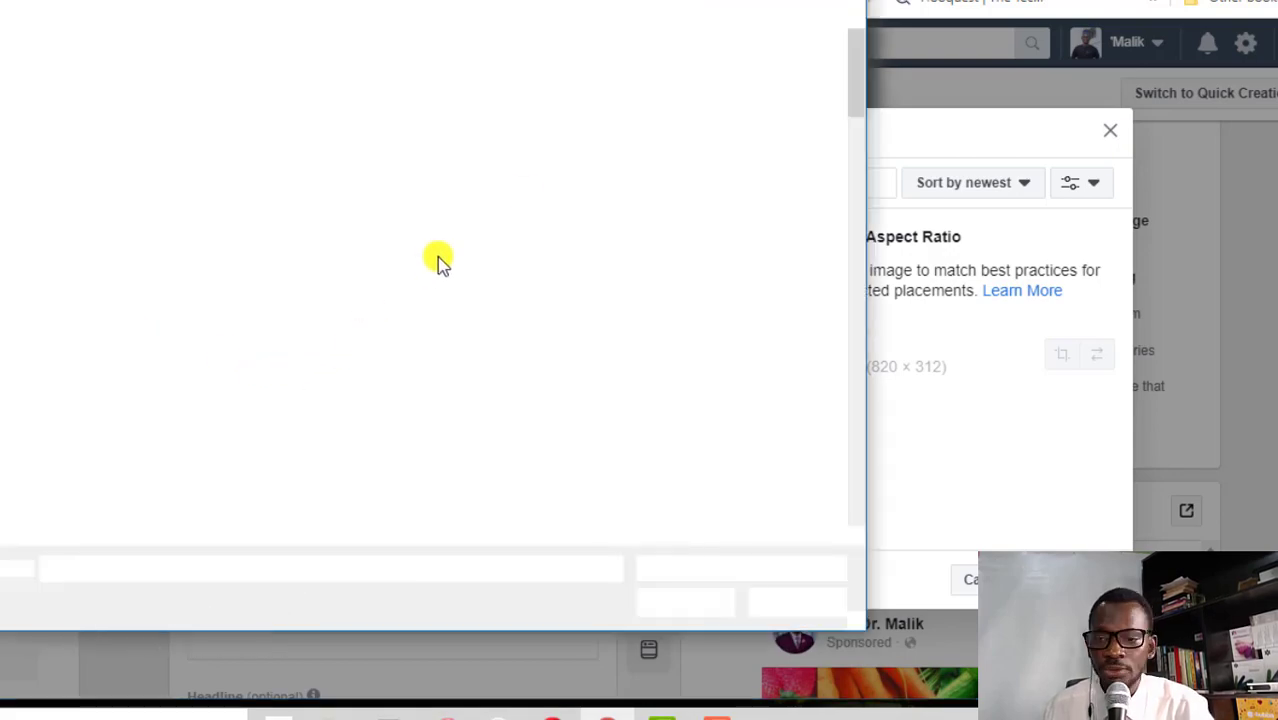
pyautogui.scroll(-10, 450, 200)
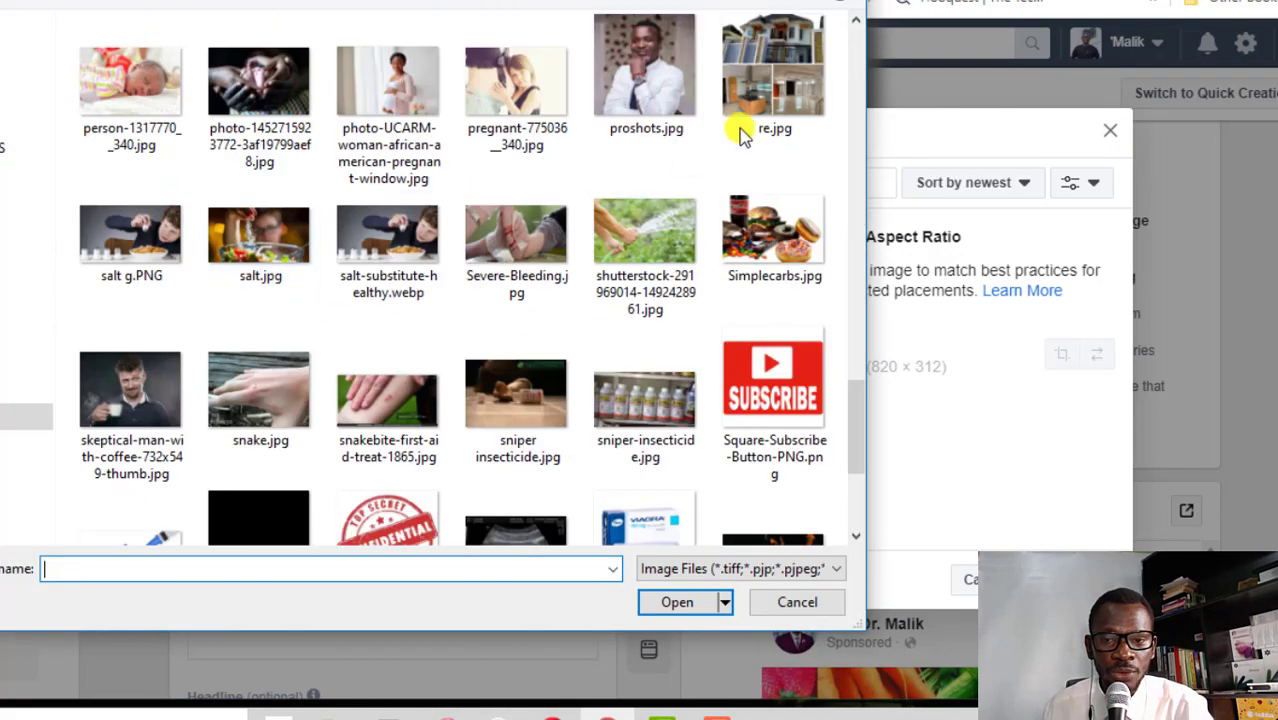
pyautogui.doubleClick(789, 84)
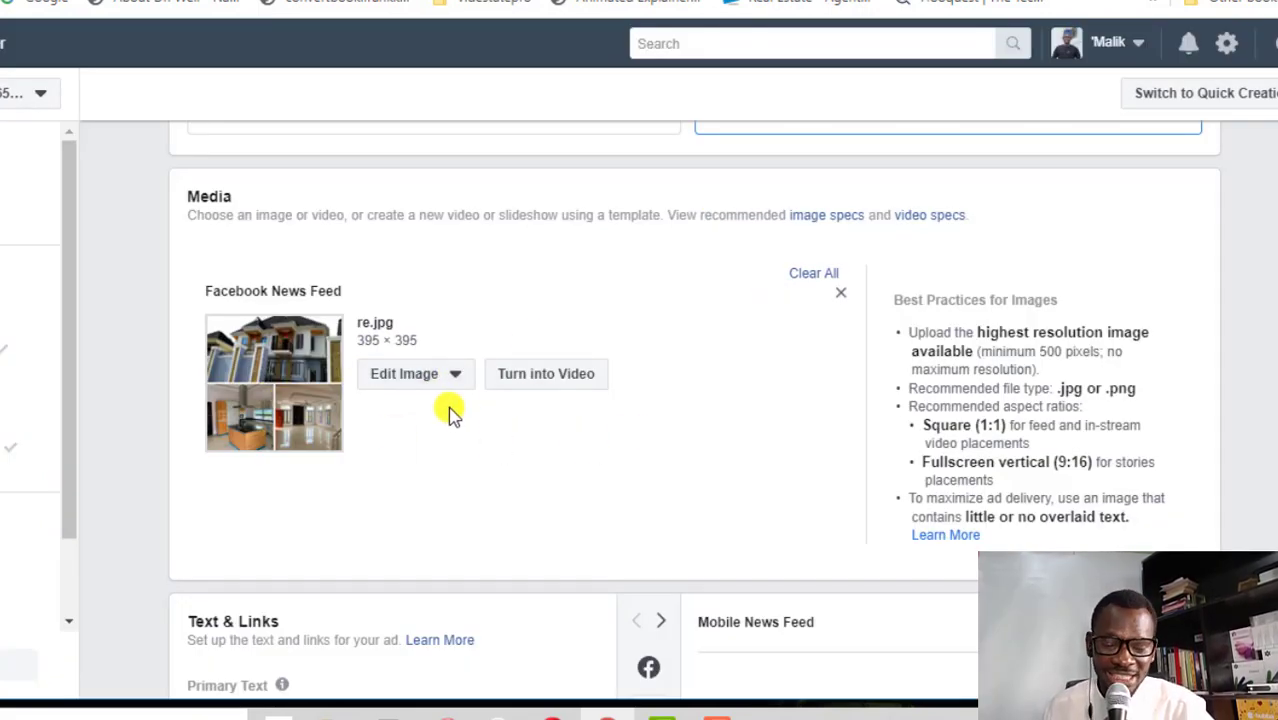
pyautogui.scroll(-5, 725, 402)
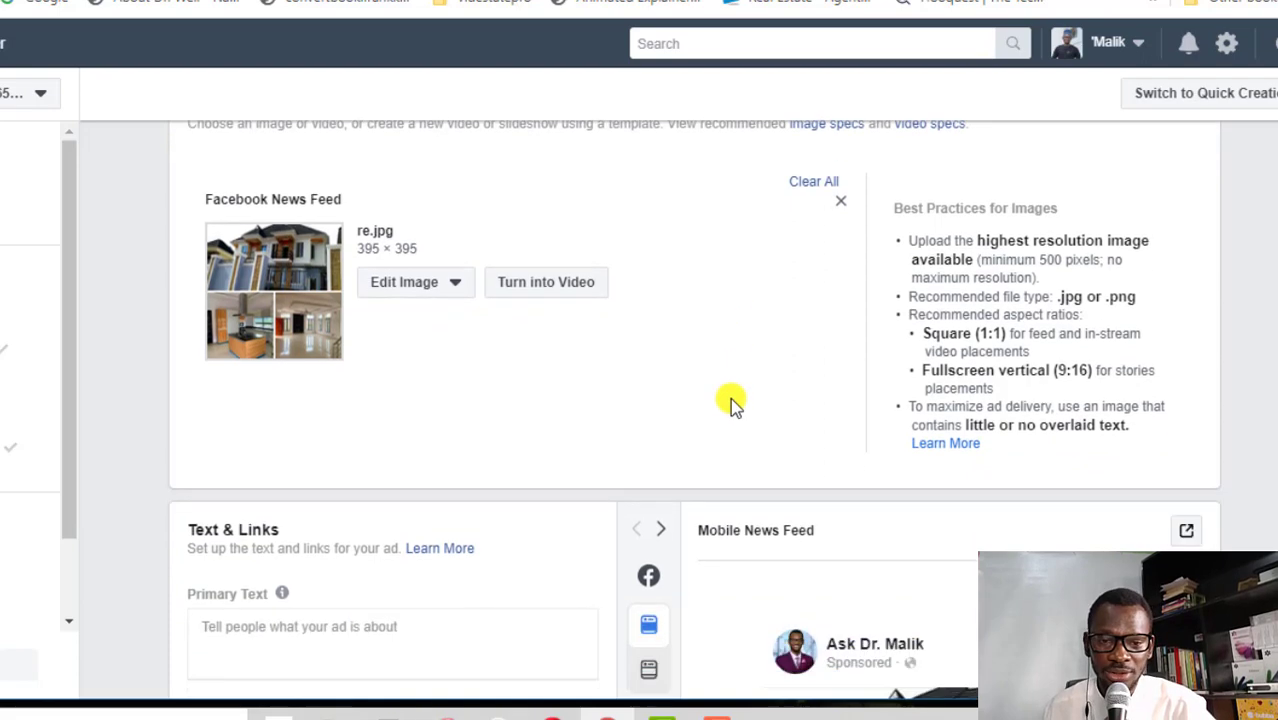
pyautogui.scroll(-3, 1007, 379)
pyautogui.scroll(2, 988, 478)
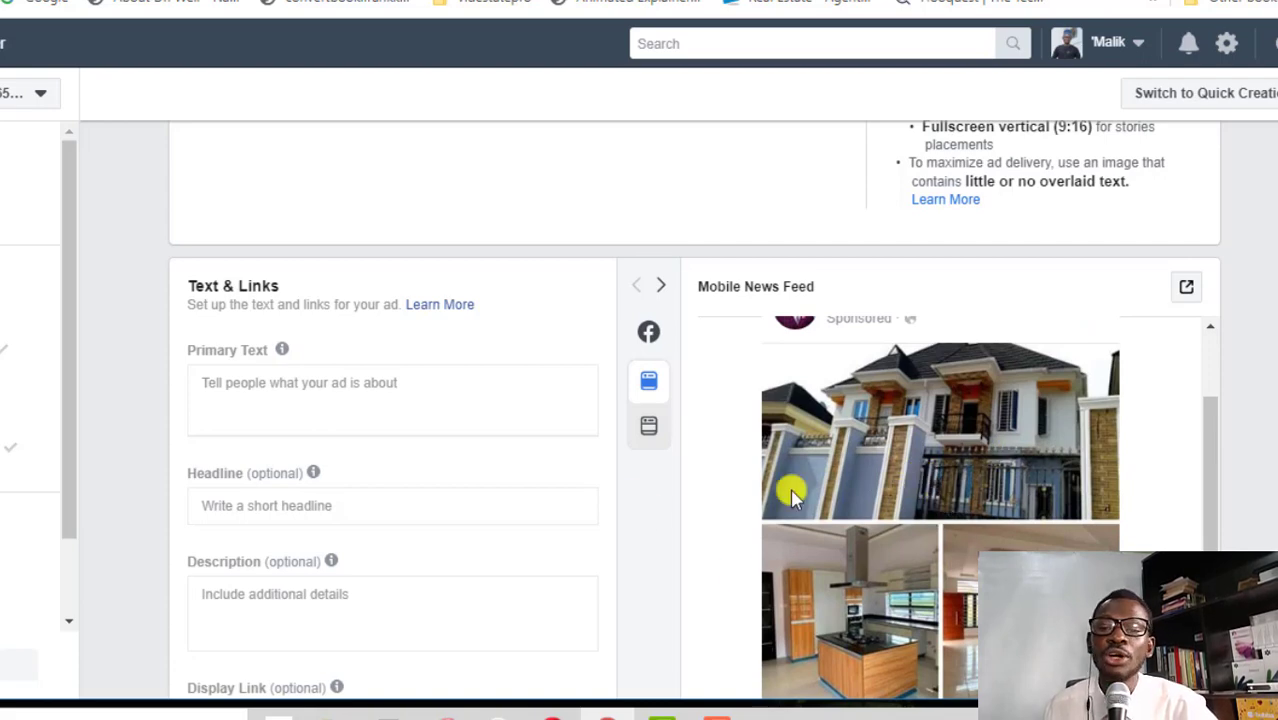
# Copy the sticky note's sample ad copy into the Primary Text field
pyautogui.click(326, 395)
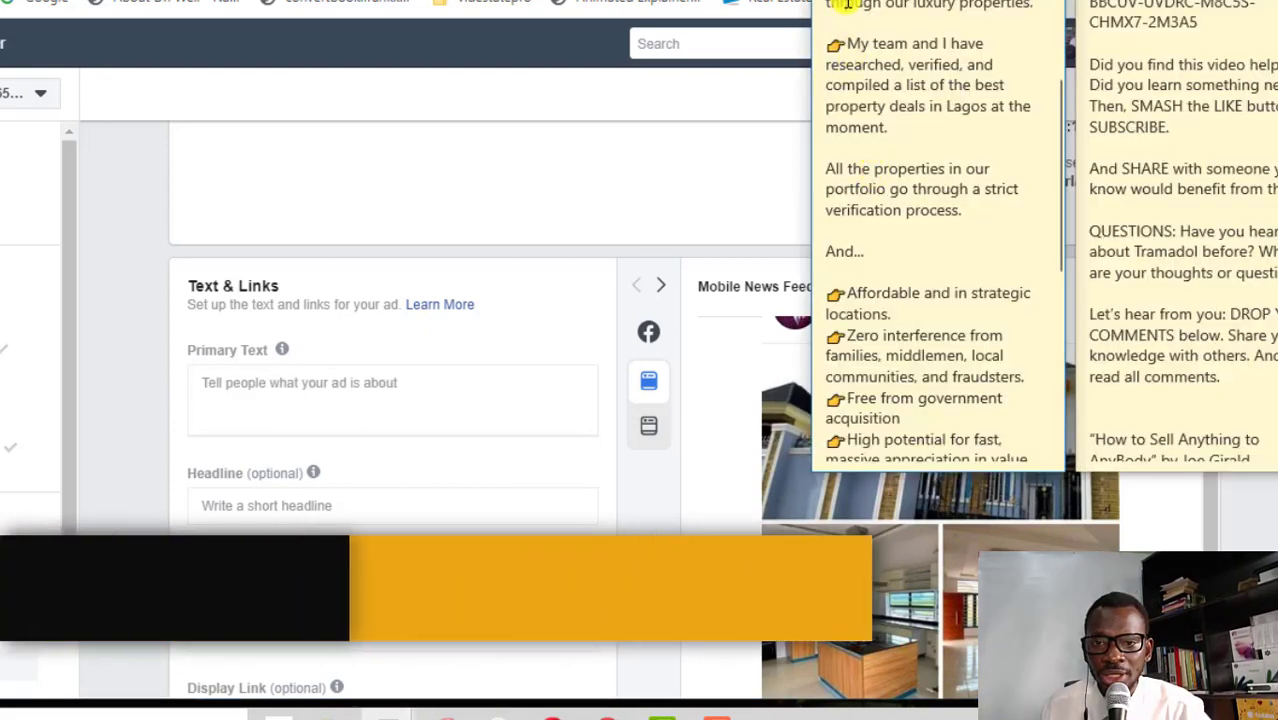
pyautogui.hotkey('ctrl', 'a')
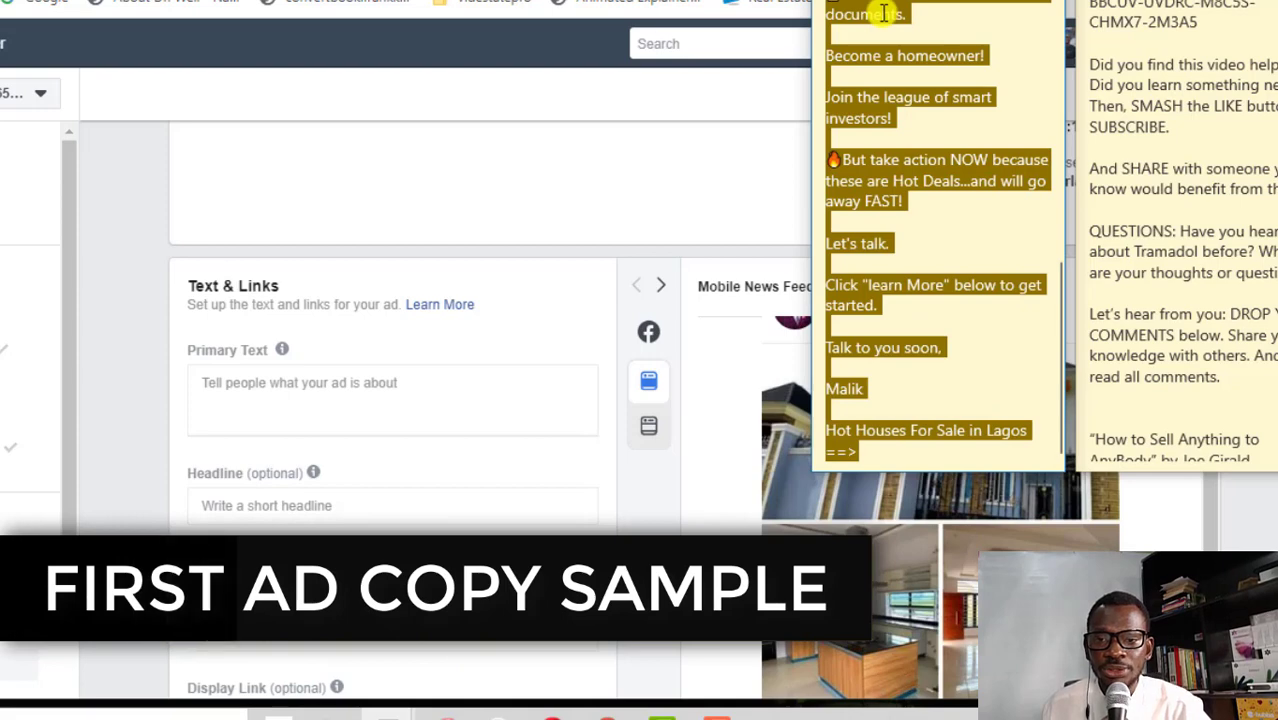
pyautogui.rightClick(882, 14)
pyautogui.click(941, 34)
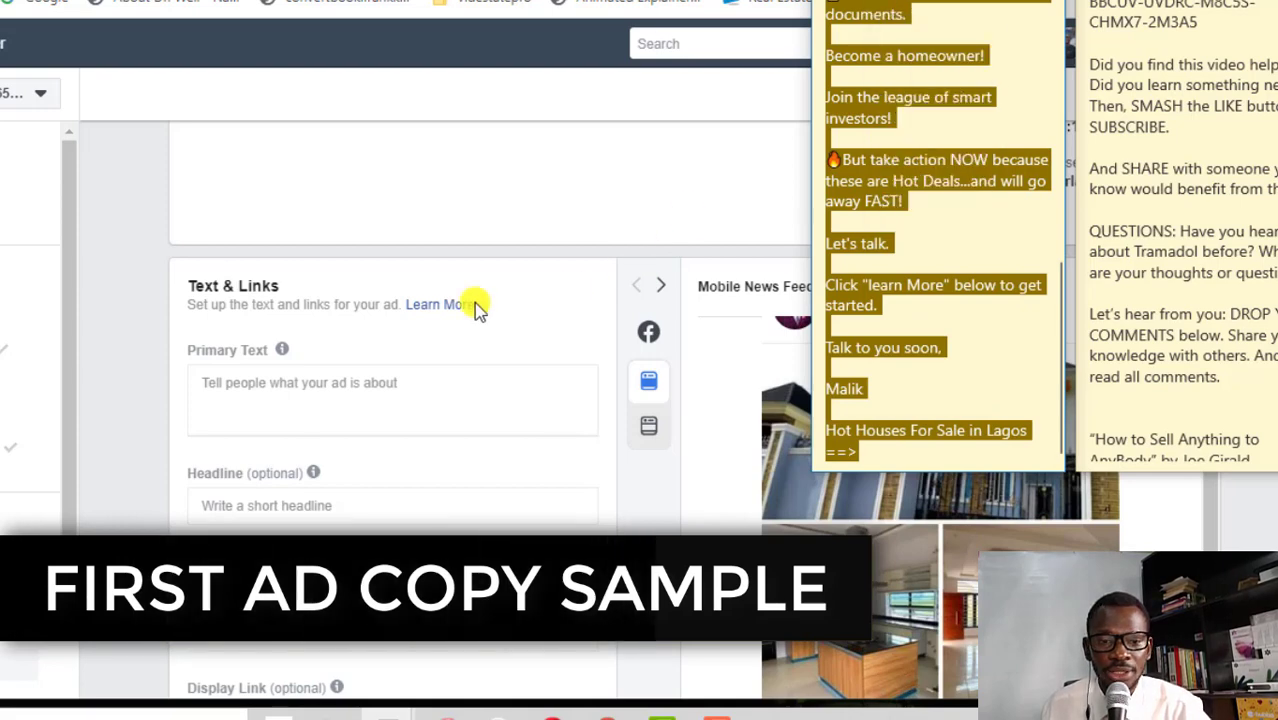
pyautogui.click(257, 391)
pyautogui.hotkey('ctrl', 'v')
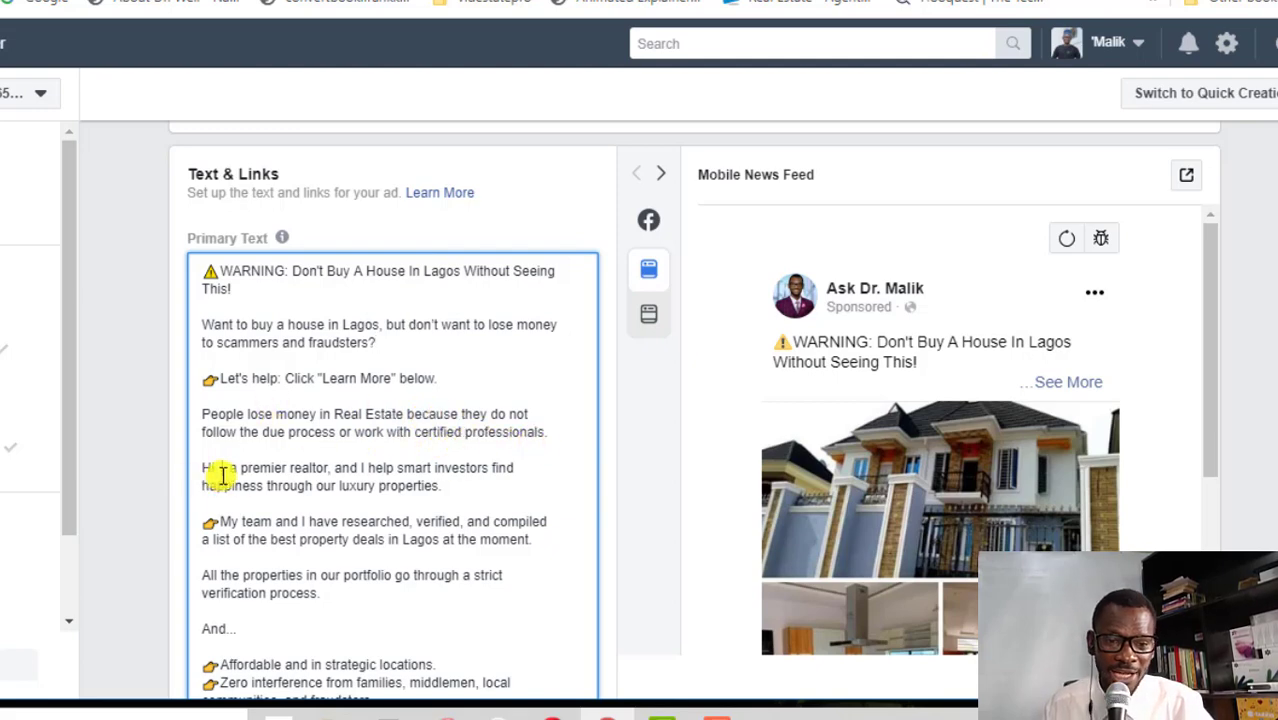
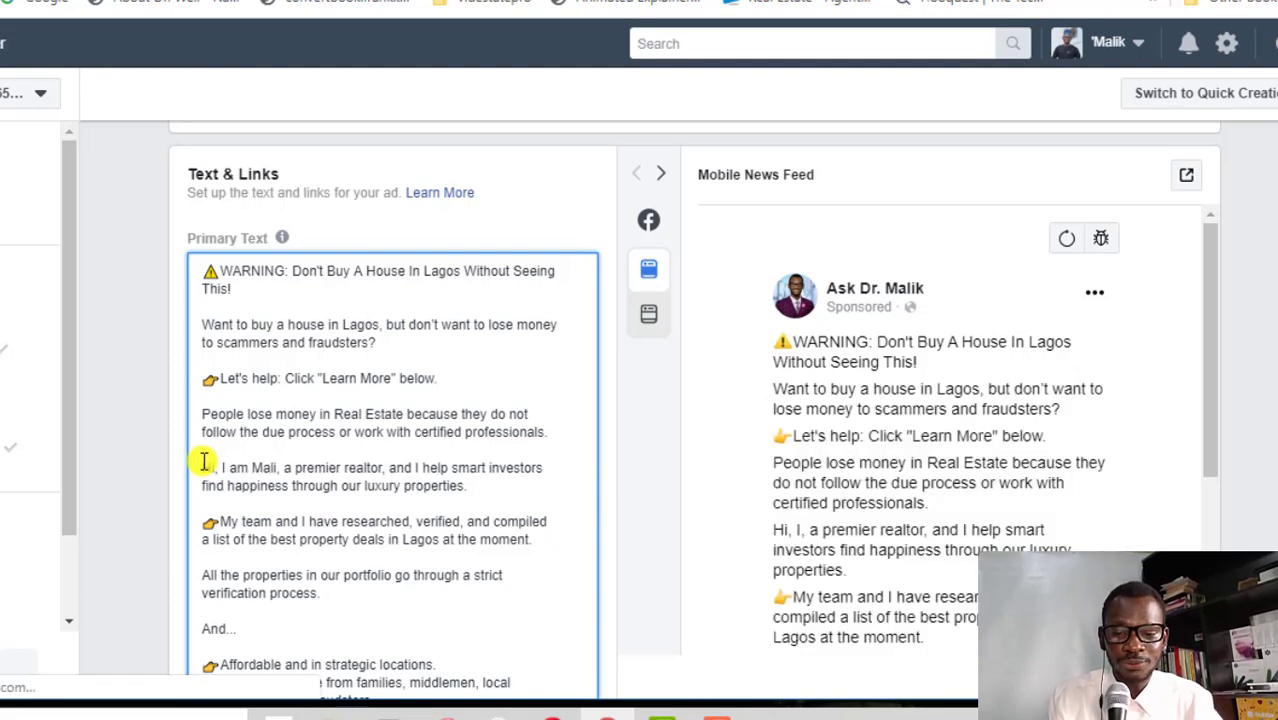
# Rewrite the intro line with the advertiser's name and 'I help people invest in verified and promising real estate property.'
pyautogui.moveTo(264, 503); pyautogui.dragTo(403, 476)
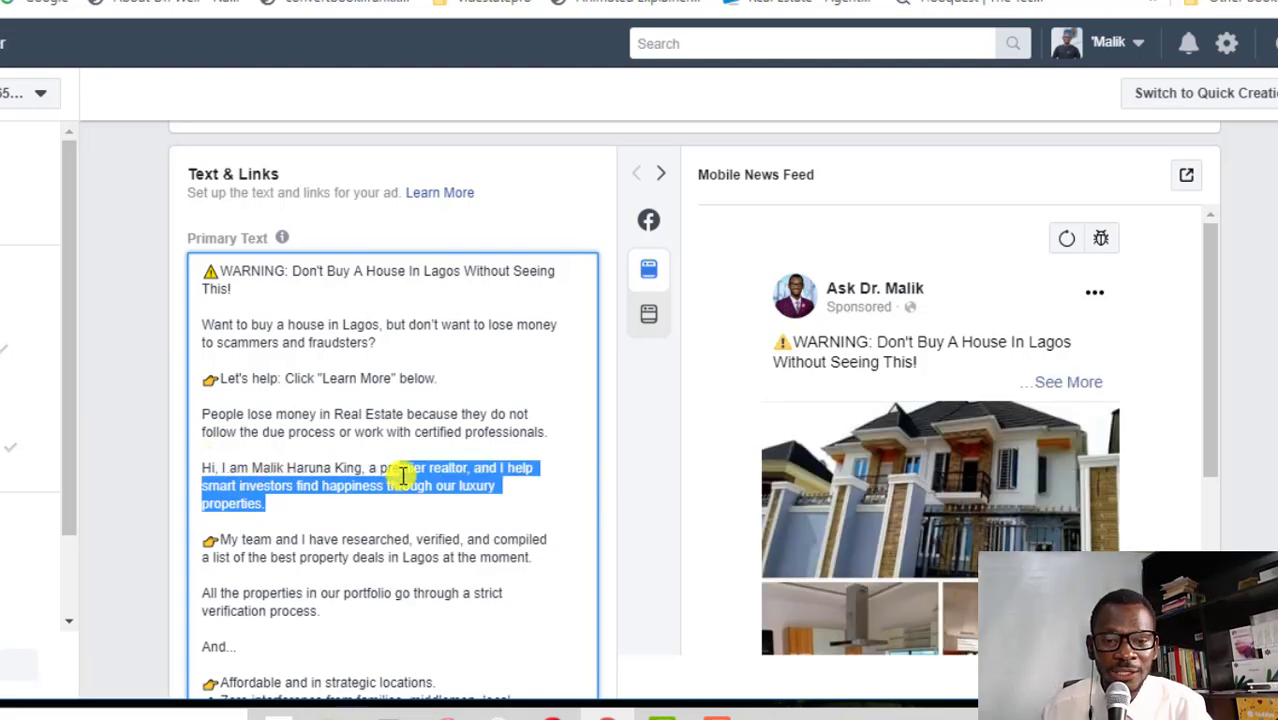
pyautogui.press('BackSpace')
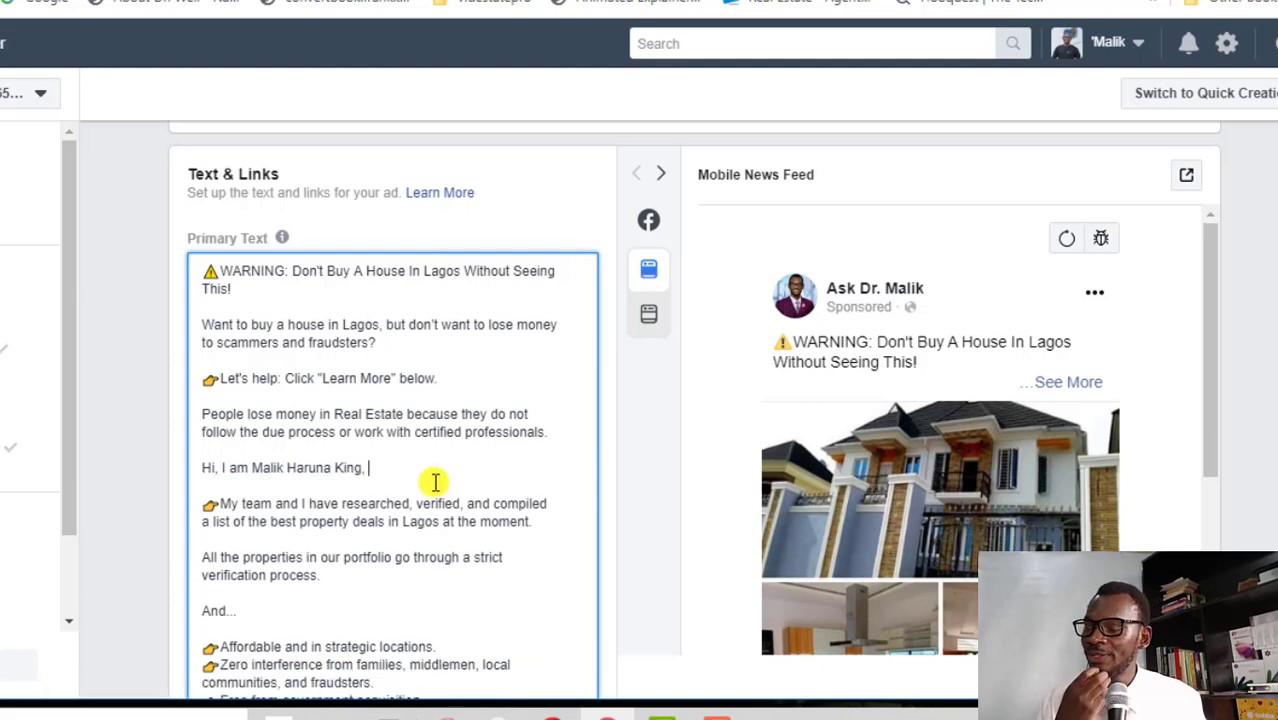
pyautogui.write('I help people')
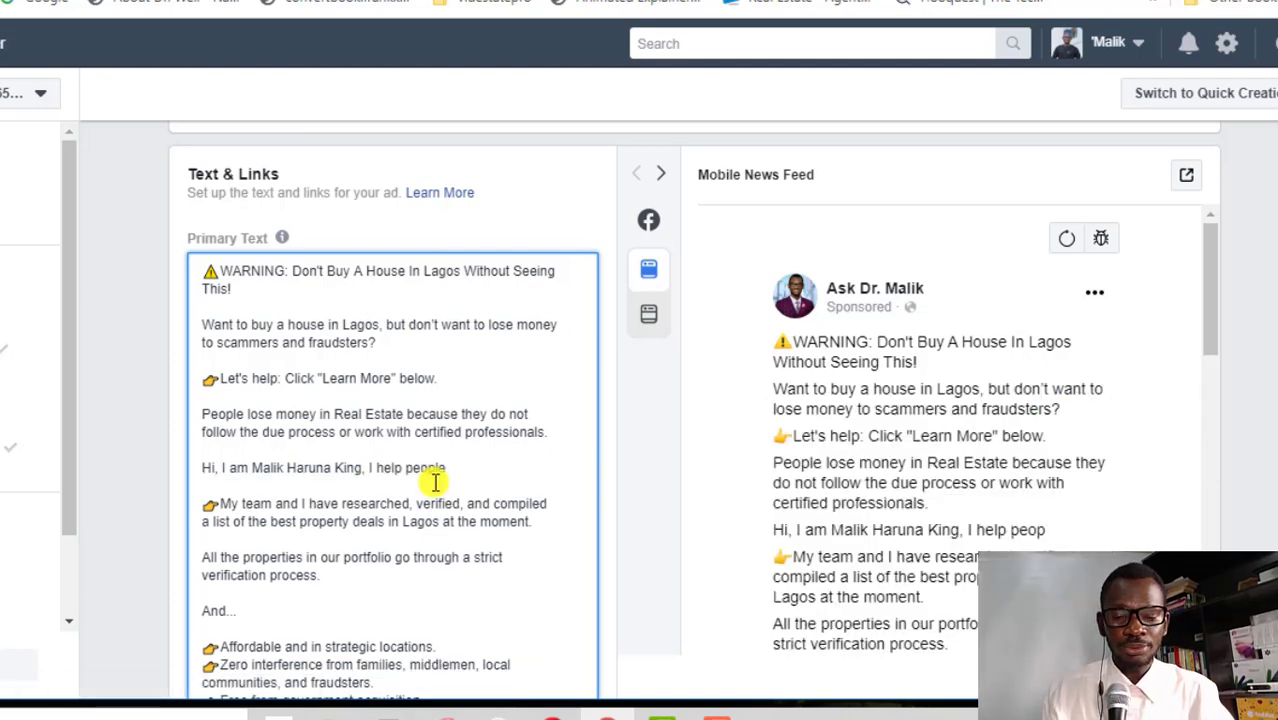
pyautogui.write(' i')
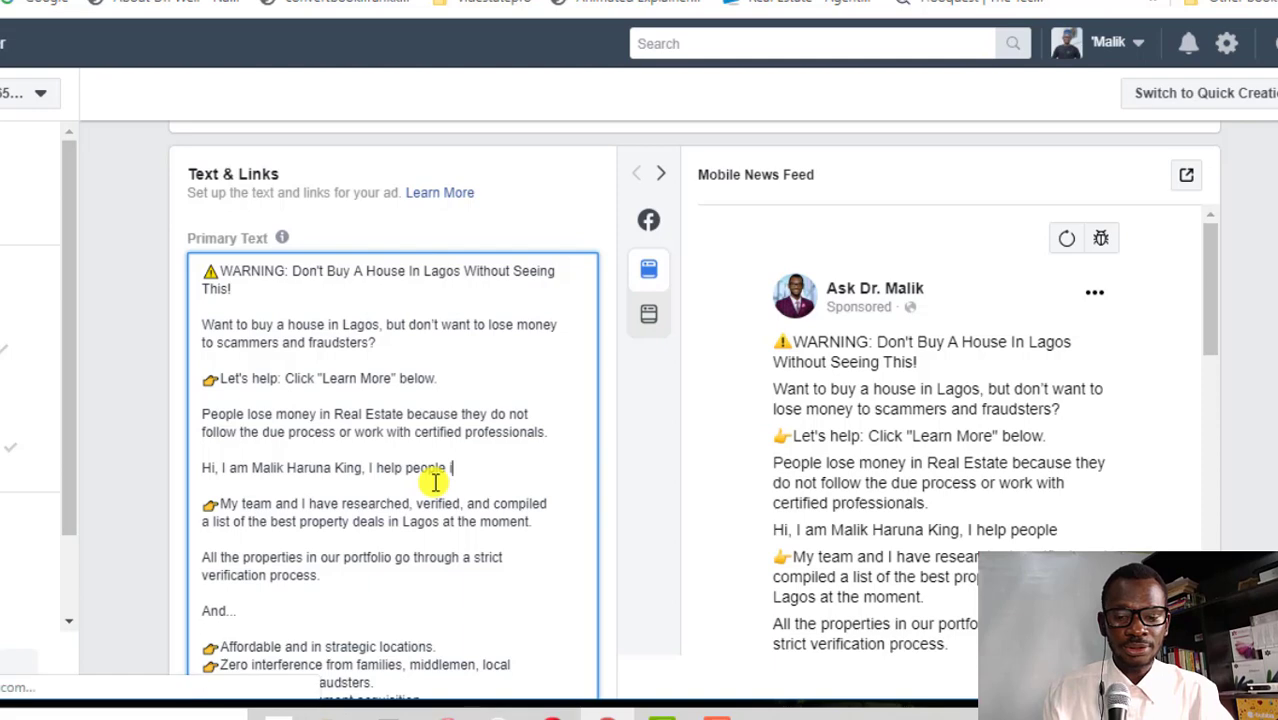
pyautogui.write('nvest in verified and pro')
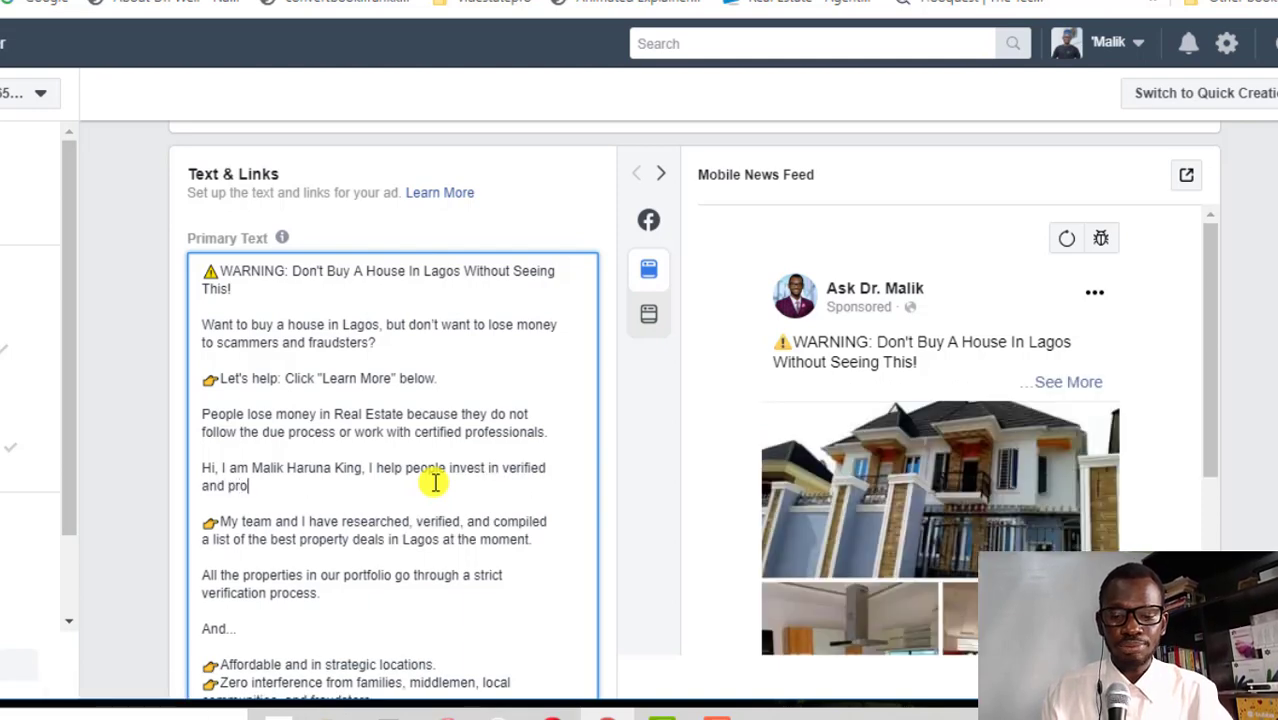
pyautogui.write('mising r')
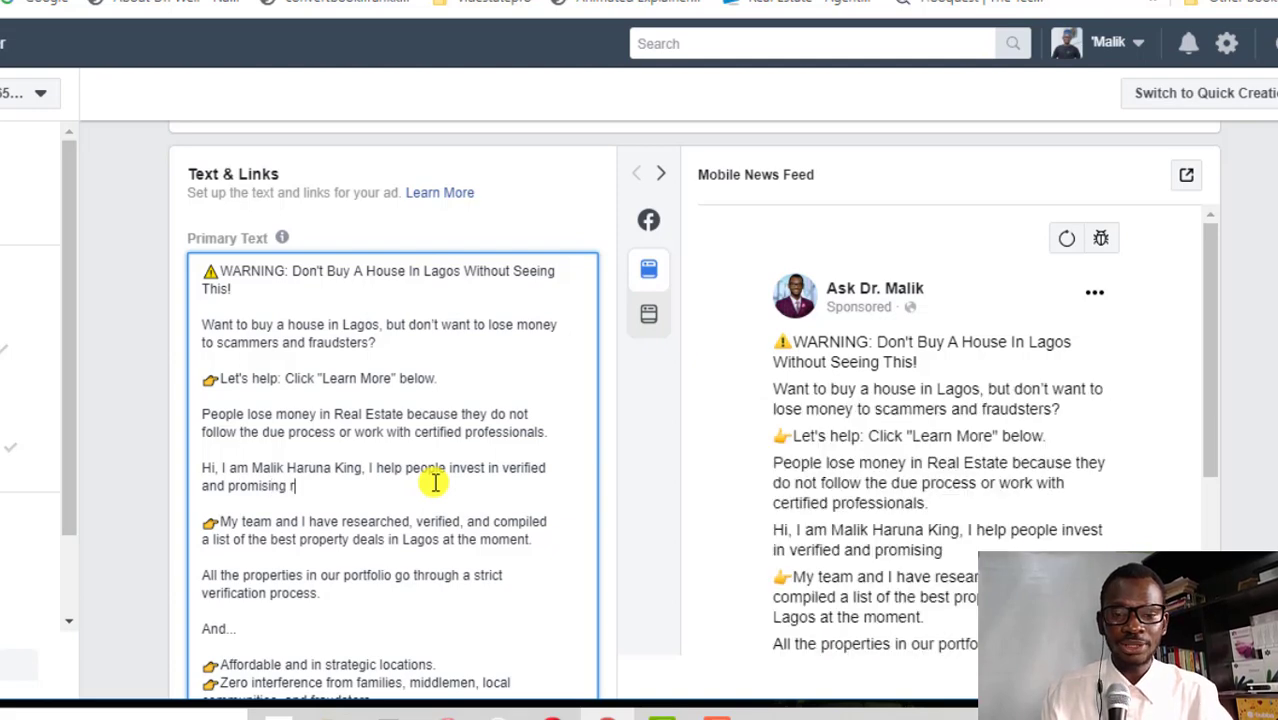
pyautogui.write('eal estate property.')
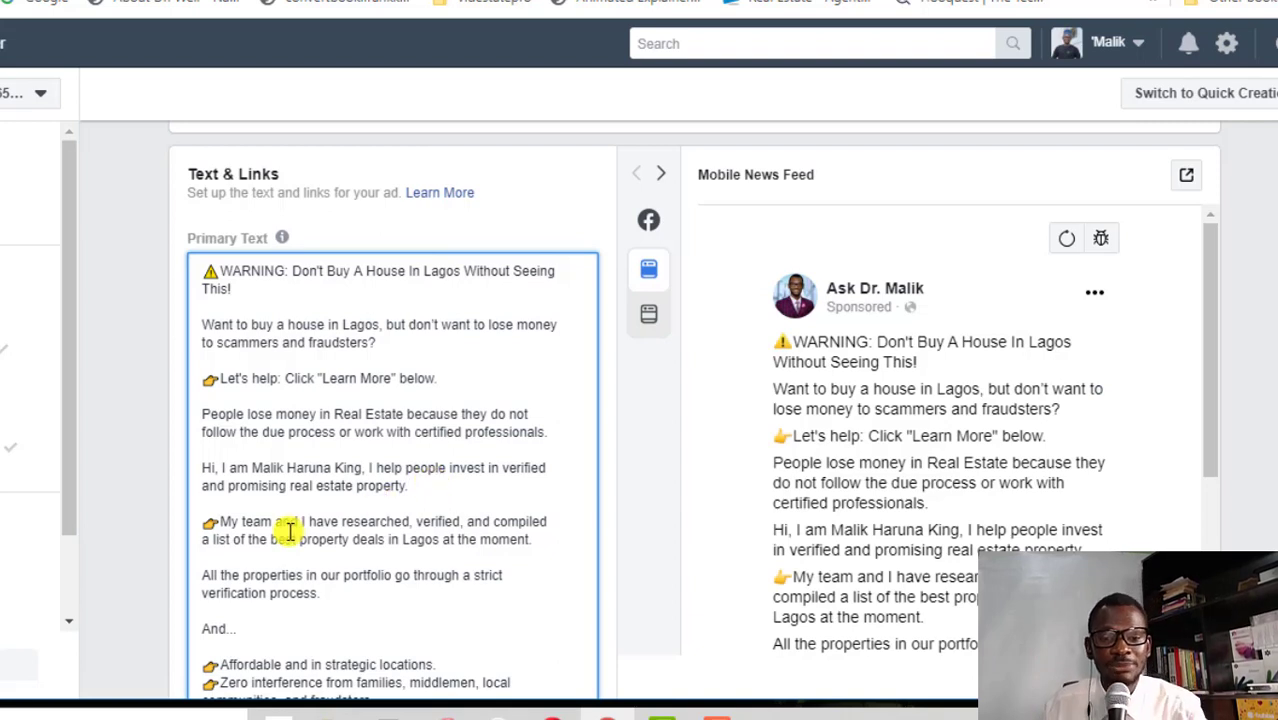
pyautogui.scroll(-2, 391, 522)
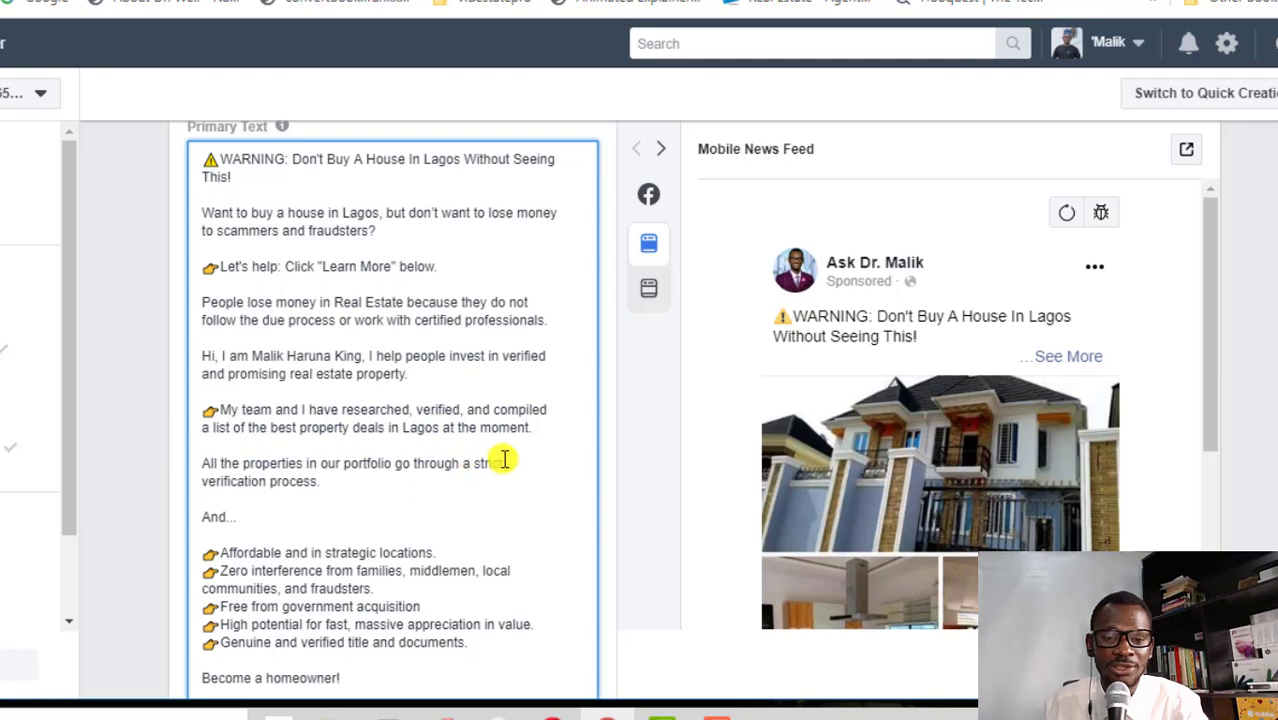
pyautogui.scroll(-2, 290, 476)
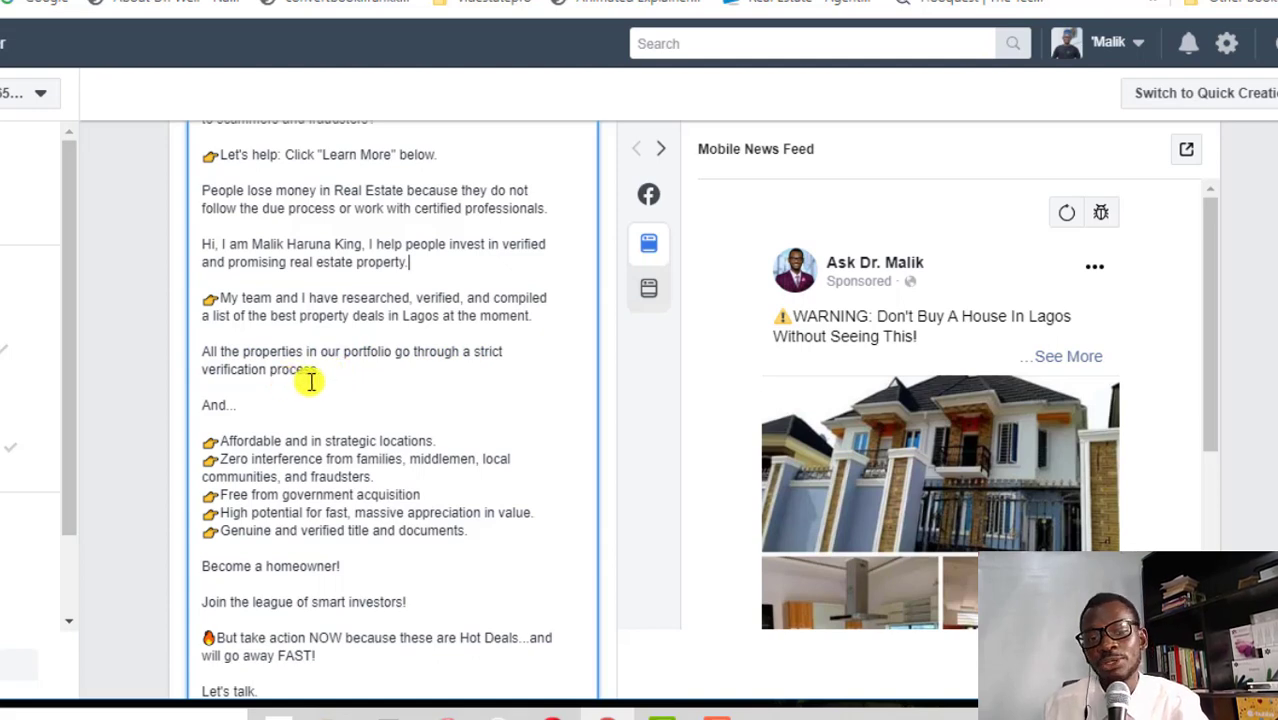
pyautogui.scroll(-2, 300, 495)
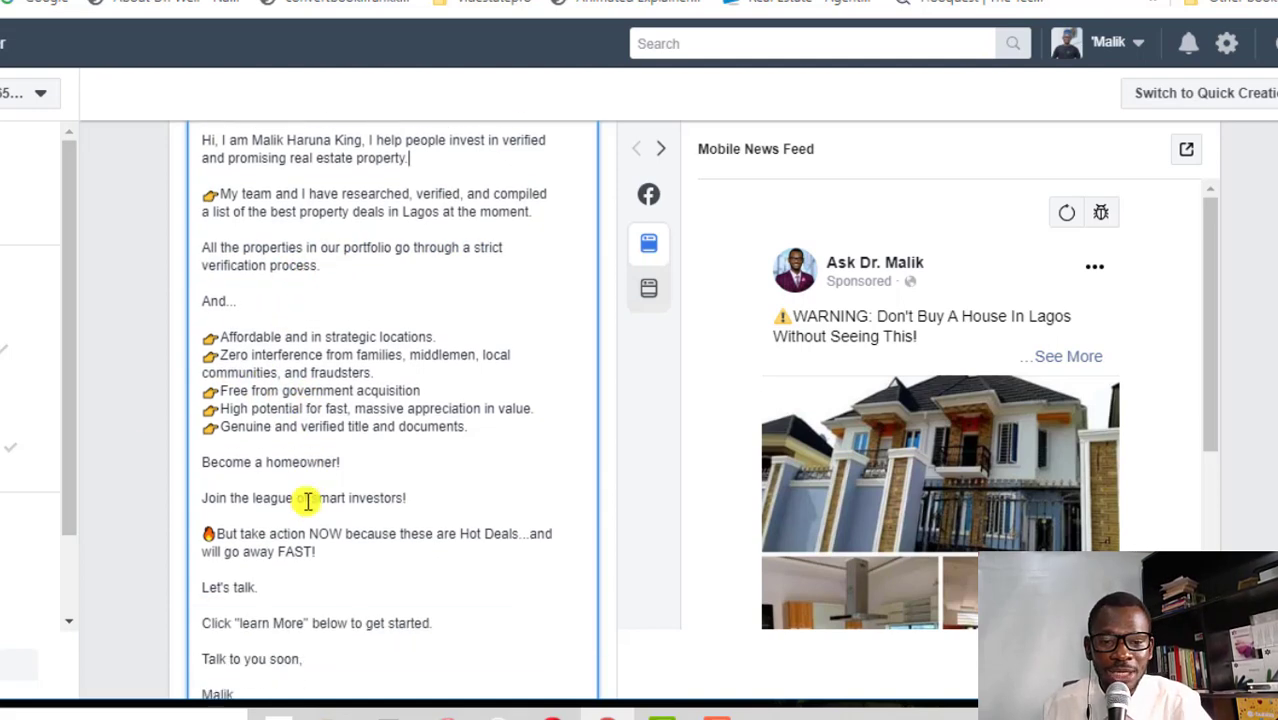
pyautogui.scroll(-2, 300, 458)
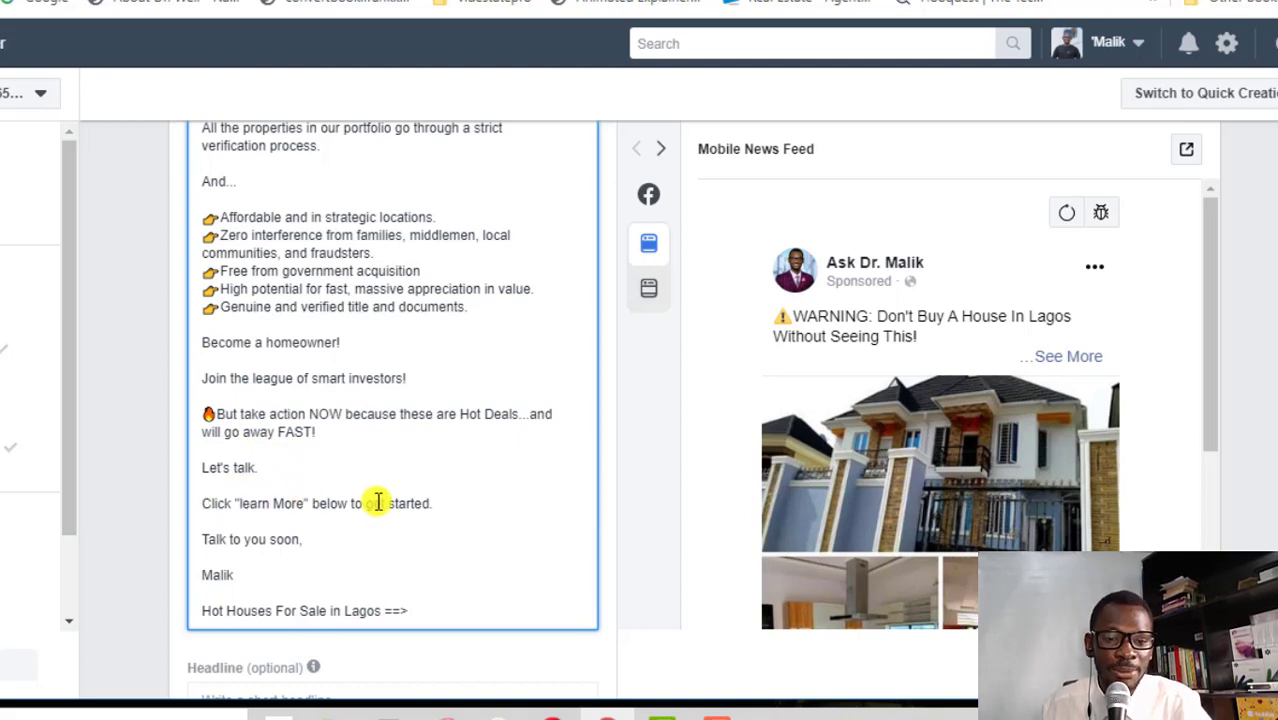
pyautogui.scroll(-1, 381, 501)
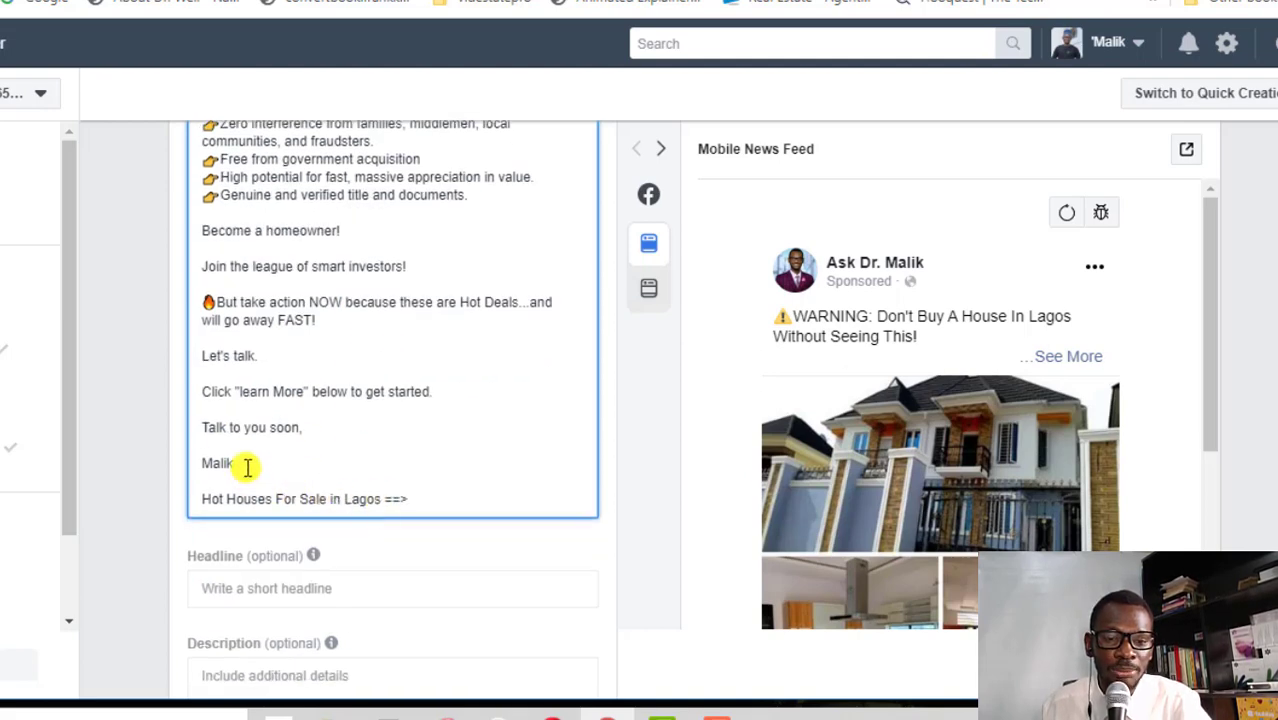
# Move the 'Hot Houses For Sale in Lagos ==>' line from the primary text into the headline
pyautogui.tripleClick(301, 500)
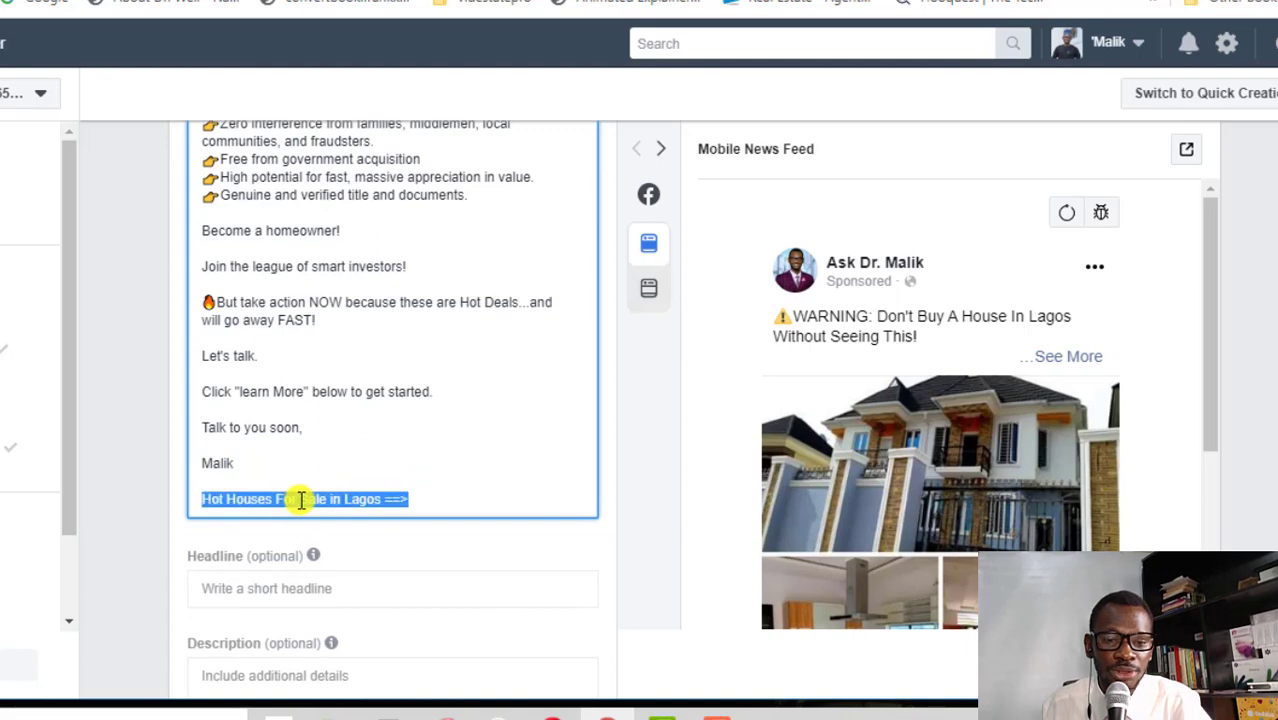
pyautogui.rightClick(301, 500)
pyautogui.click(342, 150)
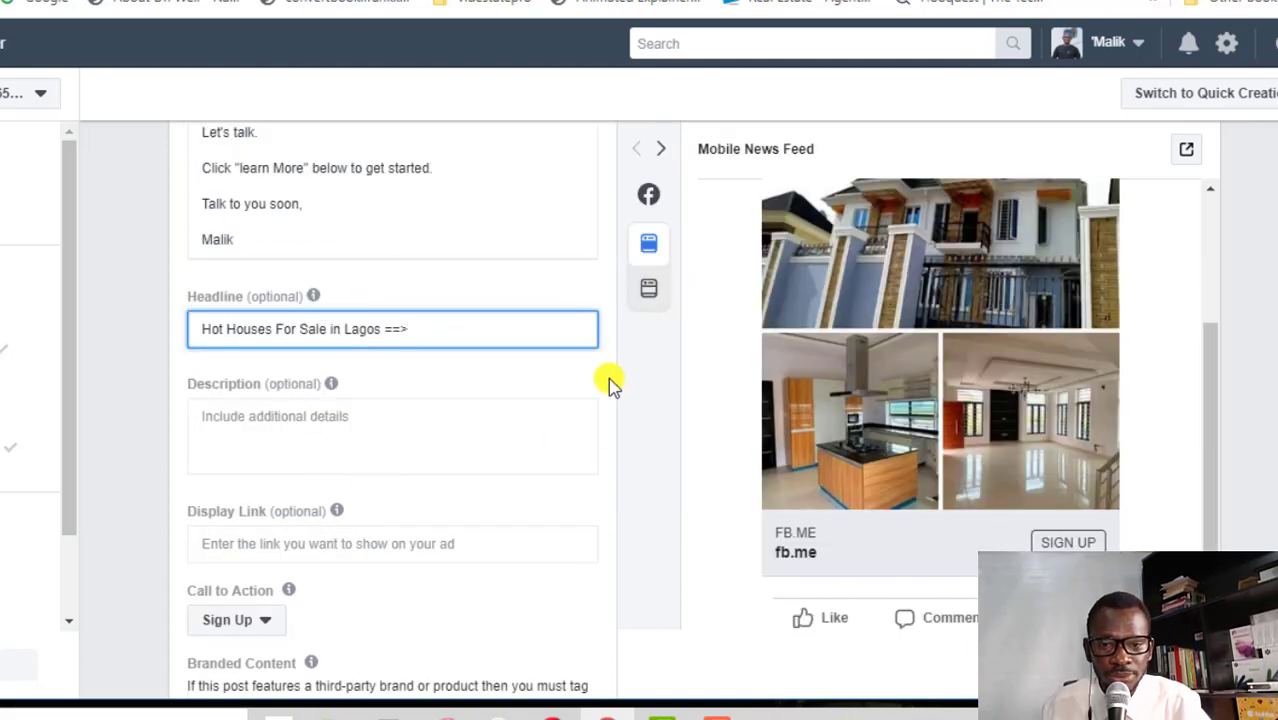
pyautogui.click(609, 379)
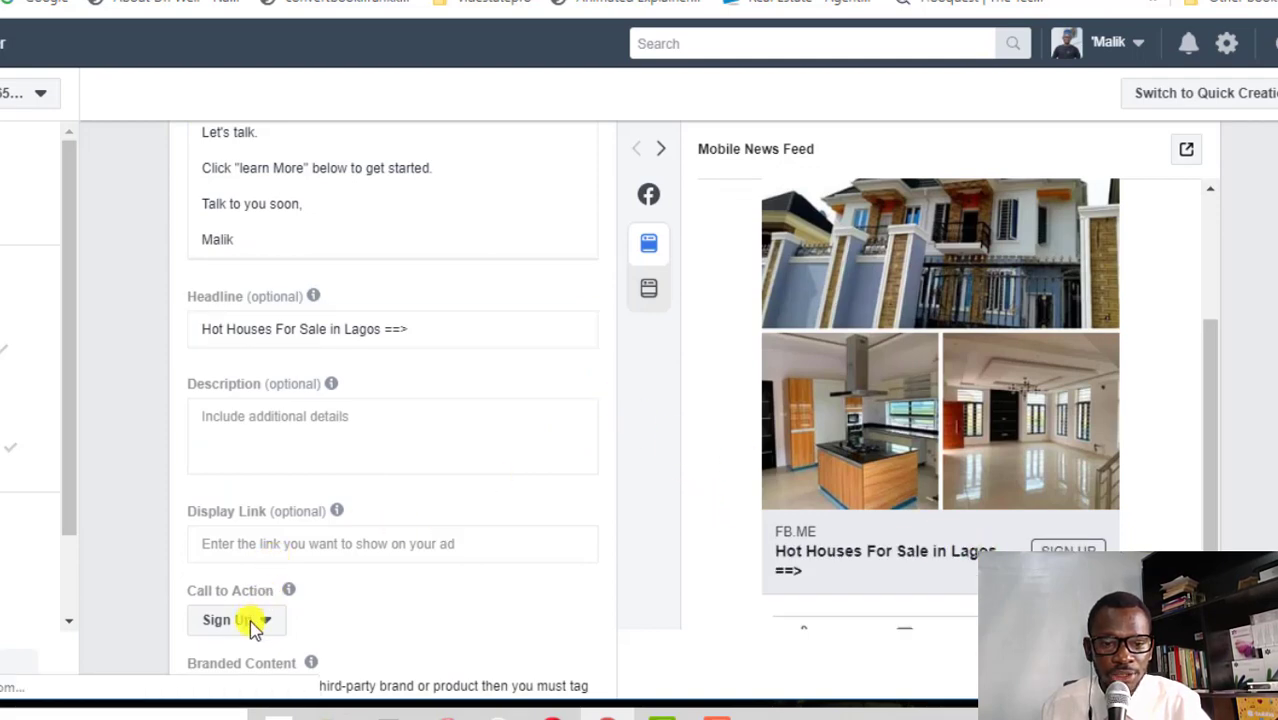
# Set the ad's call to action to Learn More
pyautogui.scroll(-2, 262, 623)
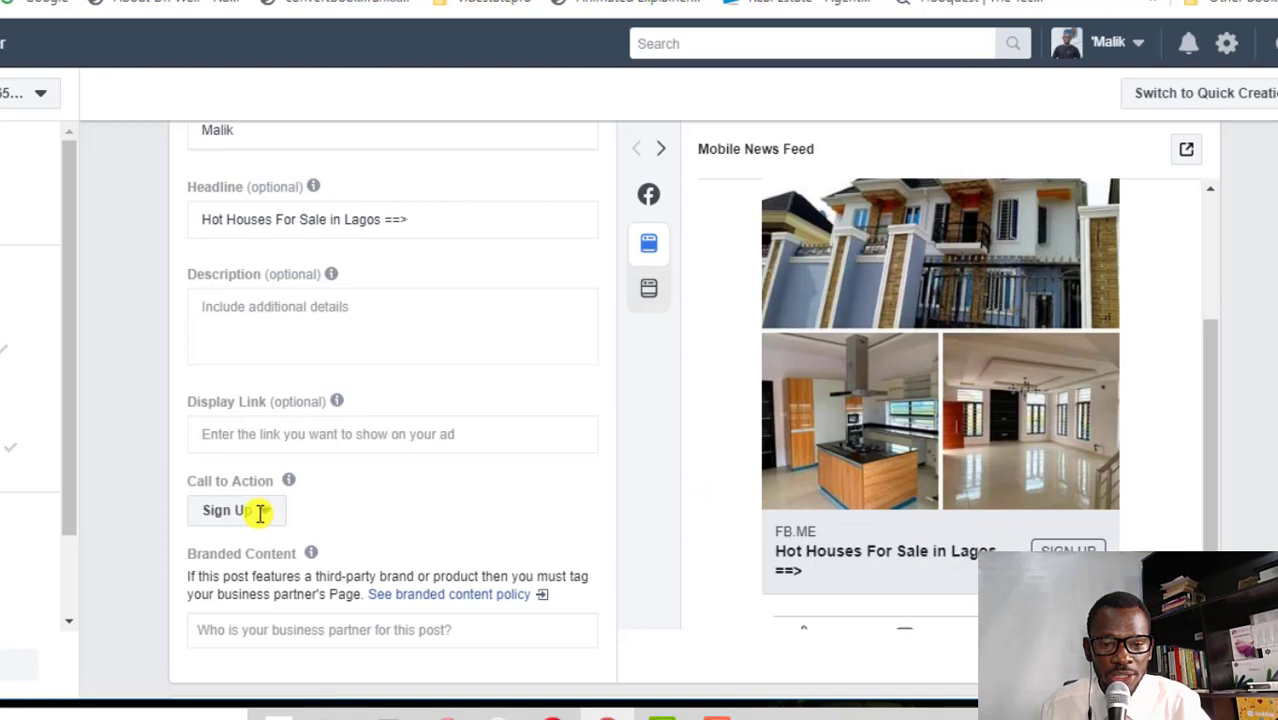
pyautogui.scroll(-2, 272, 515)
pyautogui.click(265, 400)
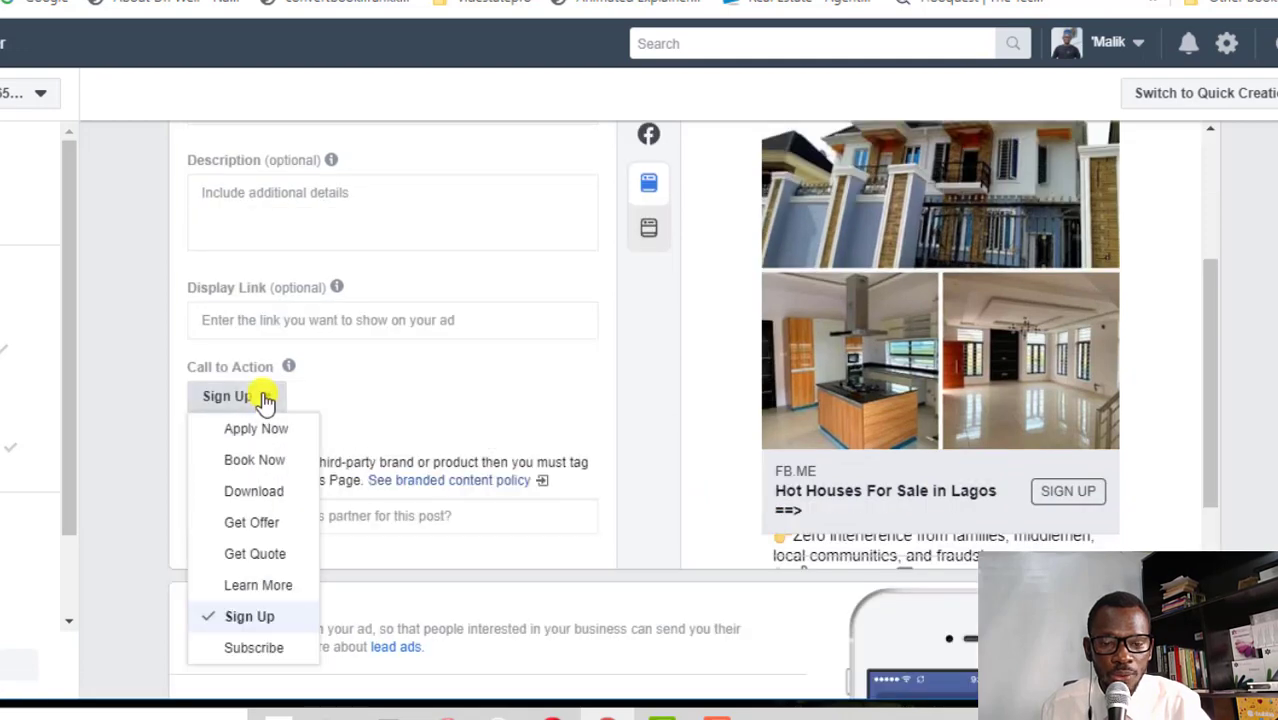
pyautogui.click(257, 583)
pyautogui.scroll(6, 648, 370)
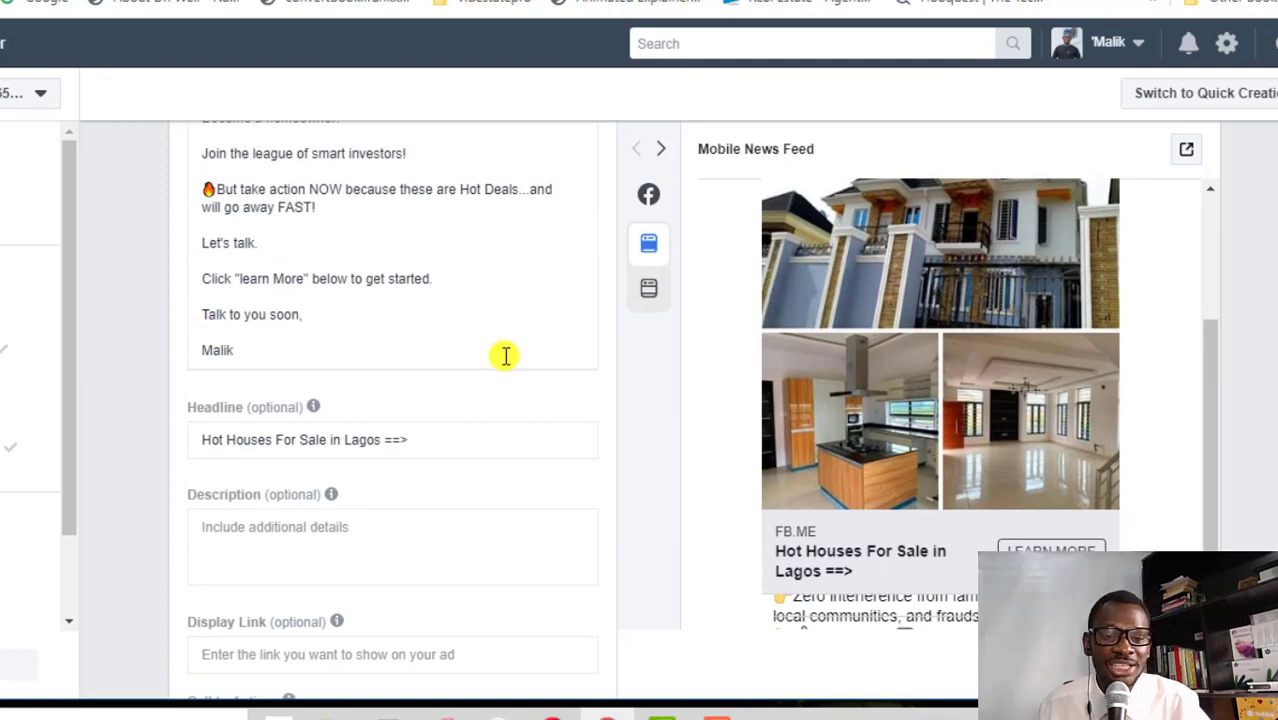
pyautogui.scroll(4, 505, 355)
pyautogui.scroll(8, 507, 356)
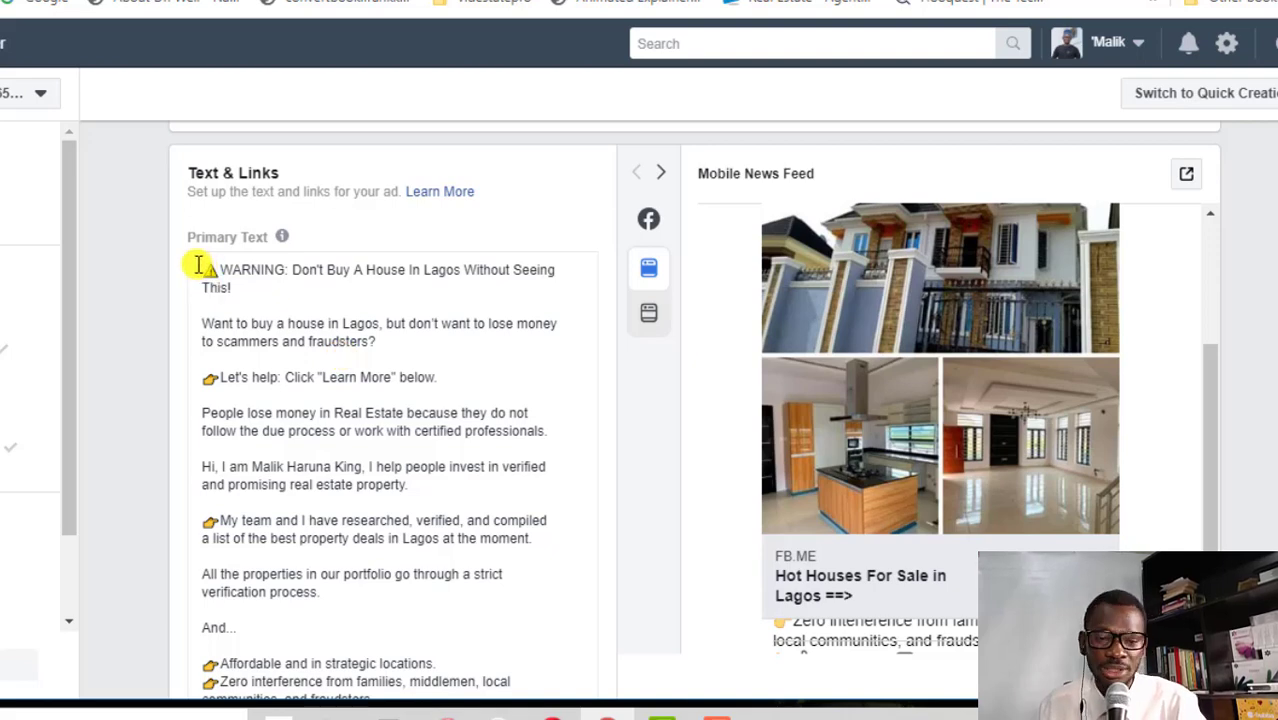
pyautogui.scroll(-5, 420, 348)
# Paste the Trello card's Wealthland Green Estate copy over the primary text and remove the asterisks
pyautogui.click(380, 410)
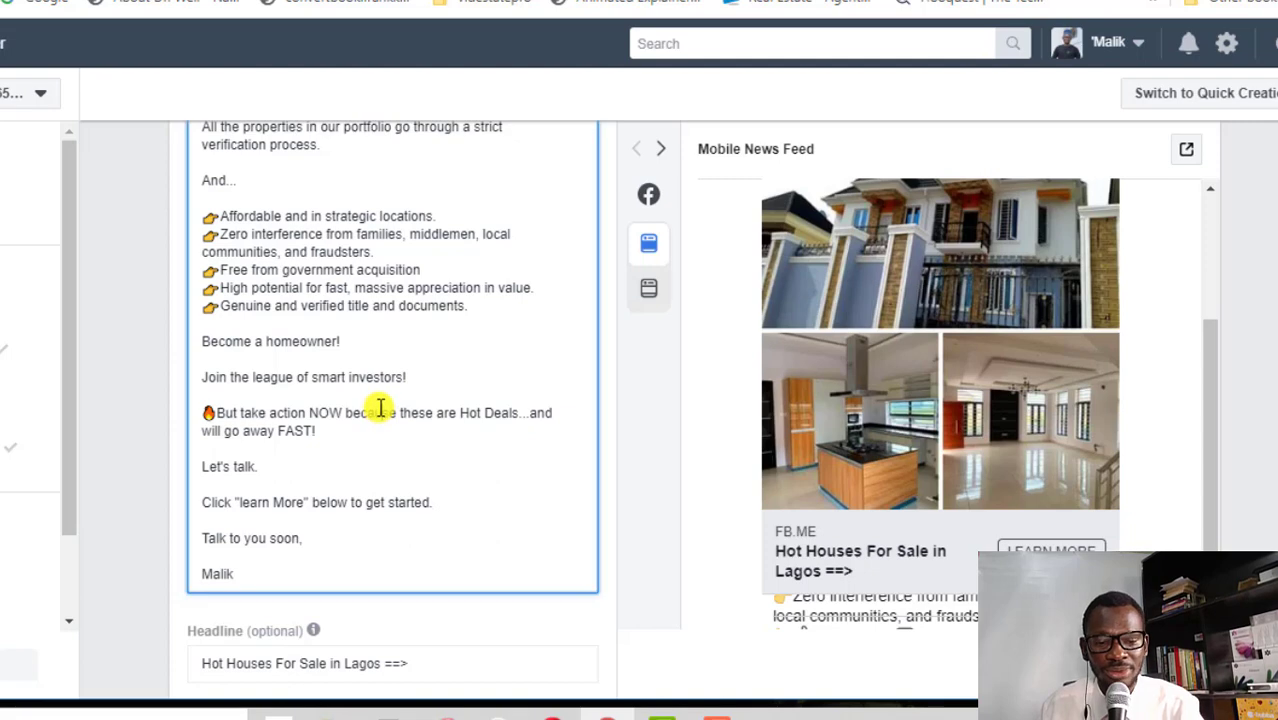
pyautogui.hotkey('ctrl', 'a')
pyautogui.scroll(-5, 376, 349)
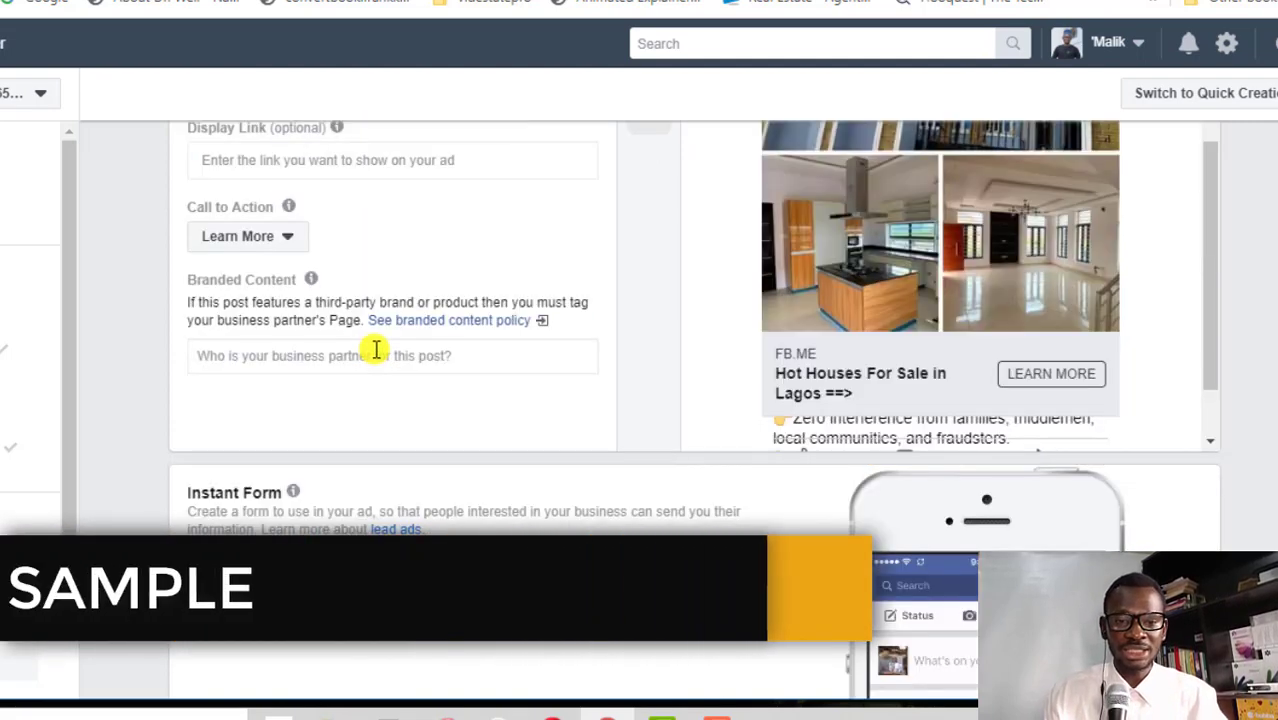
pyautogui.scroll(3, 379, 337)
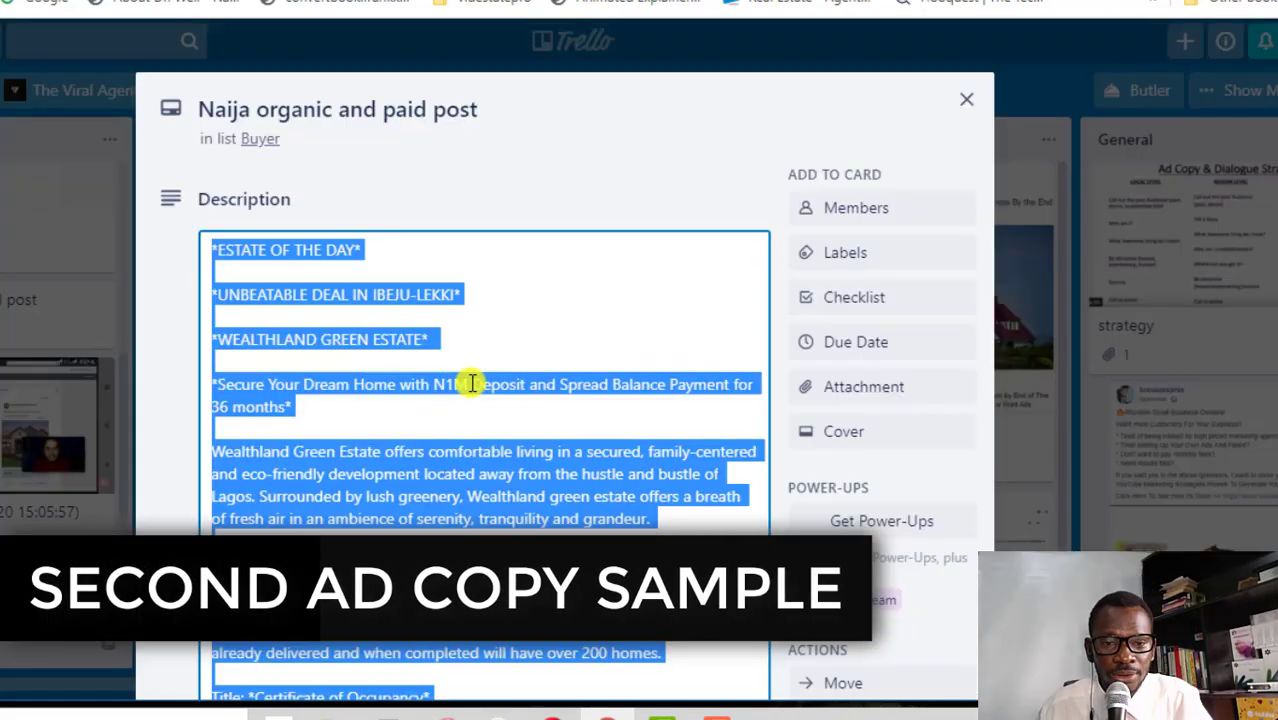
pyautogui.click(258, 361)
pyautogui.hotkey('ctrl', 'a')
pyautogui.hotkey('ctrl', 'c')
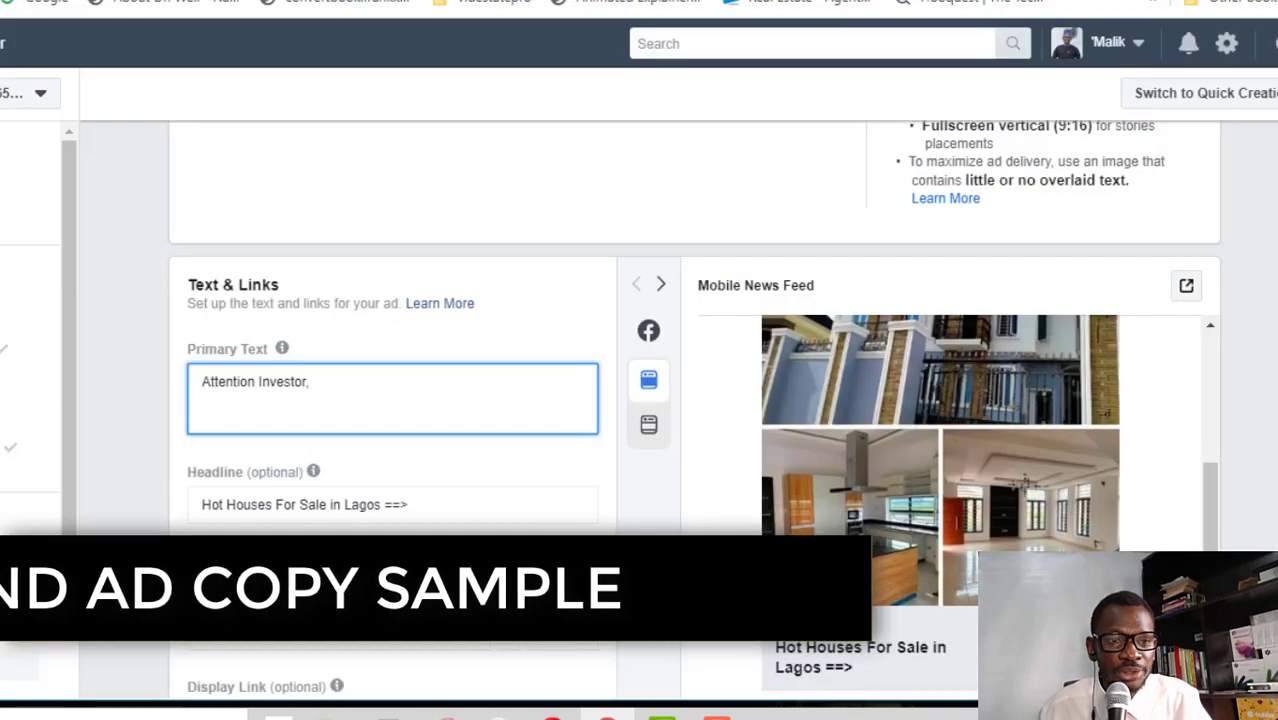
pyautogui.rightClick(252, 412)
pyautogui.click(328, 208)
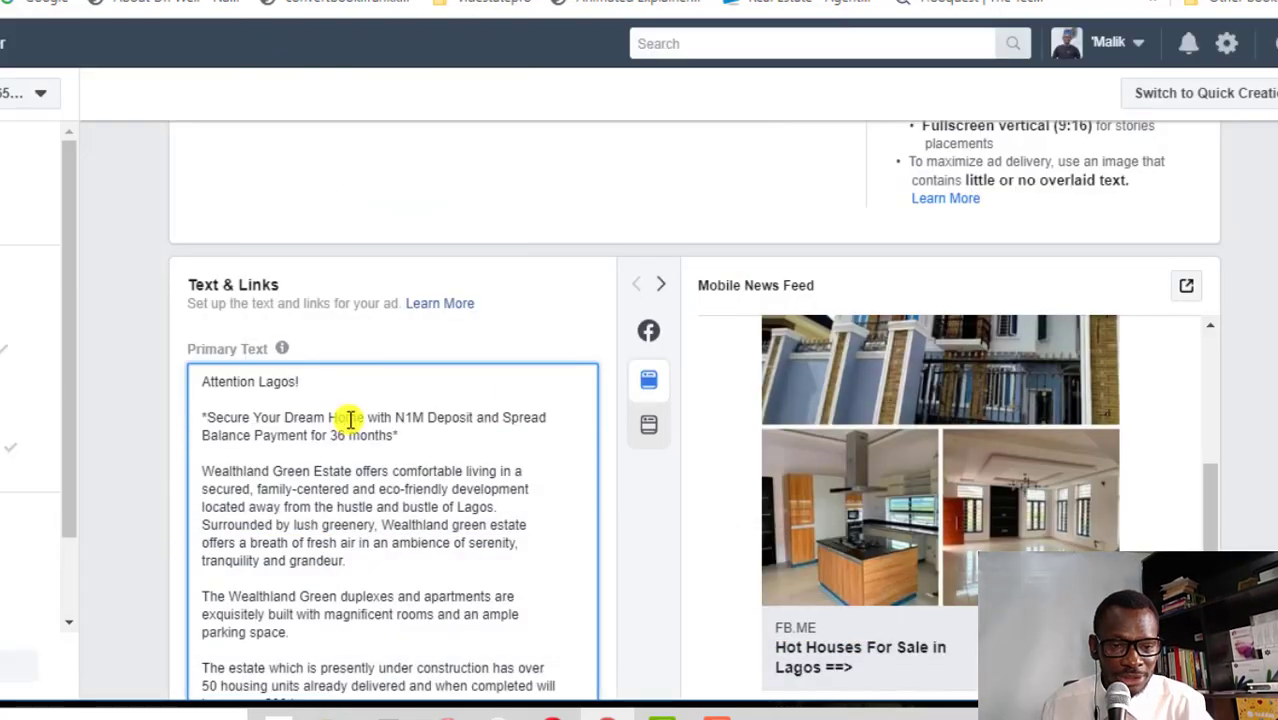
pyautogui.press('BackSpace')
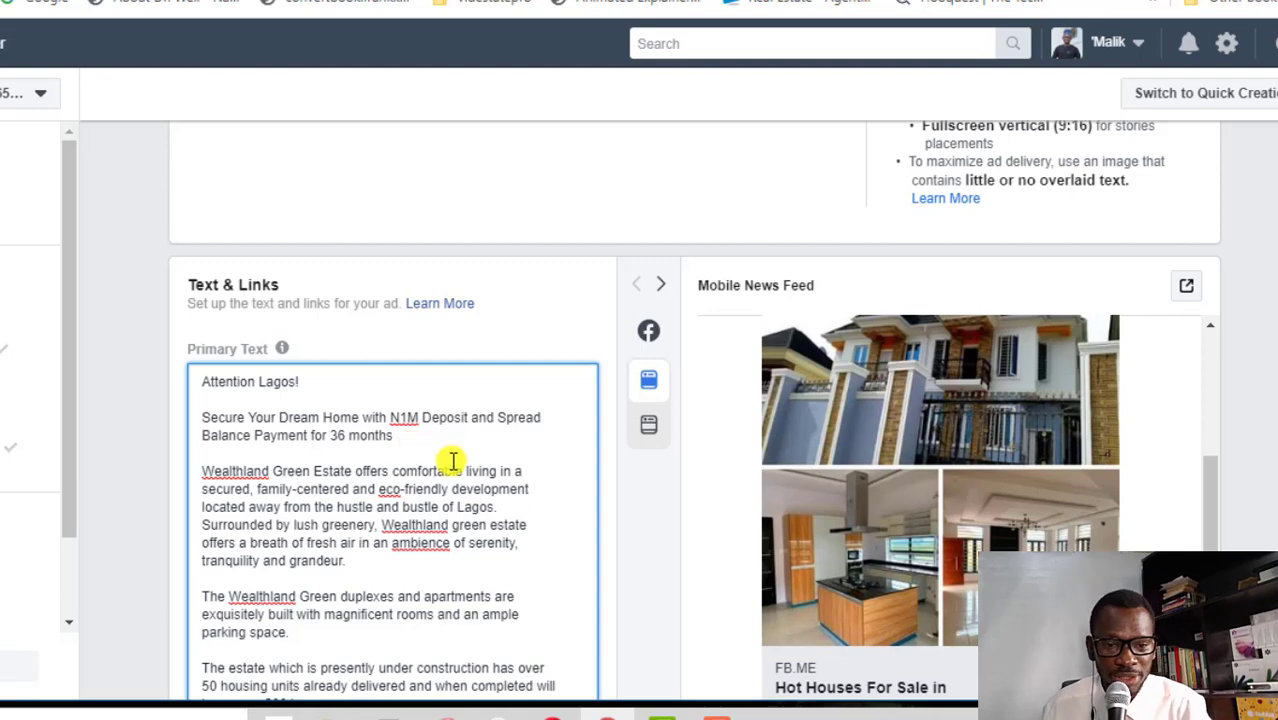
# Delete the Wealthland Green Estate and duplexes paragraphs and the blank lines from the primary text
pyautogui.tripleClick(411, 485)
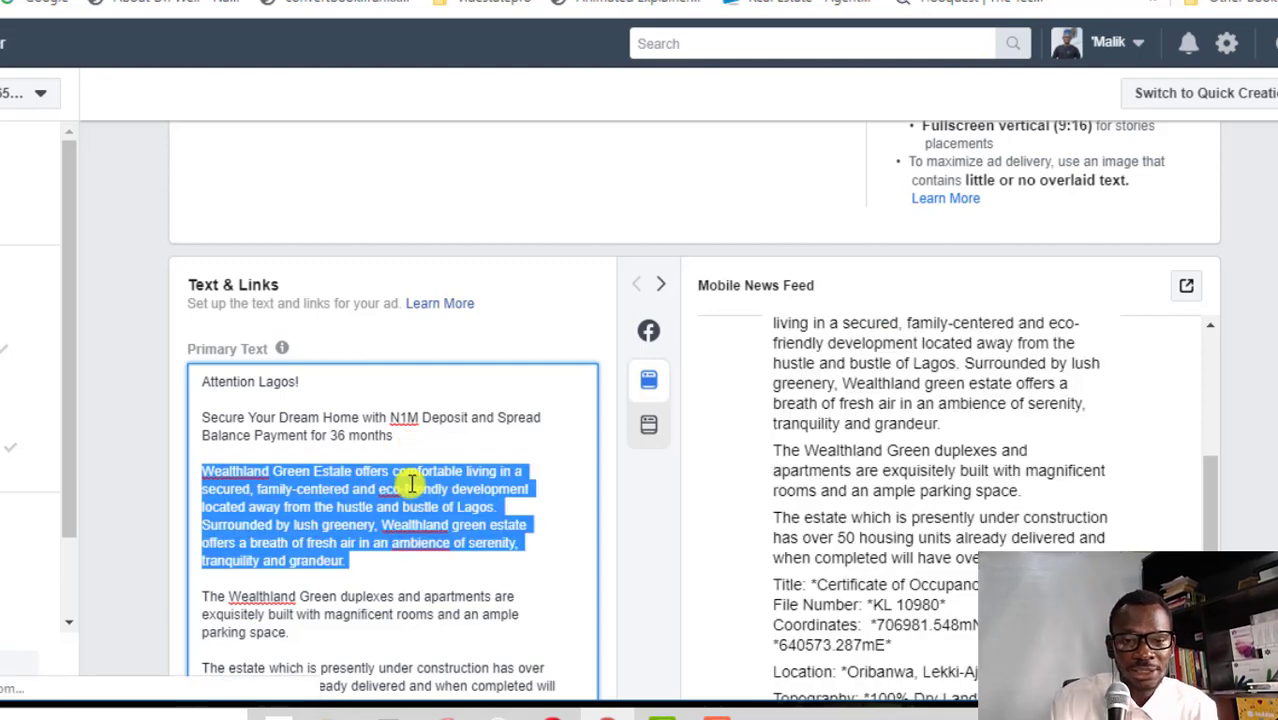
pyautogui.press('BackSpace')
pyautogui.moveTo(393, 507); pyautogui.dragTo(297, 497)
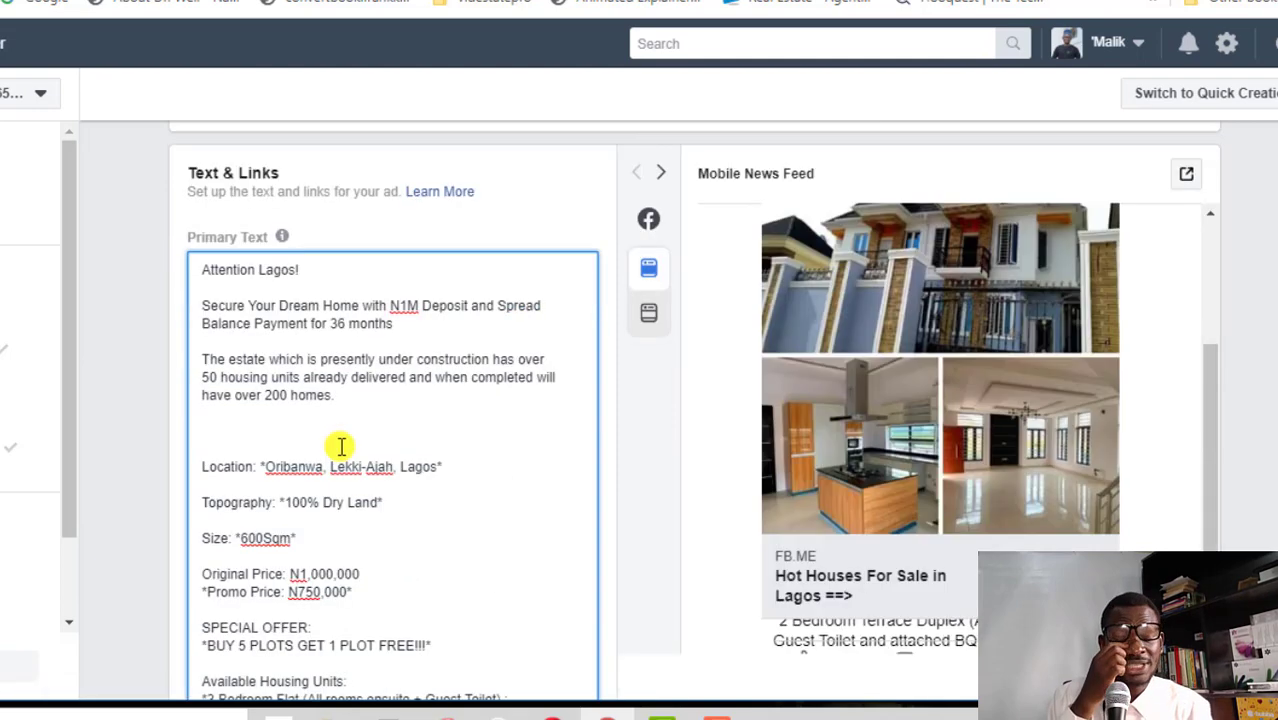
pyautogui.press('BackSpace')
pyautogui.press('BackSpace')
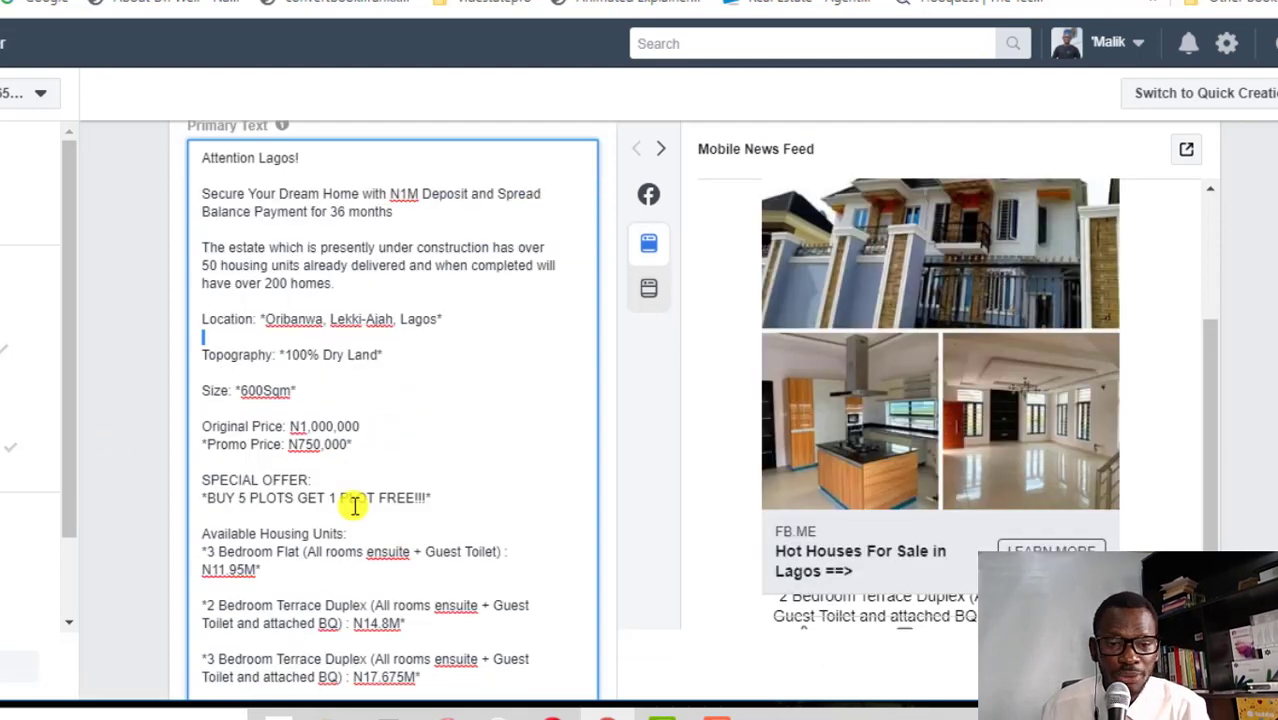
pyautogui.scroll(-1, 280, 497)
pyautogui.scroll(-2, 285, 495)
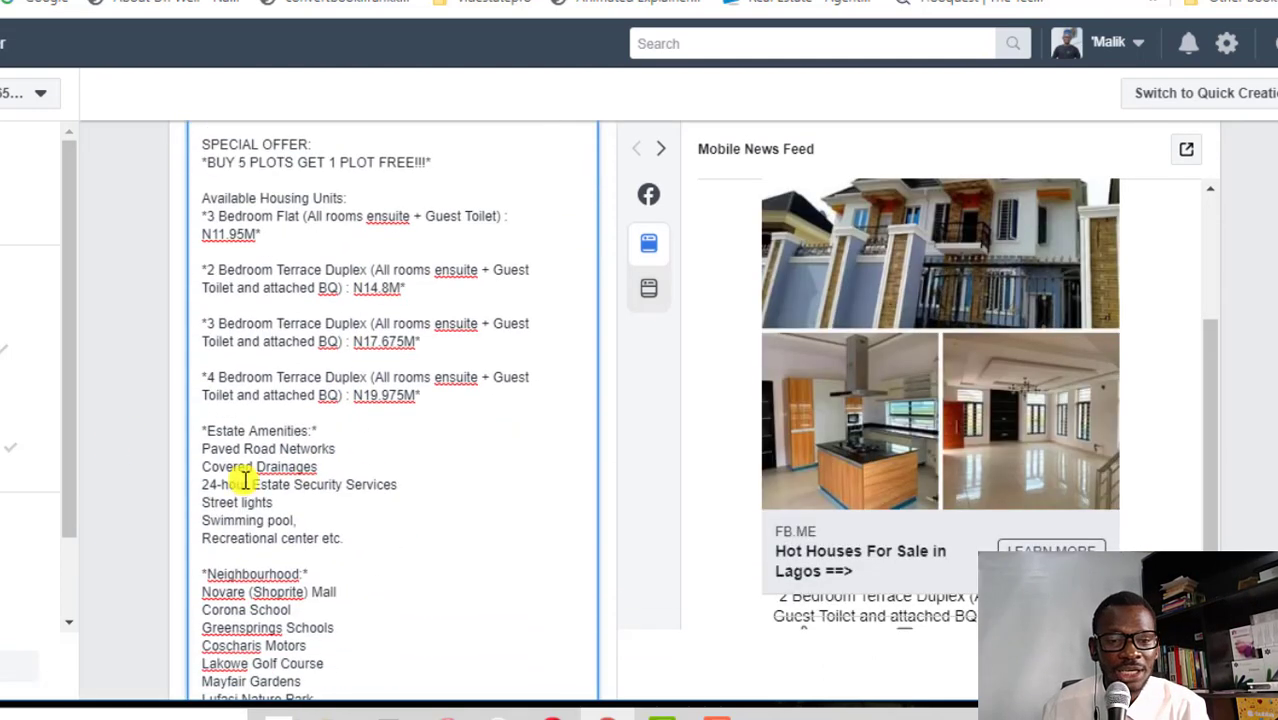
pyautogui.scroll(-1, 340, 455)
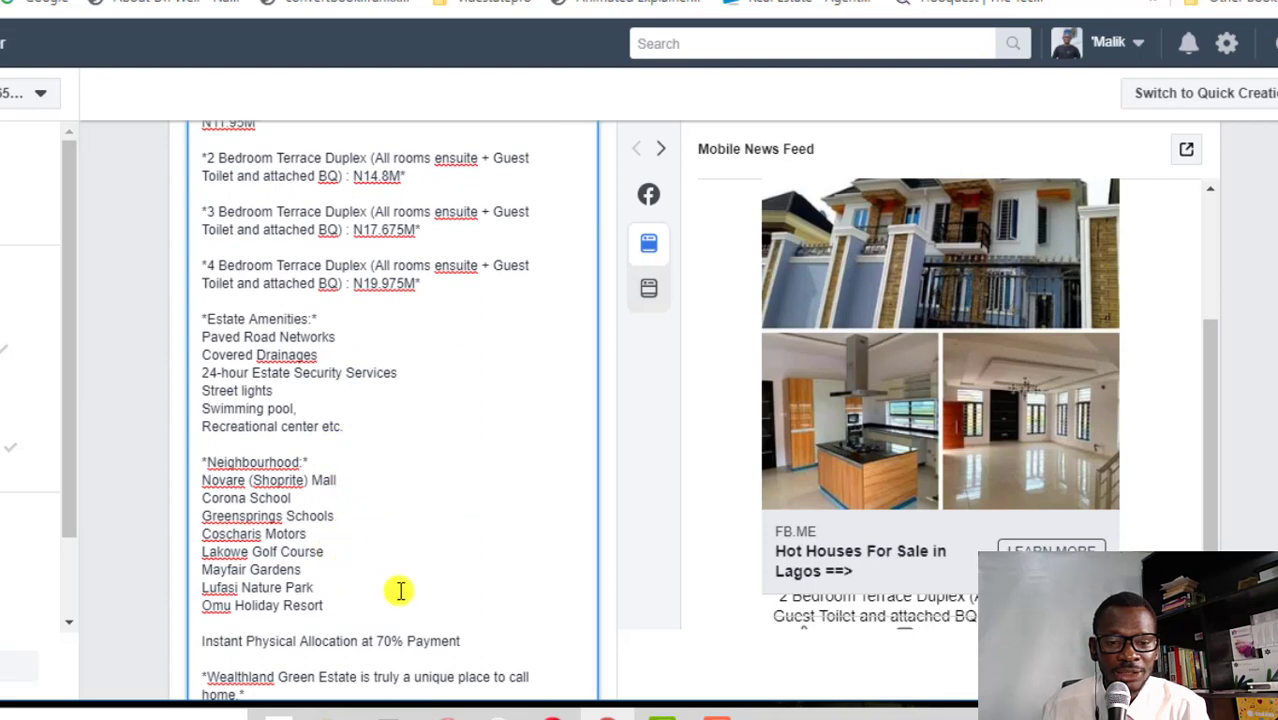
pyautogui.scroll(-4, 337, 560)
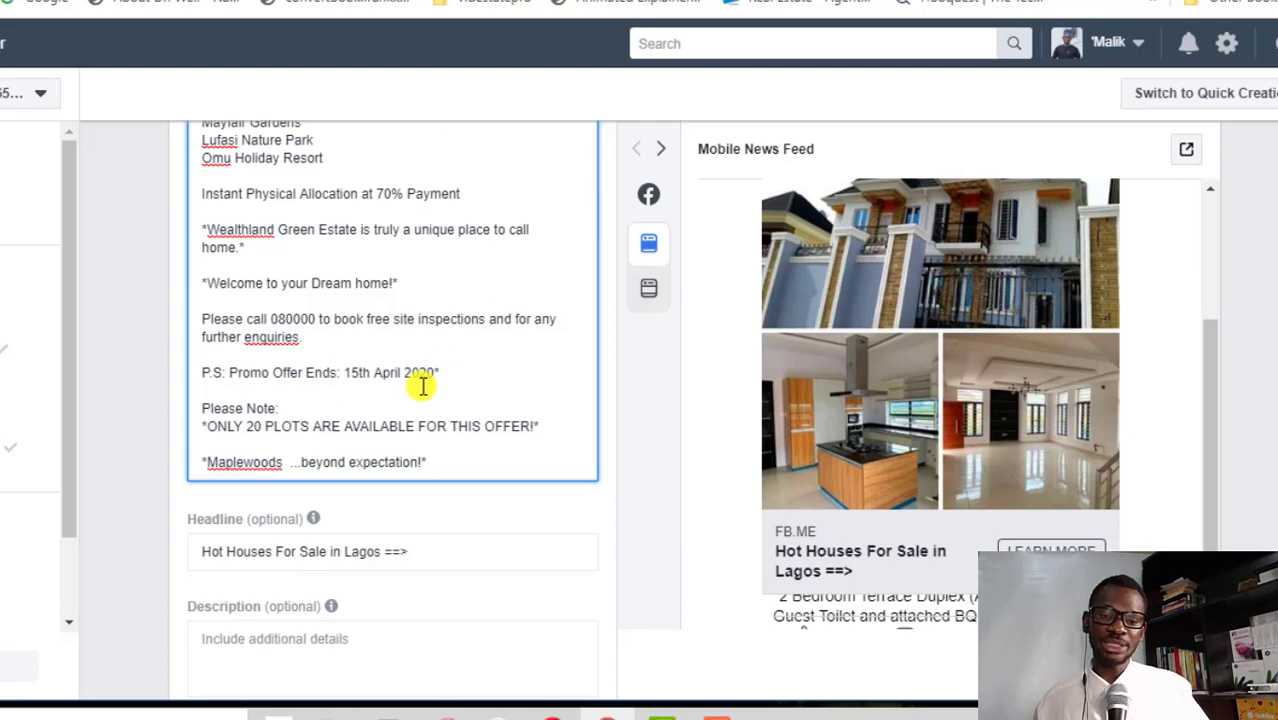
# Replace the Maplewoods closing line with the advertiser's first name as a sign-off
pyautogui.moveTo(427, 462); pyautogui.dragTo(202, 461)
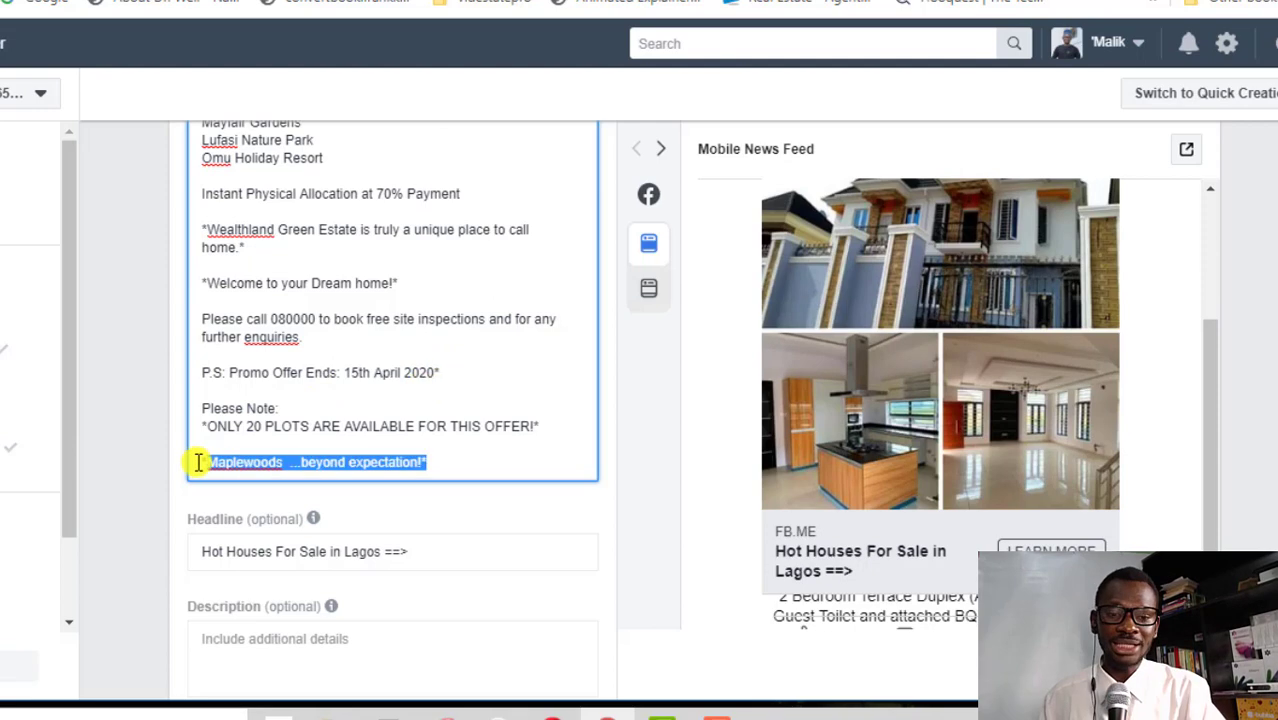
pyautogui.press('BackSpace')
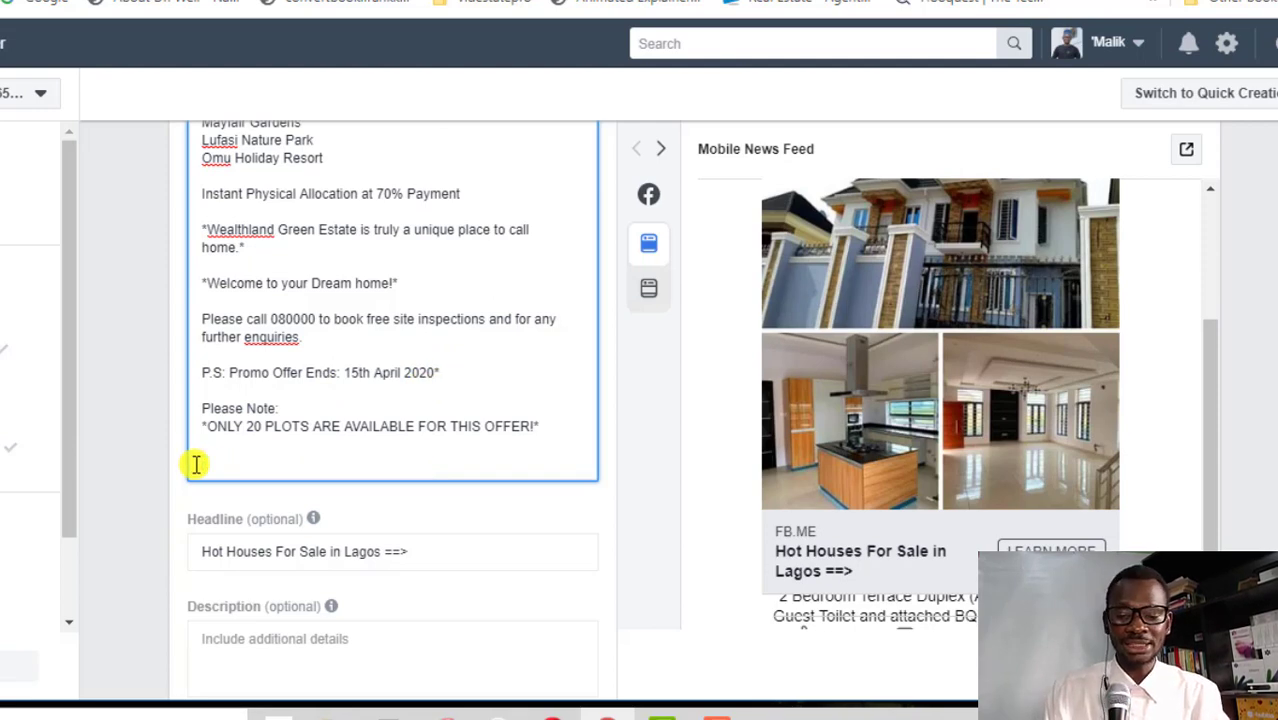
pyautogui.write('Malik')
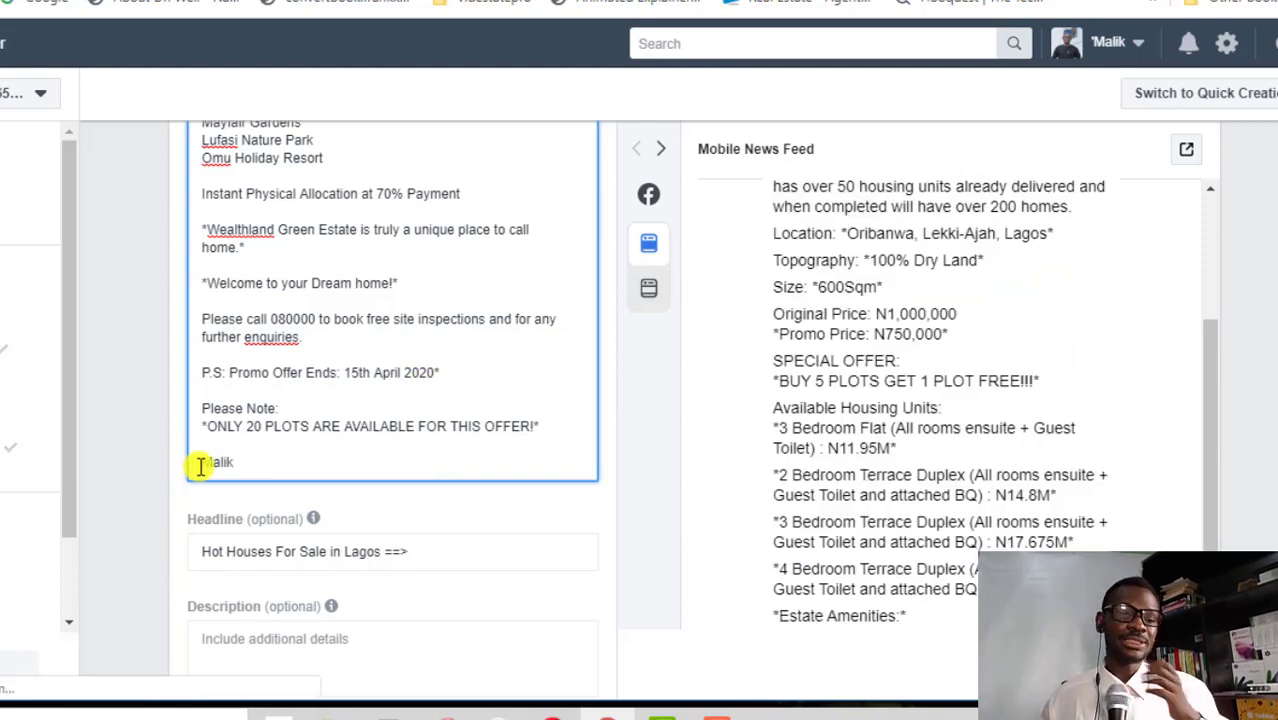
pyautogui.scroll(2, 331, 362)
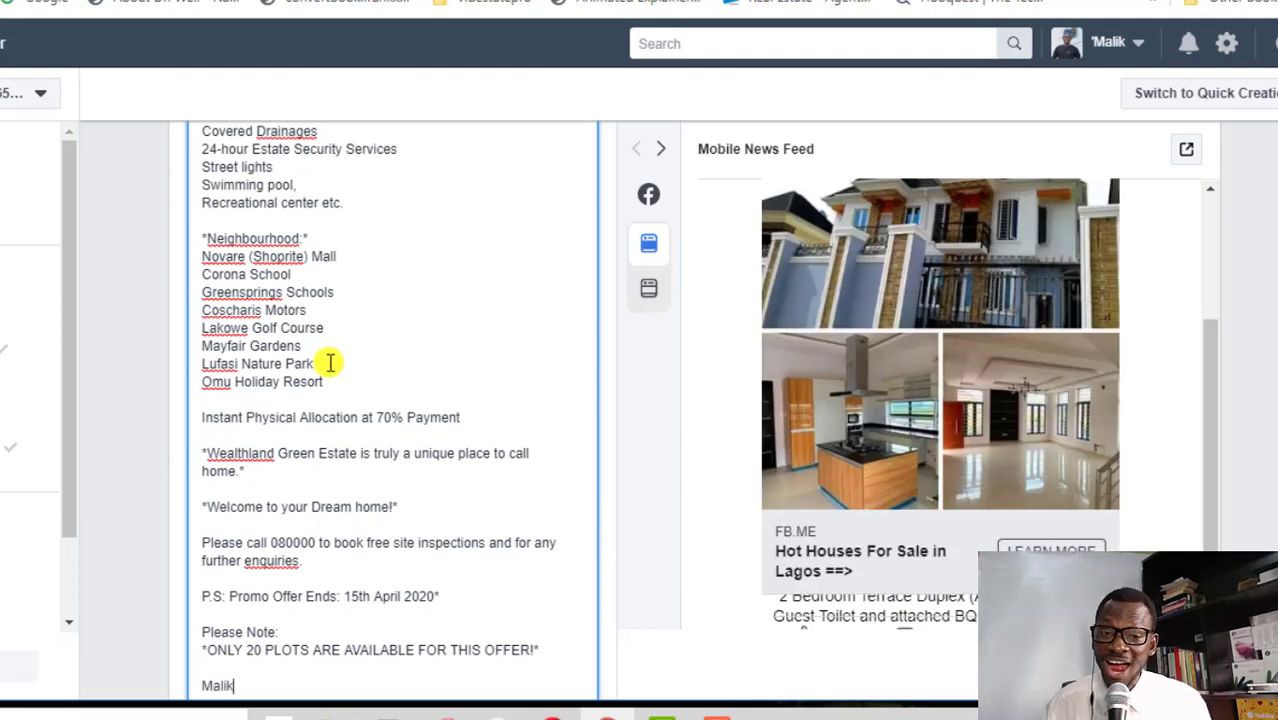
pyautogui.scroll(-5, 331, 362)
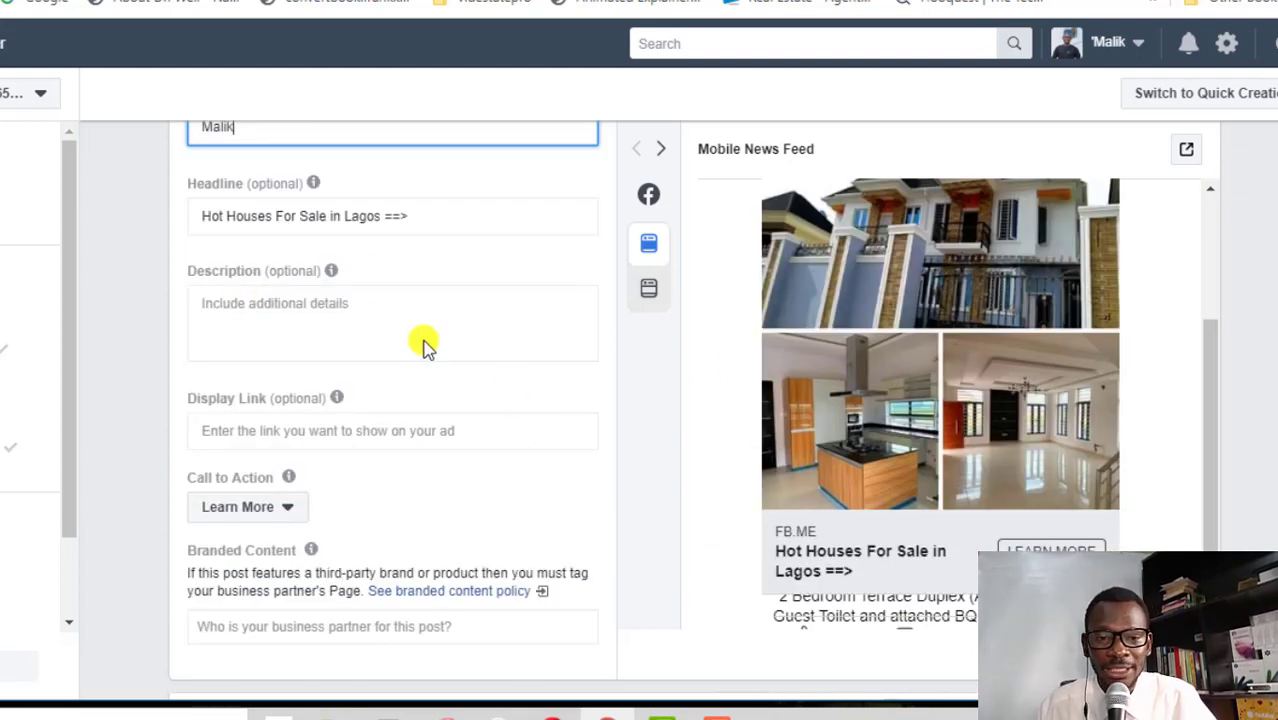
# Paste the realtor's name and title into the Description field and review the primary text
pyautogui.click(305, 300)
pyautogui.click(305, 305)
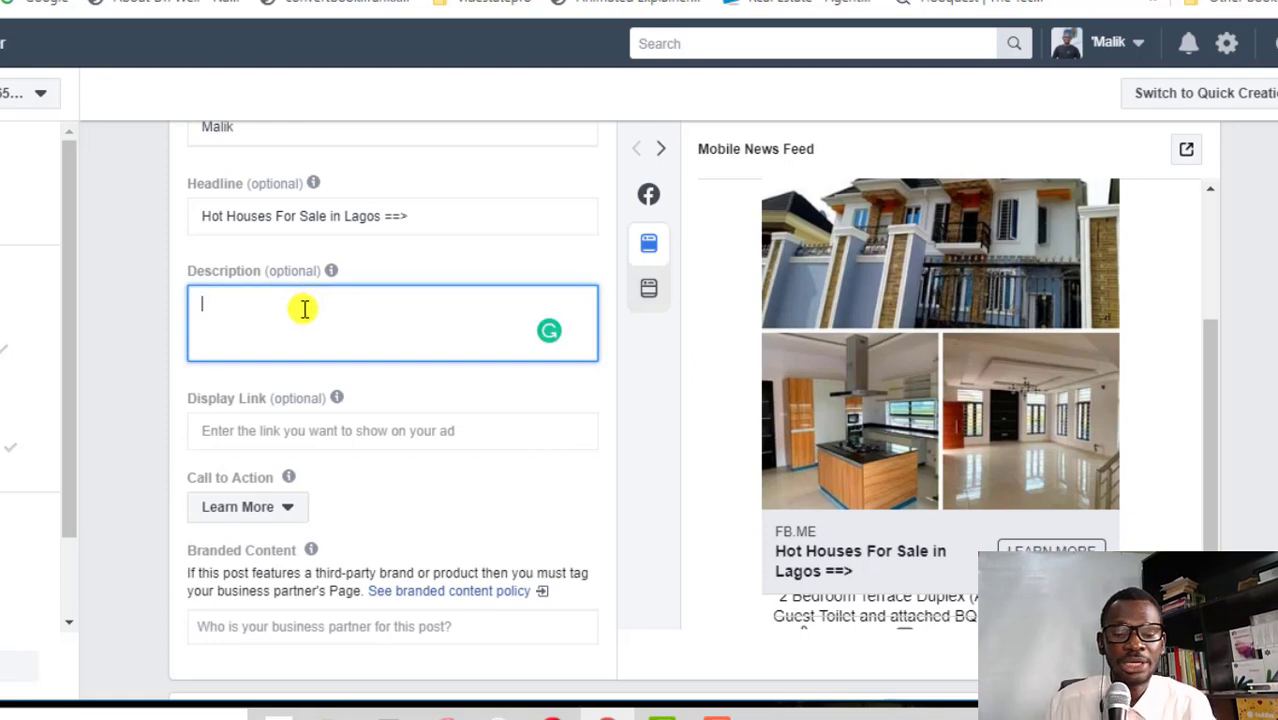
pyautogui.hotkey('ctrl', 'v')
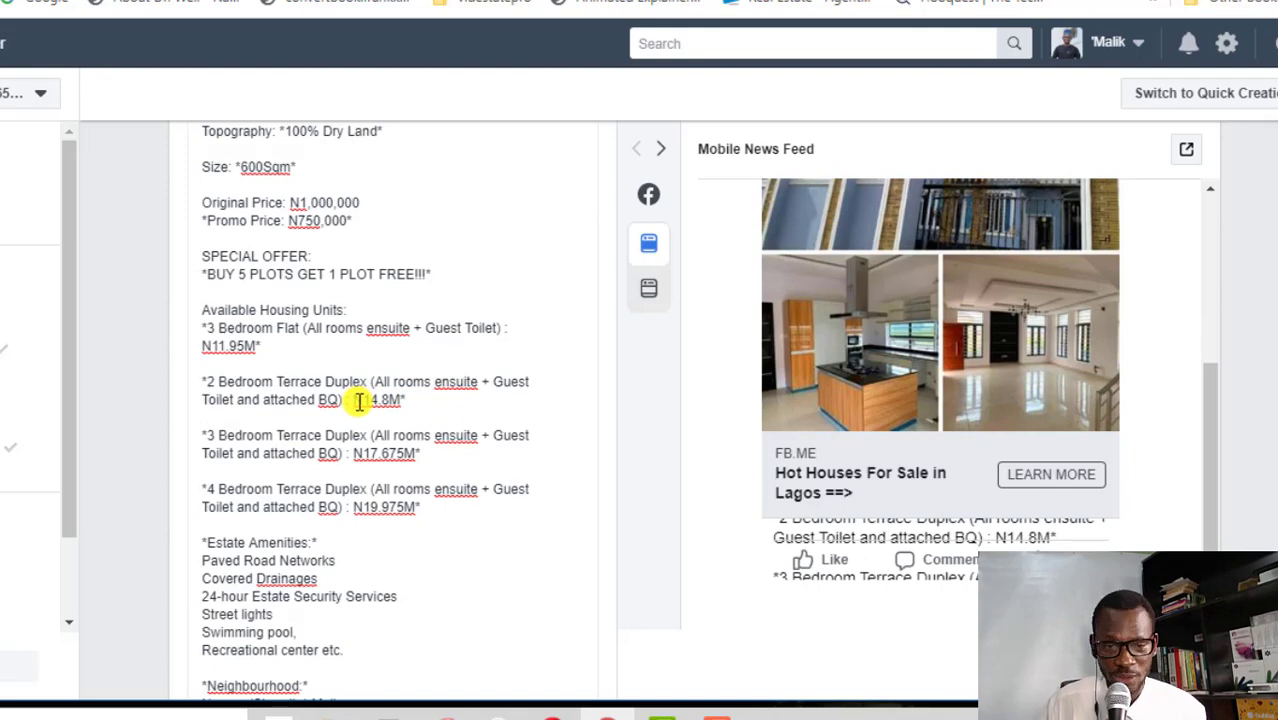
pyautogui.scroll(4, 358, 400)
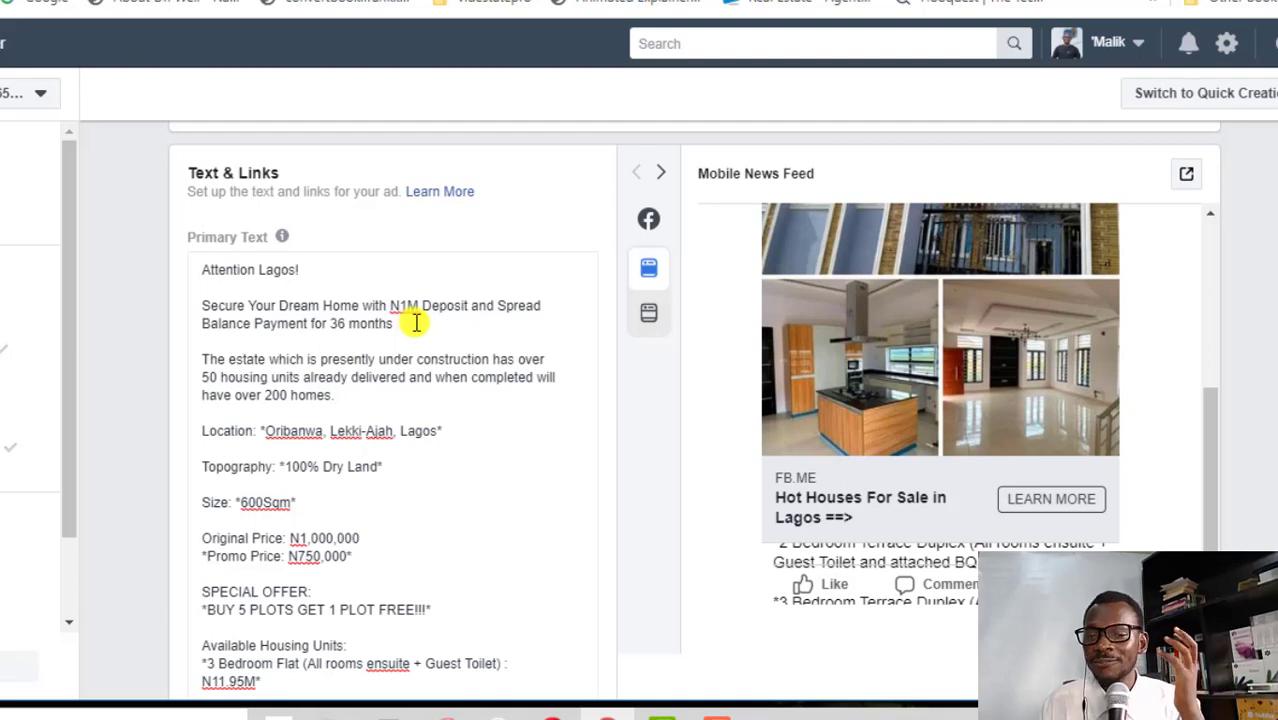
pyautogui.scroll(-1, 500, 397)
pyautogui.scroll(-1, 503, 399)
pyautogui.scroll(-1, 437, 456)
pyautogui.scroll(-4, 449, 484)
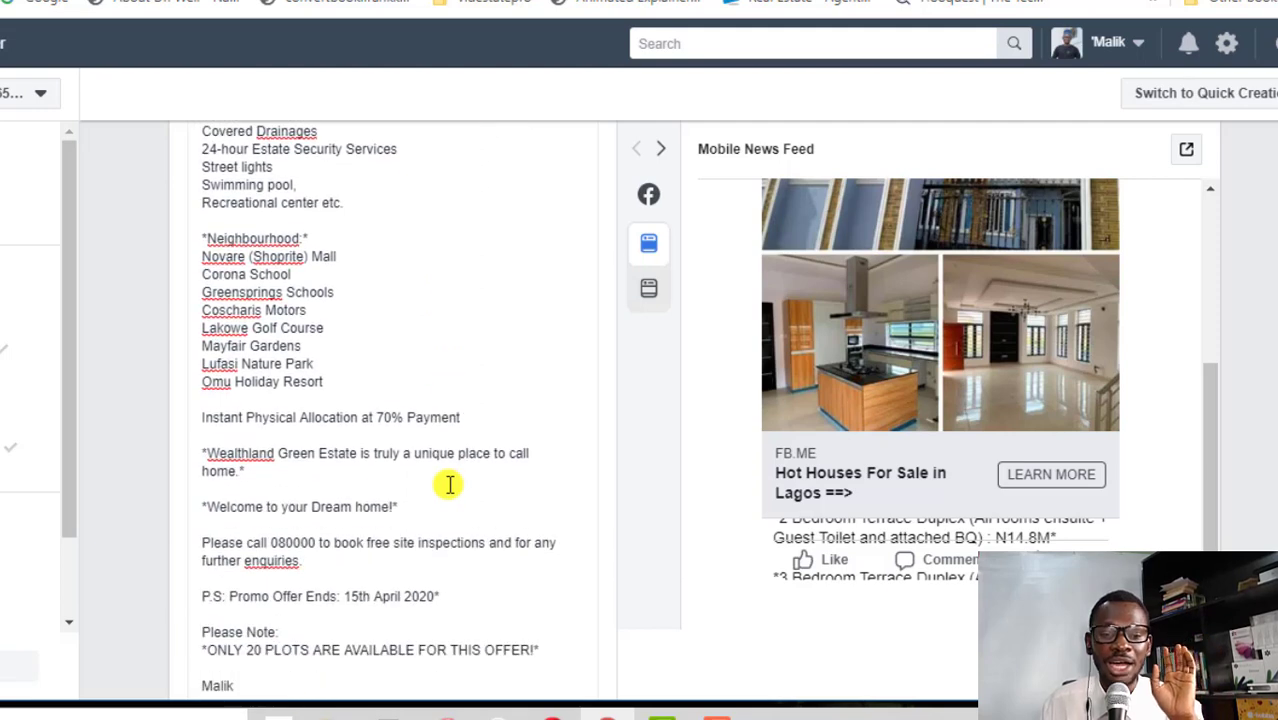
pyautogui.scroll(-2, 285, 528)
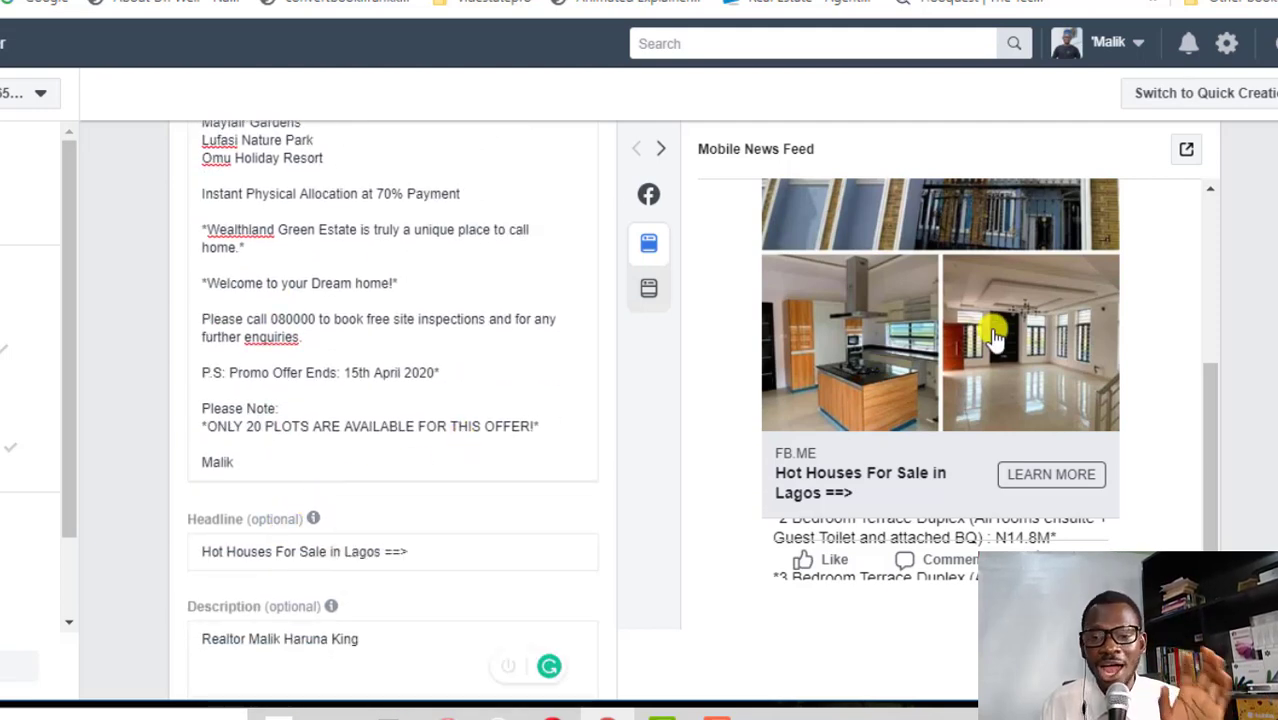
pyautogui.scroll(1, 995, 338)
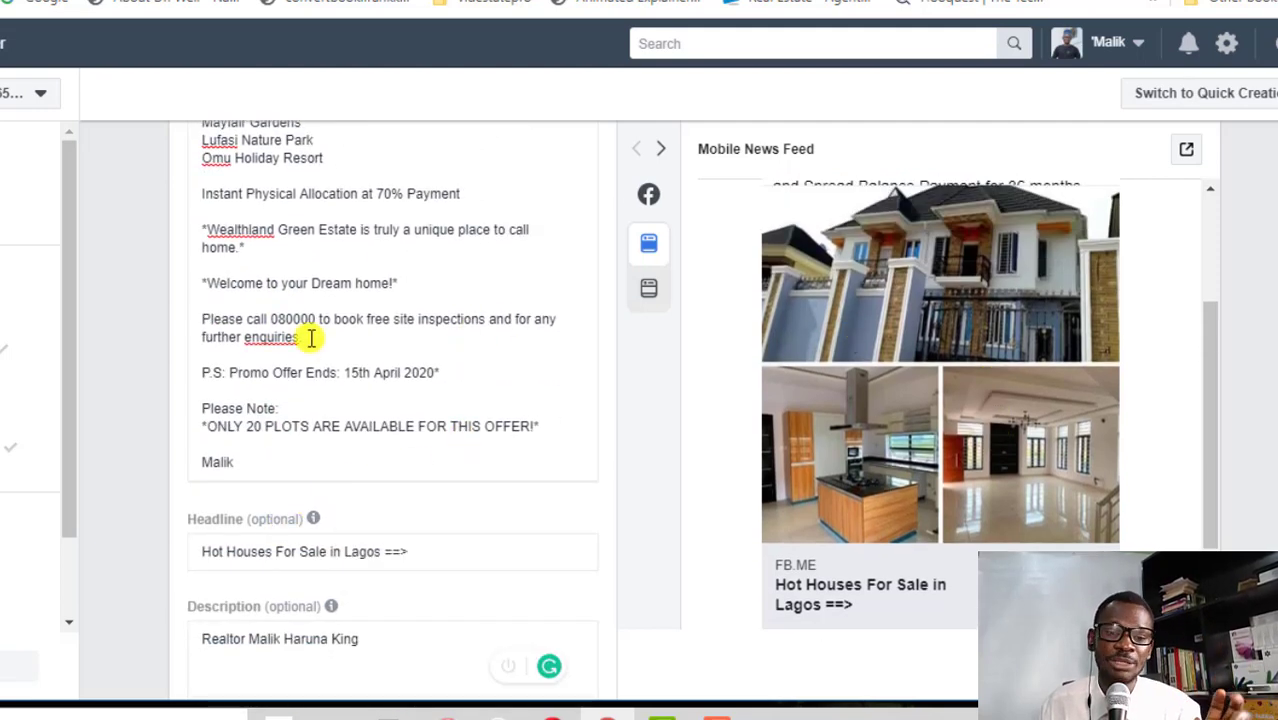
pyautogui.scroll(-1, 310, 350)
pyautogui.scroll(-2, 311, 360)
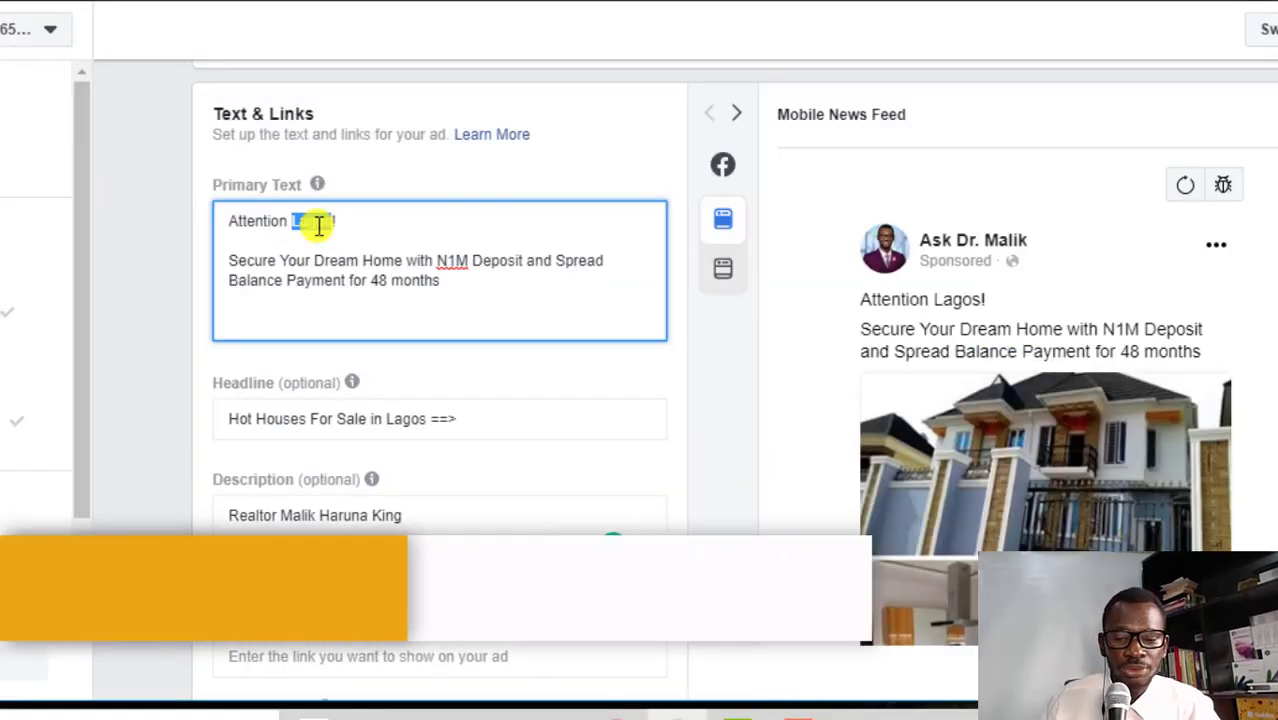
# Change the opening to 'Attention Investor!' and add an 'Offer expires in 5 days!' line
pyautogui.write('n')
pyautogui.write('vestor')
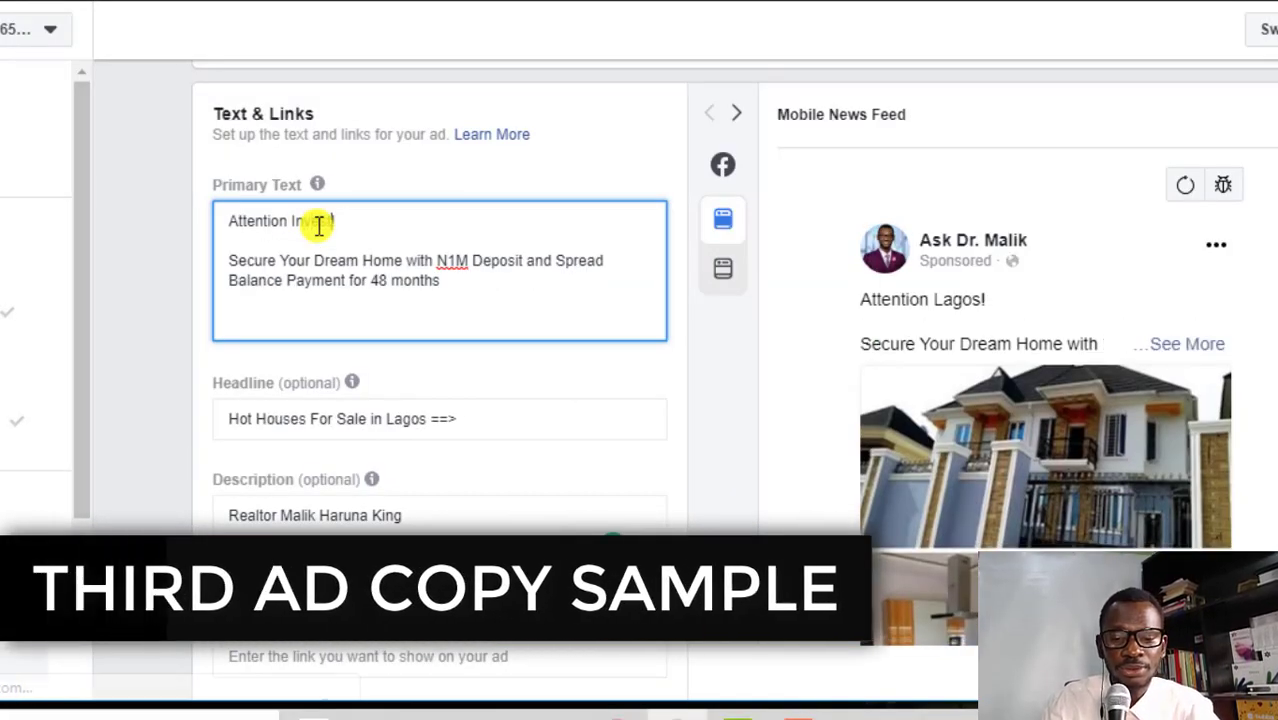
pyautogui.click(456, 288)
pyautogui.press('Return')
pyautogui.press('Return')
pyautogui.write('Offe')
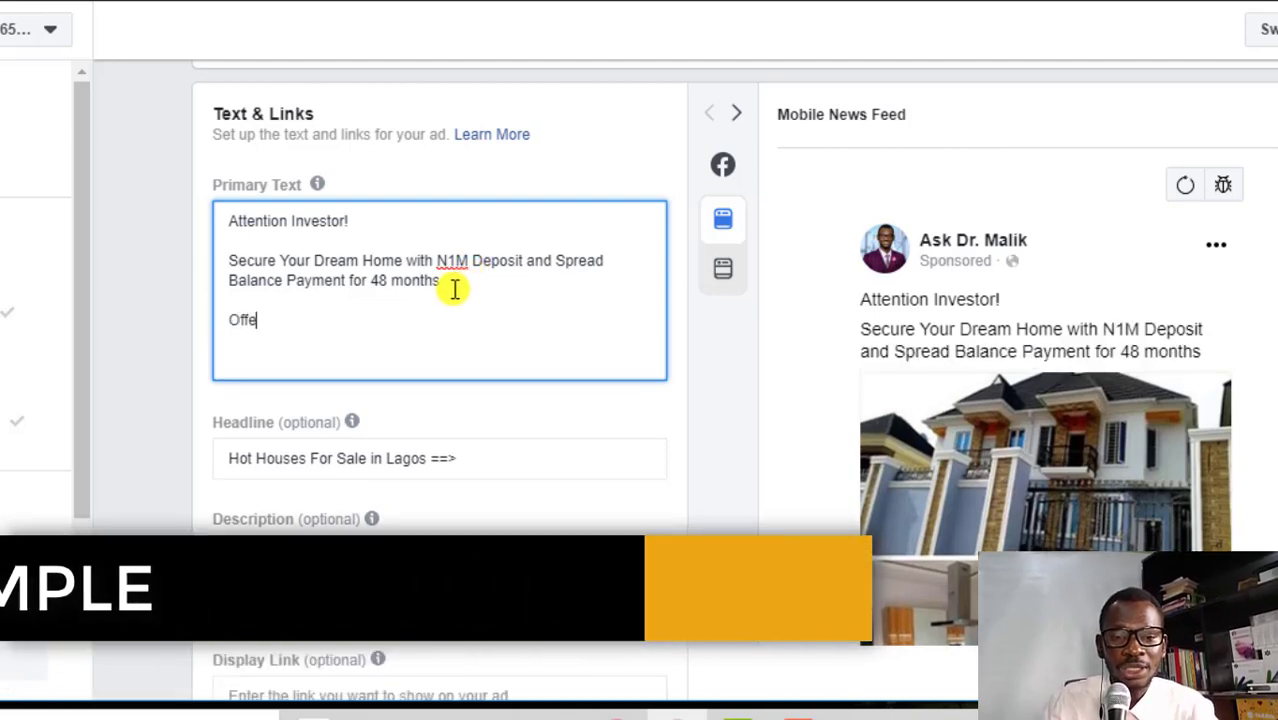
pyautogui.write('r Iexpires in')
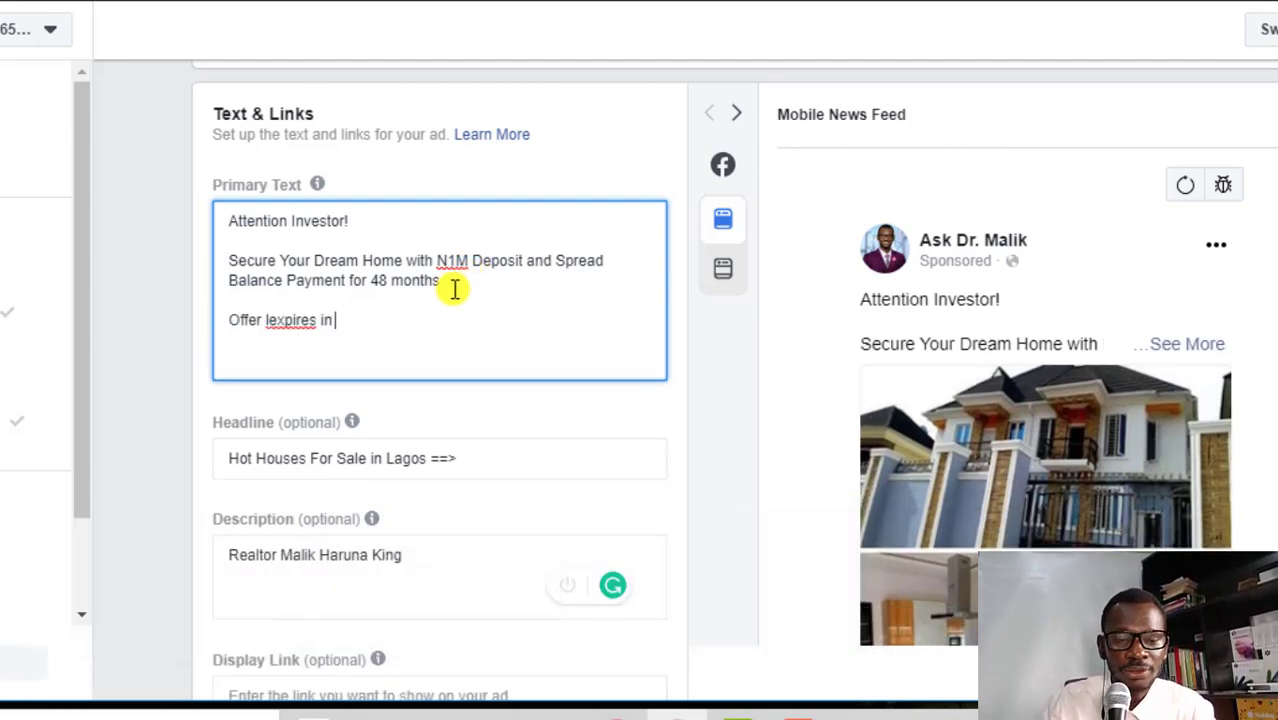
pyautogui.write('5 days')
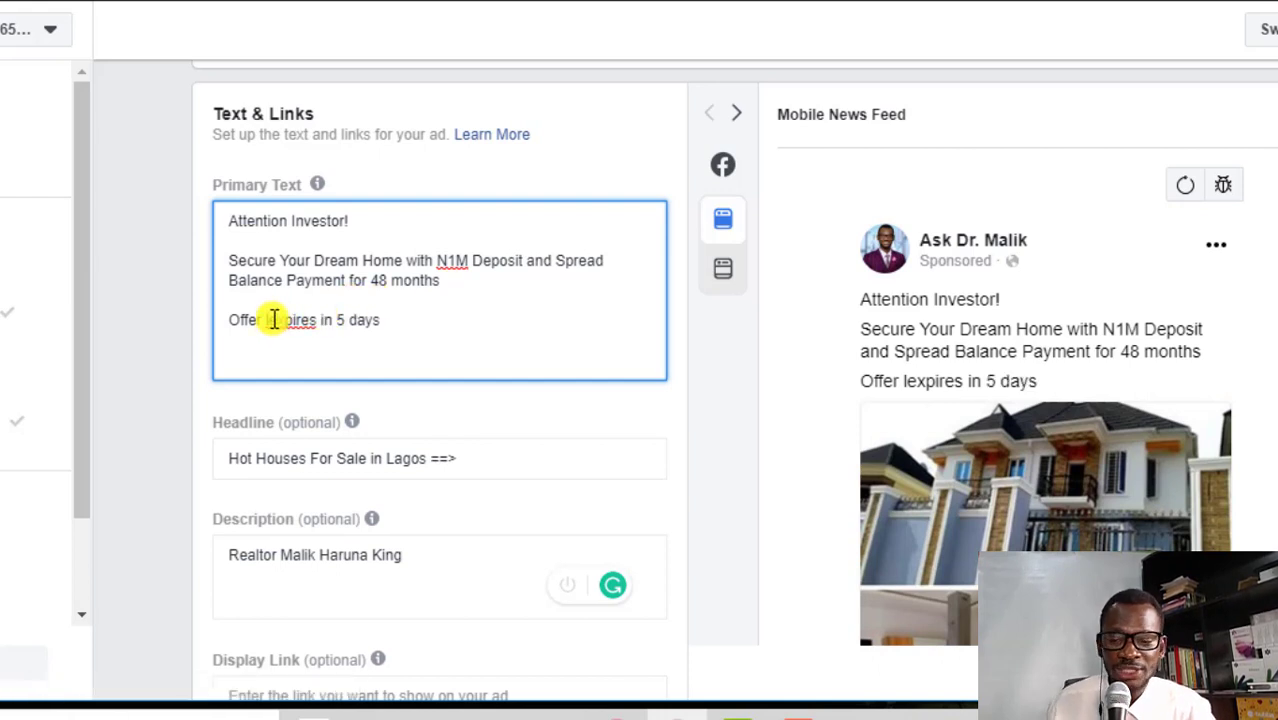
pyautogui.click(274, 319)
pyautogui.press('BackSpace')
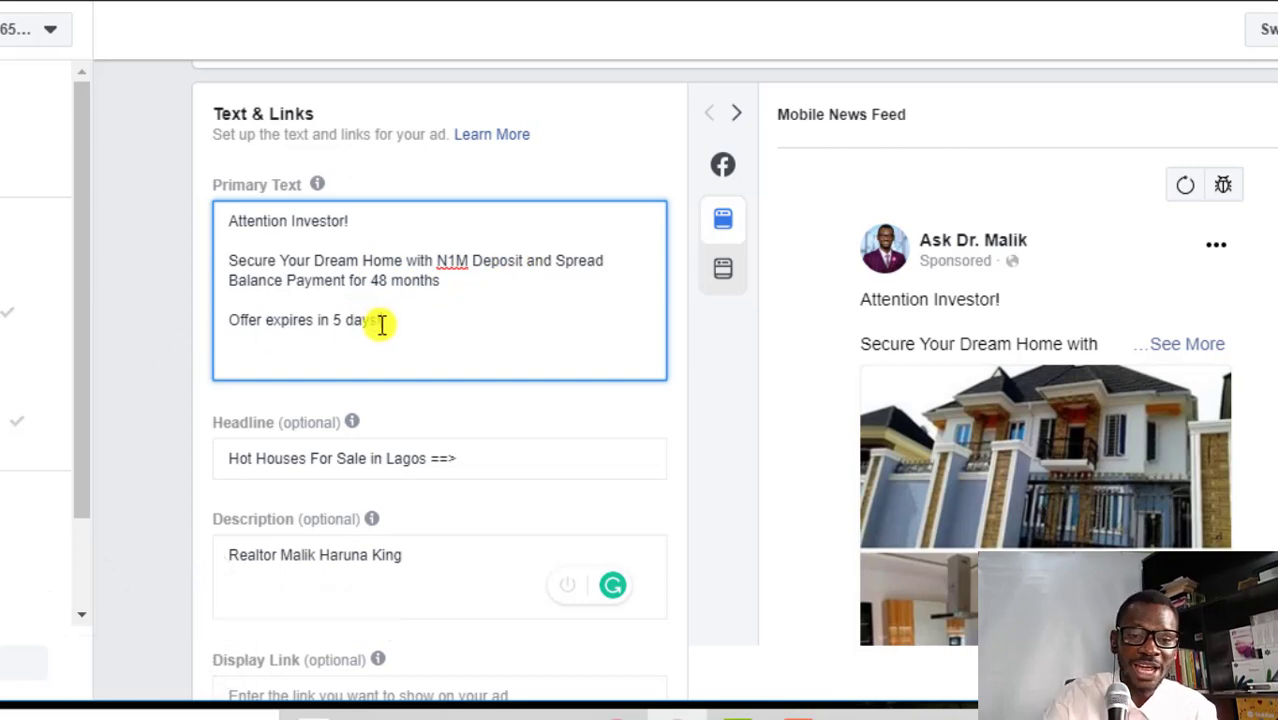
pyautogui.write('!')
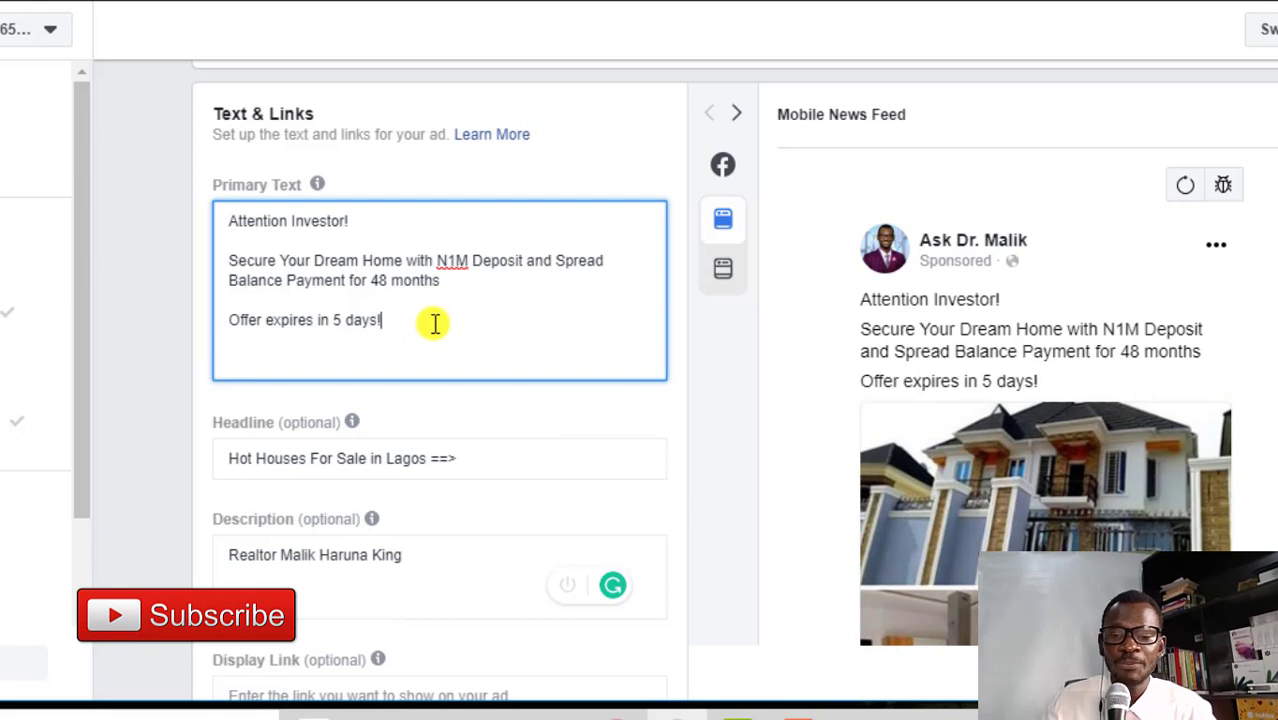
# Add lines for verified documents and property free from interference from individuals, community and Government
pyautogui.press('Return')
pyautogui.press('Return')
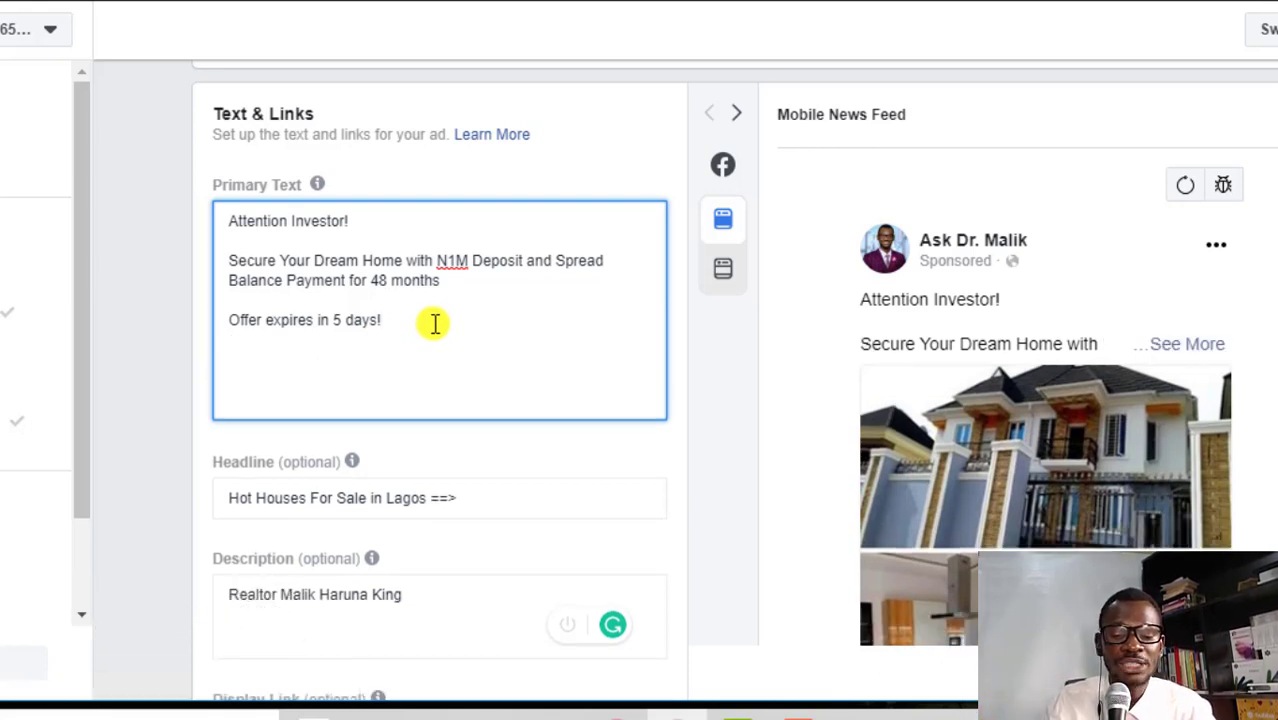
pyautogui.write('Verified documents av')
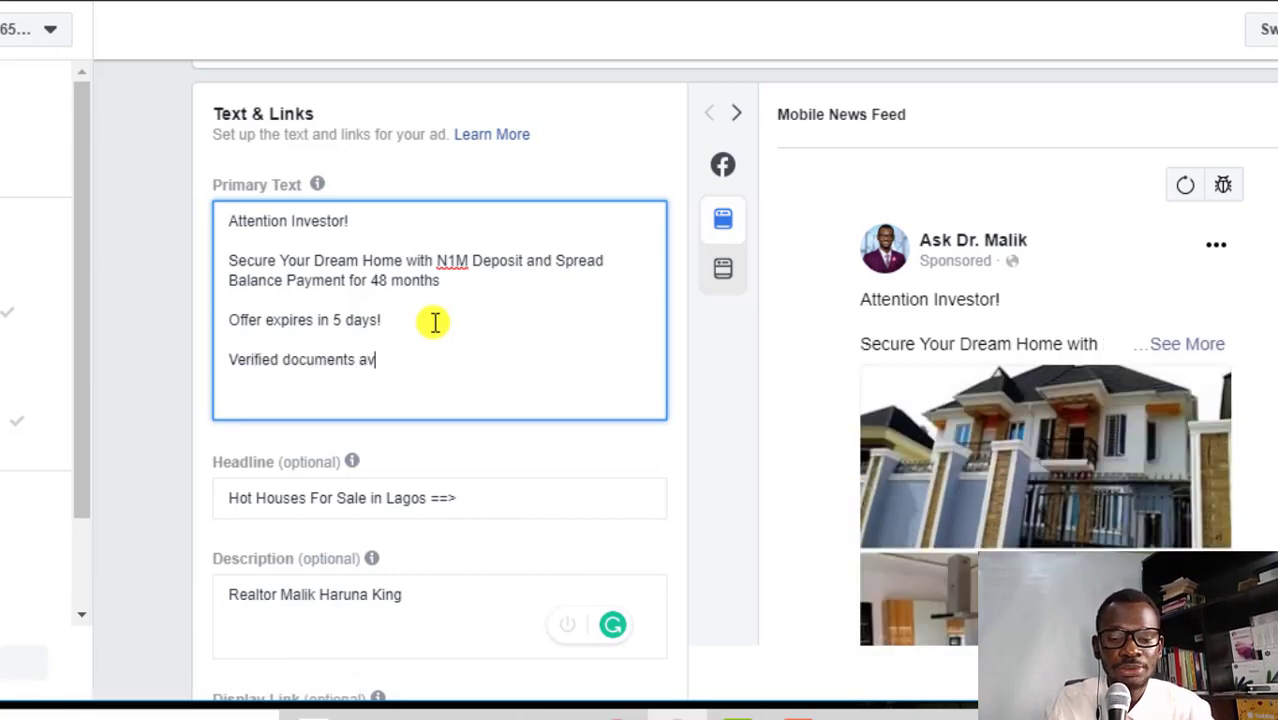
pyautogui.write('ailabe')
pyautogui.press('Return')
pyautogui.press('Return')
pyautogui.write('Property ')
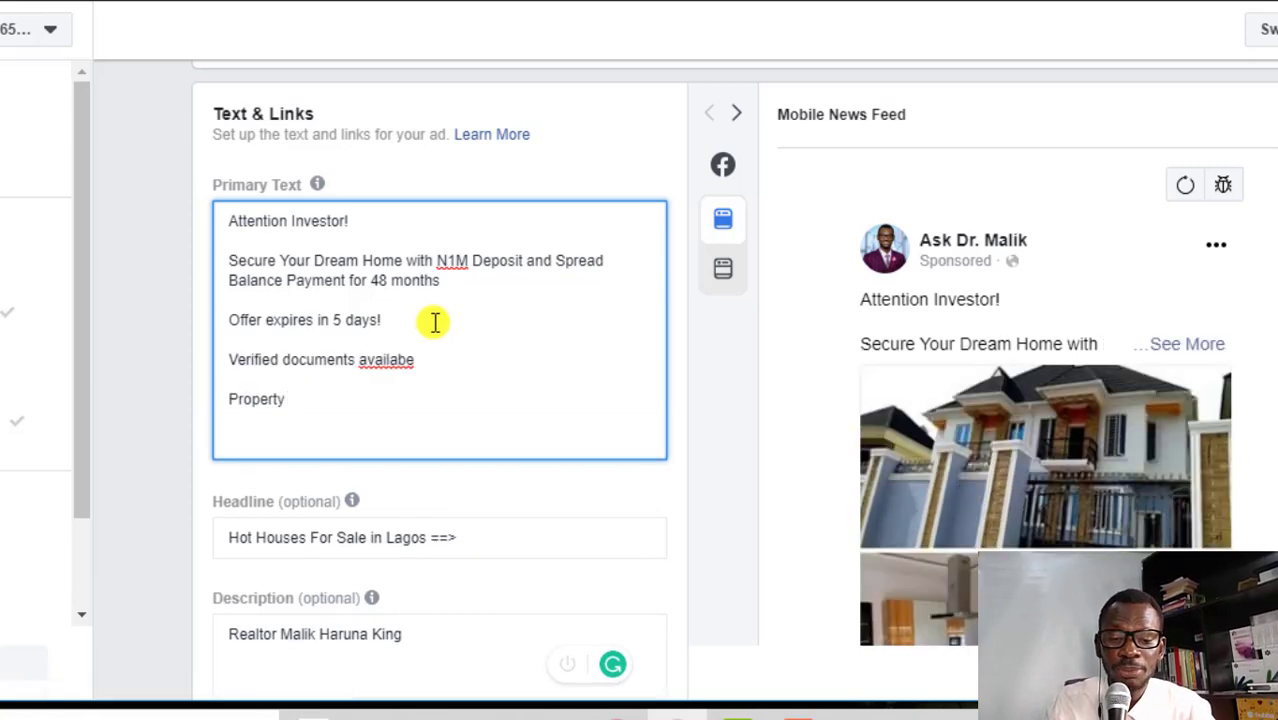
pyautogui.write('free from')
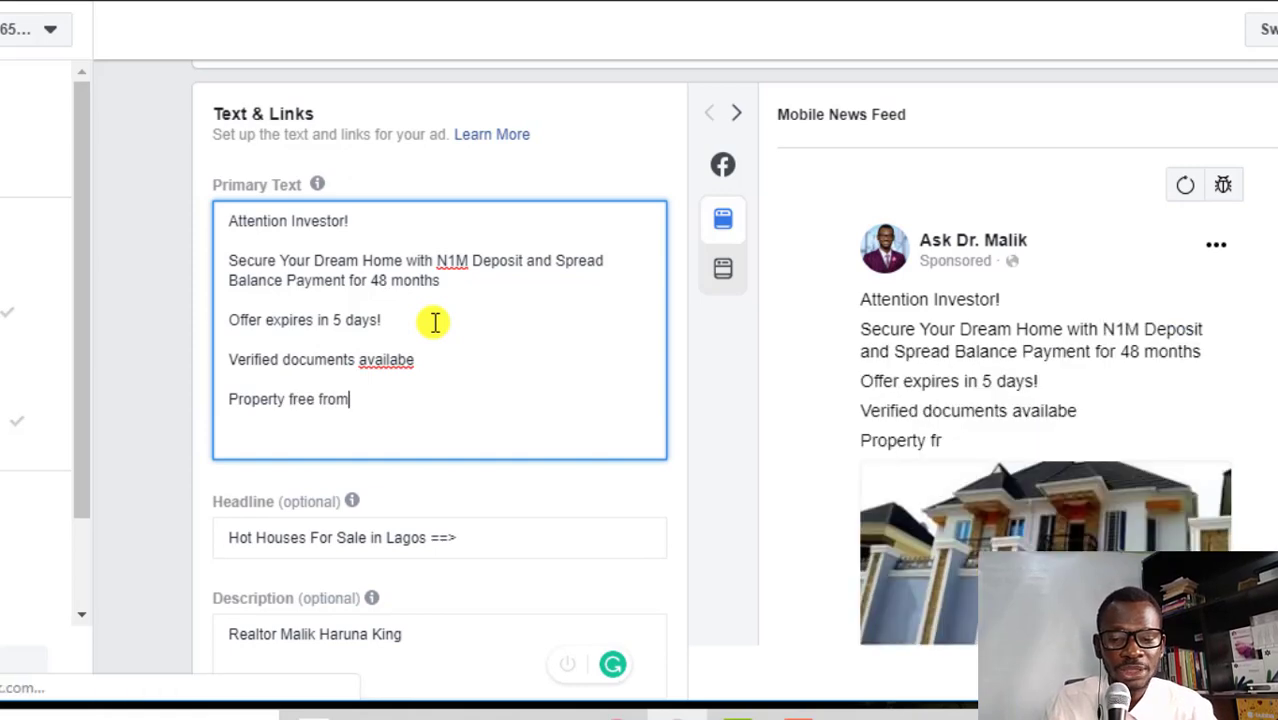
pyautogui.write(' interference fro')
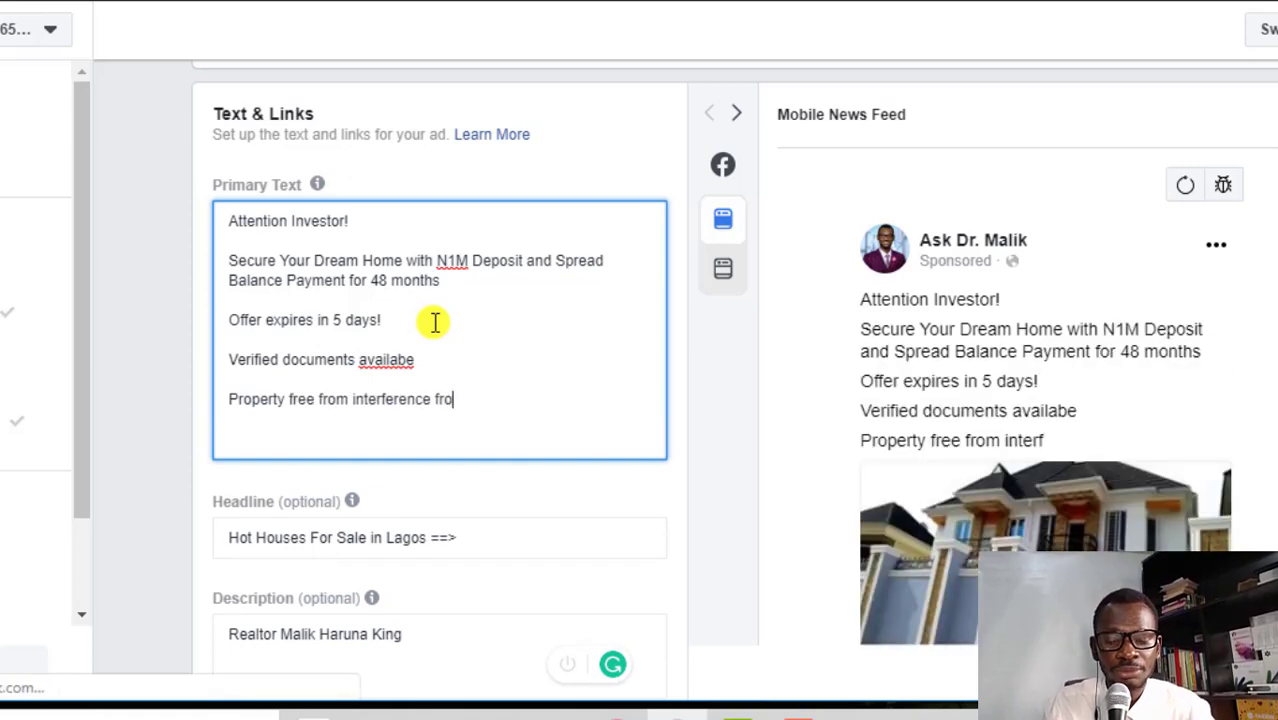
pyautogui.write('m omoni')
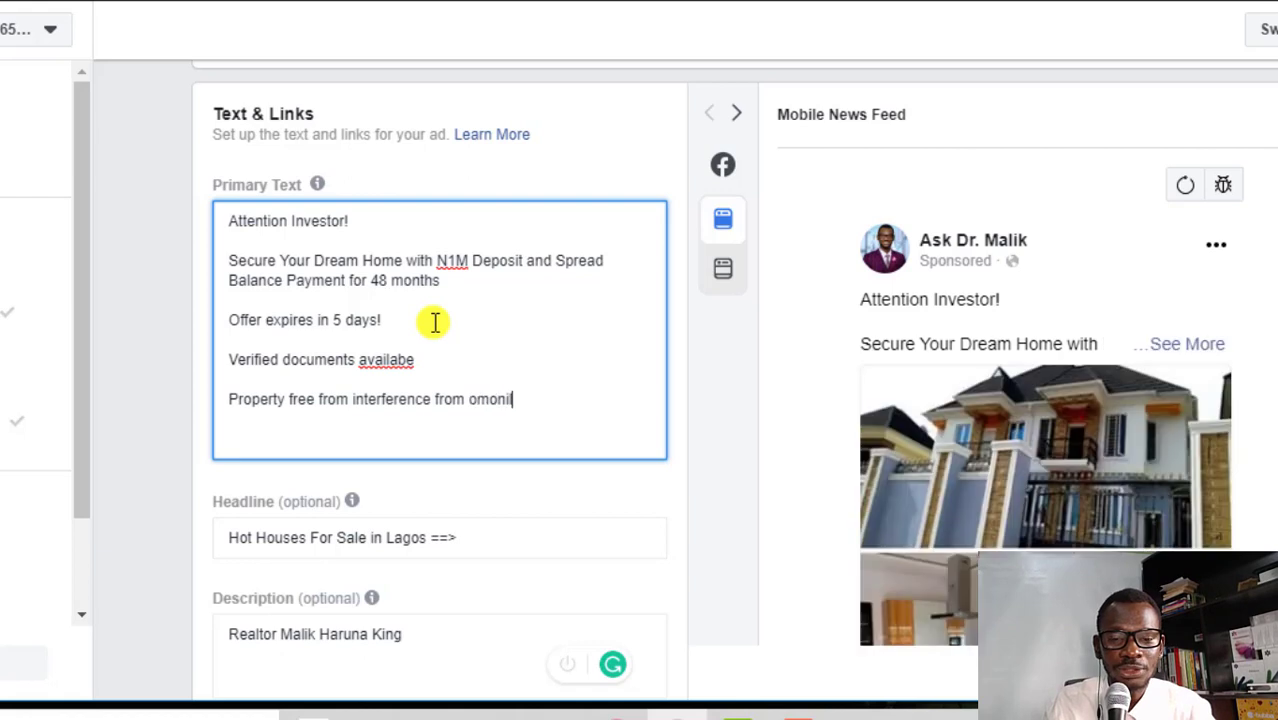
pyautogui.press('BackSpace')
pyautogui.press('BackSpace')
pyautogui.press('BackSpace')
pyautogui.press('BackSpace')
pyautogui.press('BackSpace')
pyautogui.write('individu')
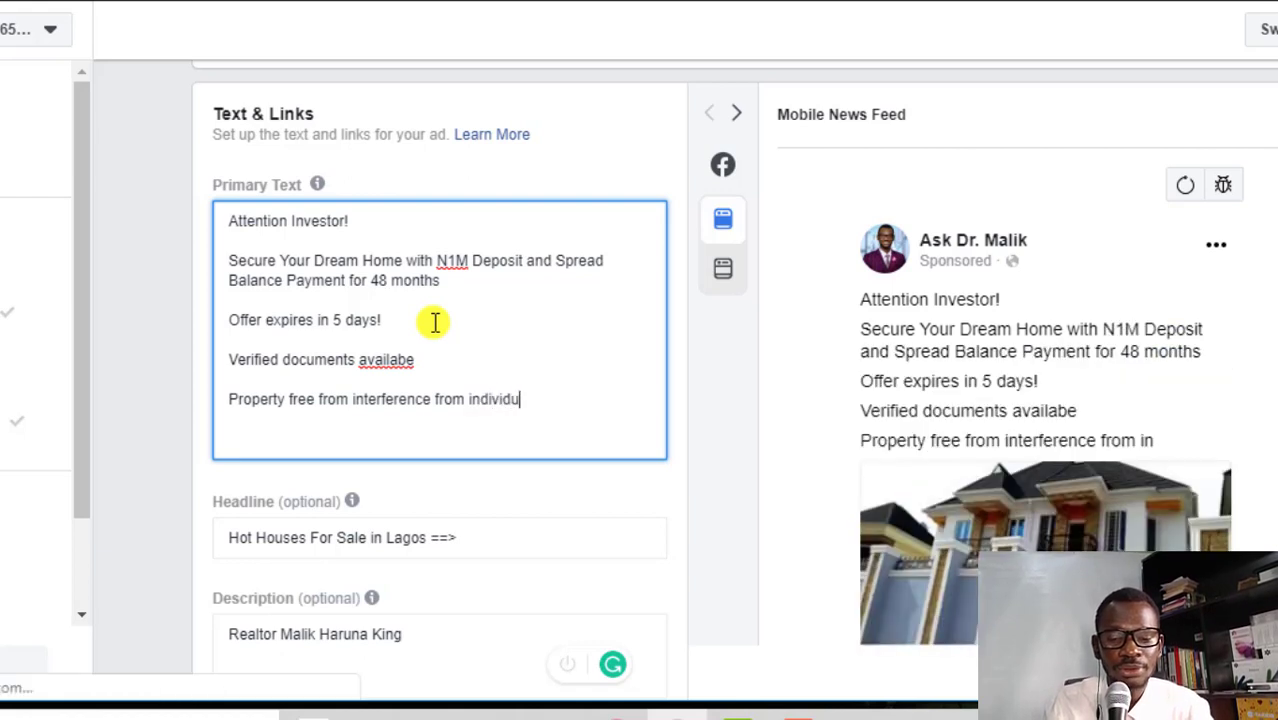
pyautogui.write('als, commuity and the Government.')
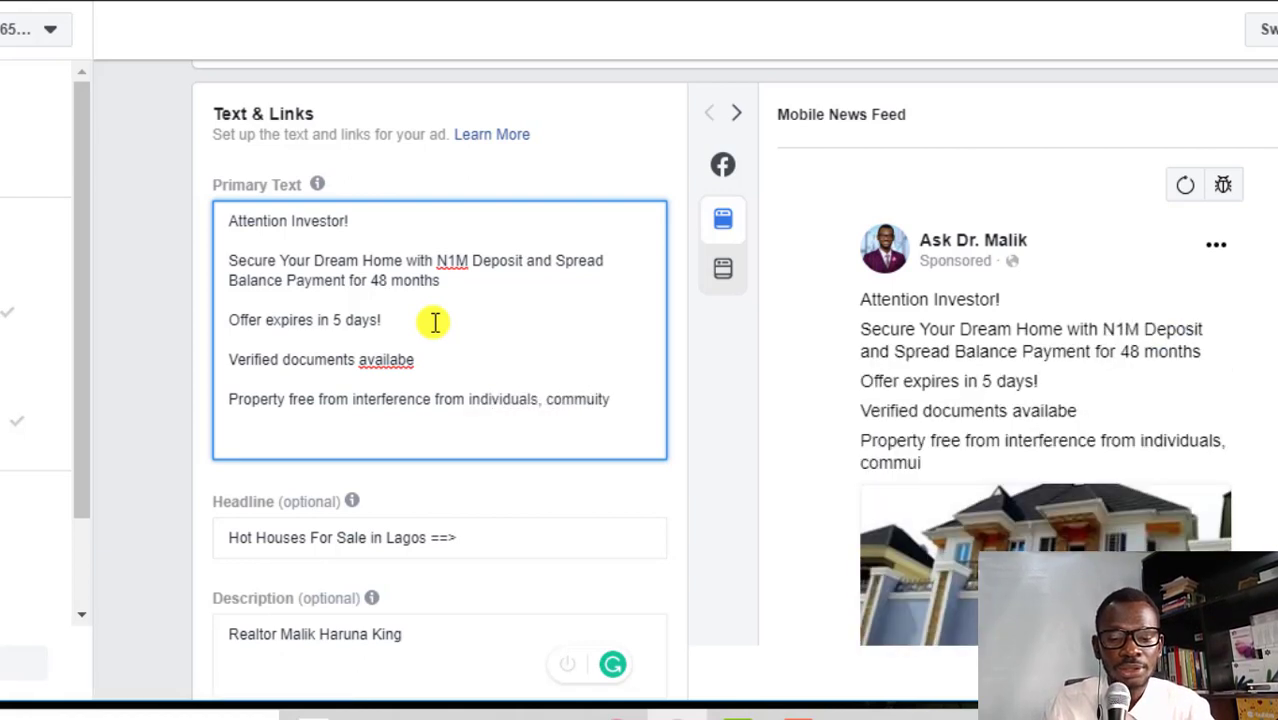
# Add 'Hurry! These deals are moving fast.' and a 'Click "Learn More" below to book for site inspection' line
pyautogui.press('Return')
pyautogui.press('Return')
pyautogui.write('Hurry! Th')
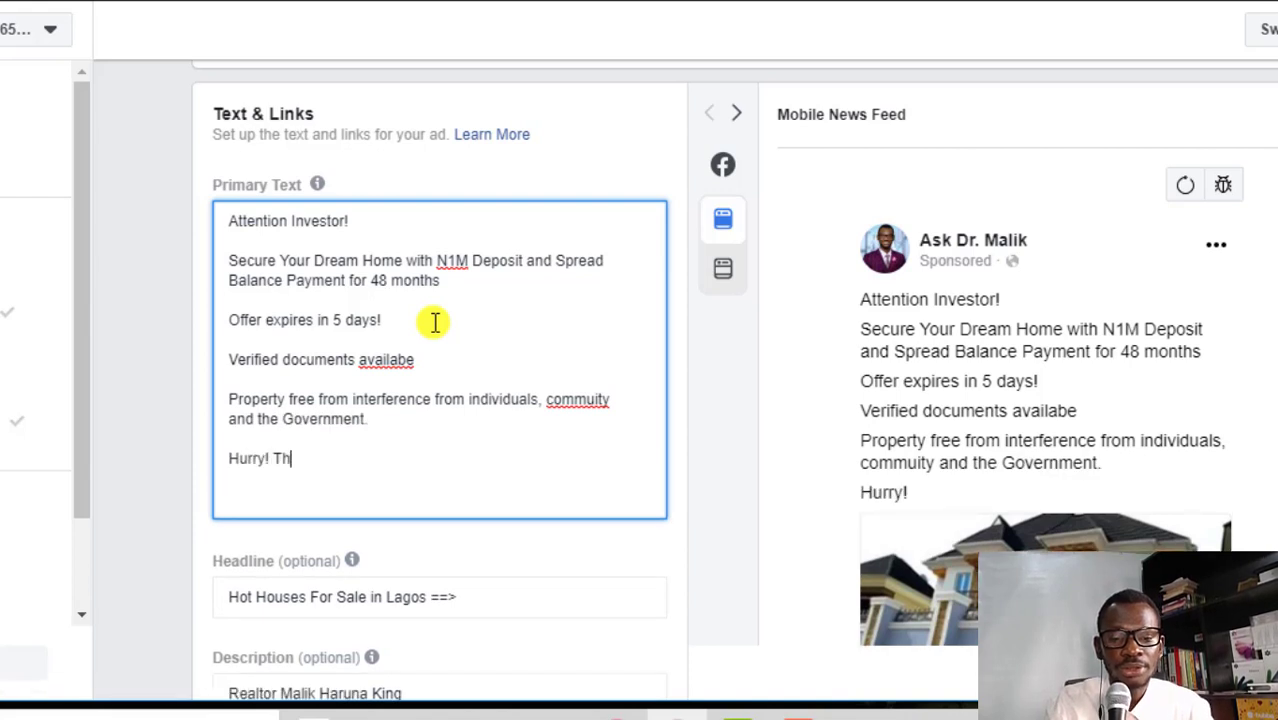
pyautogui.write('ese deals ')
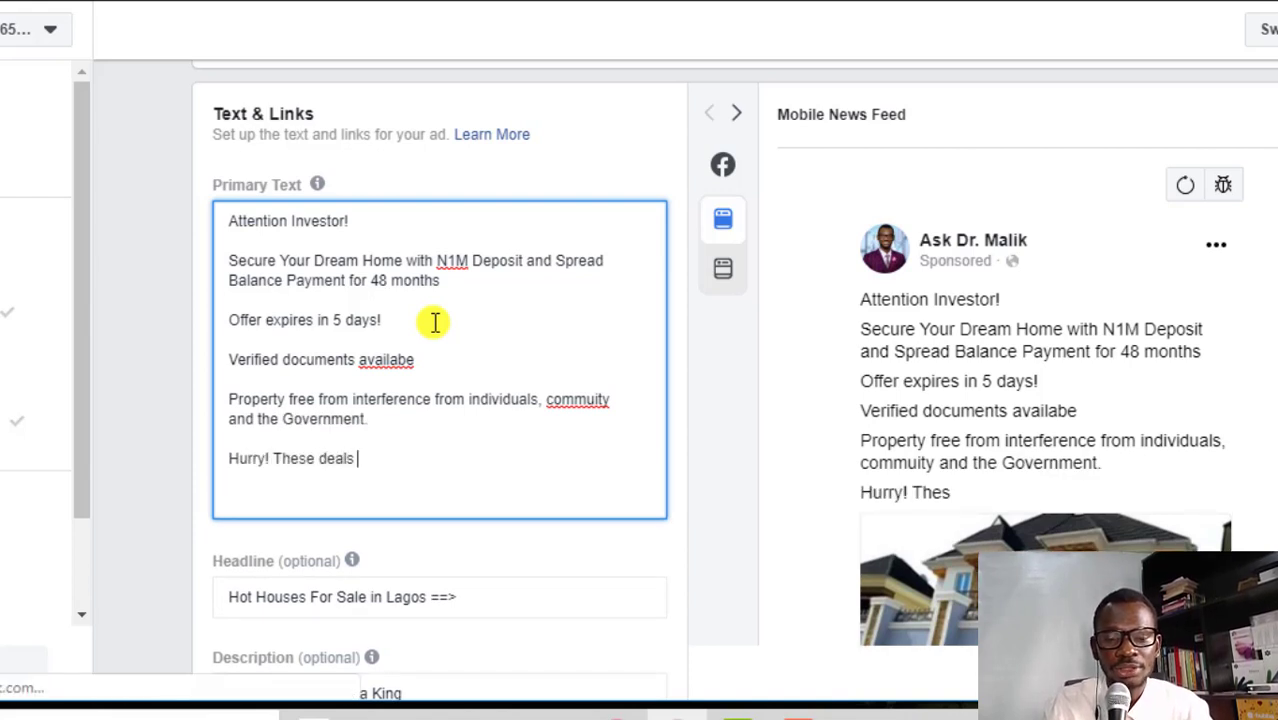
pyautogui.write('are moving fast.')
pyautogui.click(462, 280)
pyautogui.press('Return')
pyautogui.press('Return')
pyautogui.write('Click "Learn M')
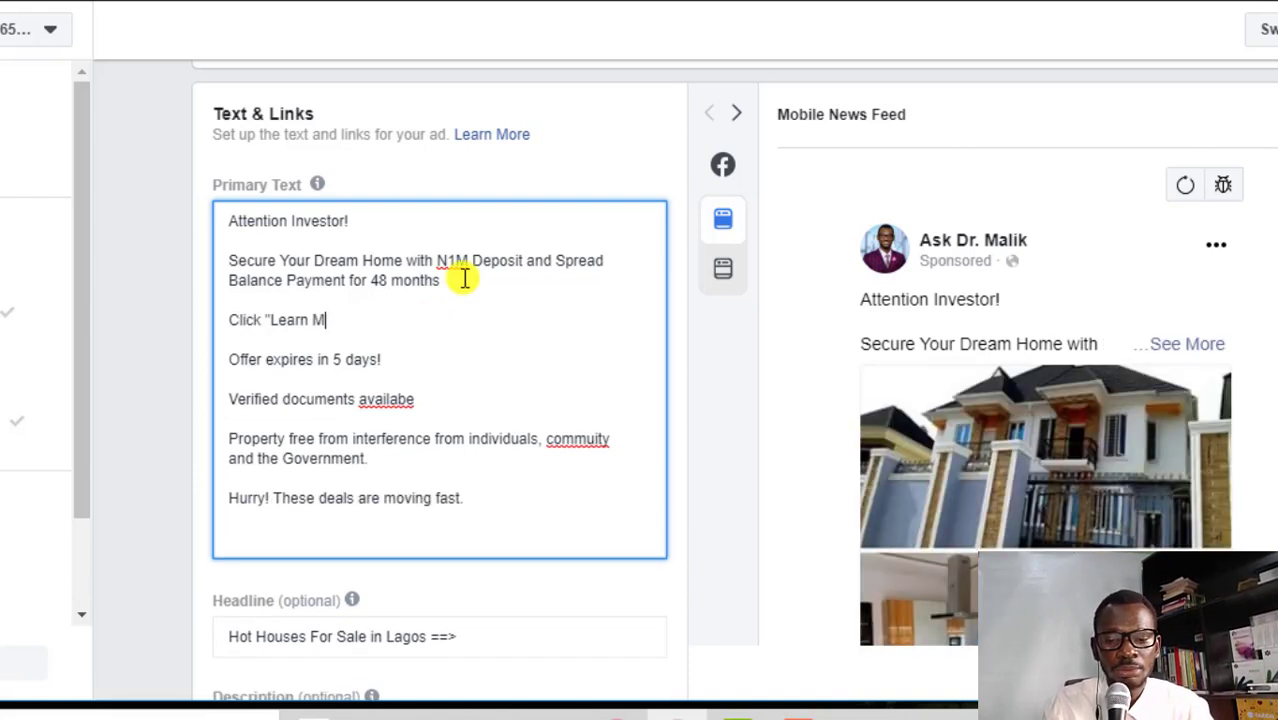
pyautogui.write('ore" below to book for site')
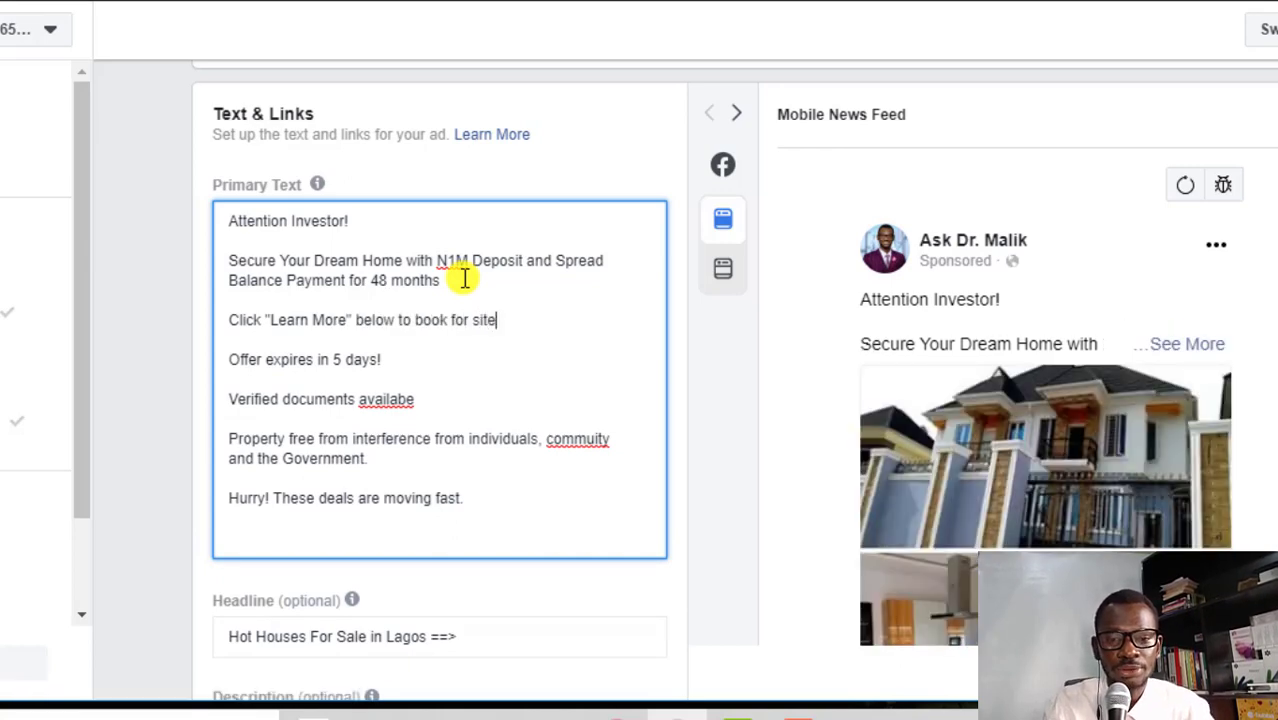
pyautogui.write(' inspection and for further detail')
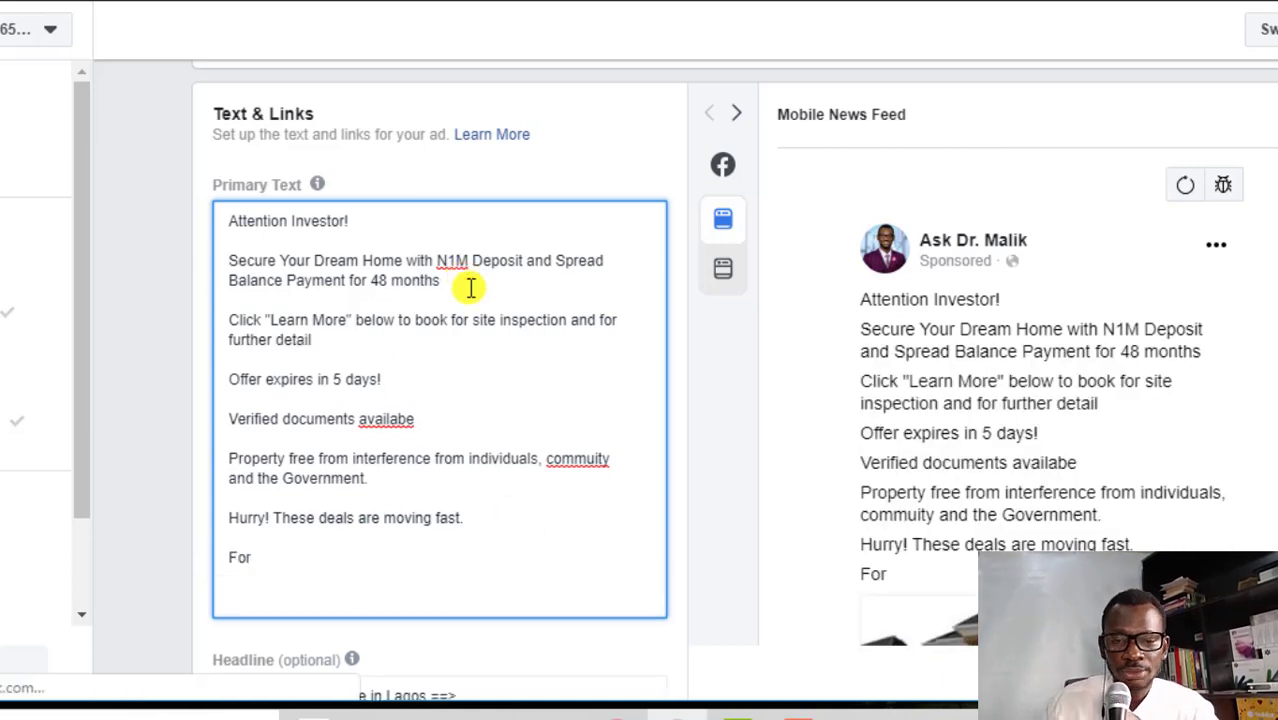
# Add a 'Location: Ibeju Lekki' line and paste the Learn More booking line in place of 'For'
pyautogui.click(471, 288)
pyautogui.press('Return')
pyautogui.press('Return')
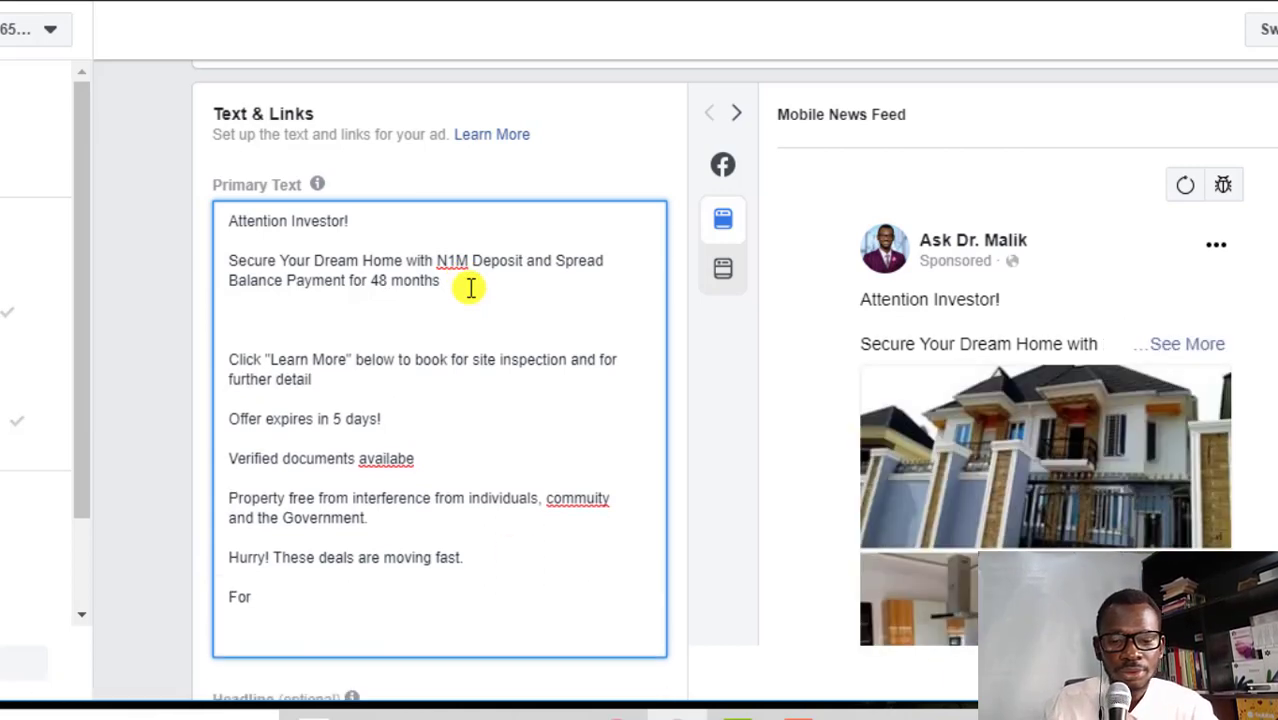
pyautogui.write('Location: Ibeju')
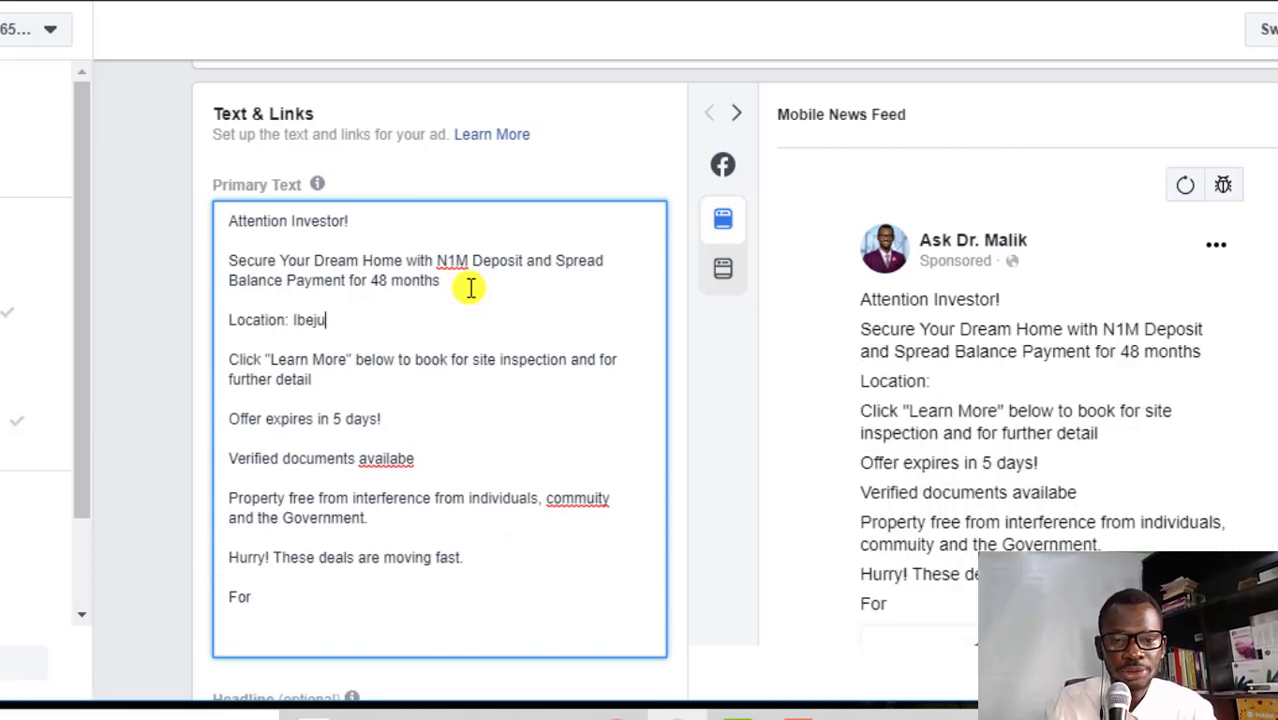
pyautogui.write(' Lekki')
pyautogui.click(362, 609)
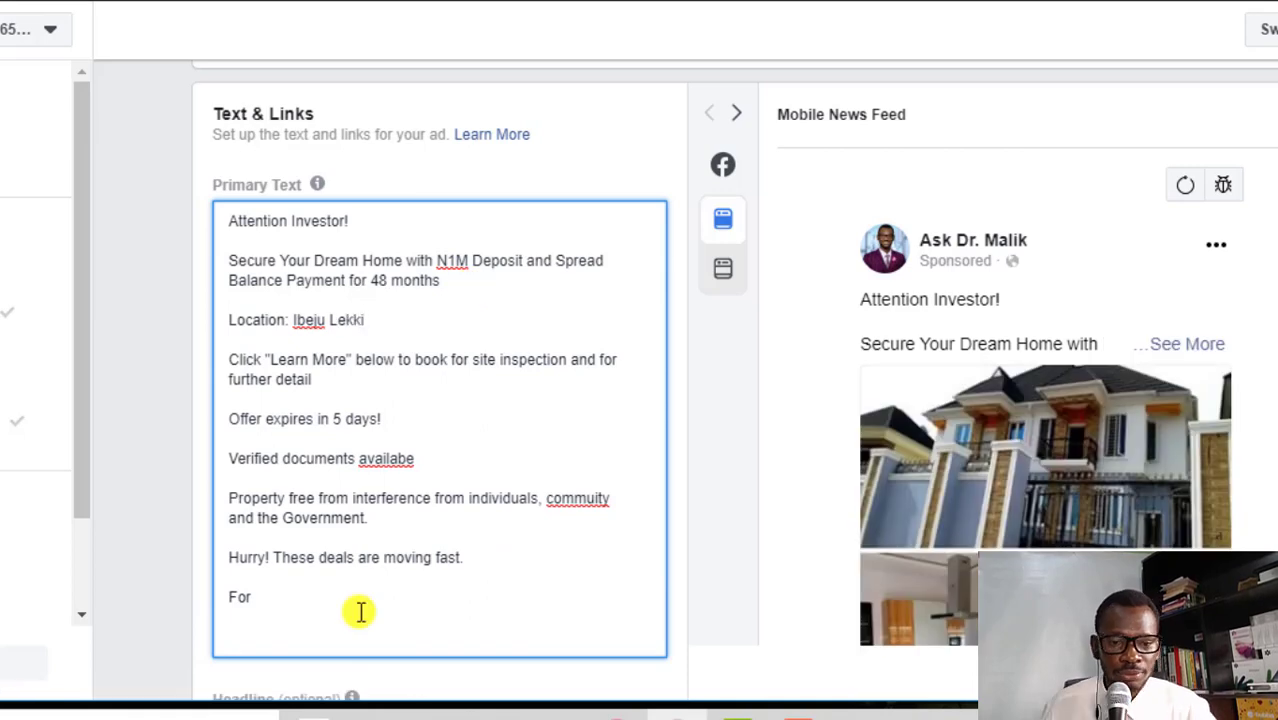
pyautogui.moveTo(229, 360); pyautogui.dragTo(313, 380)
pyautogui.hotkey('ctrl', 'c')
pyautogui.doubleClick(240, 598)
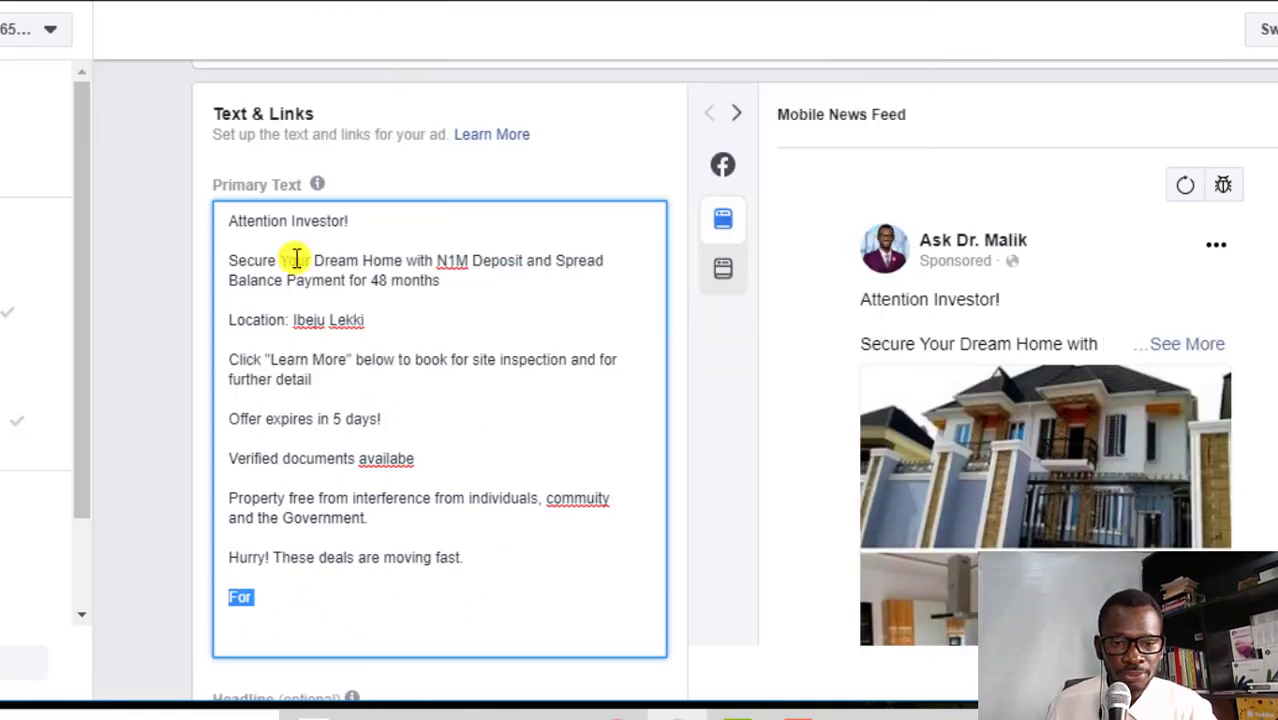
pyautogui.hotkey('ctrl', 'v')
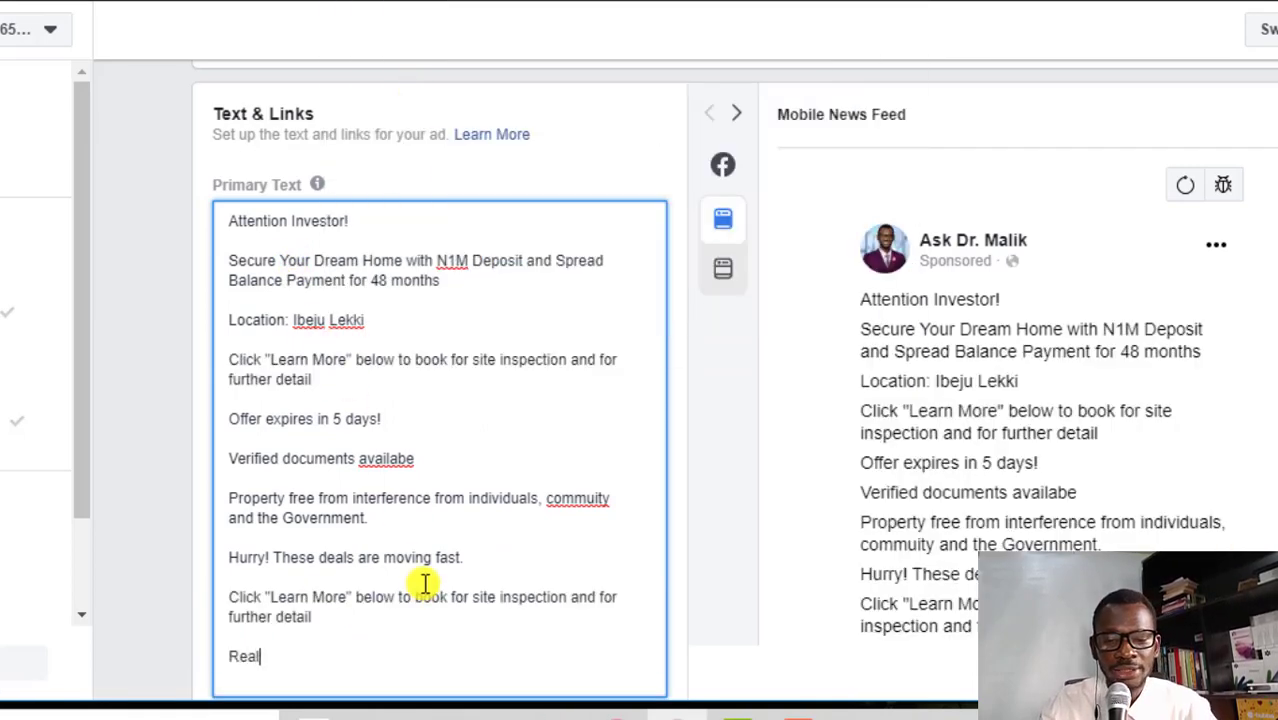
# Sign off with the realtor's name and add ', loan opportunities' after site inspection
pyautogui.scroll(-2, 430, 570)
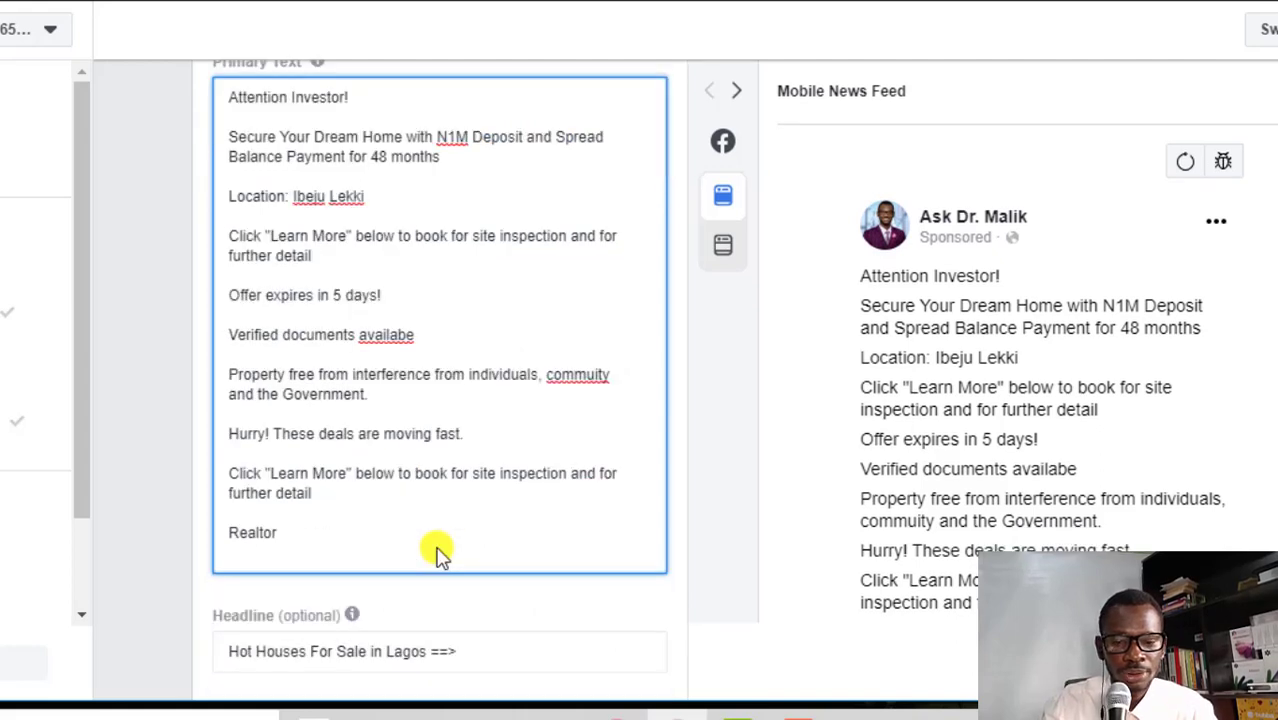
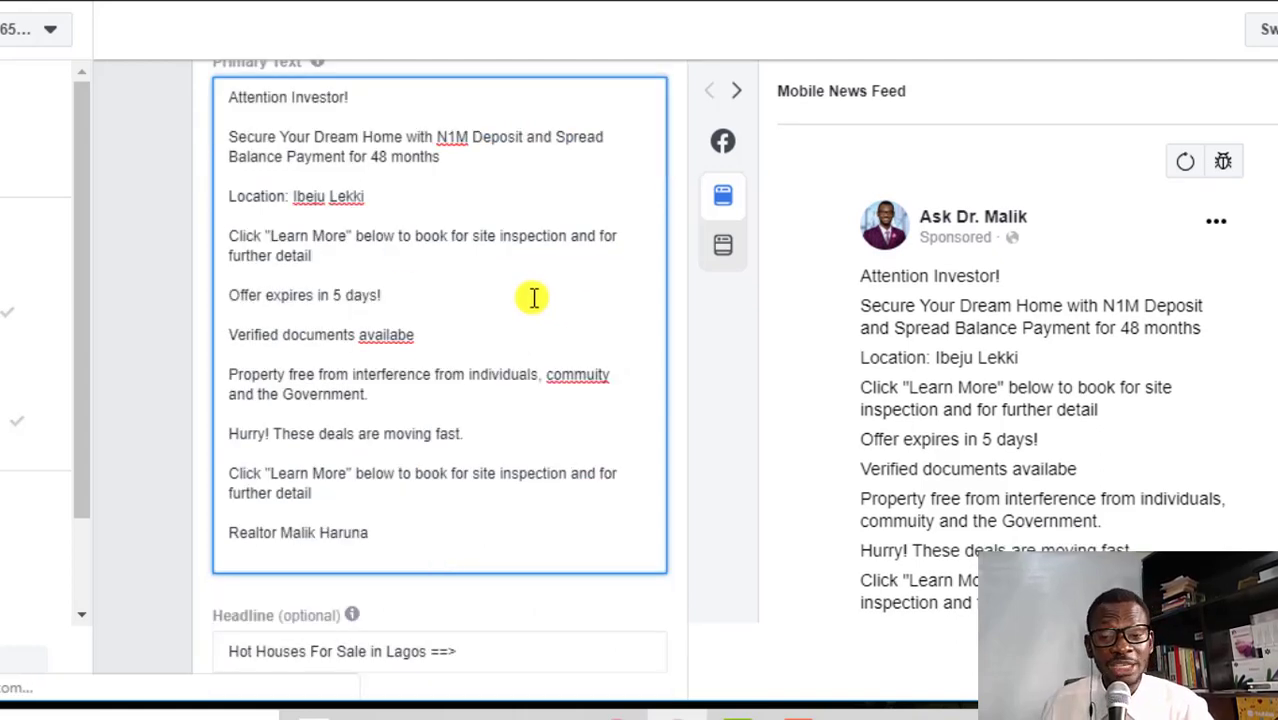
pyautogui.scroll(1, 400, 290)
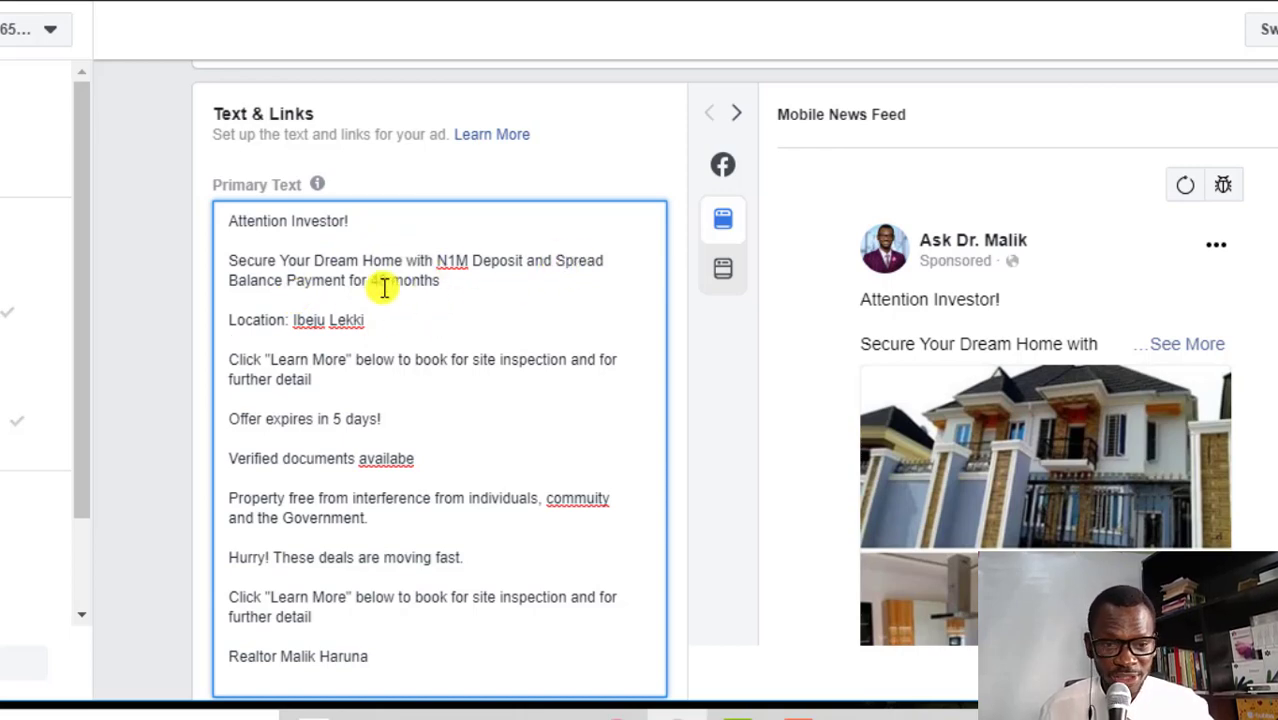
pyautogui.click(476, 289)
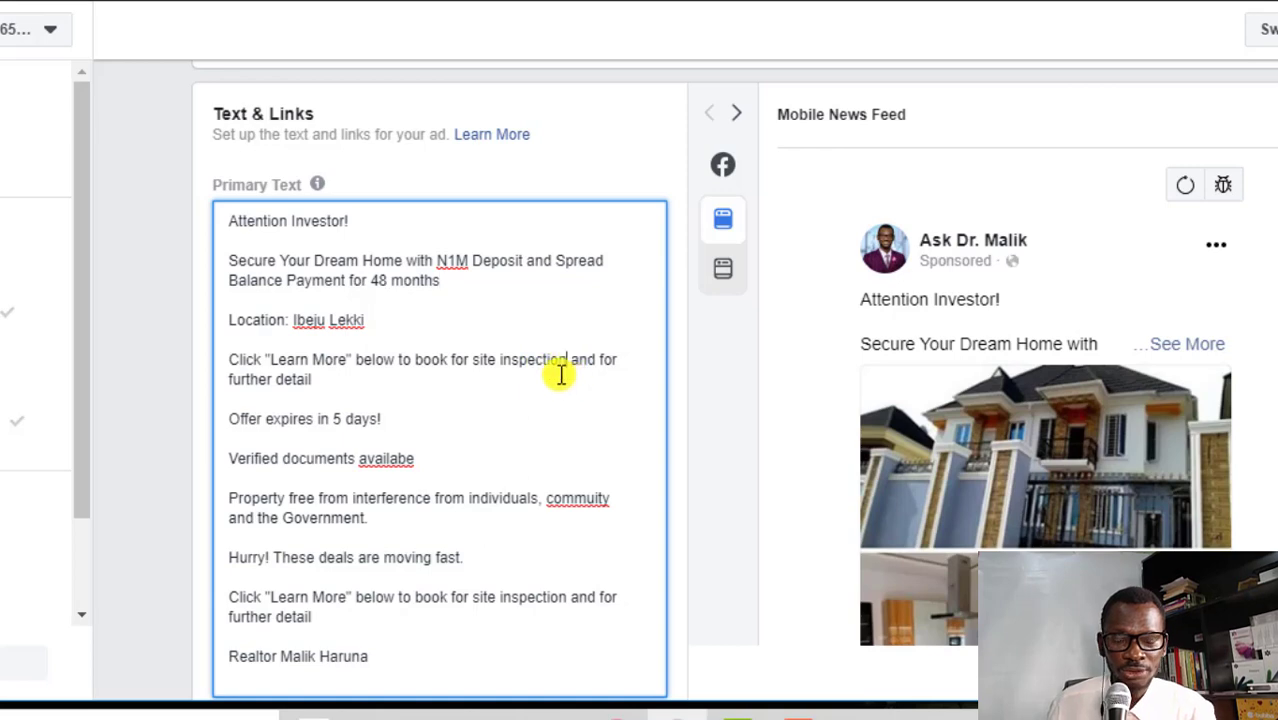
pyautogui.write(', loan opportunities')
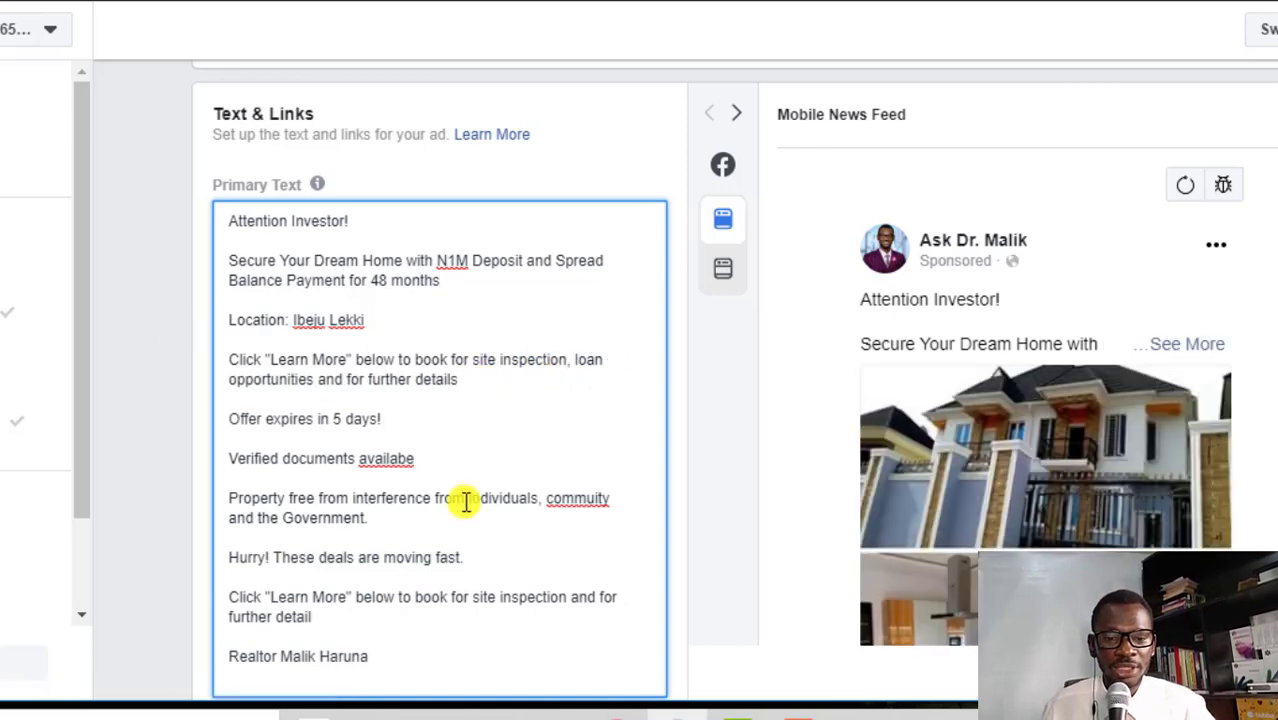
pyautogui.scroll(-2, 479, 494)
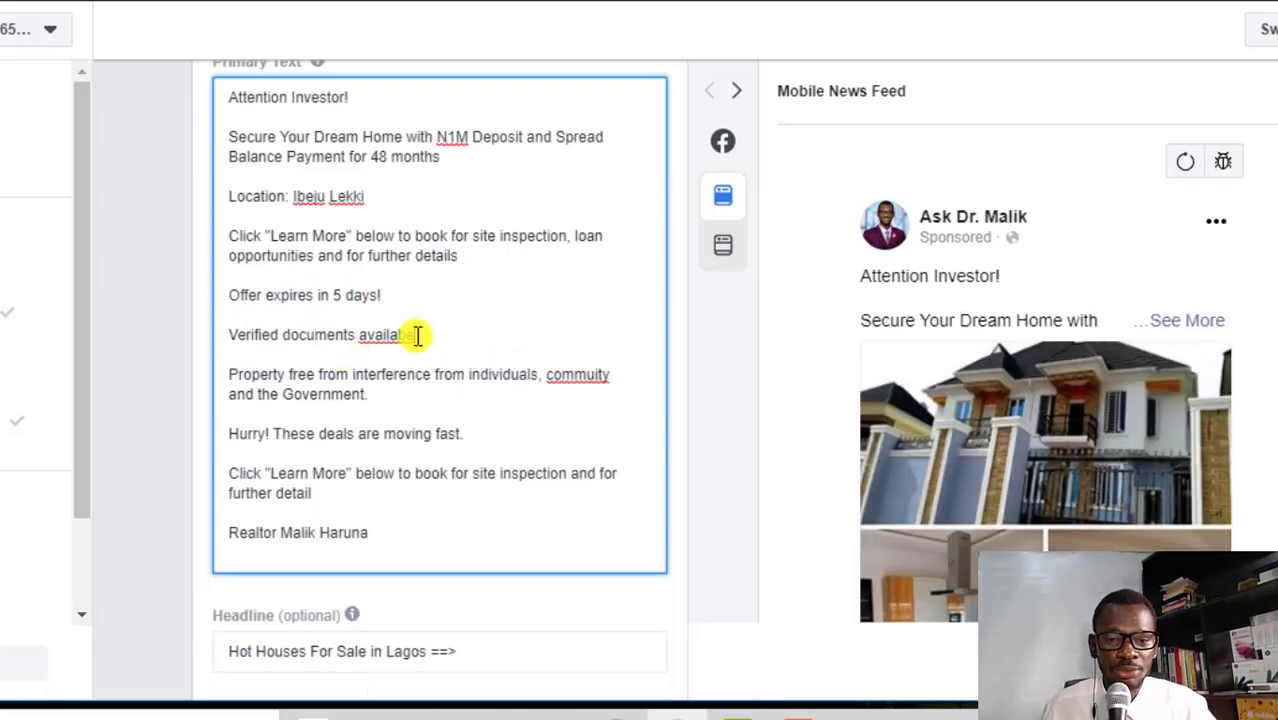
# Correct the misspelling 'availabe' to 'available' from the spelling suggestions
pyautogui.rightClick(384, 333)
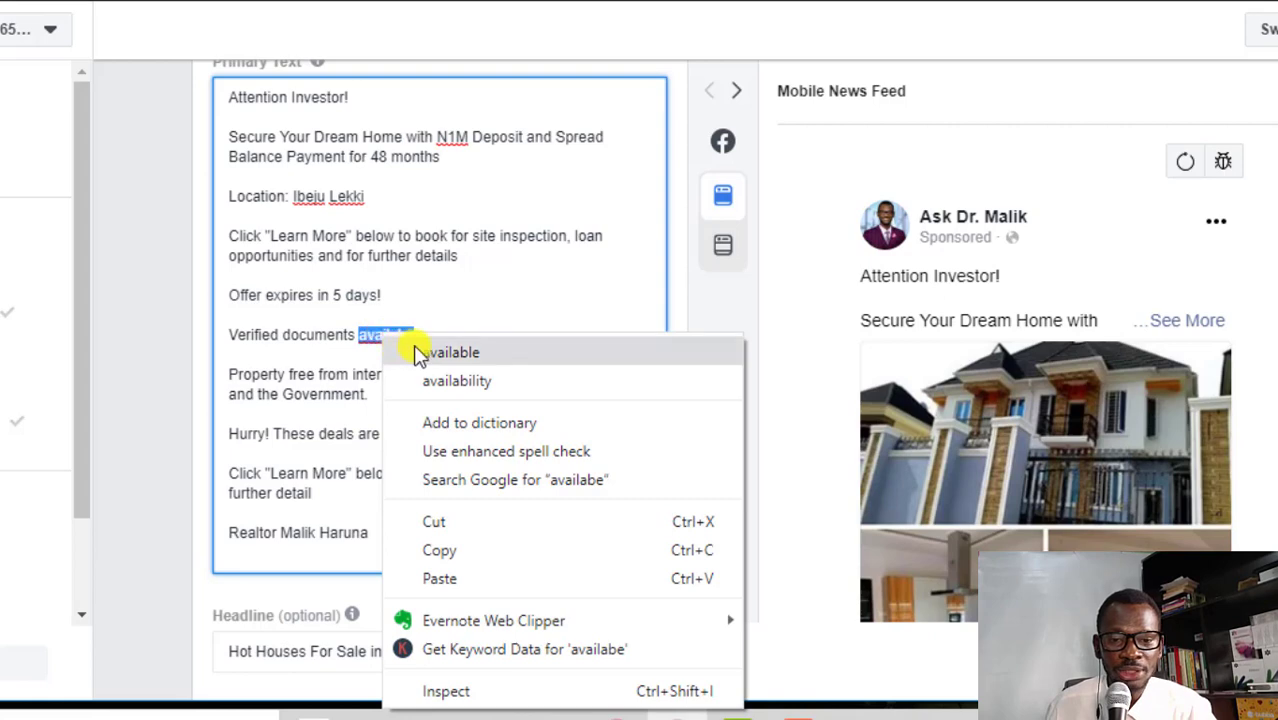
pyautogui.click(411, 350)
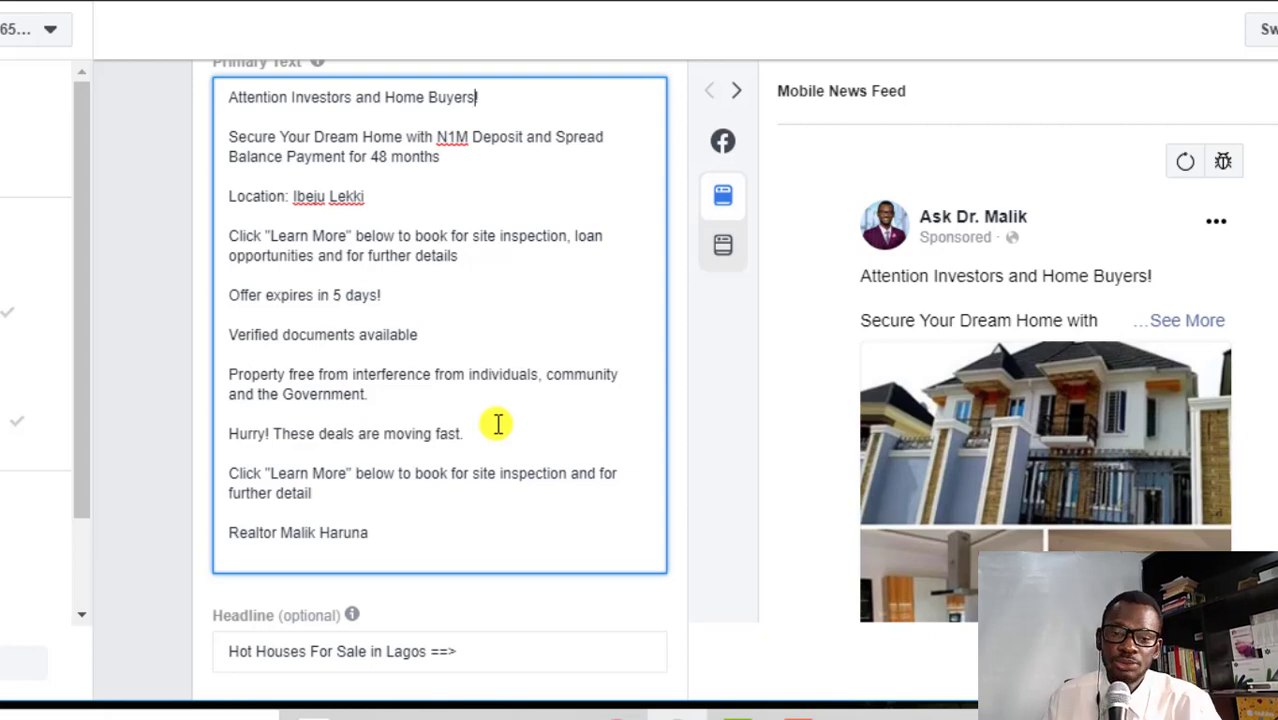
pyautogui.scroll(-8, 495, 424)
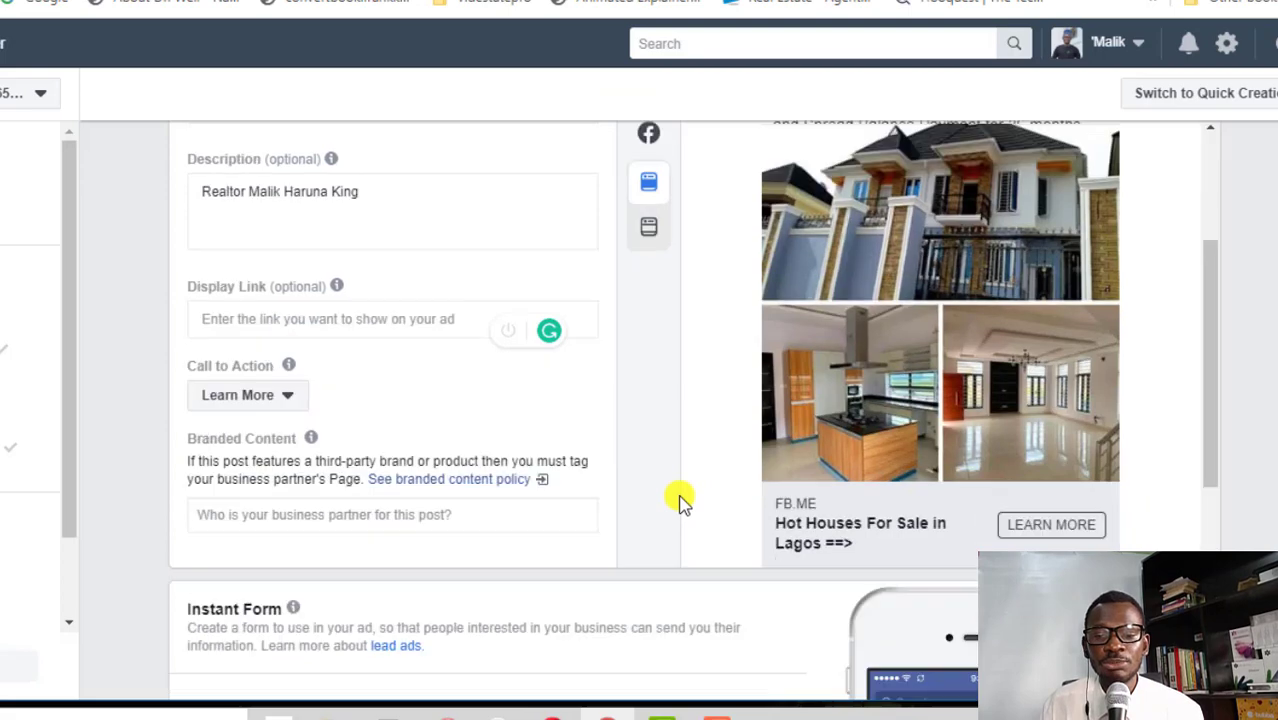
pyautogui.scroll(-3, 678, 500)
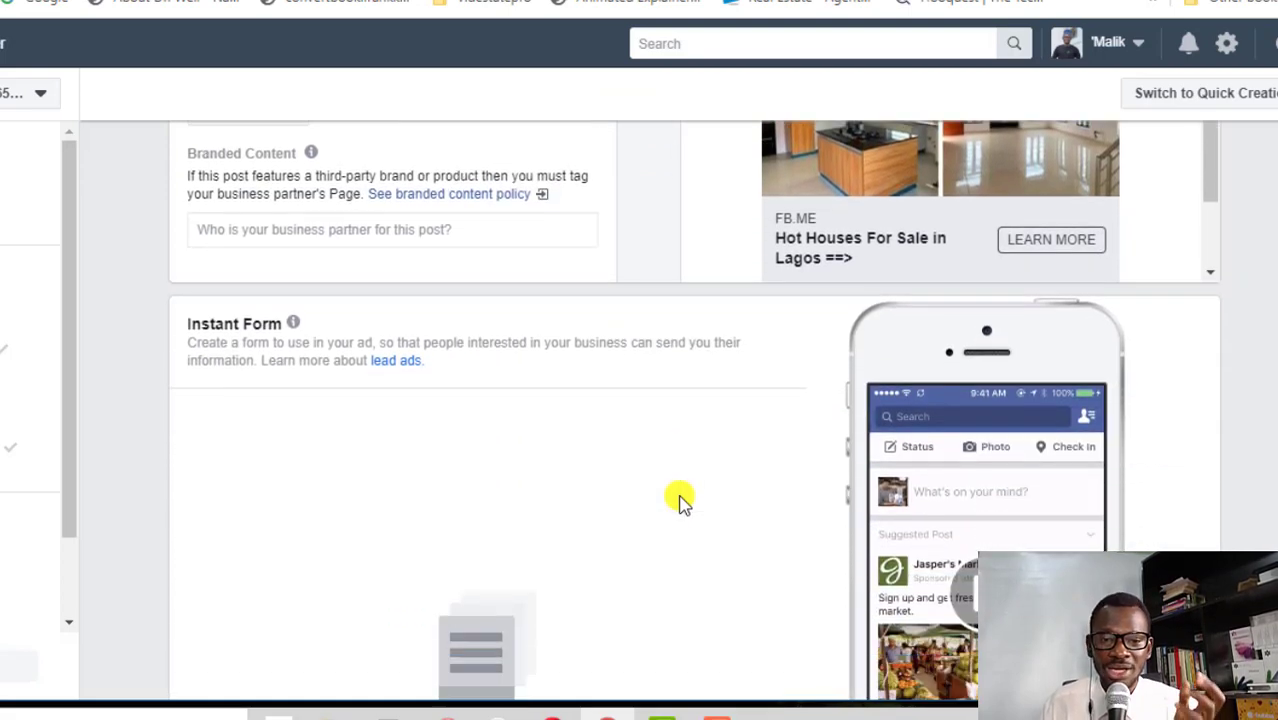
# Create a new Instant Form named 'Calvary Estate 1' and begin its Intro headline
pyautogui.scroll(-4, 584, 521)
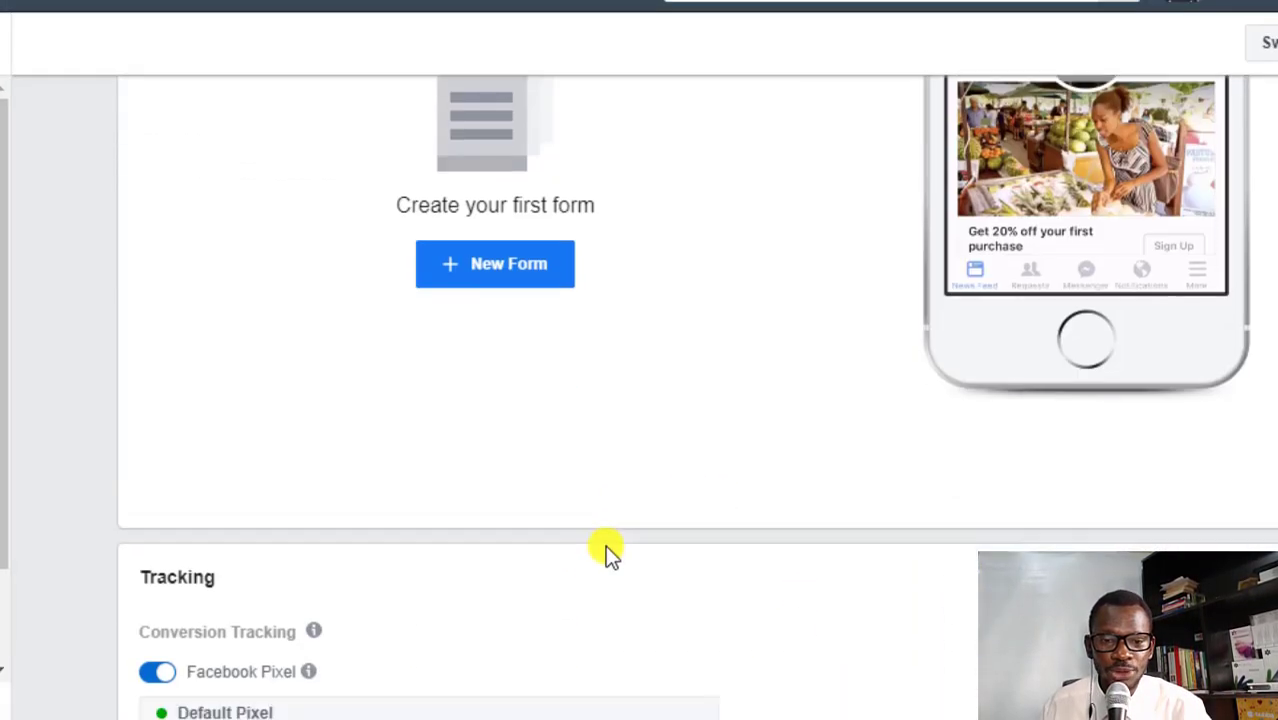
pyautogui.scroll(2, 600, 546)
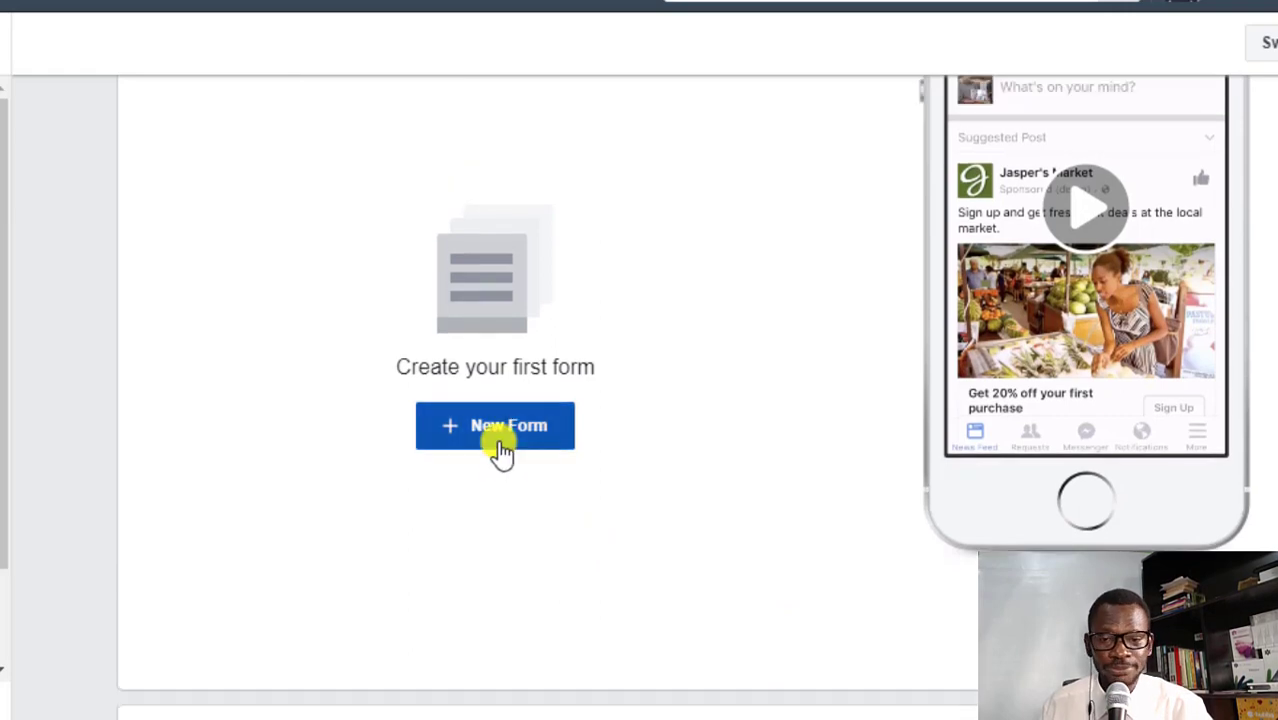
pyautogui.click(501, 452)
pyautogui.click(143, 150)
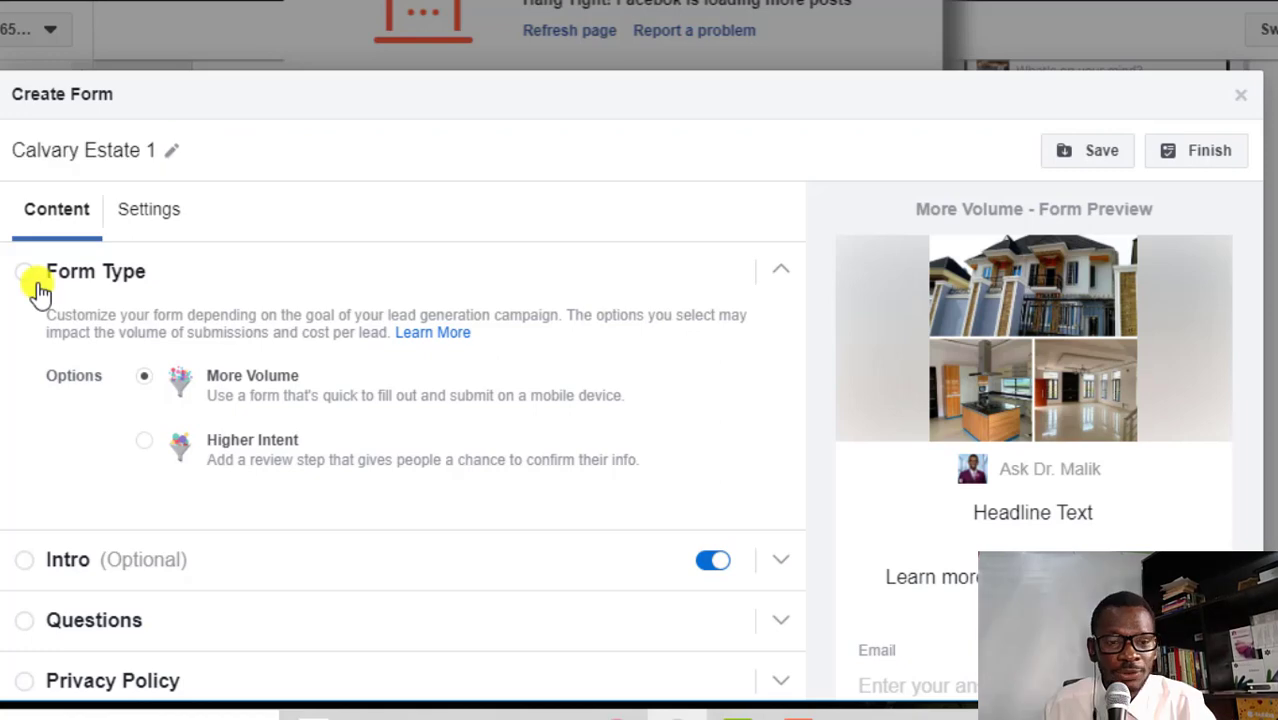
pyautogui.scroll(-1, 360, 390)
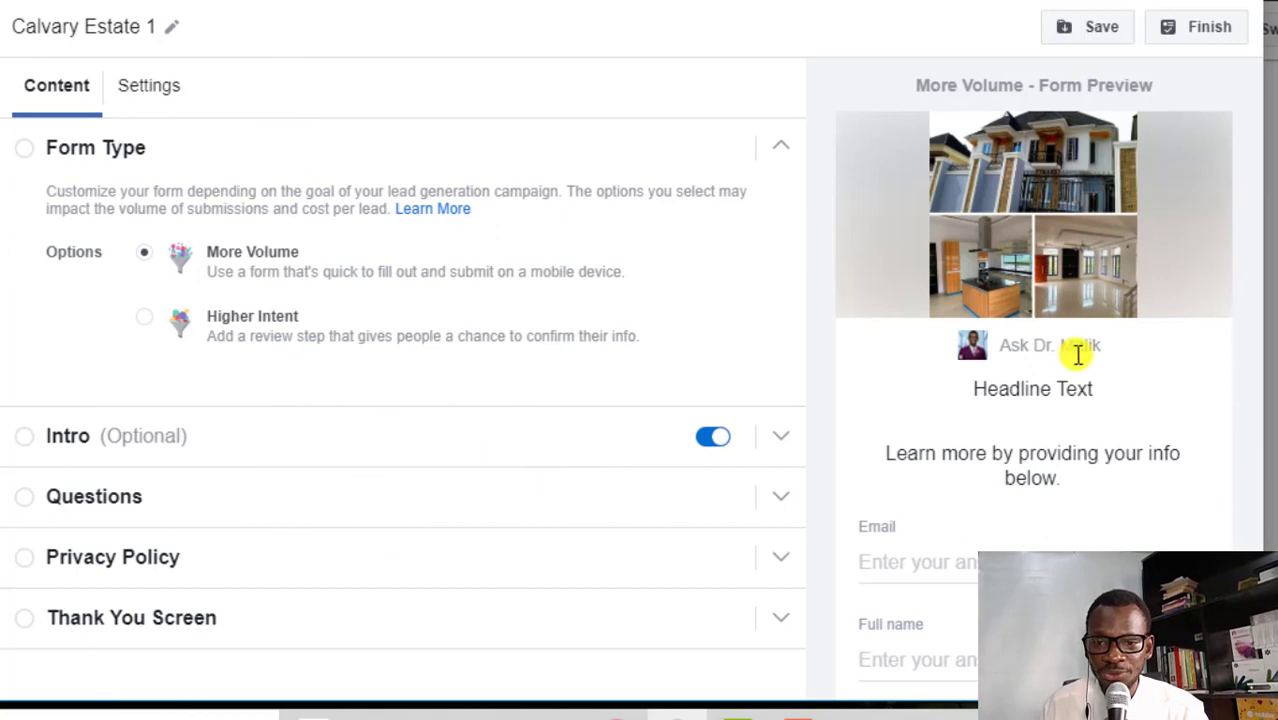
pyautogui.scroll(-2, 500, 290)
pyautogui.click(57, 257)
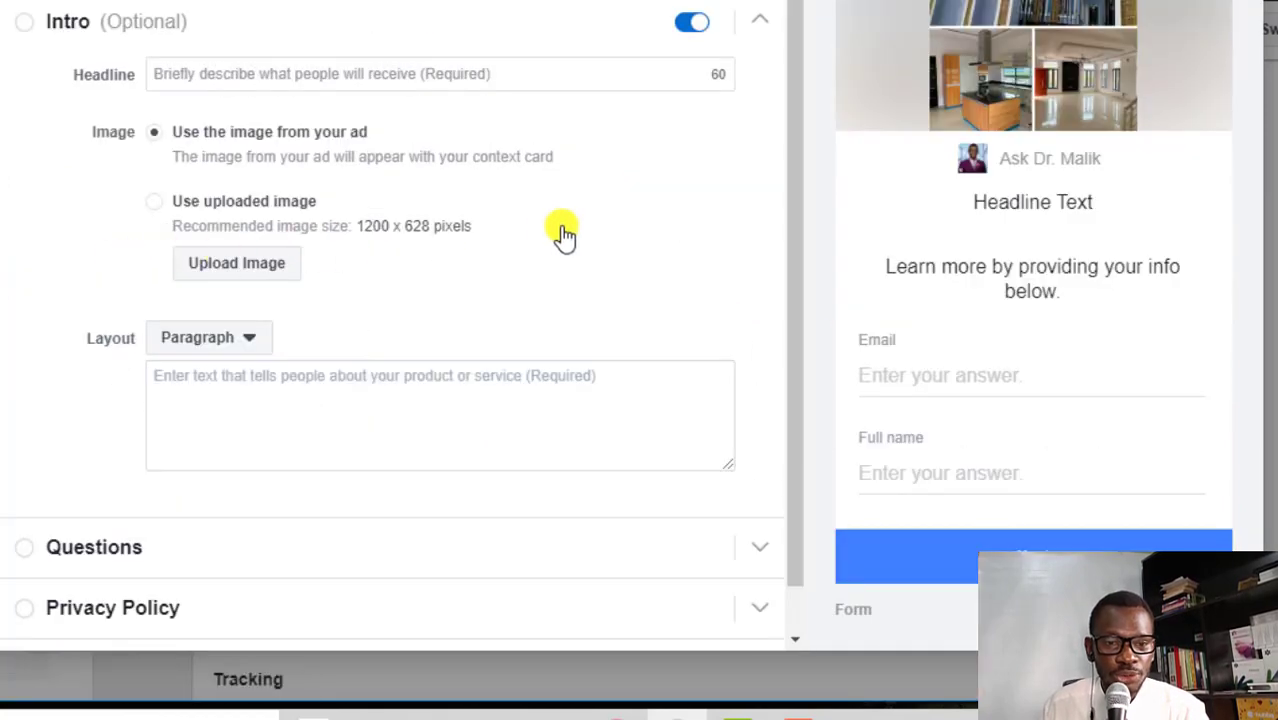
pyautogui.scroll(1, 563, 234)
pyautogui.scroll(1, 563, 234)
pyautogui.click(285, 271)
# Set the intro headline to 'Let's Talk. Book your spot now.' from the autocomplete
pyautogui.write('L')
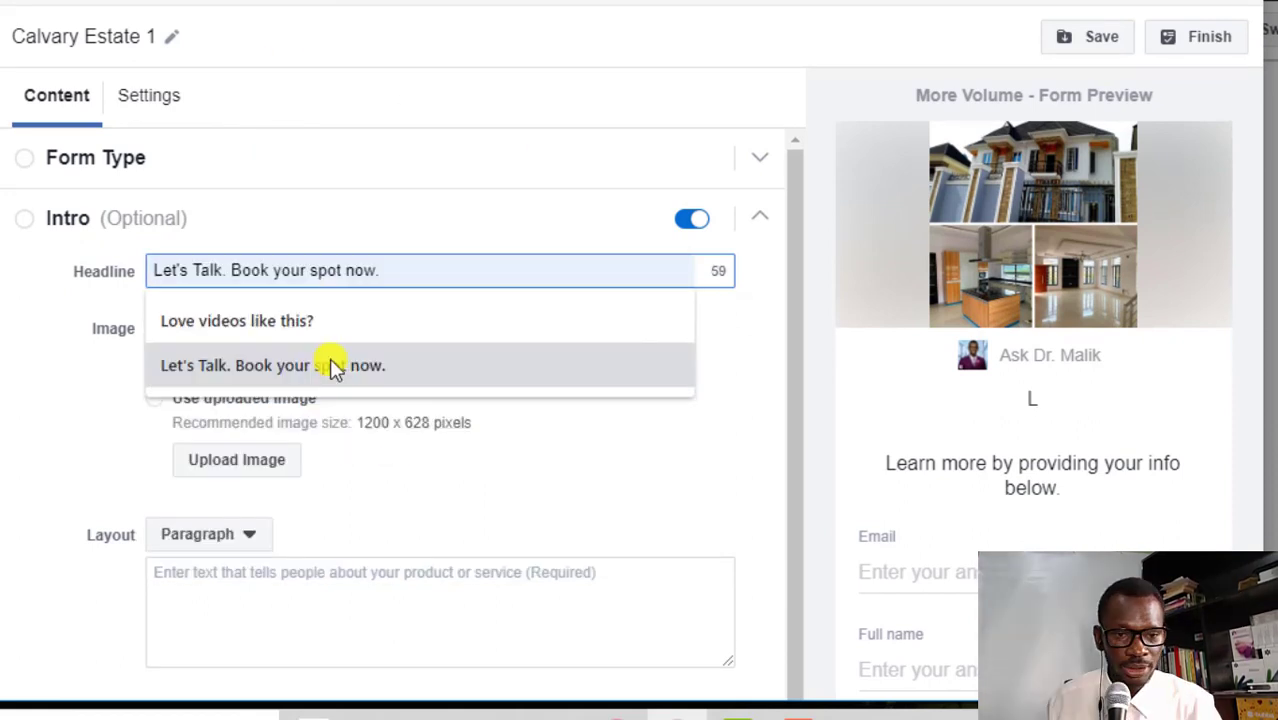
pyautogui.click(334, 365)
pyautogui.click(472, 232)
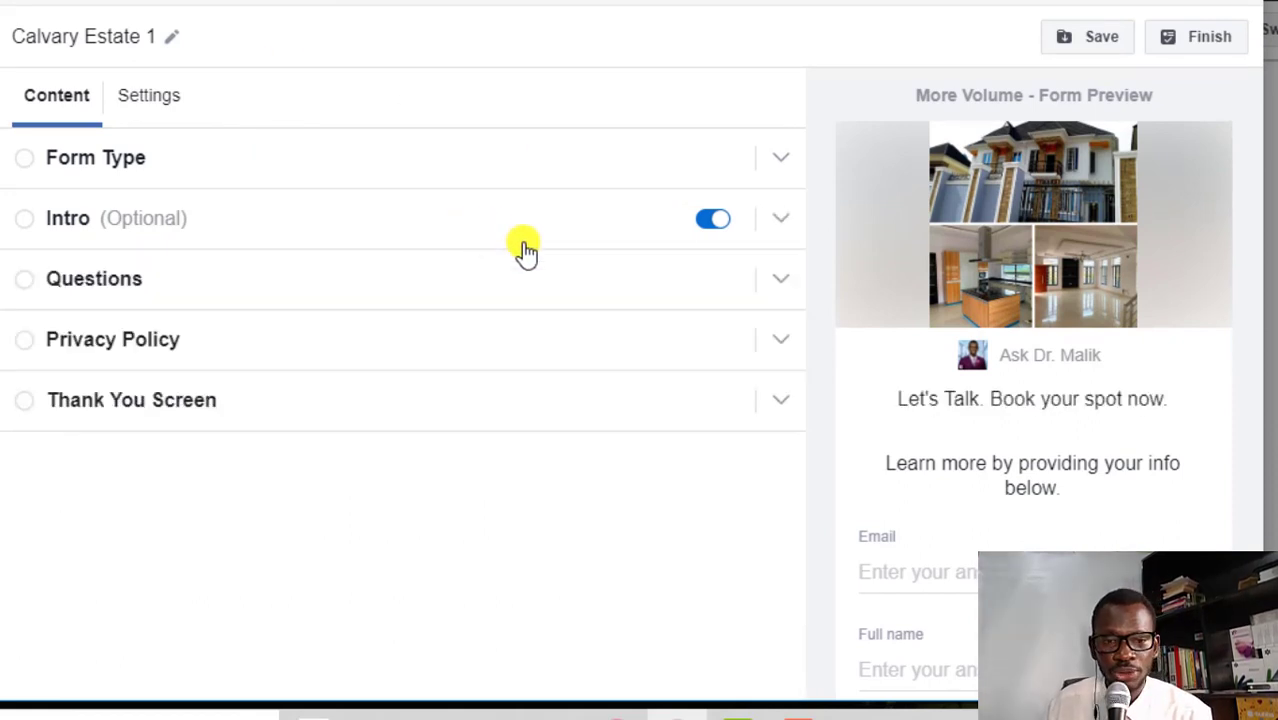
pyautogui.click(455, 225)
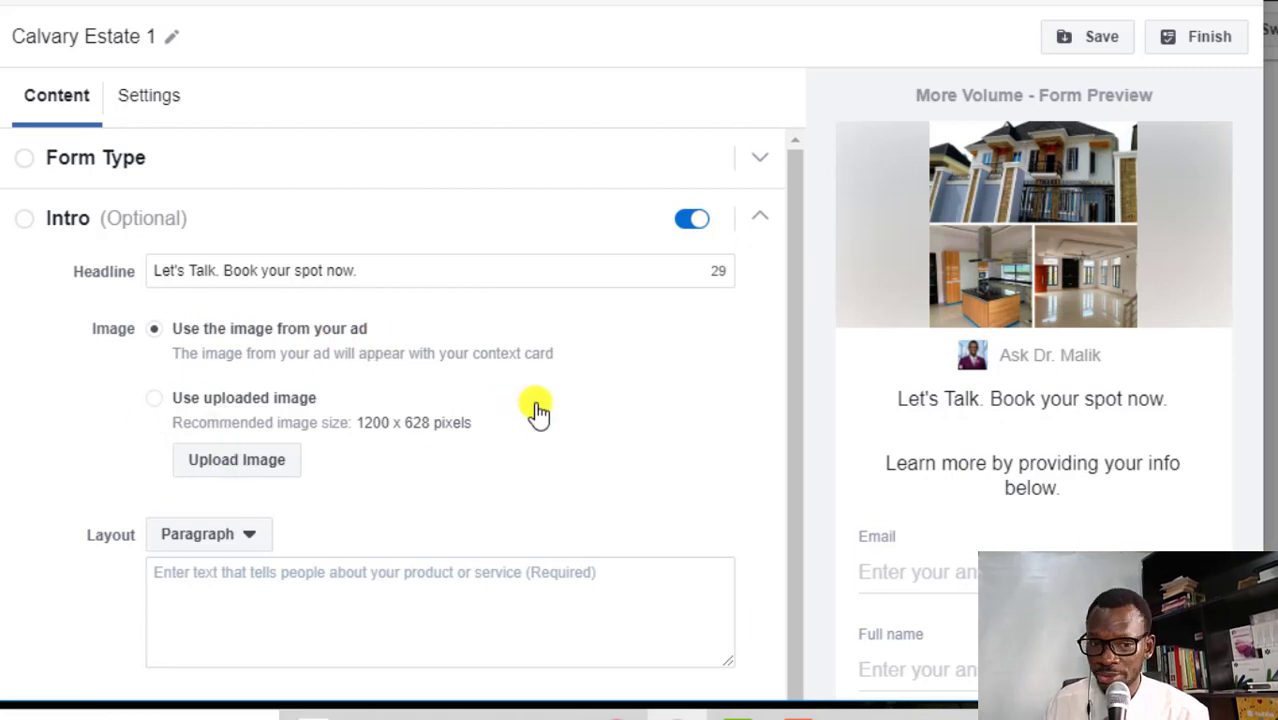
# Write the intro paragraph 'Join The League of Smart Real Estate Investors'
pyautogui.scroll(-1, 459, 436)
pyautogui.scroll(-2, 240, 522)
pyautogui.click(337, 408)
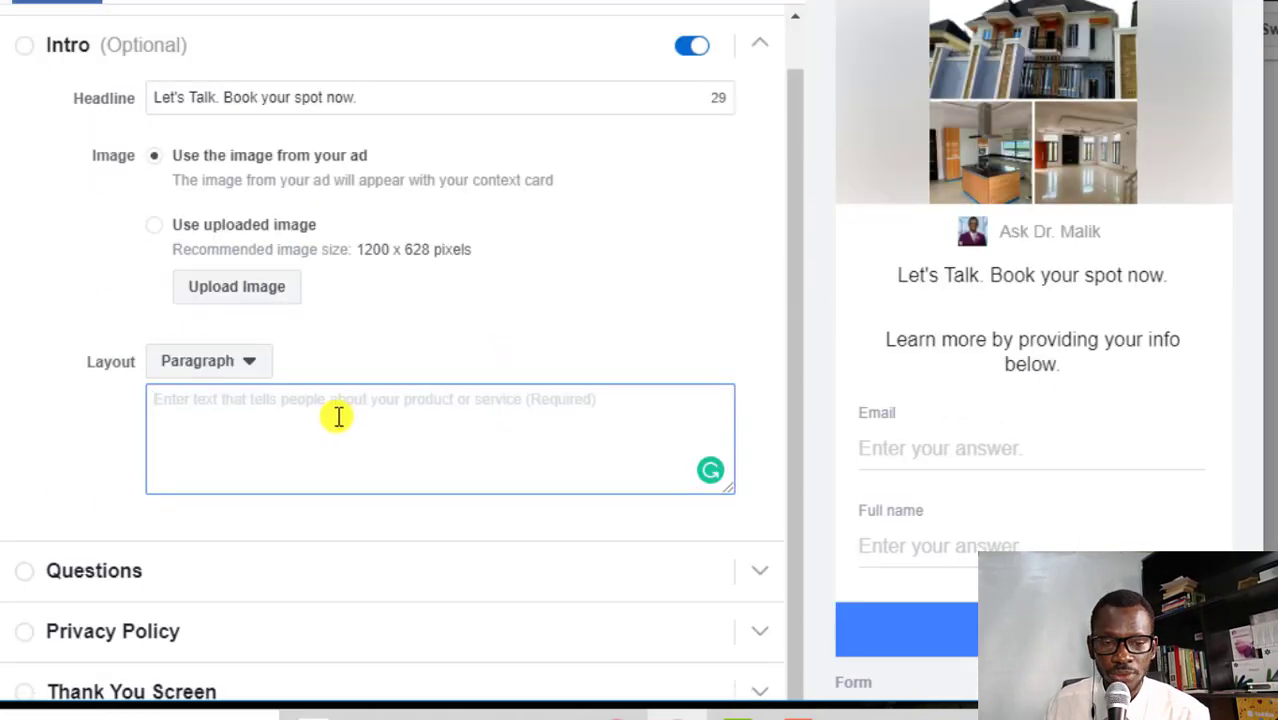
pyautogui.write('J')
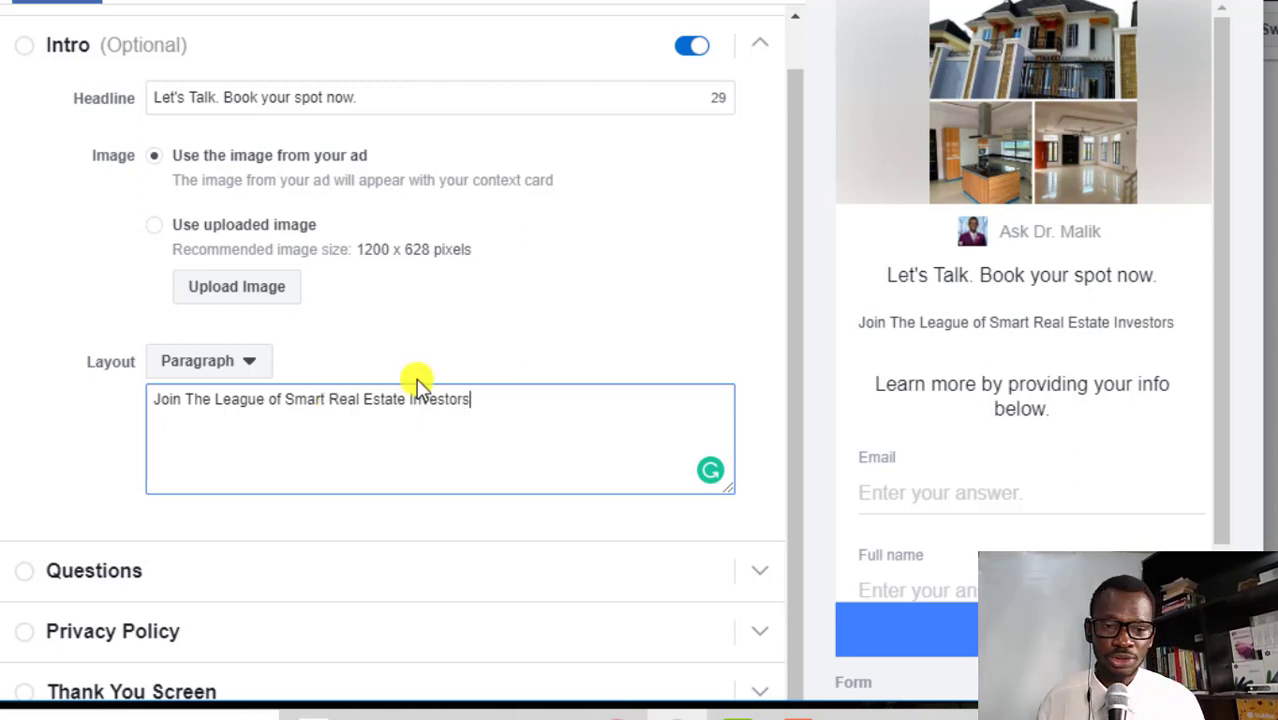
pyautogui.click(445, 352)
# In Questions, enter the headline 'Who should we book the site inspection or appointment for? Enter your details below!'
pyautogui.click(380, 570)
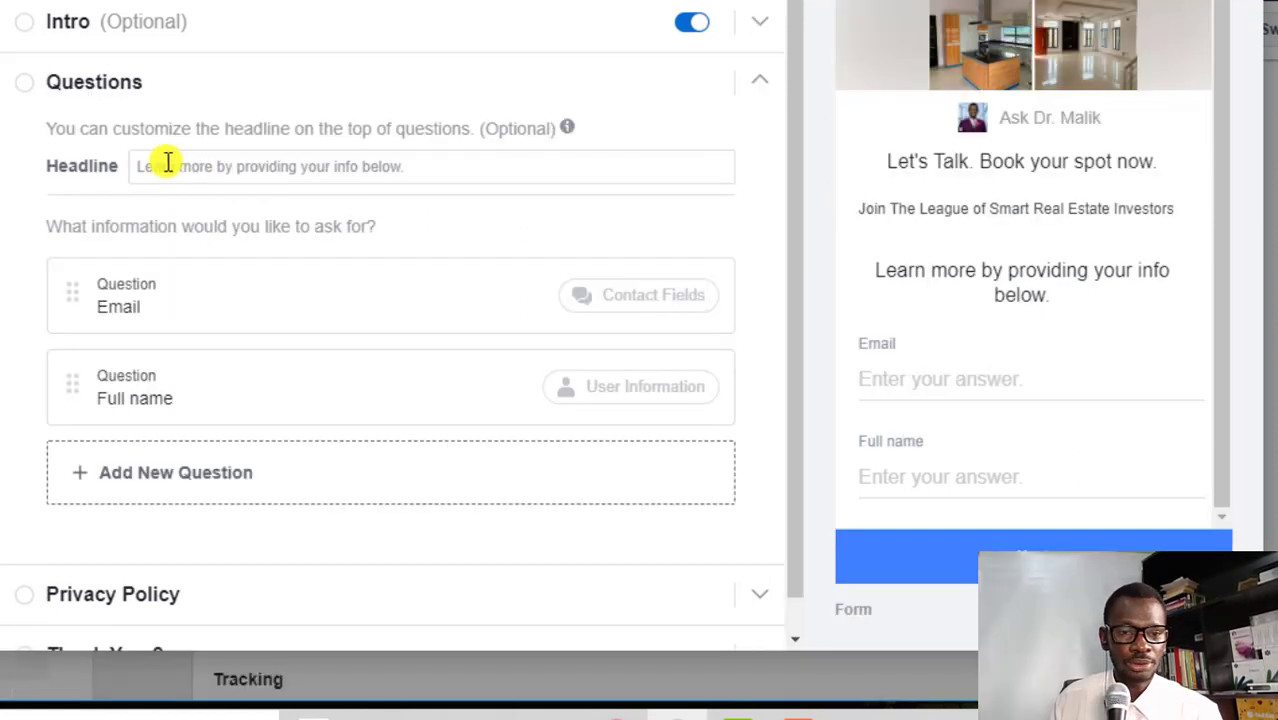
pyautogui.click(210, 166)
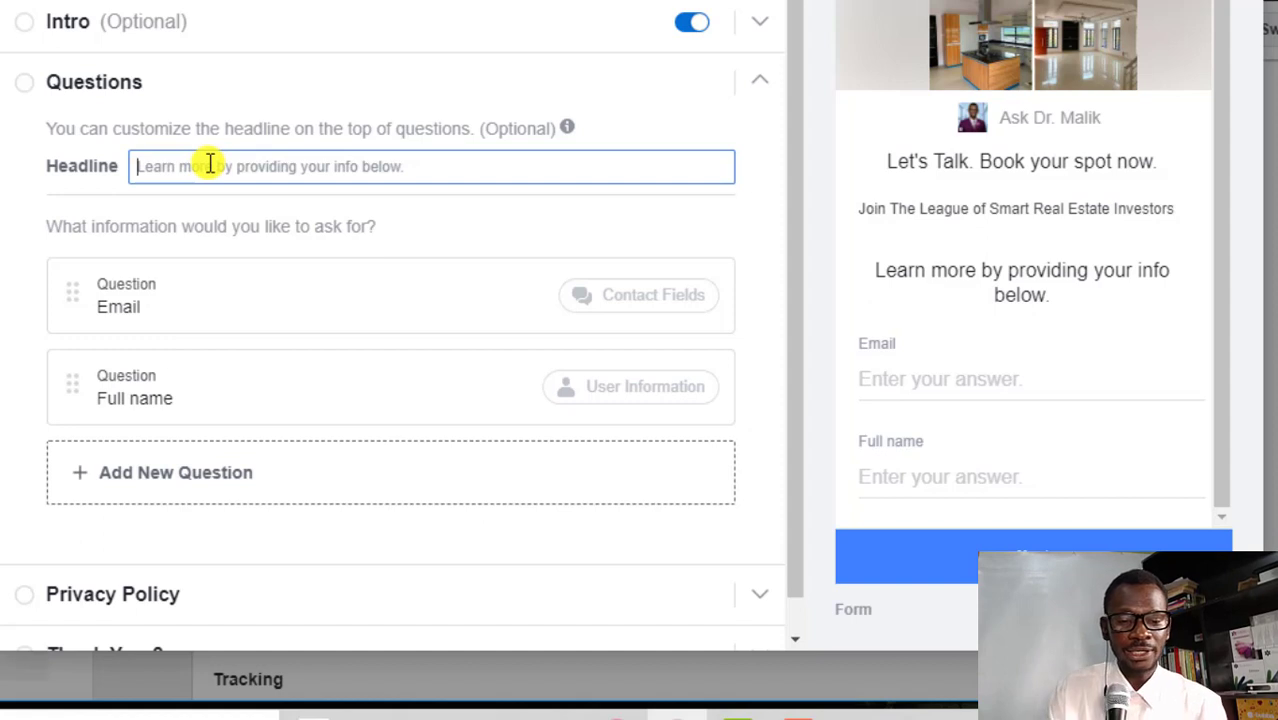
pyautogui.write('Who should we book the ')
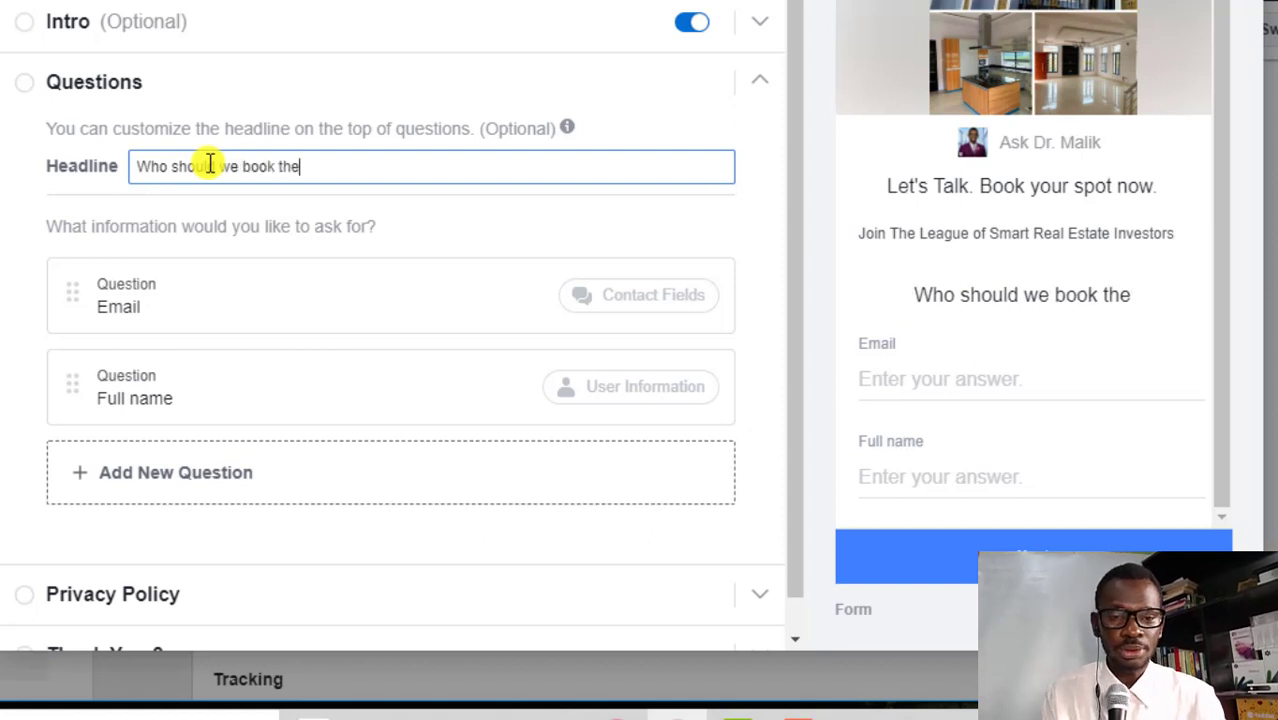
pyautogui.write('site in')
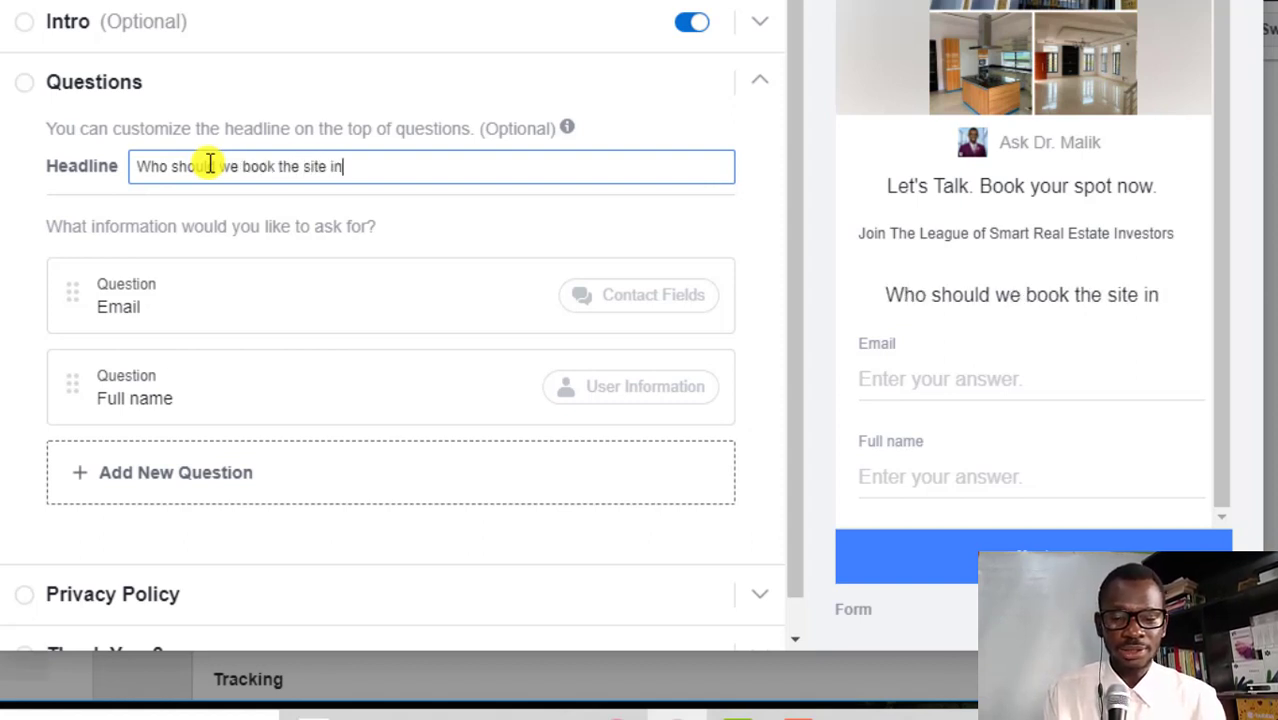
pyautogui.write('spection or ')
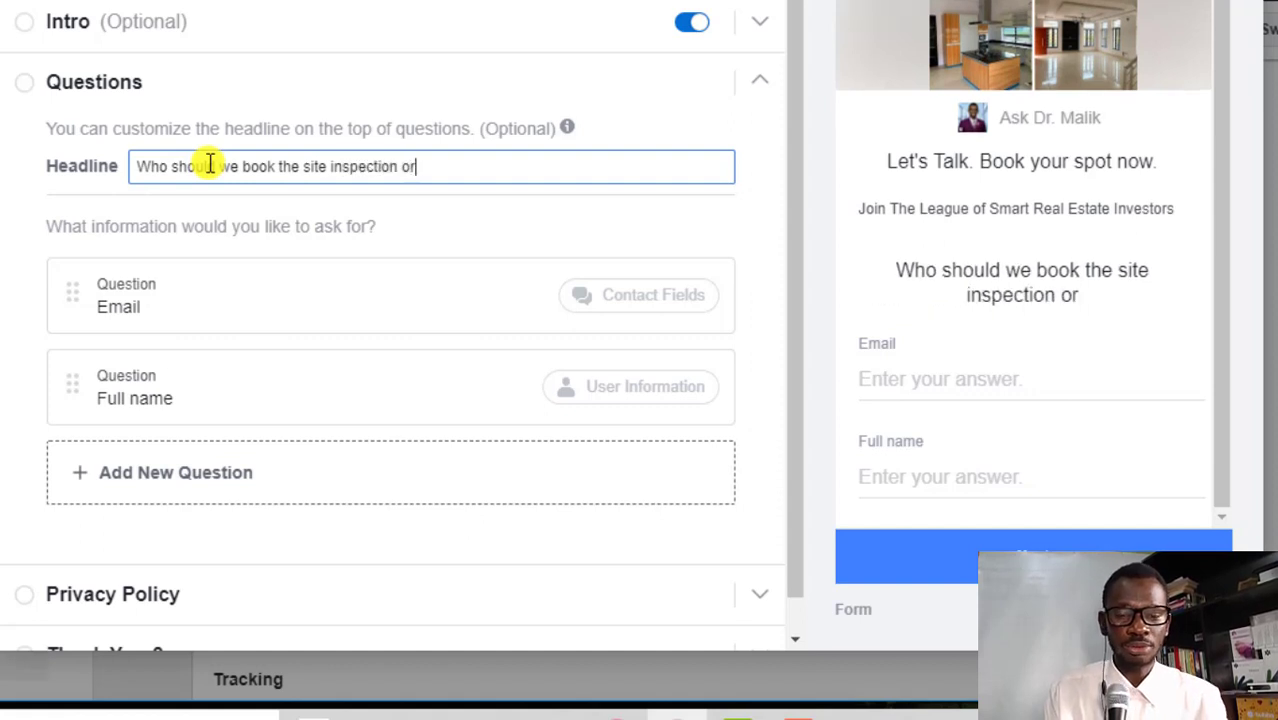
pyautogui.write('appointment for? Enter')
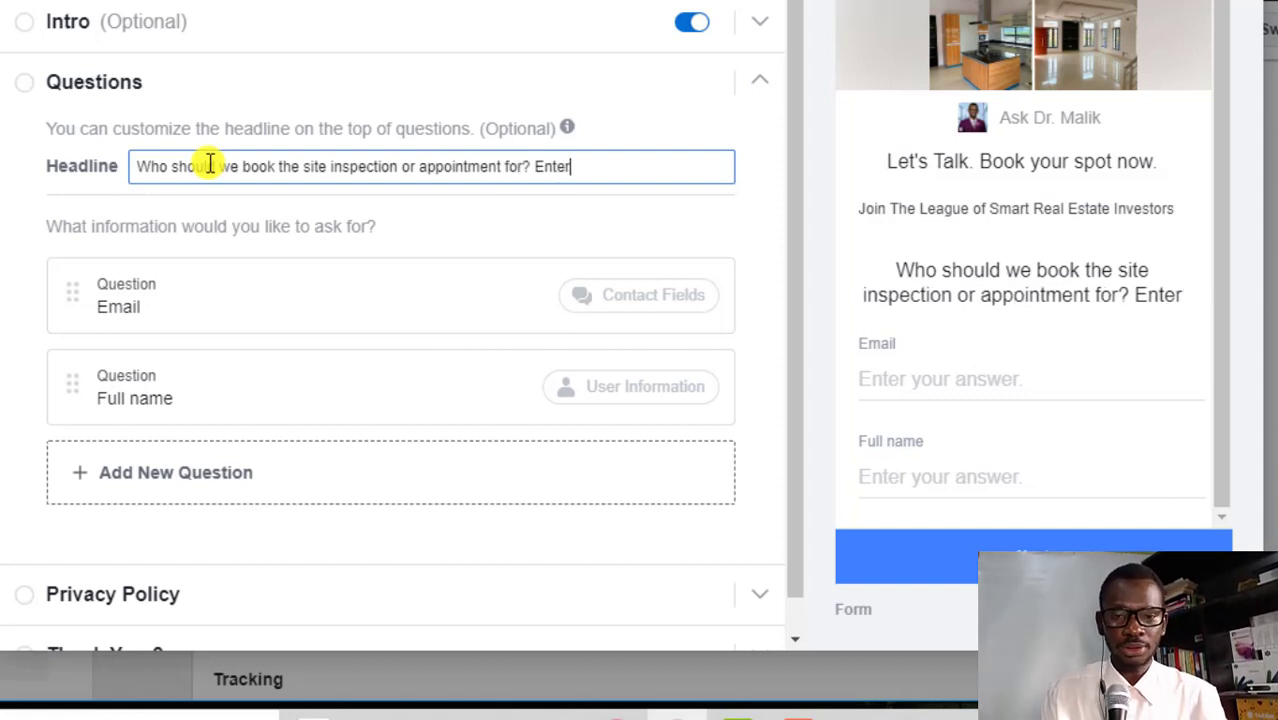
pyautogui.write(' your details')
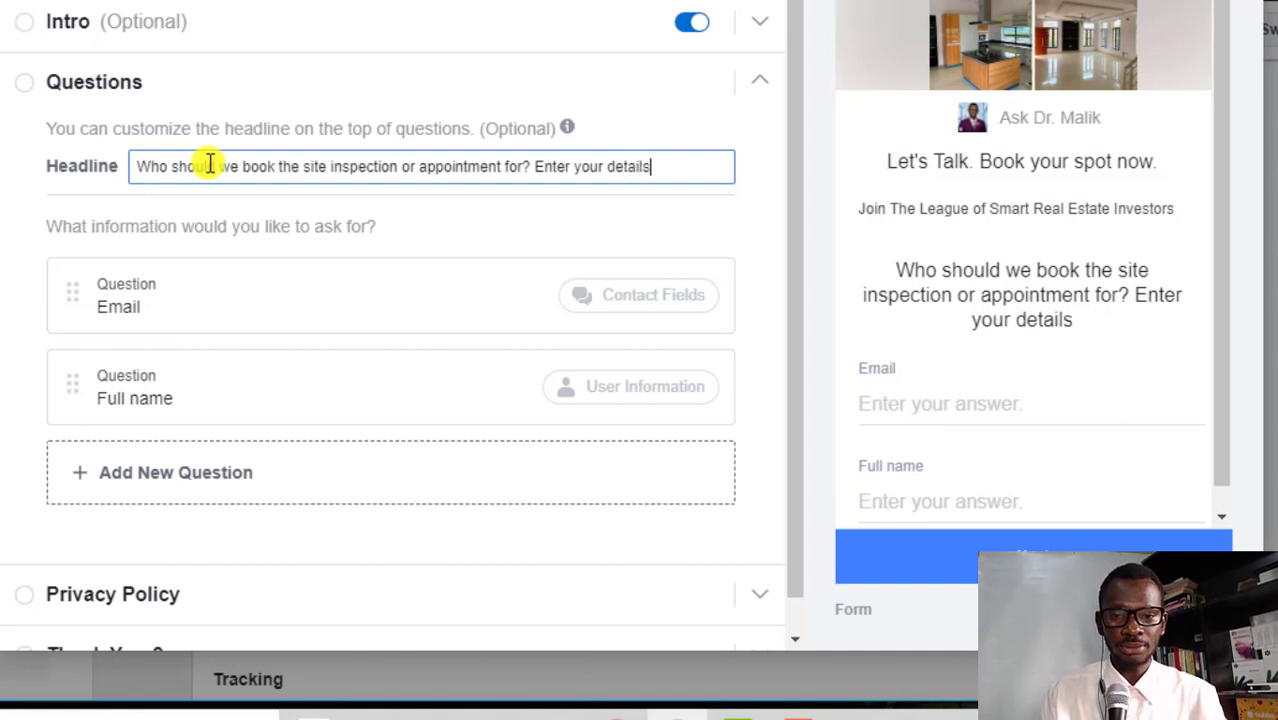
pyautogui.write(' below!')
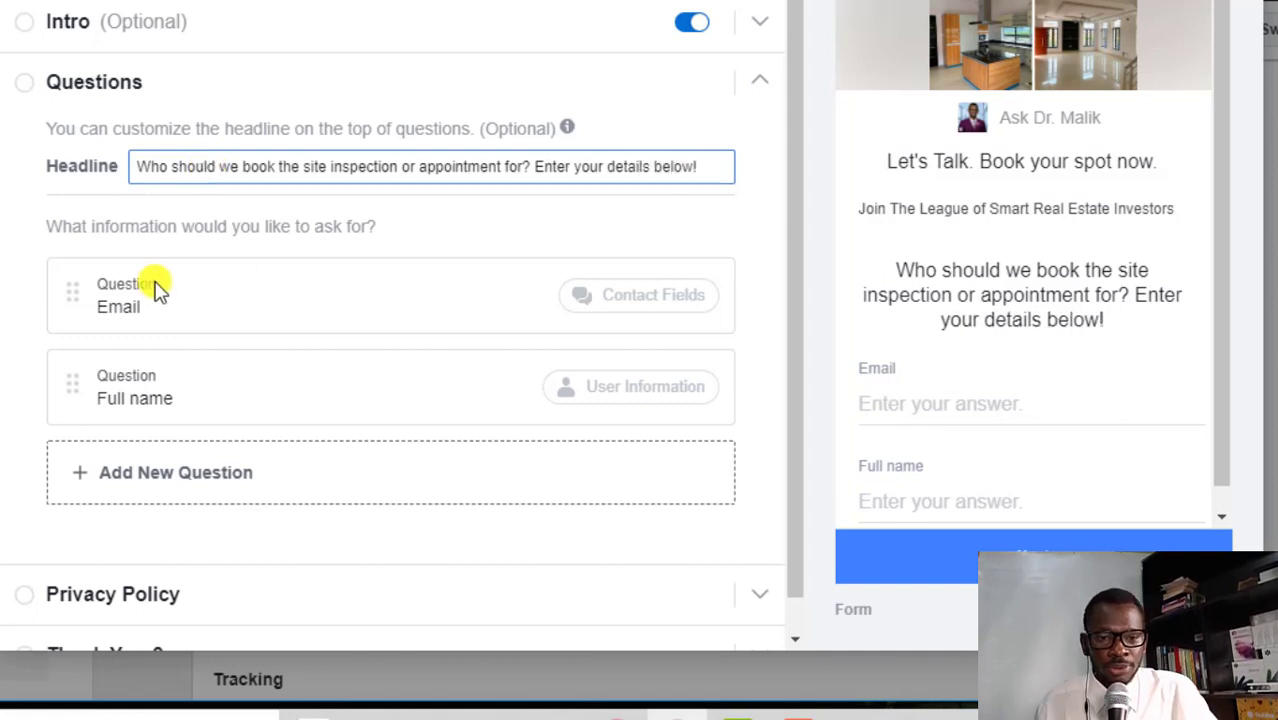
# Add a Phone number question and move Full name to the top, discarding a trial Short Answer question
pyautogui.click(124, 478)
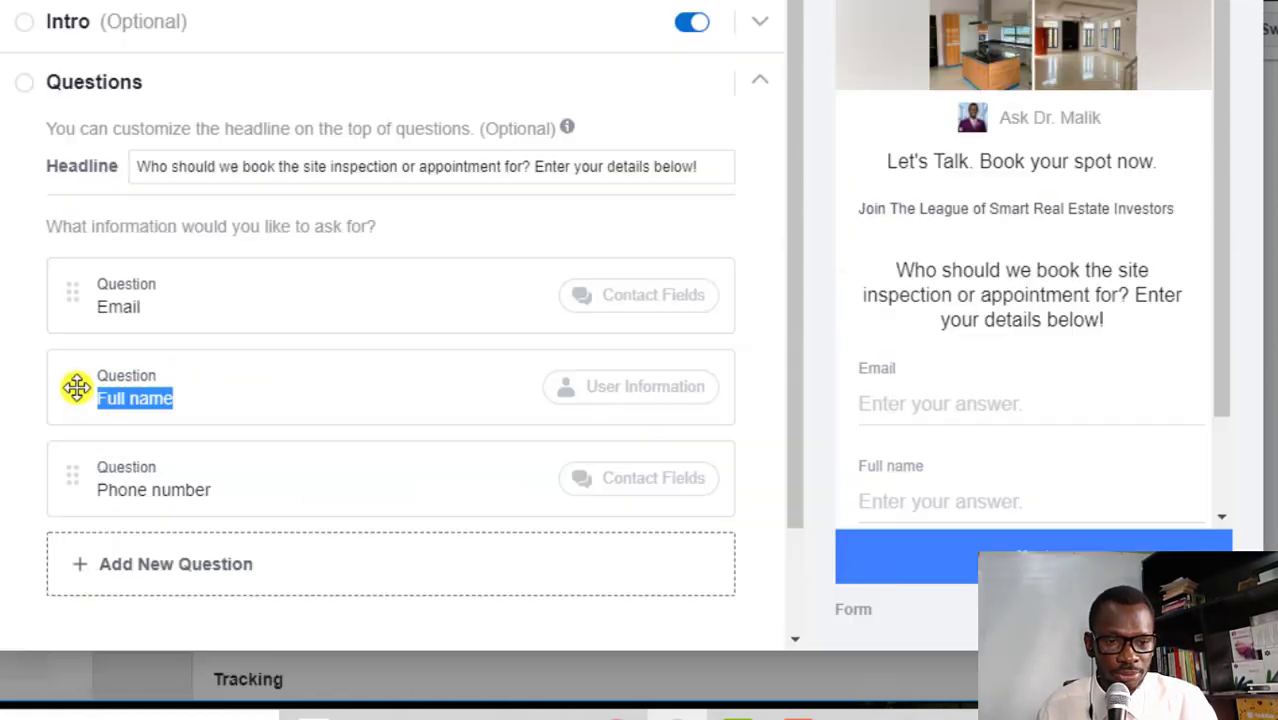
pyautogui.moveTo(74, 385); pyautogui.dragTo(77, 283)
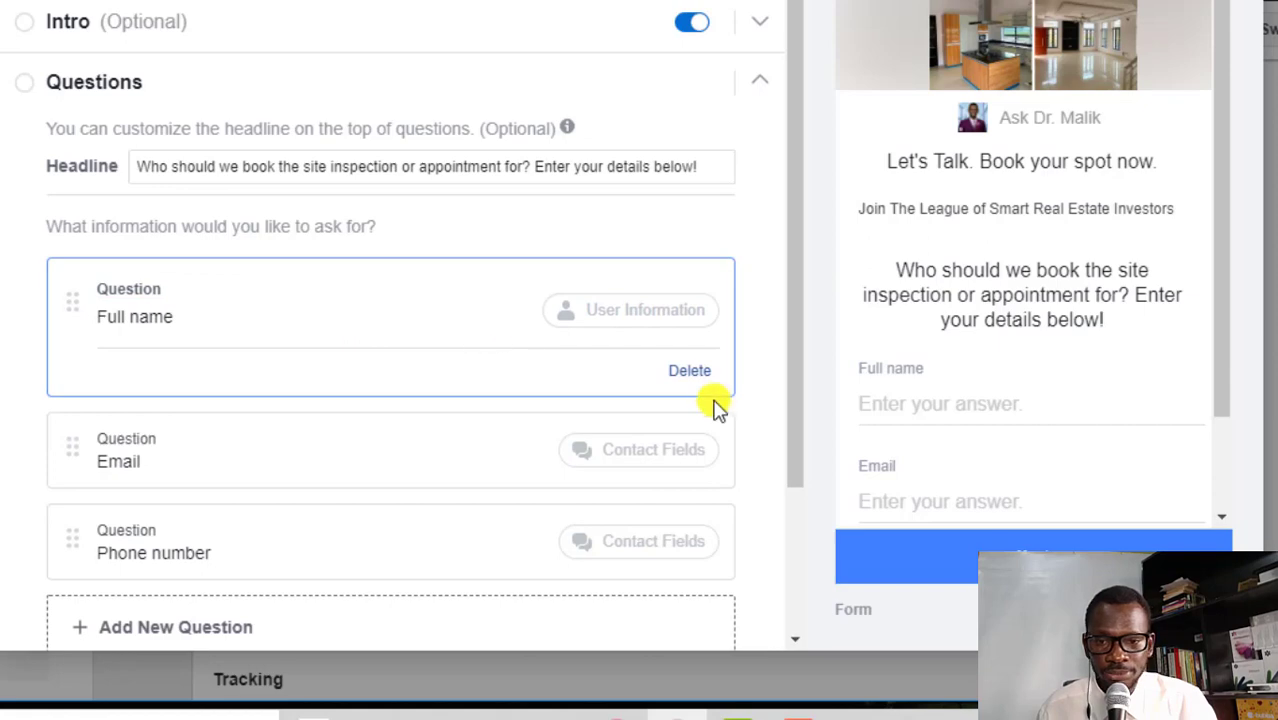
pyautogui.scroll(-1, 1030, 394)
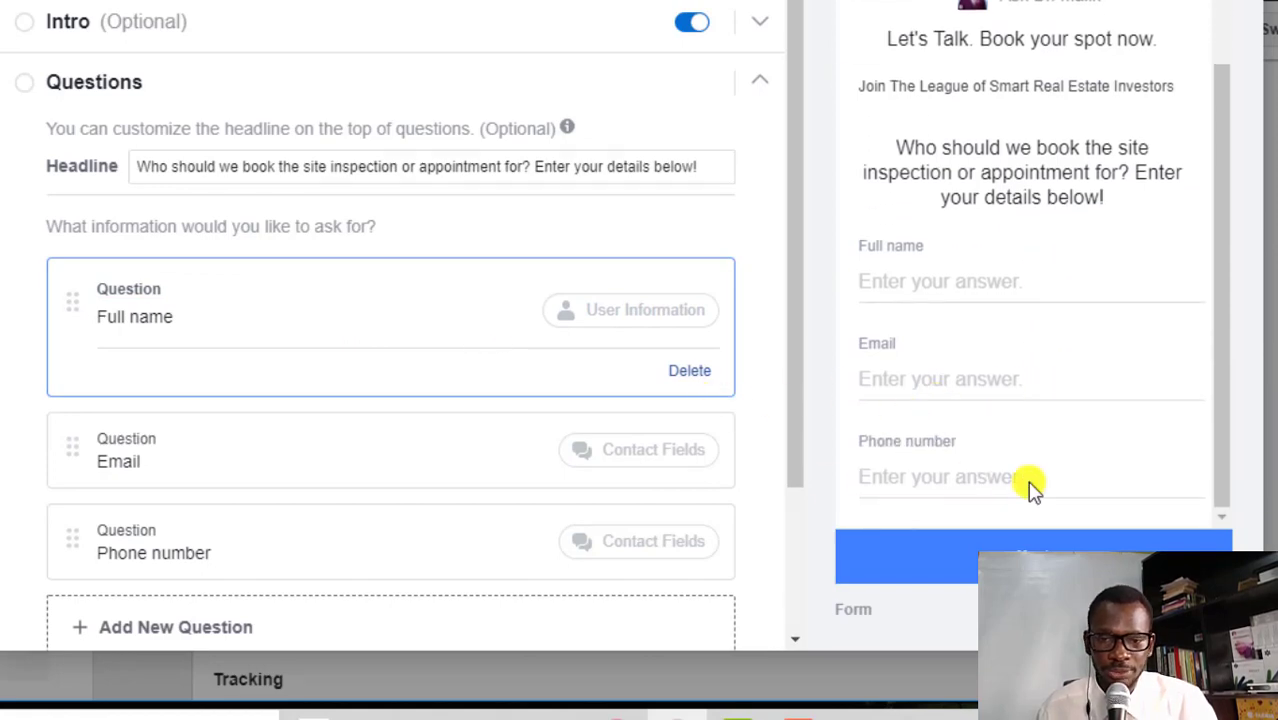
pyautogui.scroll(-2, 562, 494)
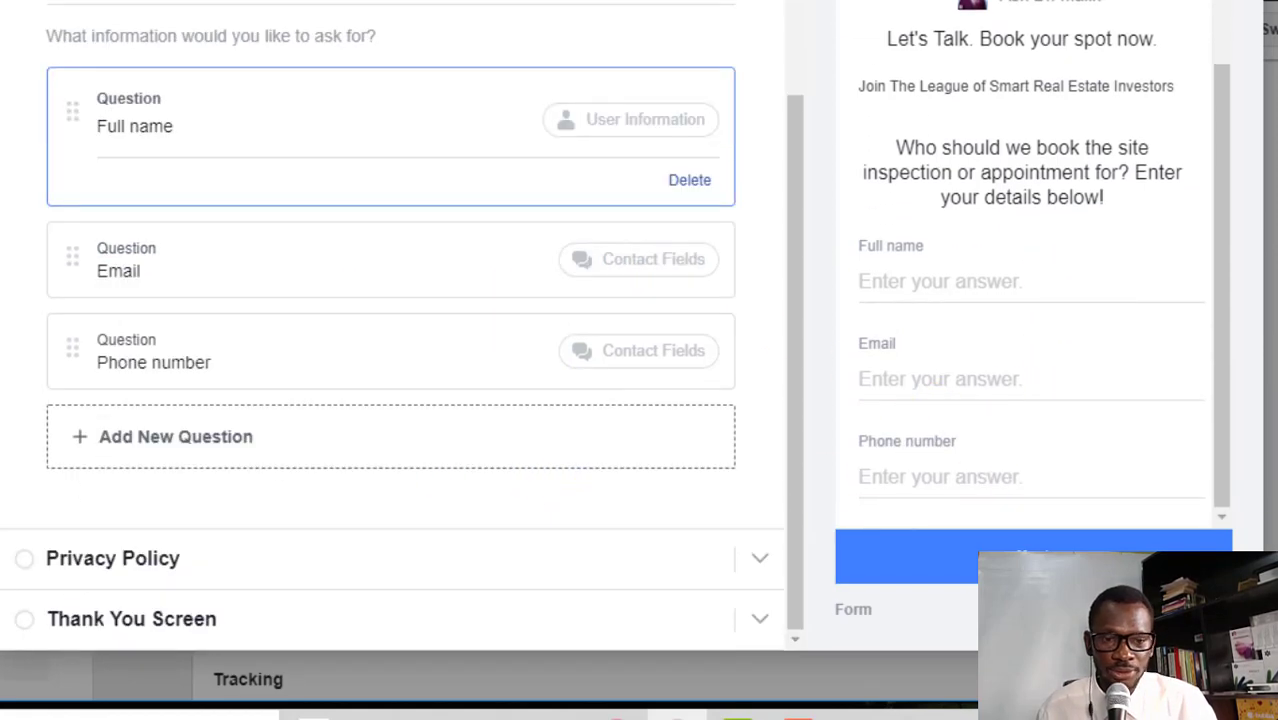
pyautogui.click(192, 446)
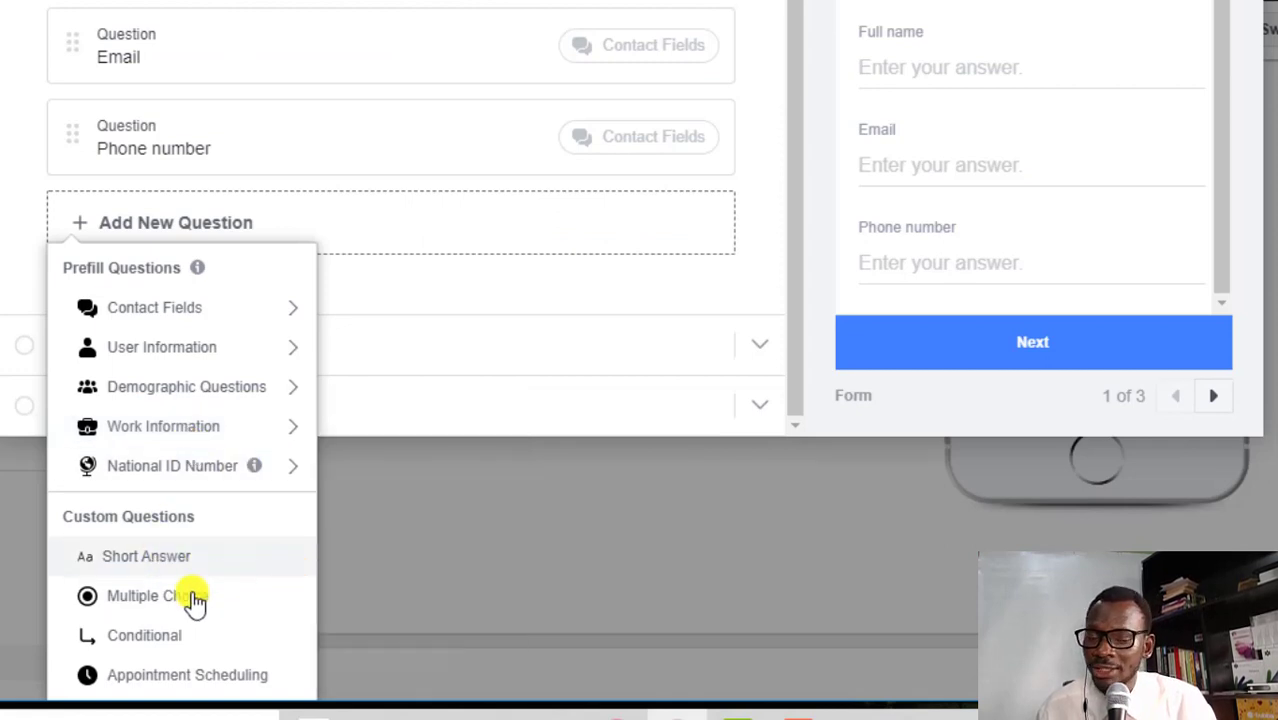
pyautogui.click(178, 557)
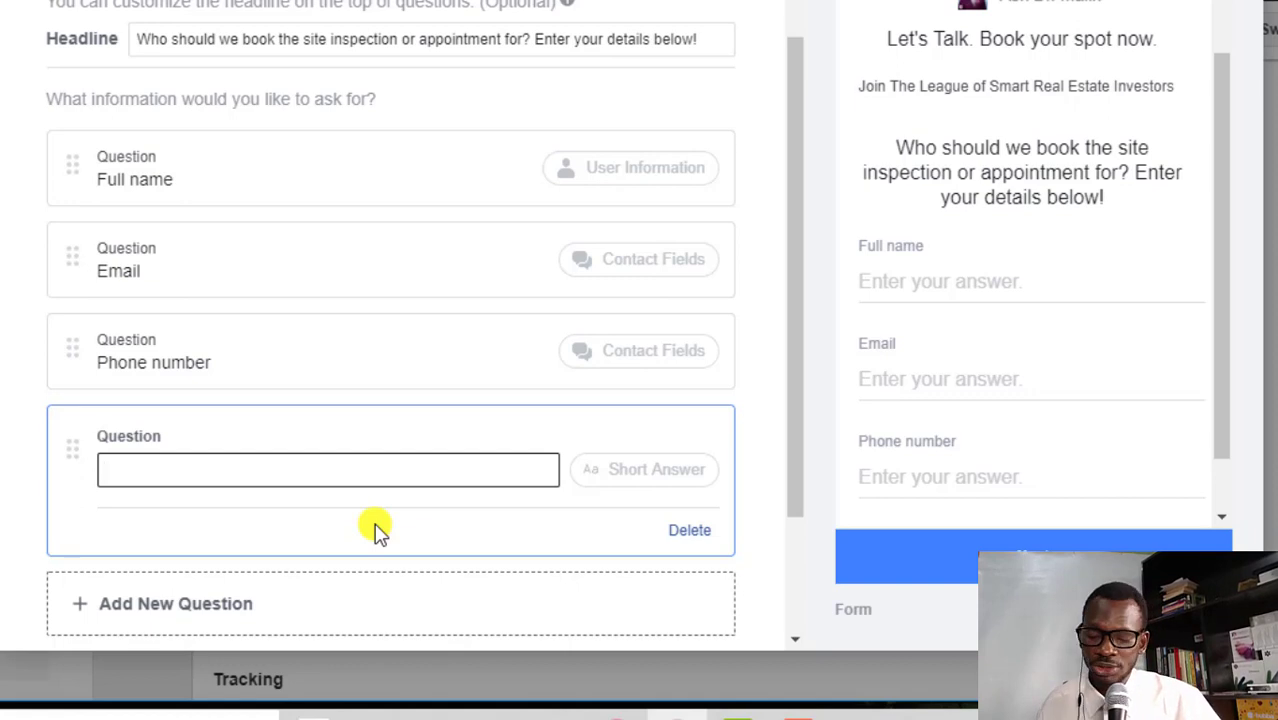
pyautogui.click(689, 530)
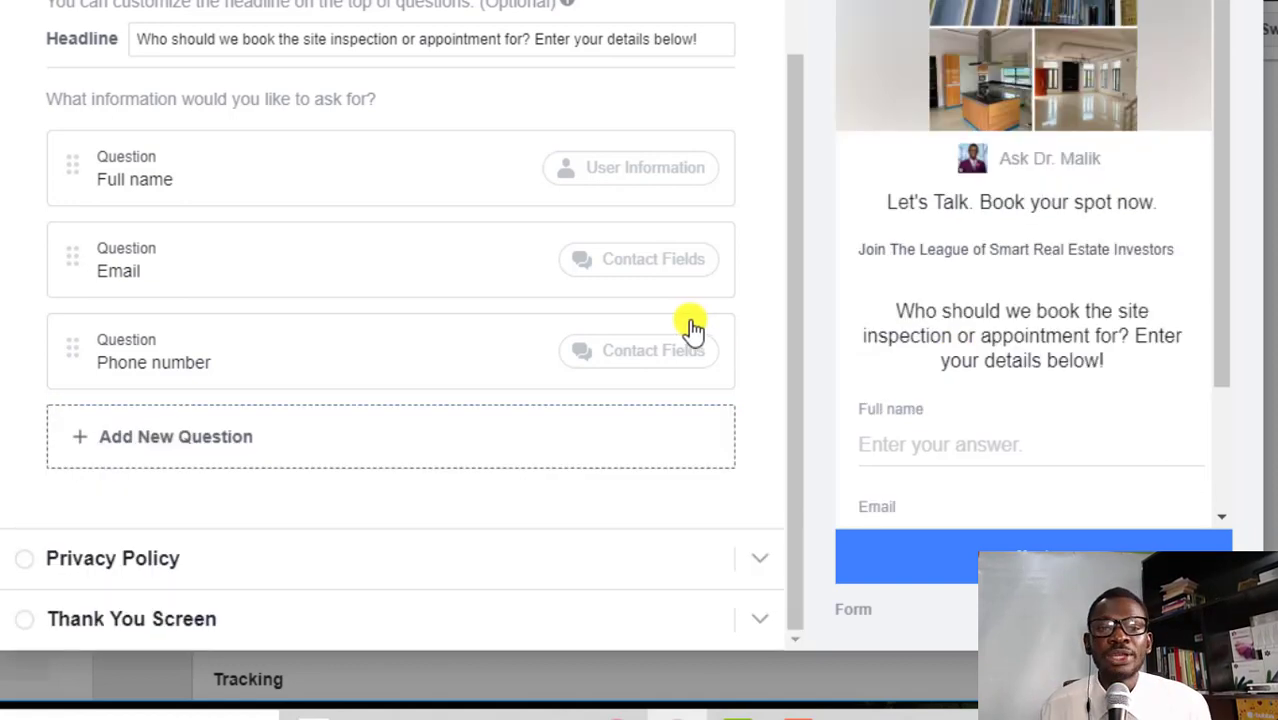
pyautogui.scroll(1, 685, 328)
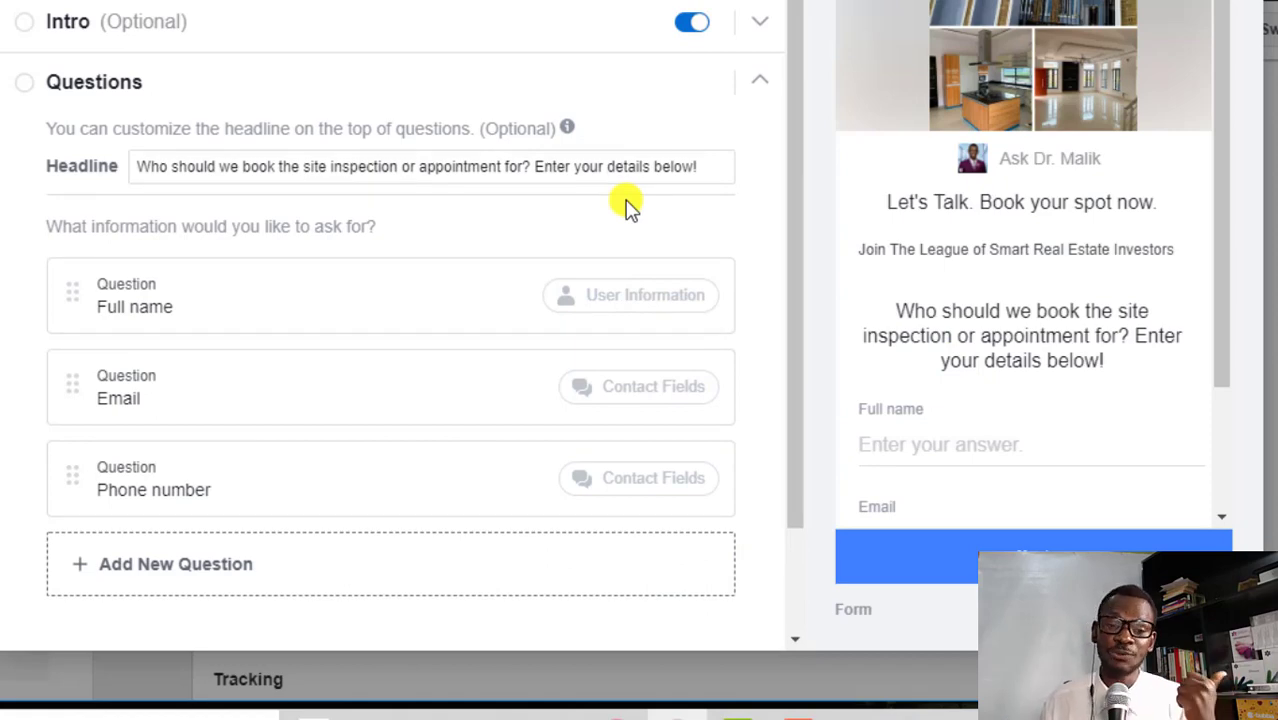
# Add a Privacy Policy link labelled 'Privacy Policy' pointing to the Page's facebook.com web address
pyautogui.scroll(-1, 23, 568)
pyautogui.click(40, 562)
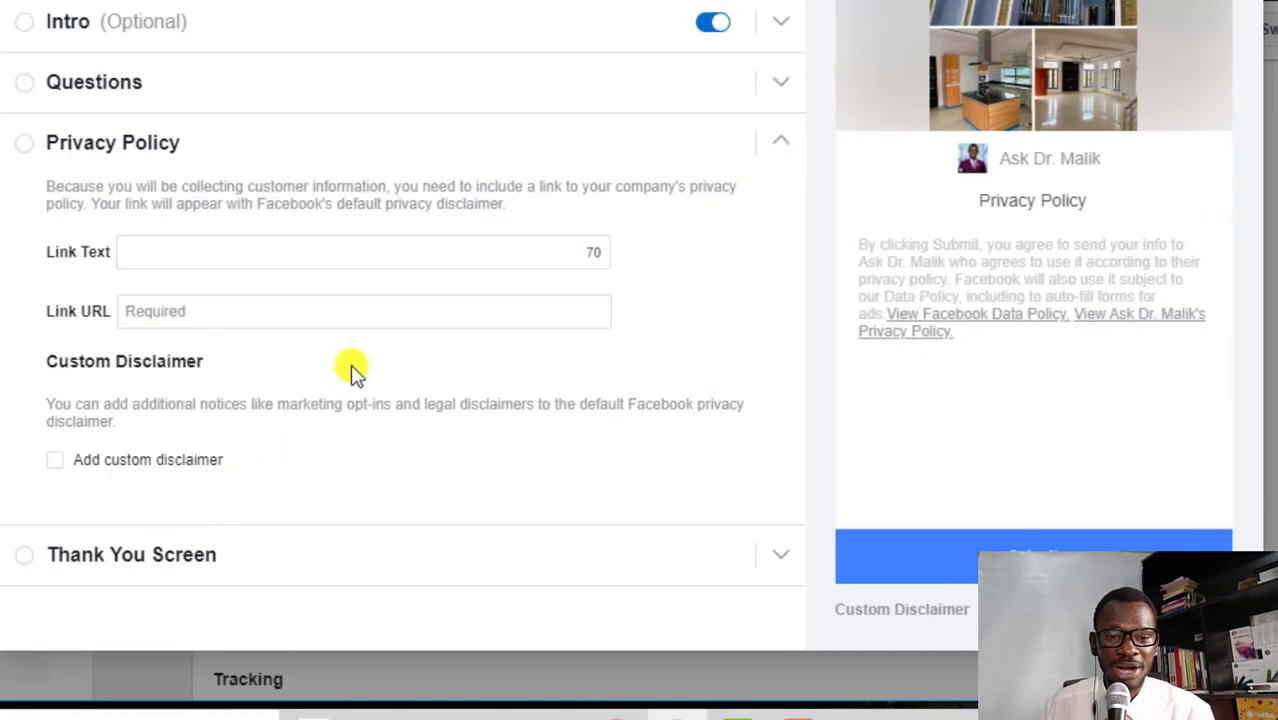
pyautogui.click(200, 240)
pyautogui.write('Priva')
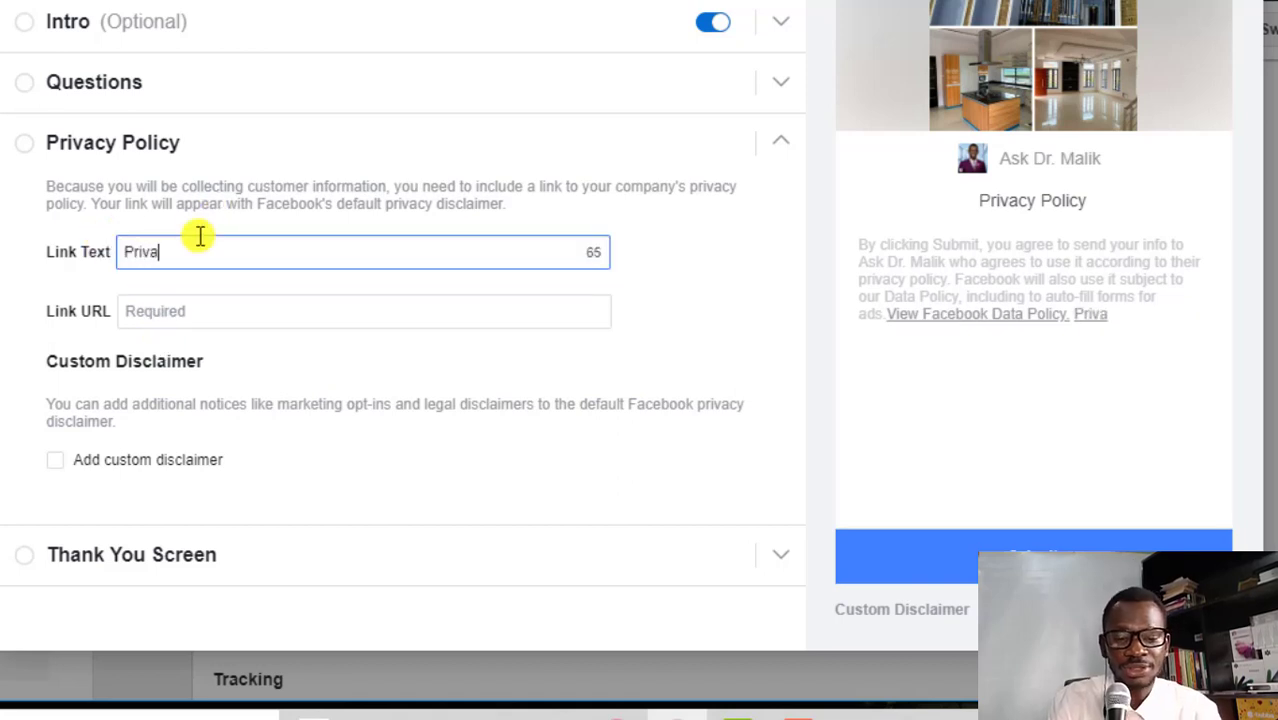
pyautogui.write('cy Policy')
pyautogui.click(216, 311)
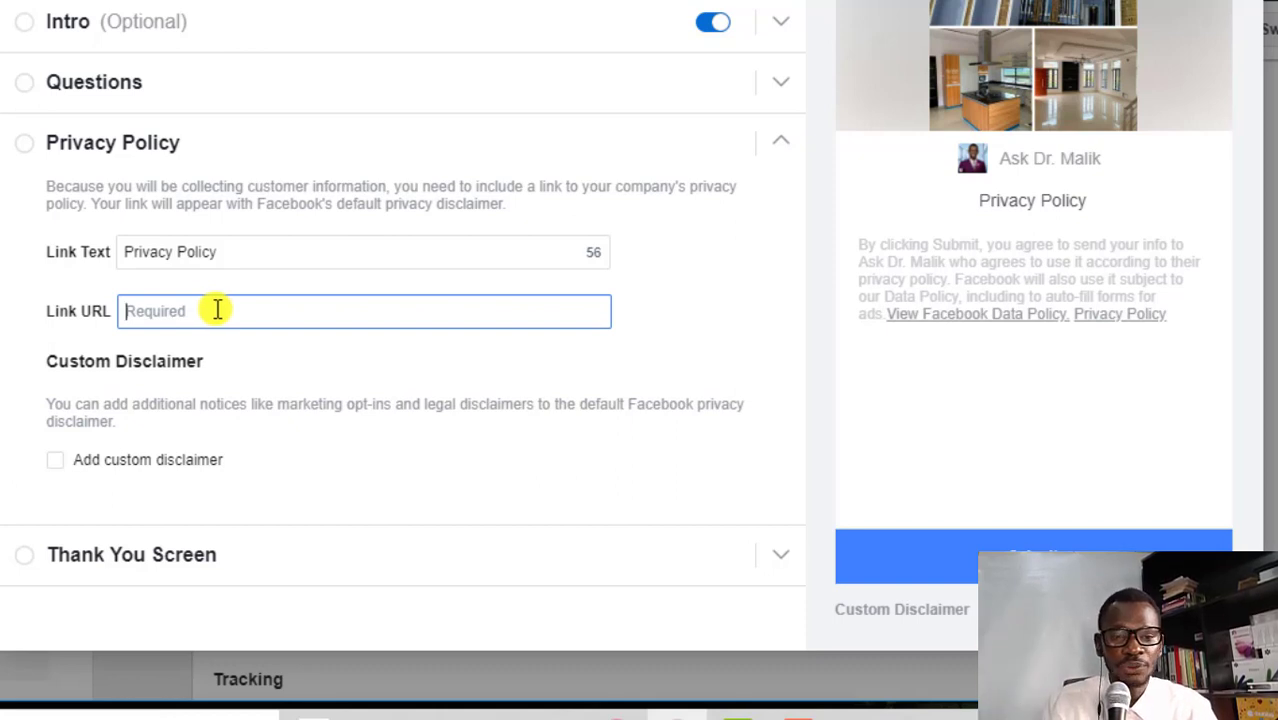
pyautogui.write('w')
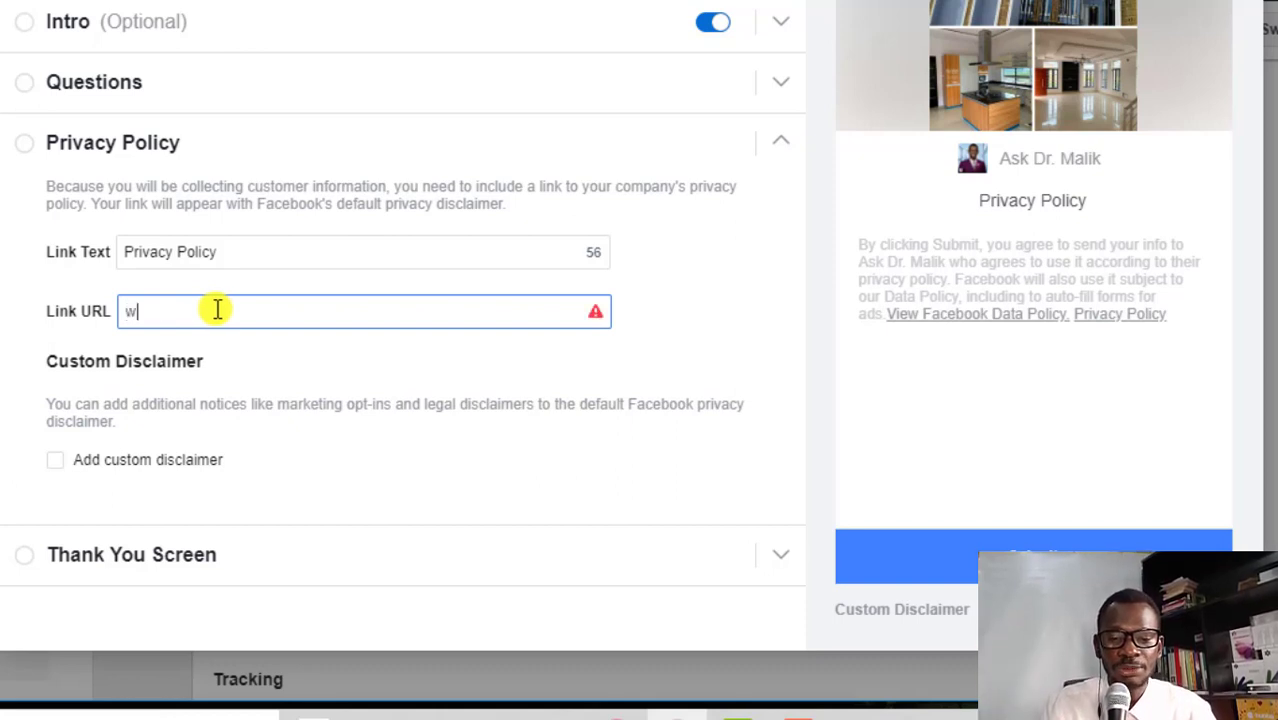
pyautogui.write('ww.facebook.com/askdrmalik')
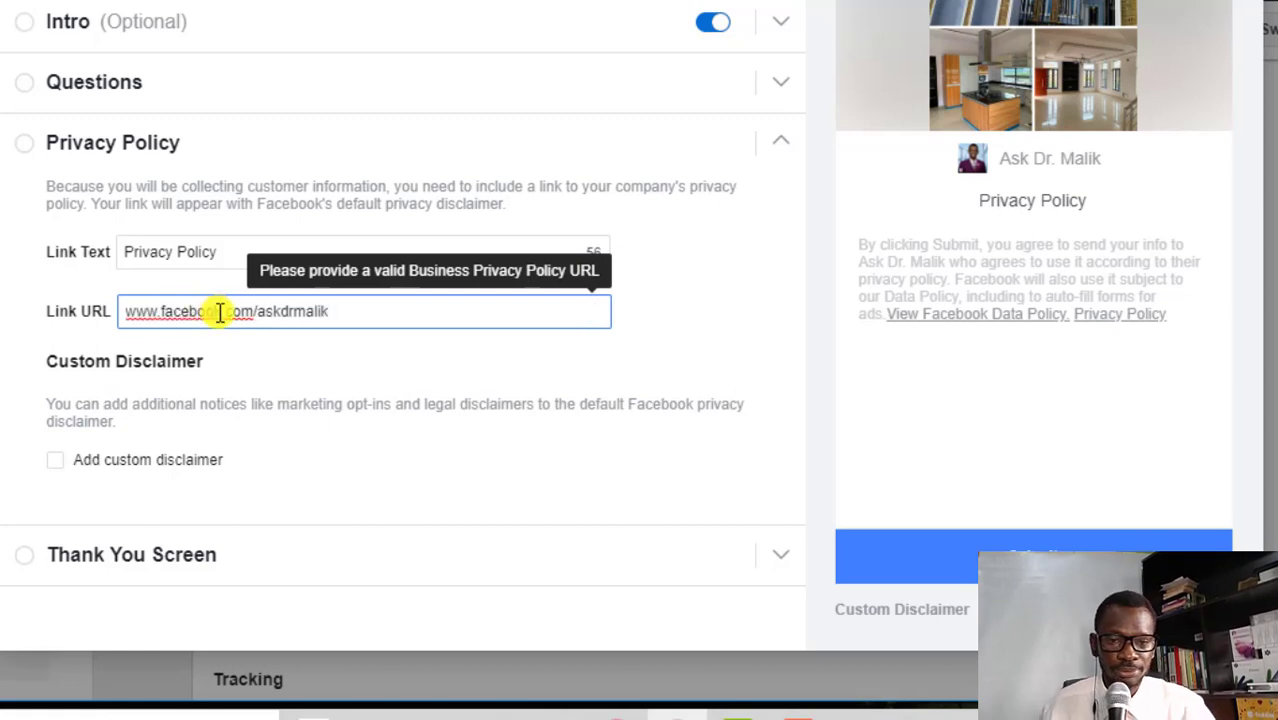
pyautogui.click(33, 565)
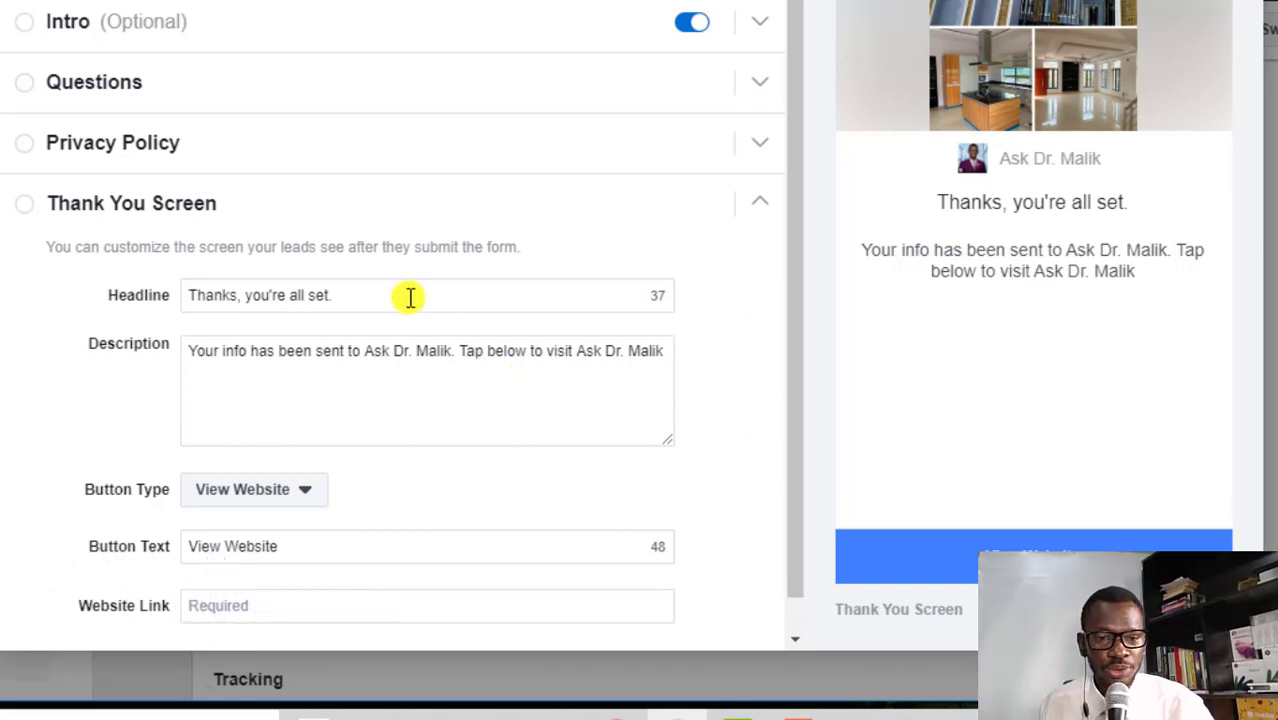
# Retitle the thank-you screen to say the realtor will call shortly, and add the 'call now to secure your spot' description
pyautogui.tripleClick(306, 295)
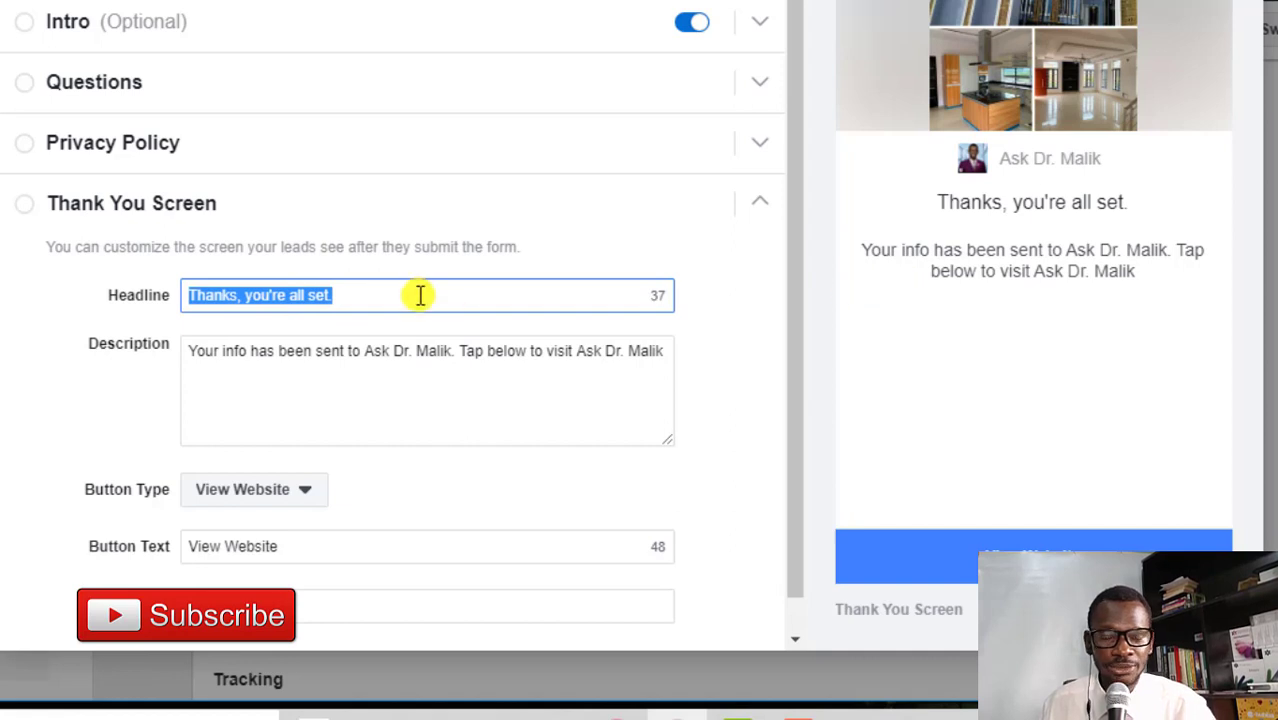
pyautogui.write('Con')
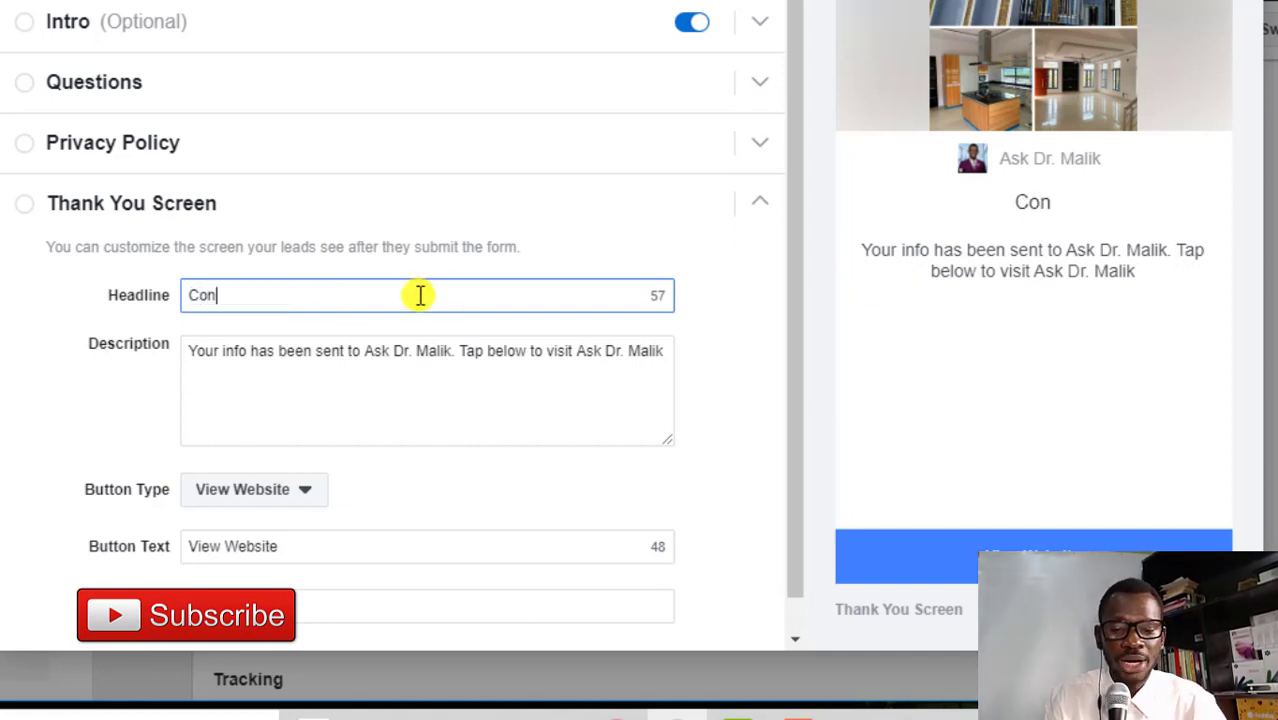
pyautogui.write('gratulations! R')
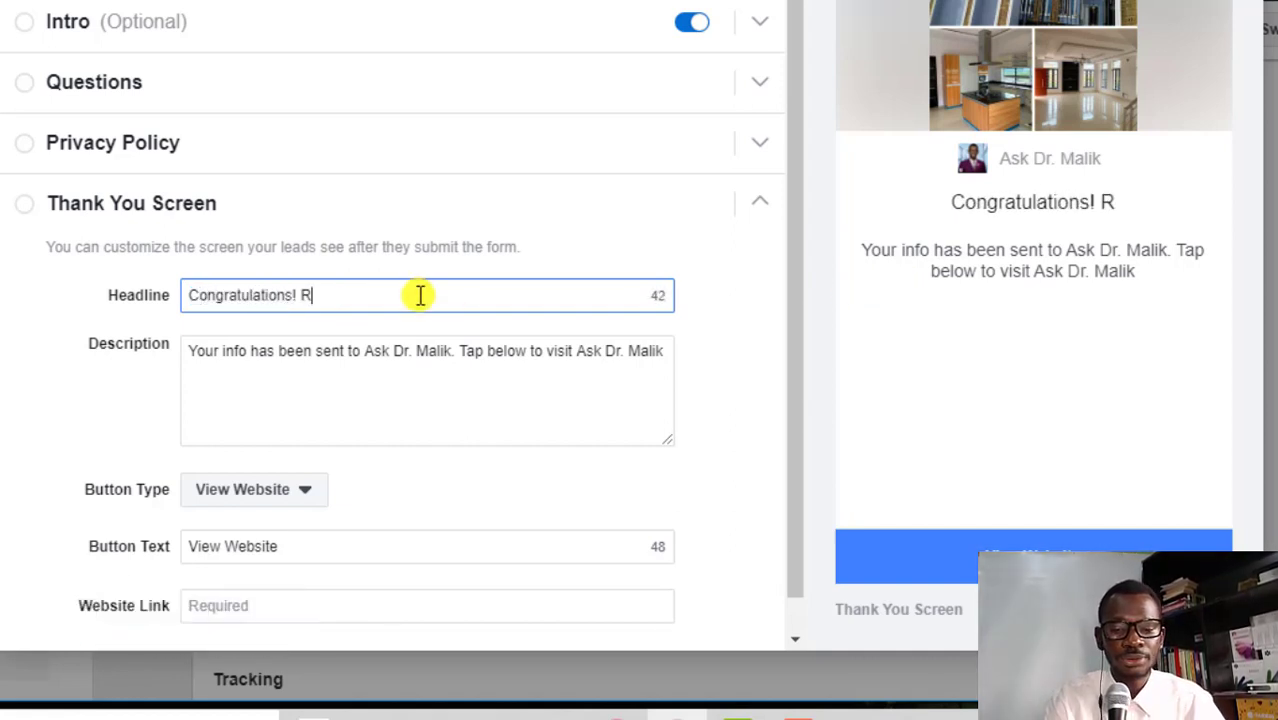
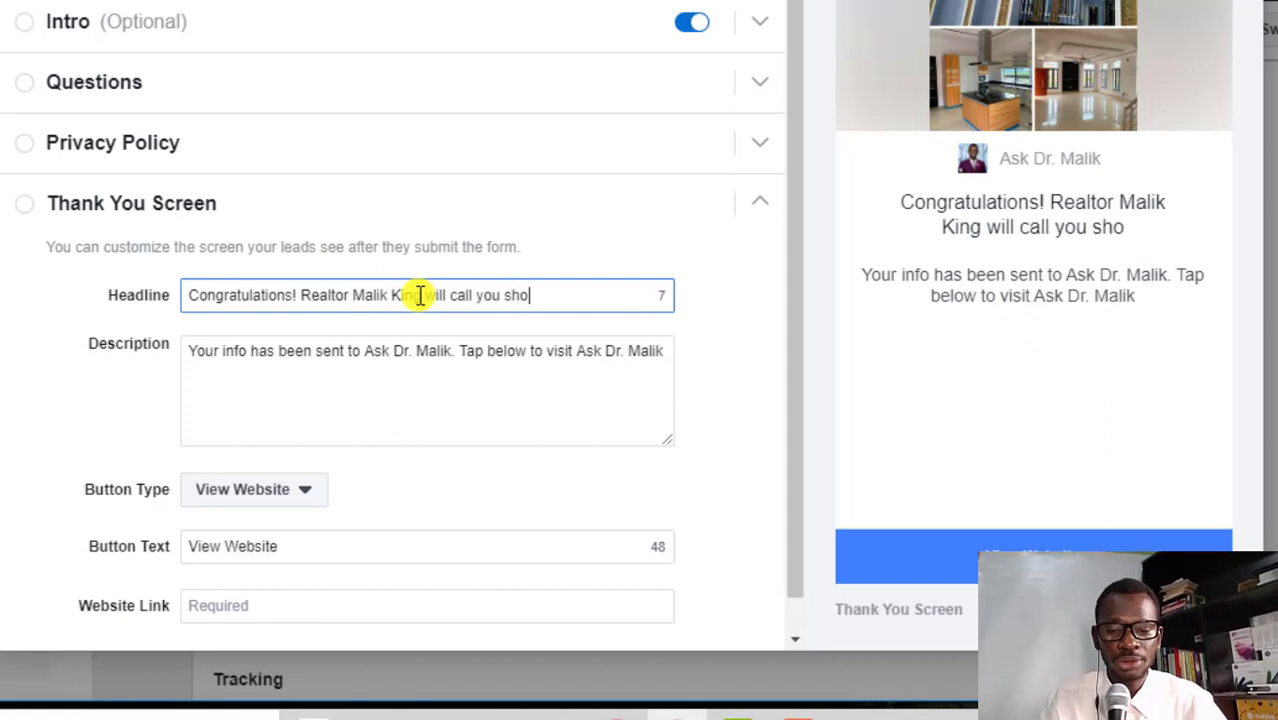
pyautogui.click(556, 349)
pyautogui.write('Bes sure to an')
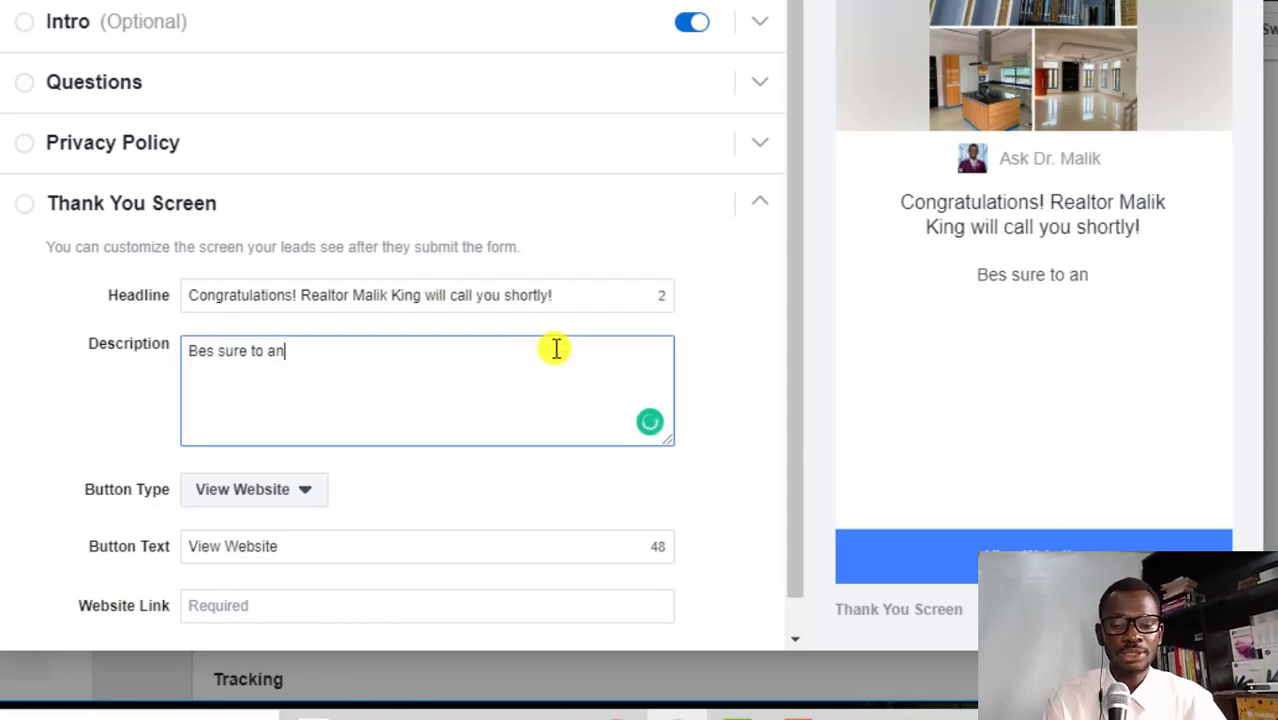
pyautogui.write('swer yo')
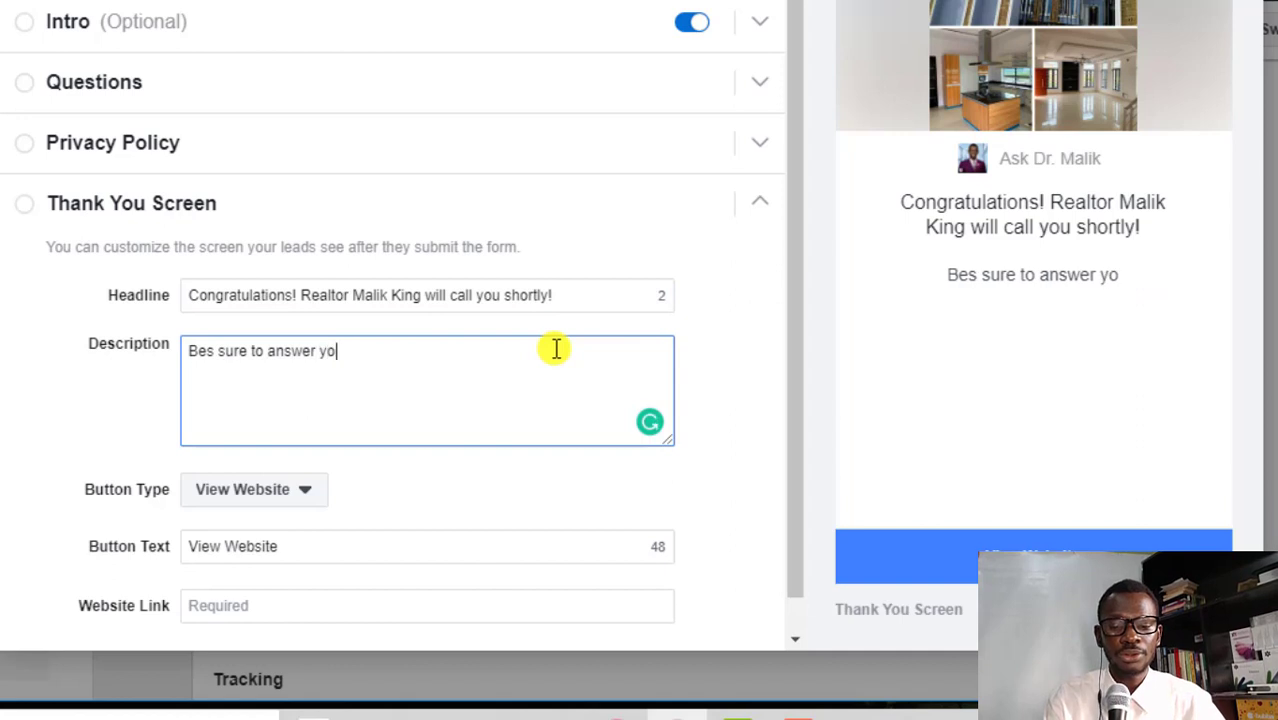
pyautogui.write('u phone so y')
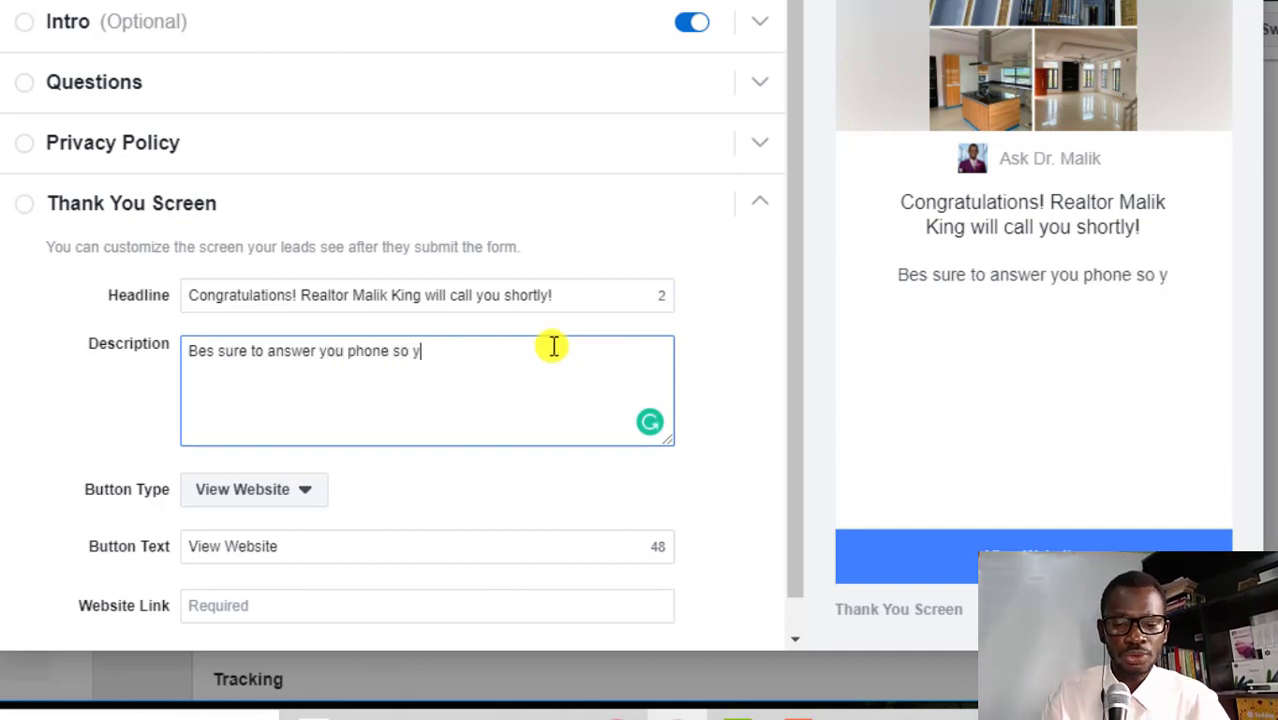
pyautogui.write('ou dont miss yo')
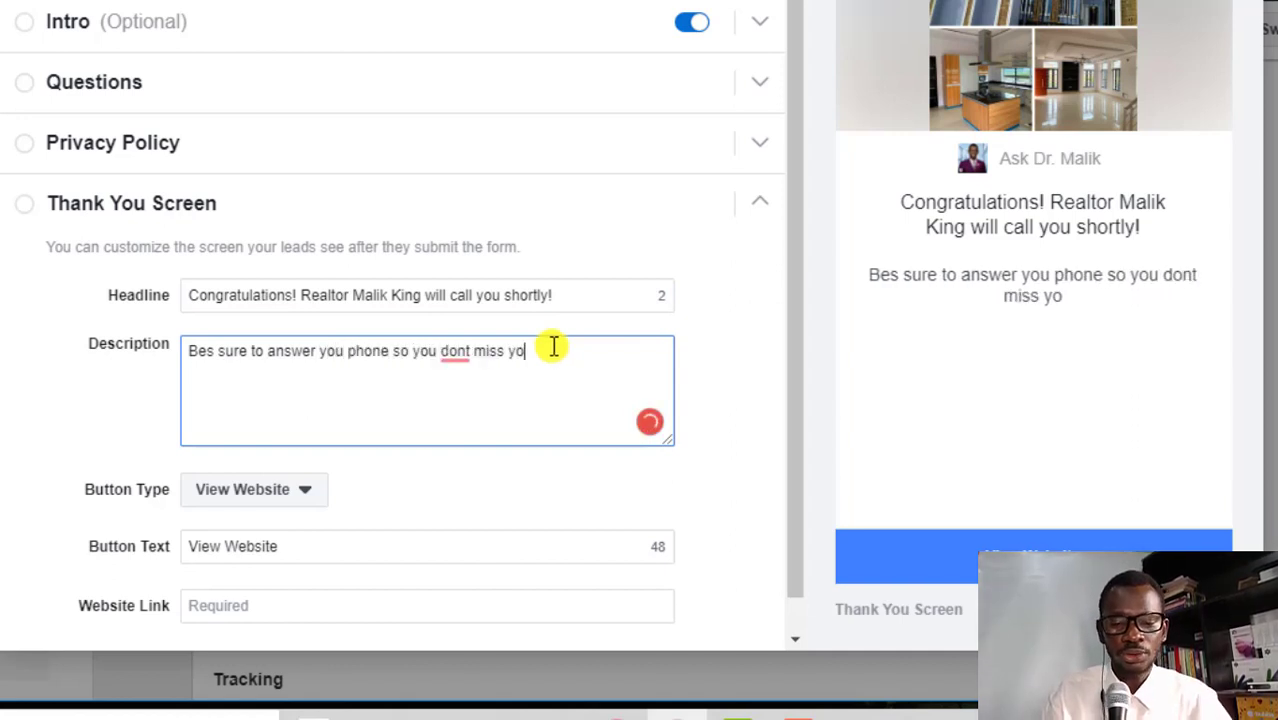
pyautogui.write('ur spot because these are ')
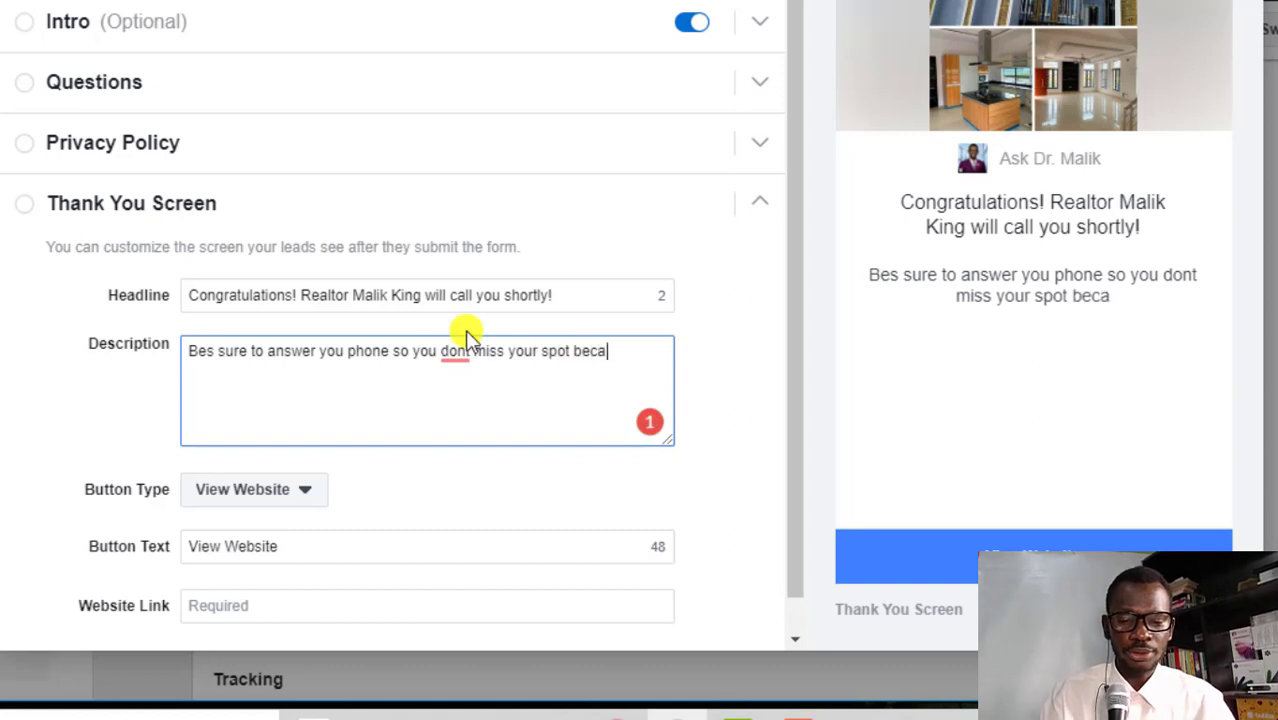
pyautogui.write('hot deals moving fast!')
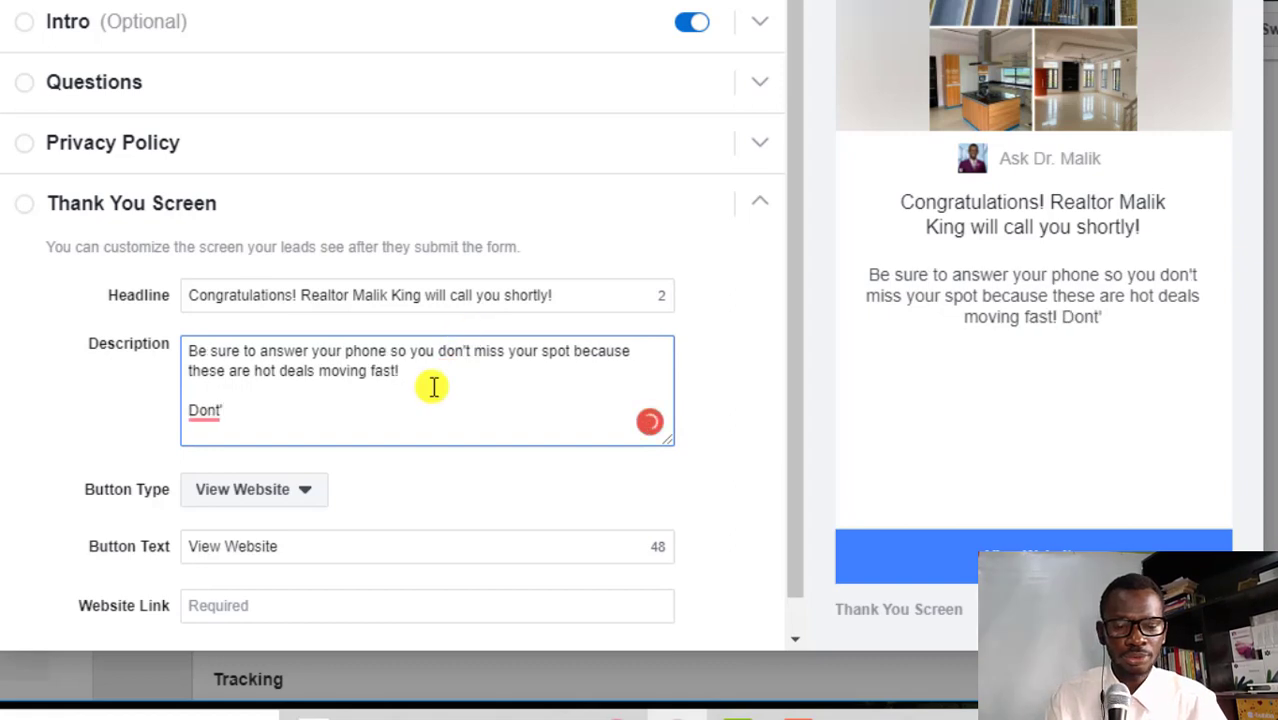
pyautogui.press('BackSpace')
pyautogui.write('t wa')
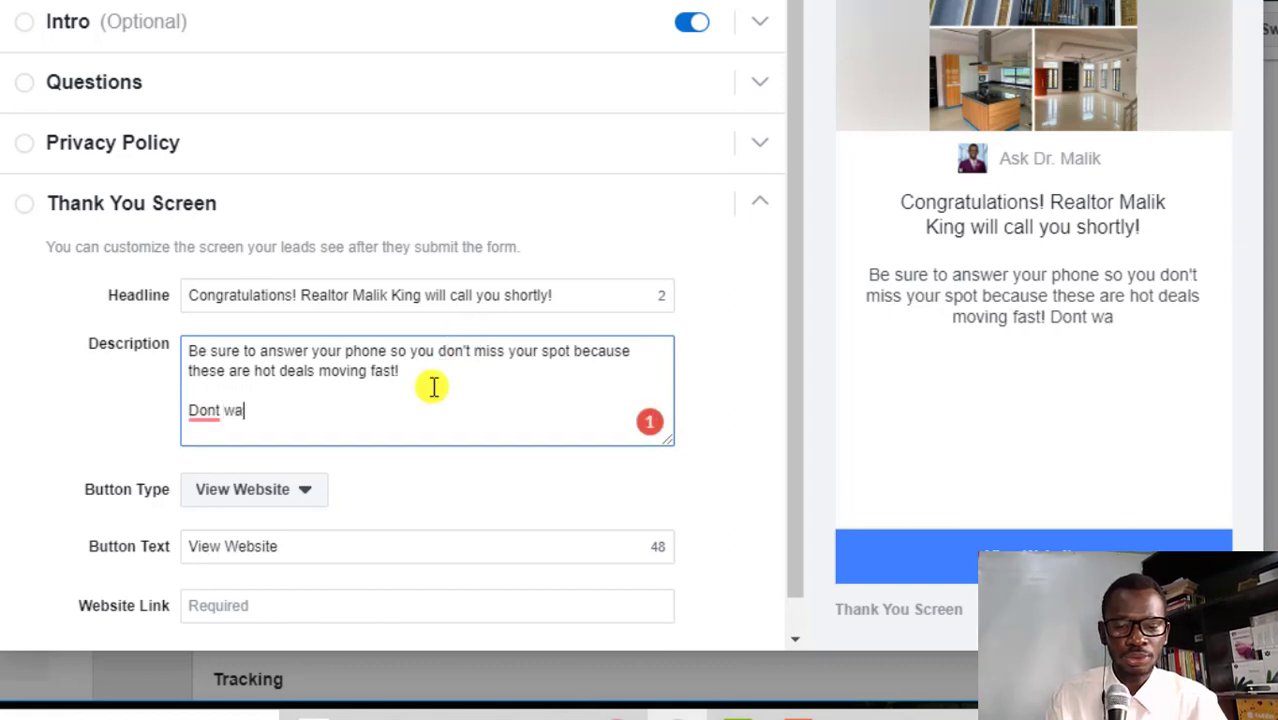
pyautogui.write('nt to wait? Then...call now ')
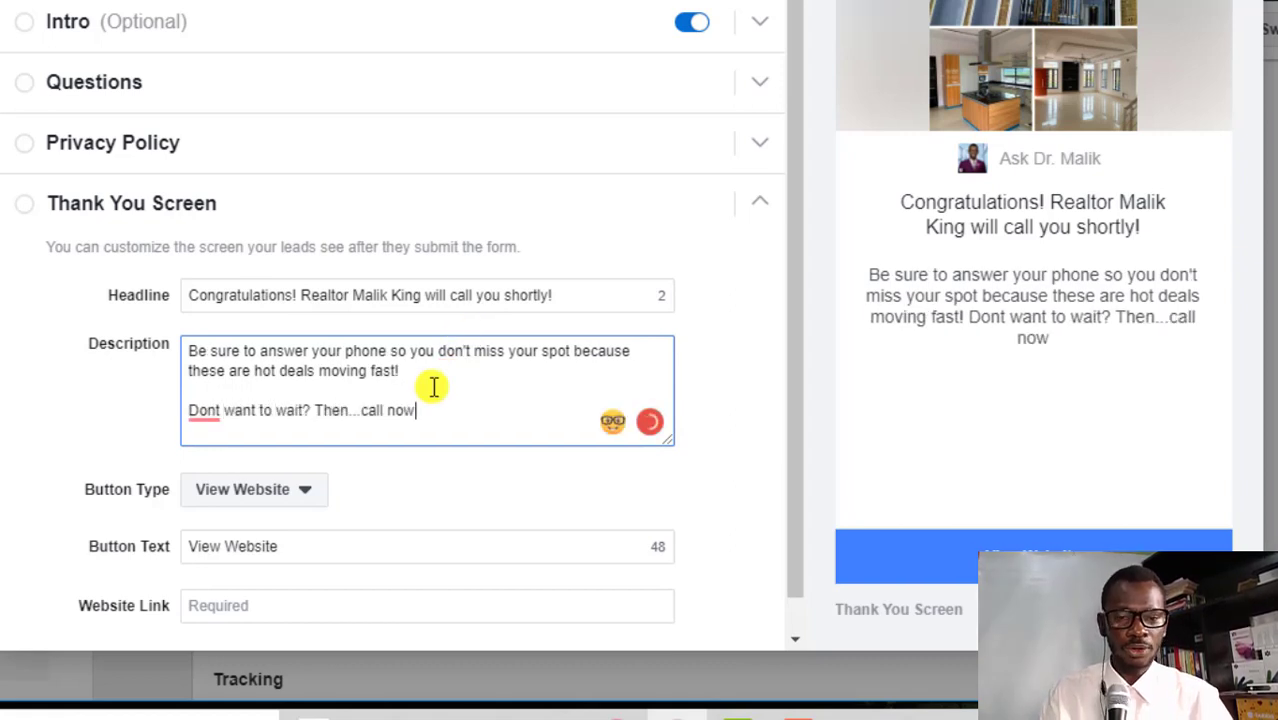
pyautogui.write('to secure yo')
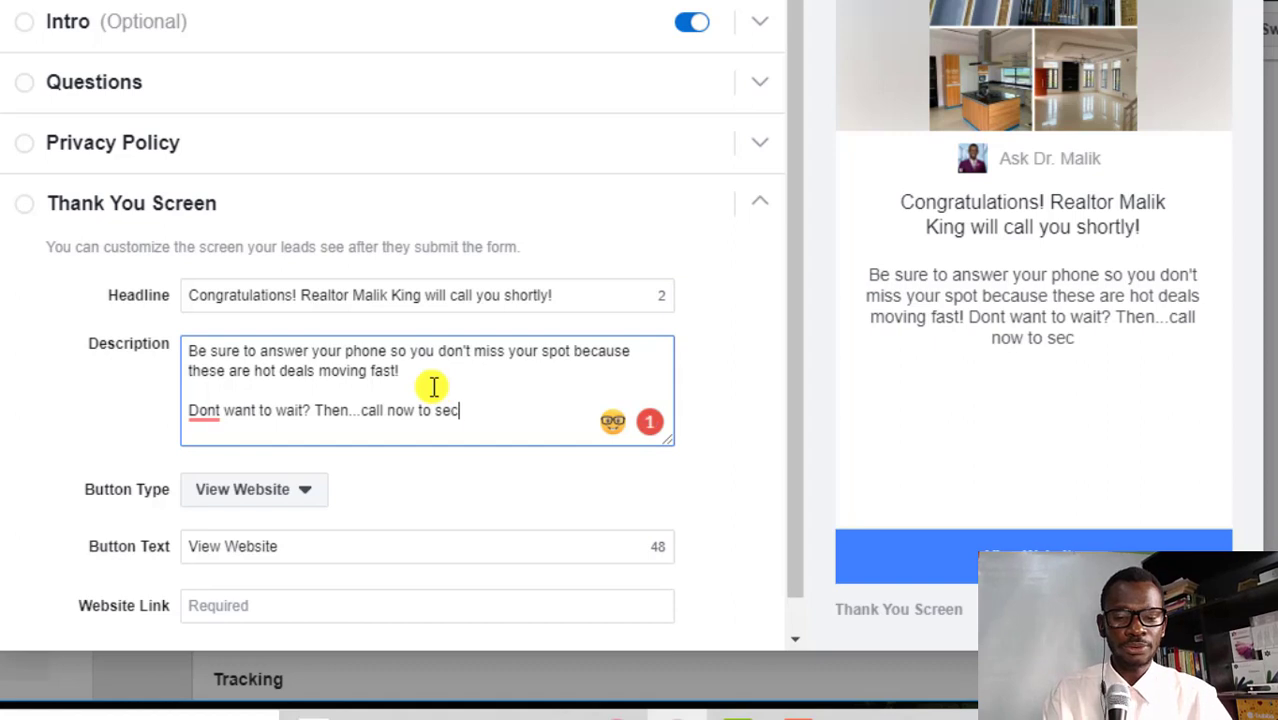
pyautogui.write('ur spot fast!')
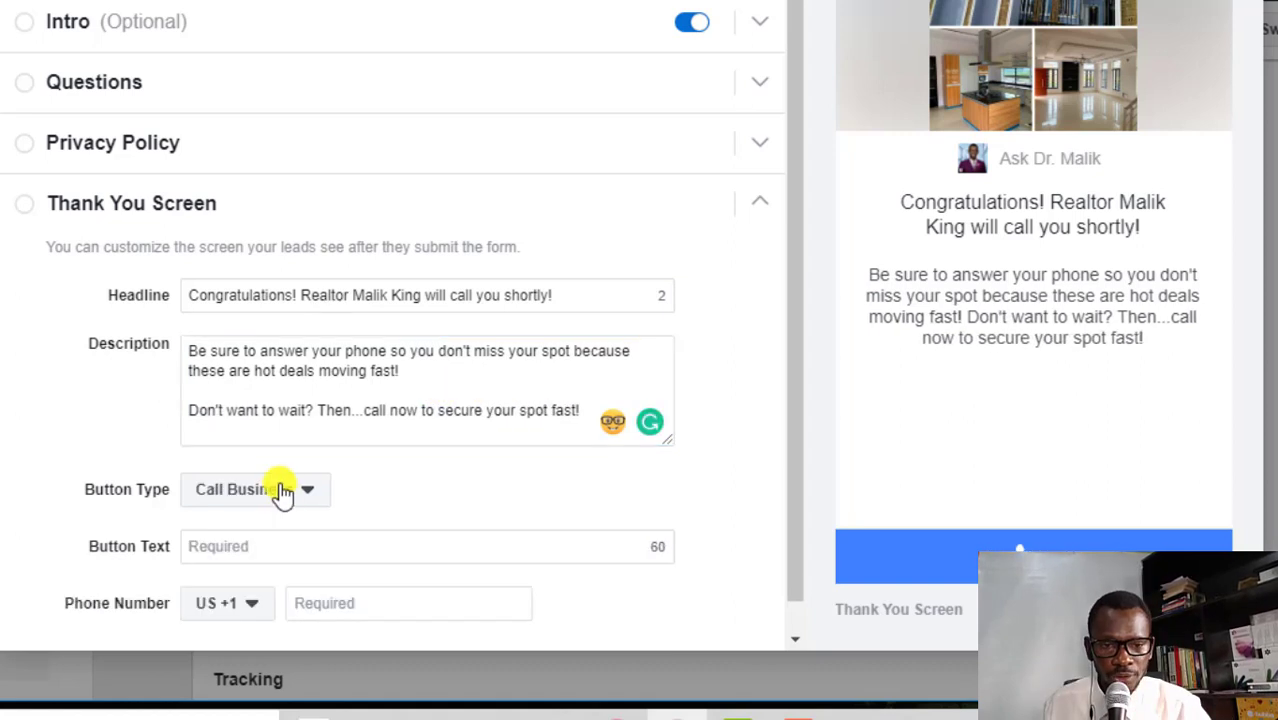
# Label the thank-you button 'Call Us Now, FAST!'
pyautogui.scroll(-1, 419, 483)
pyautogui.click(234, 512)
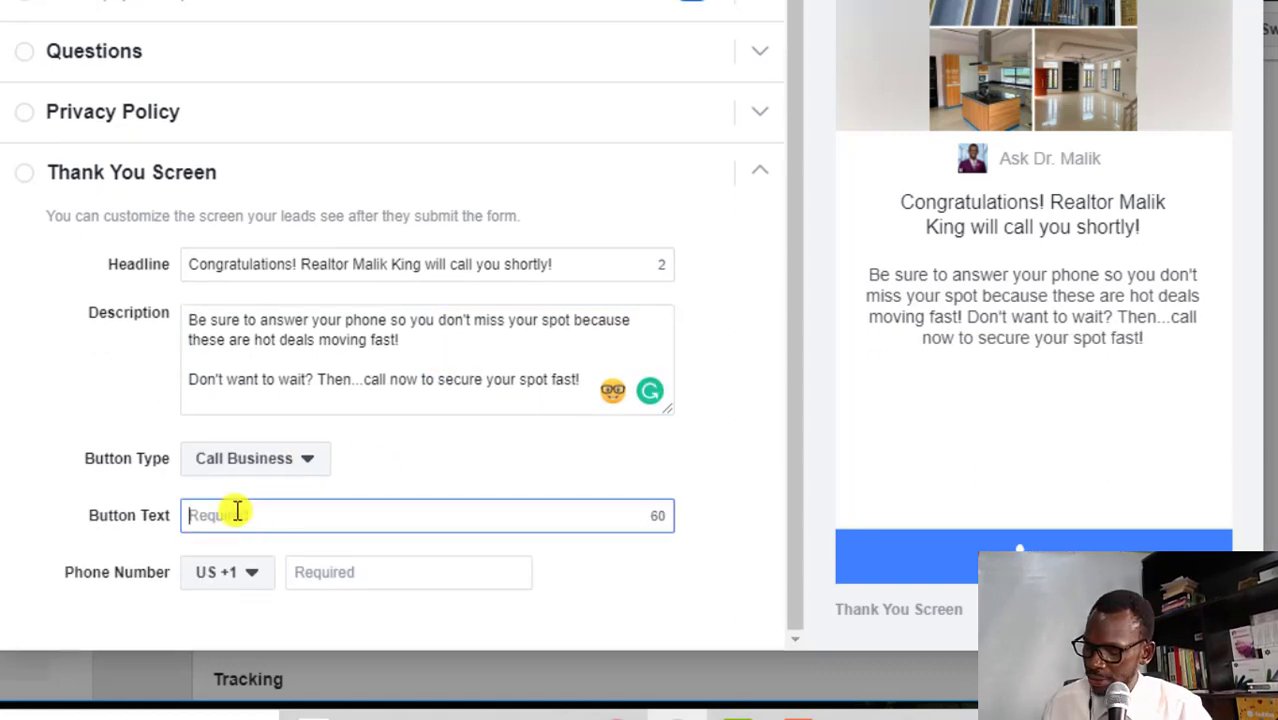
pyautogui.write('Call Us ')
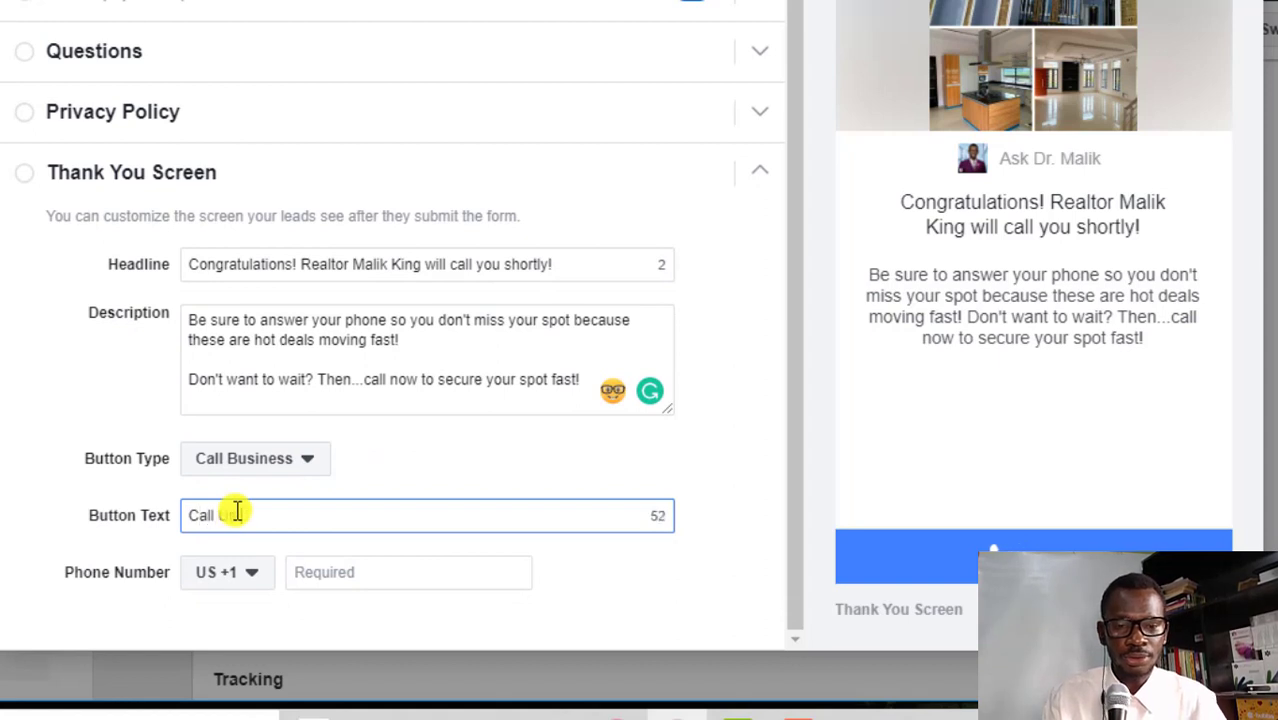
pyautogui.write('Now, FAST!')
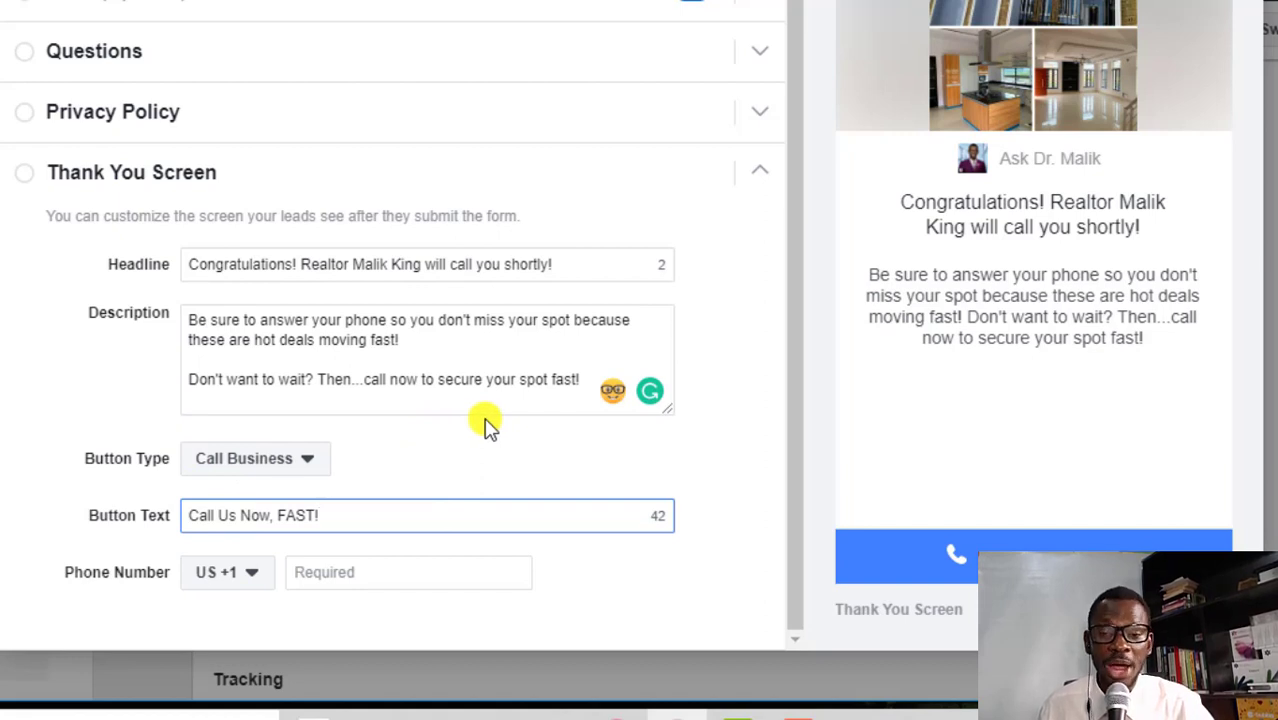
# Give the button a Nigeria +234 business phone number
pyautogui.click(257, 573)
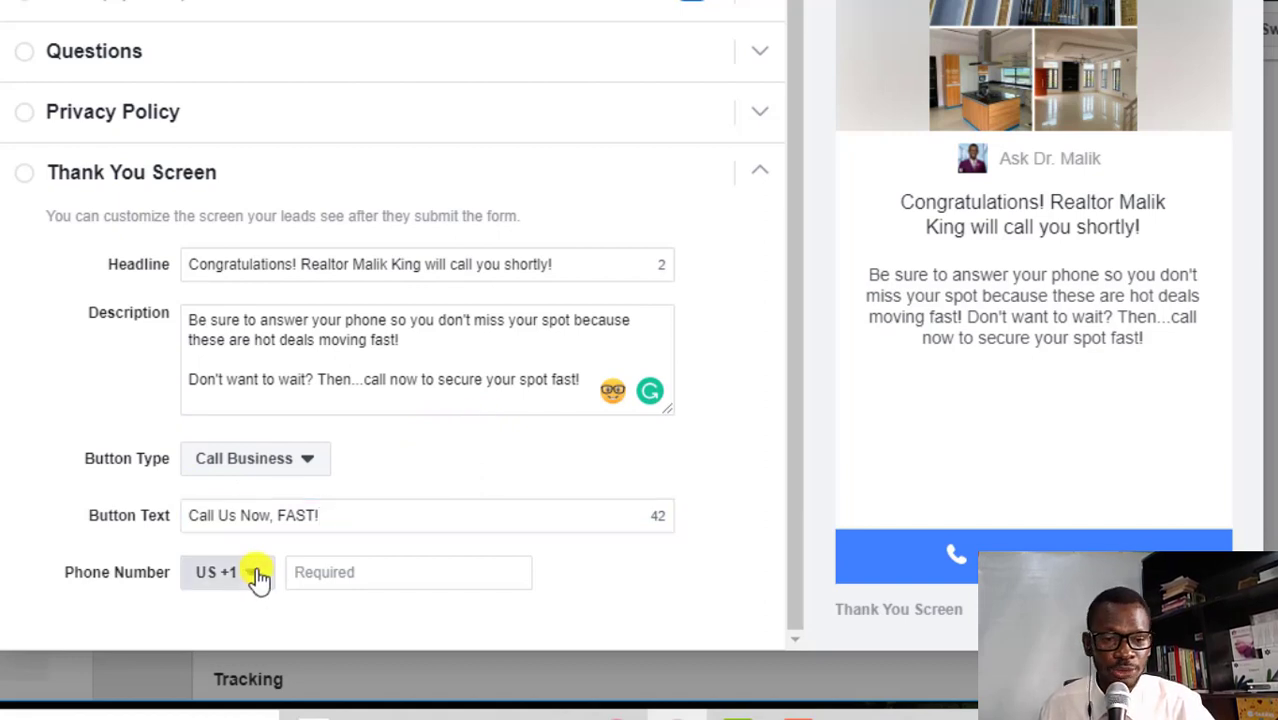
pyautogui.write('ni')
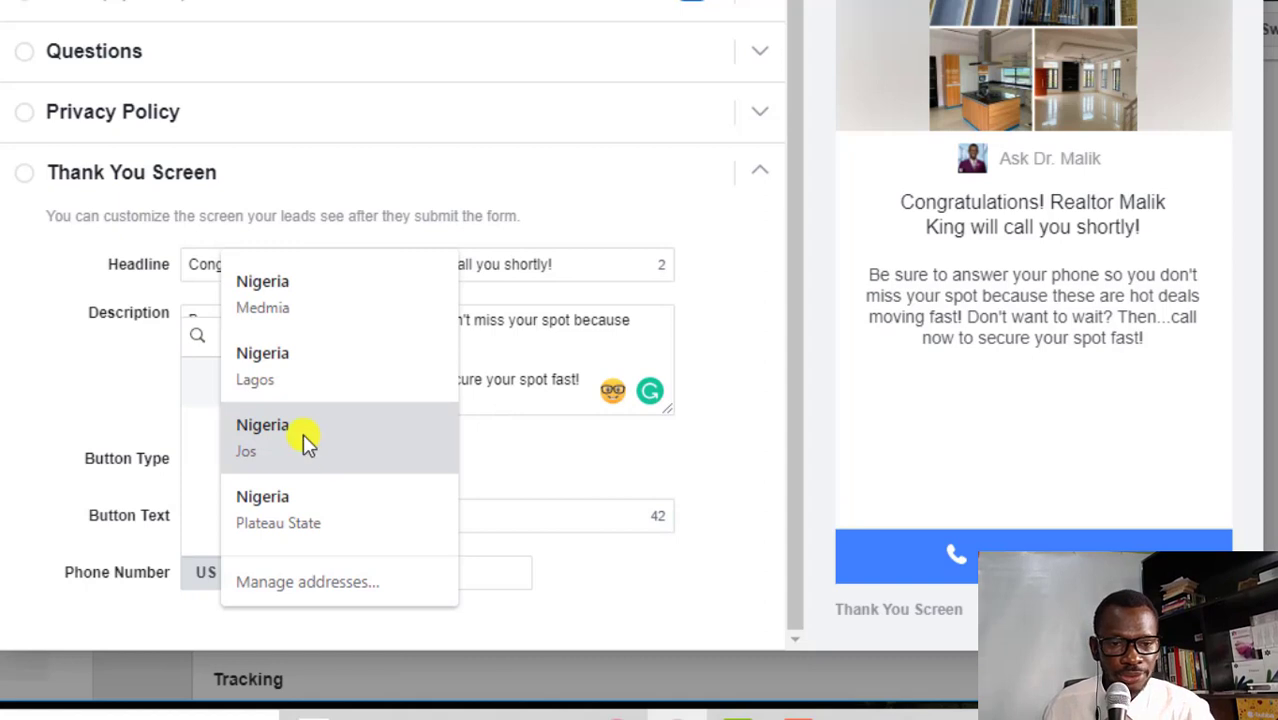
pyautogui.click(307, 446)
pyautogui.click(363, 578)
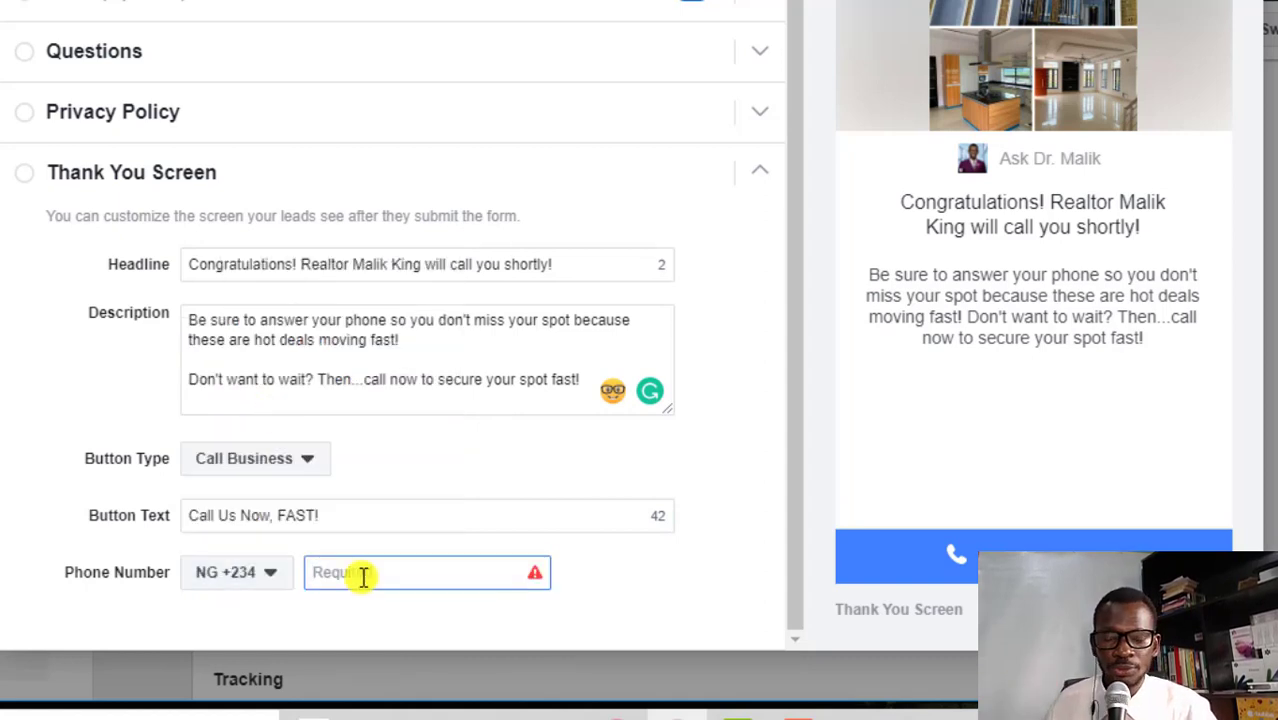
pyautogui.write('12345678')
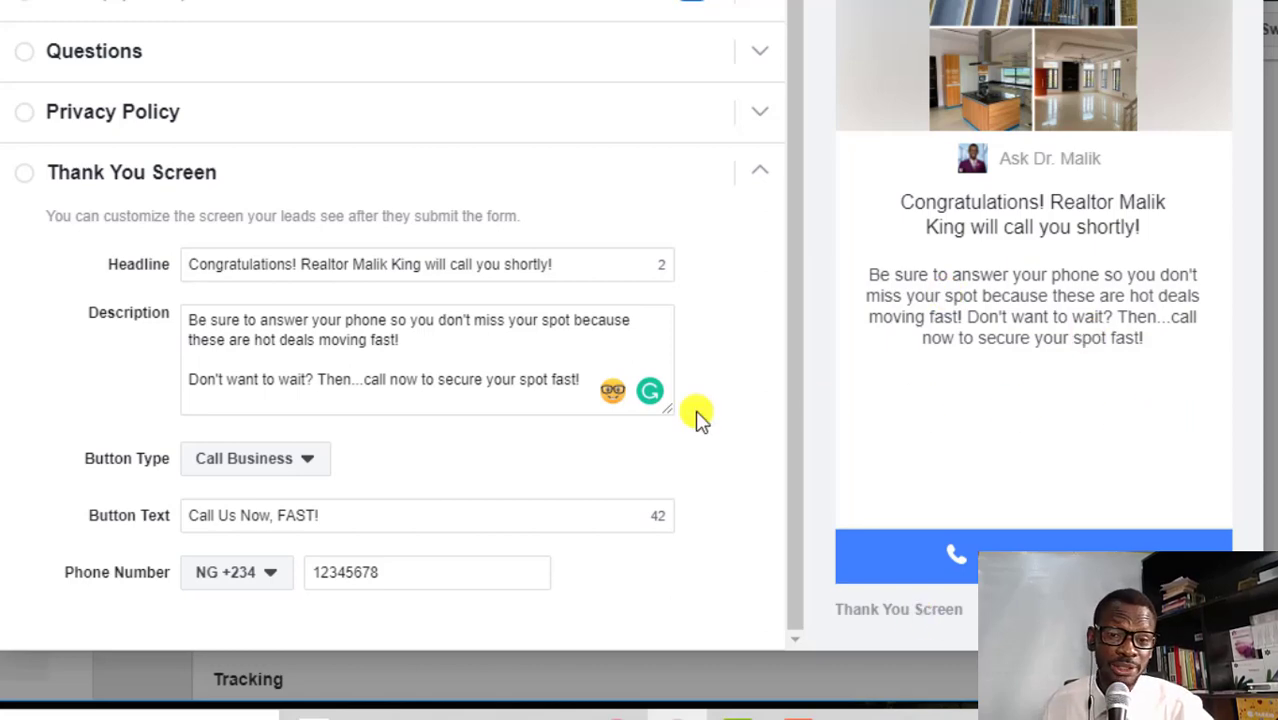
pyautogui.scroll(4, 700, 418)
# Save and finish the Calvary Estate 1 form, then confirm it is the ad's selected Instant Form
pyautogui.click(152, 213)
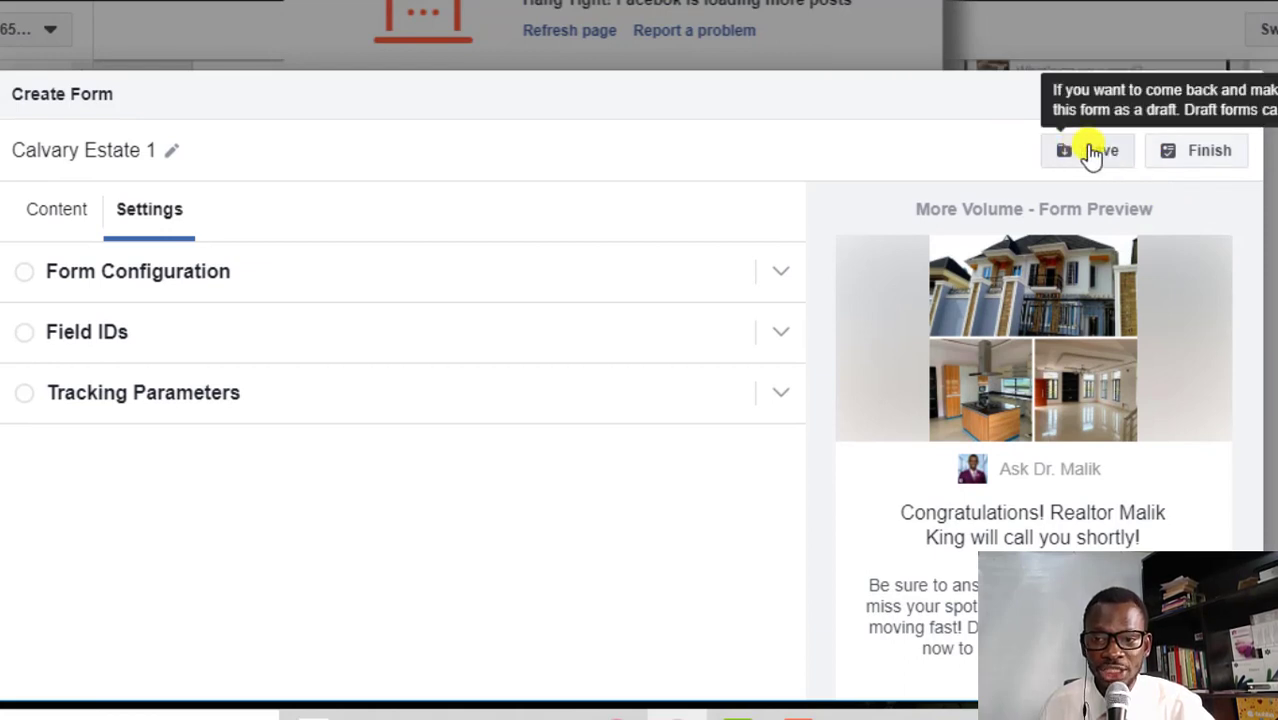
pyautogui.click(1091, 155)
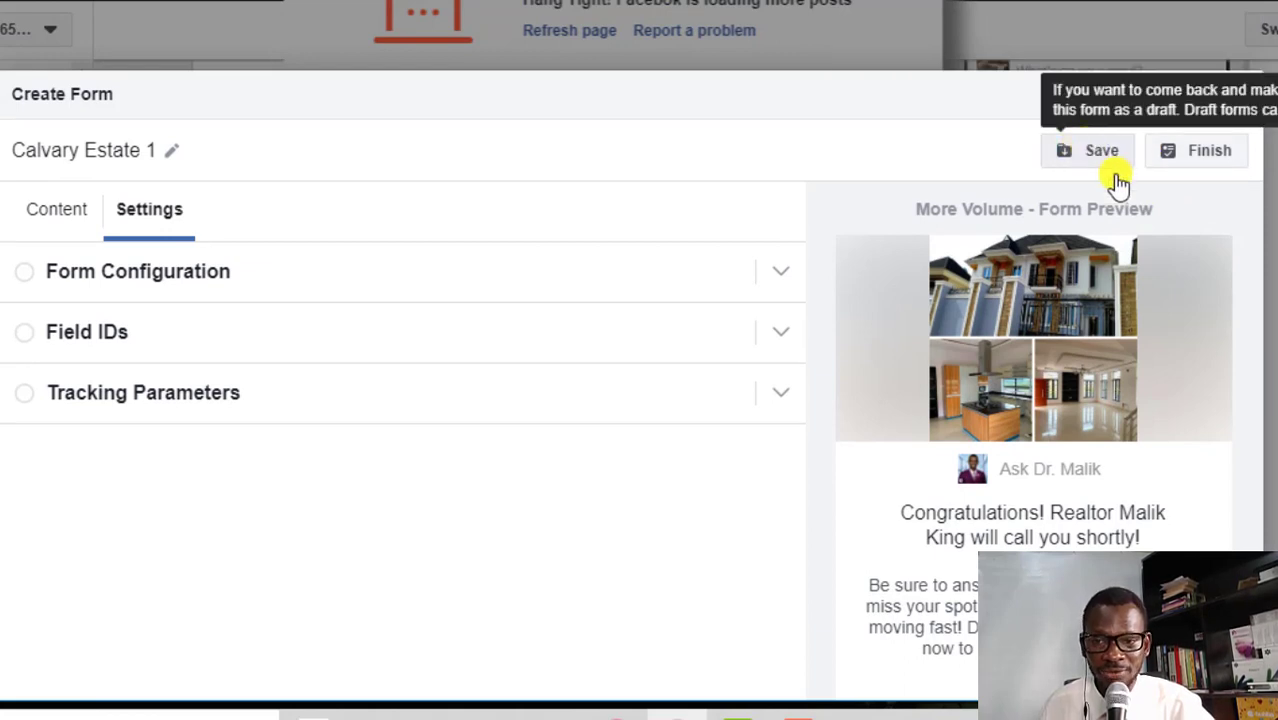
pyautogui.click(1182, 155)
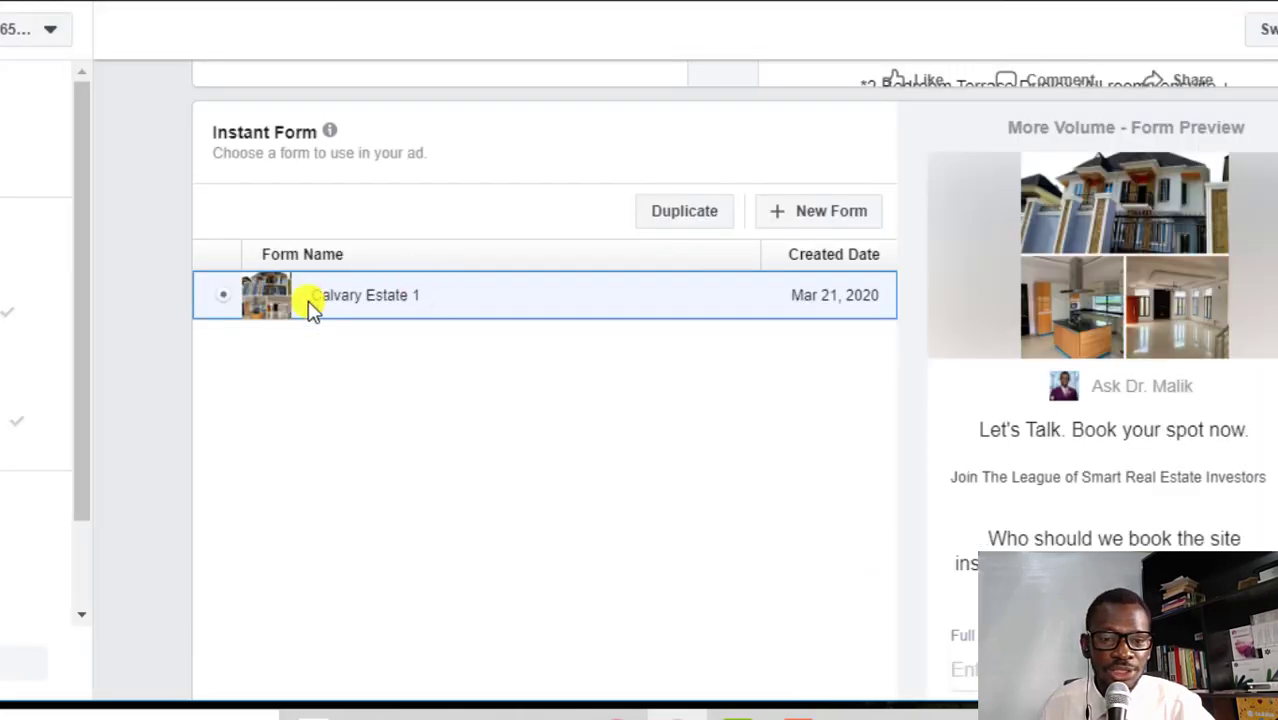
pyautogui.scroll(-2, 1037, 334)
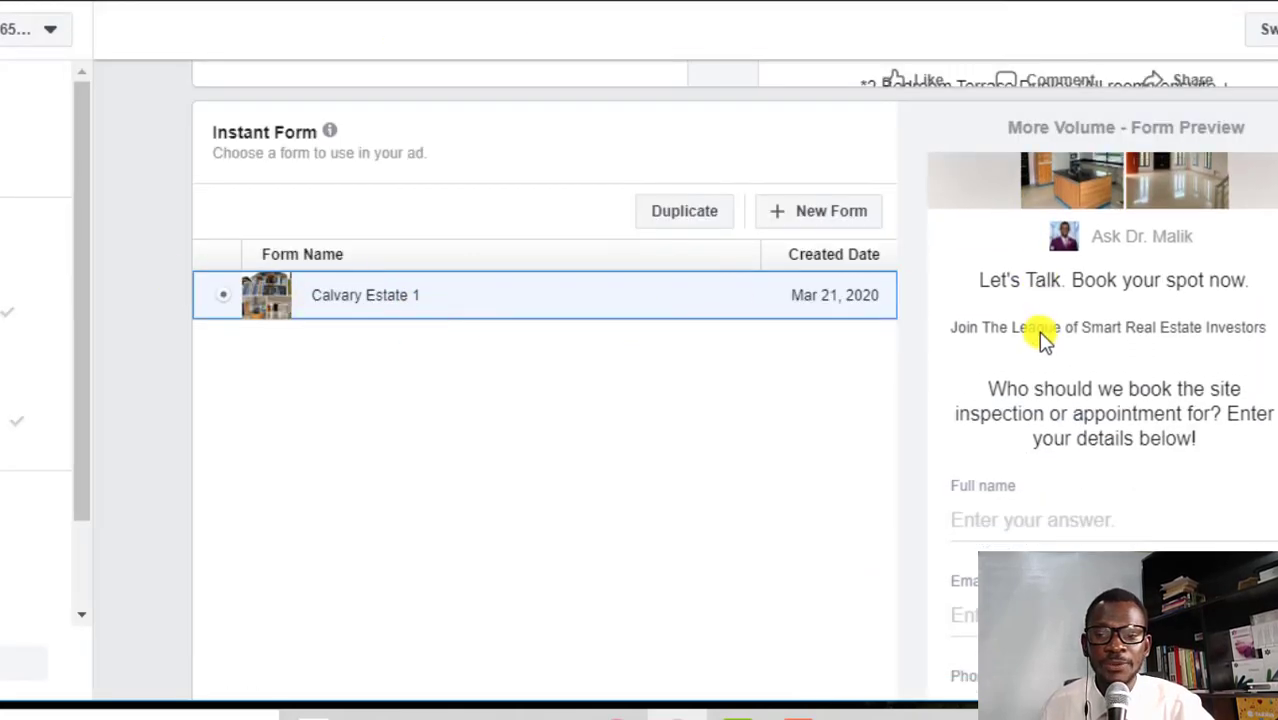
pyautogui.scroll(5, 271, 442)
pyautogui.scroll(-1, 383, 318)
pyautogui.scroll(-3, 713, 414)
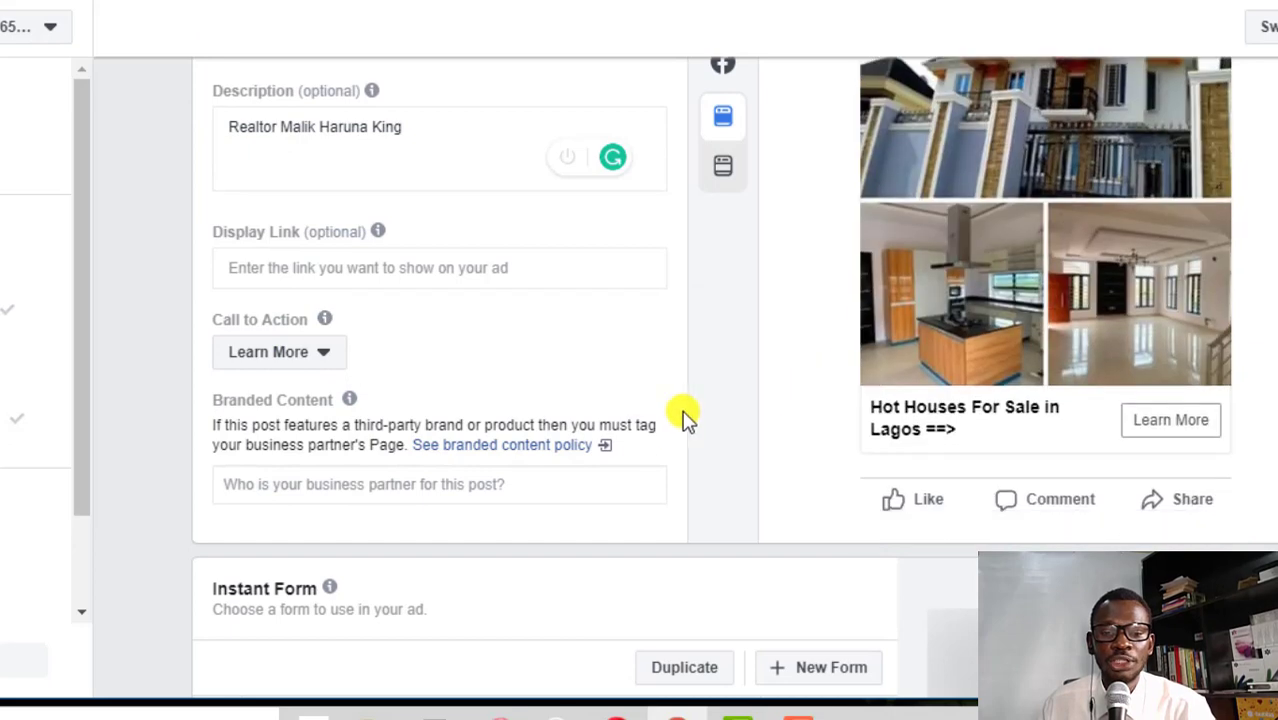
pyautogui.scroll(-4, 688, 494)
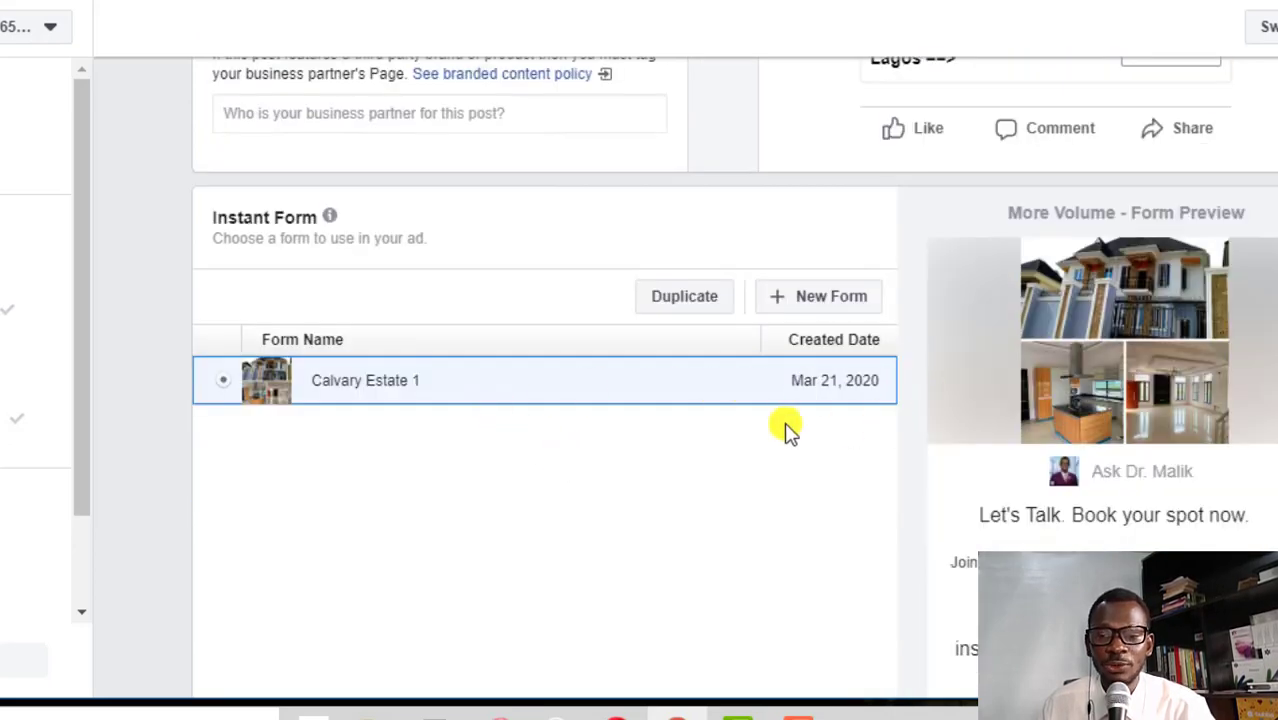
pyautogui.scroll(-3, 956, 436)
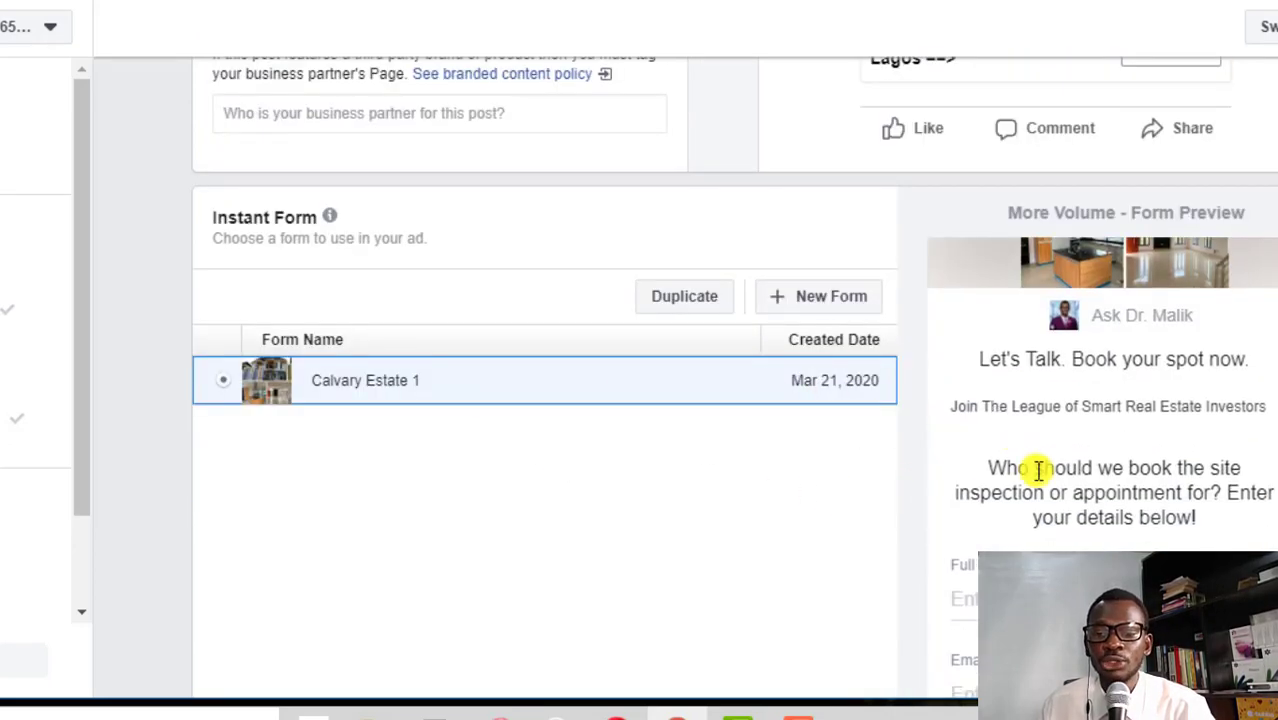
pyautogui.scroll(-5, 1047, 485)
pyautogui.scroll(5, 1004, 325)
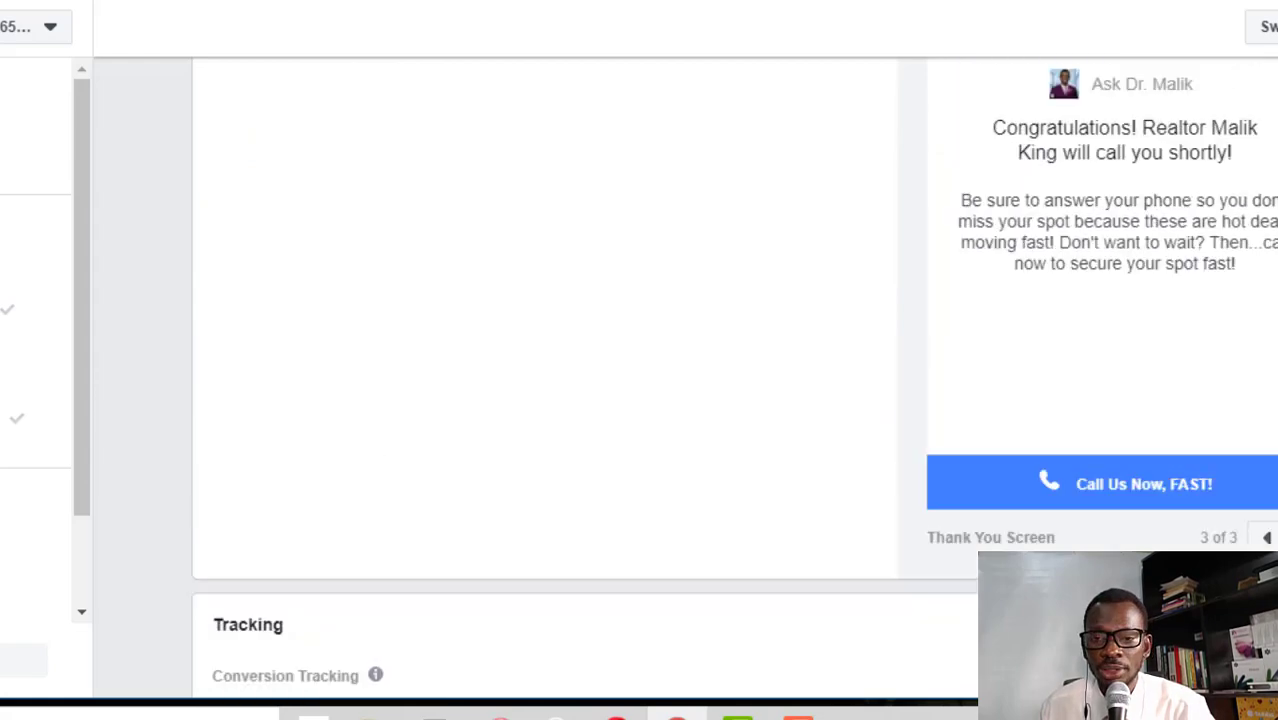
pyautogui.scroll(-10, 1115, 458)
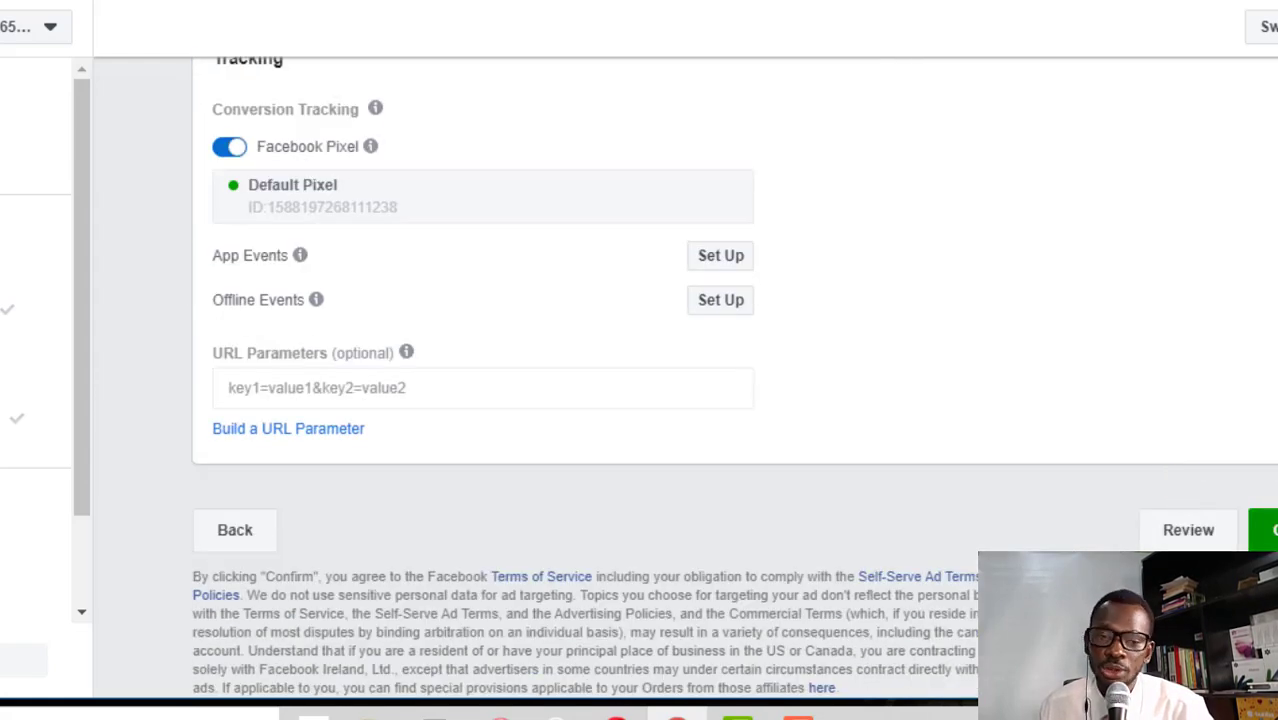
# Scroll back up the ad setup page before leaving Ads Manager
pyautogui.scroll(5, 720, 365)
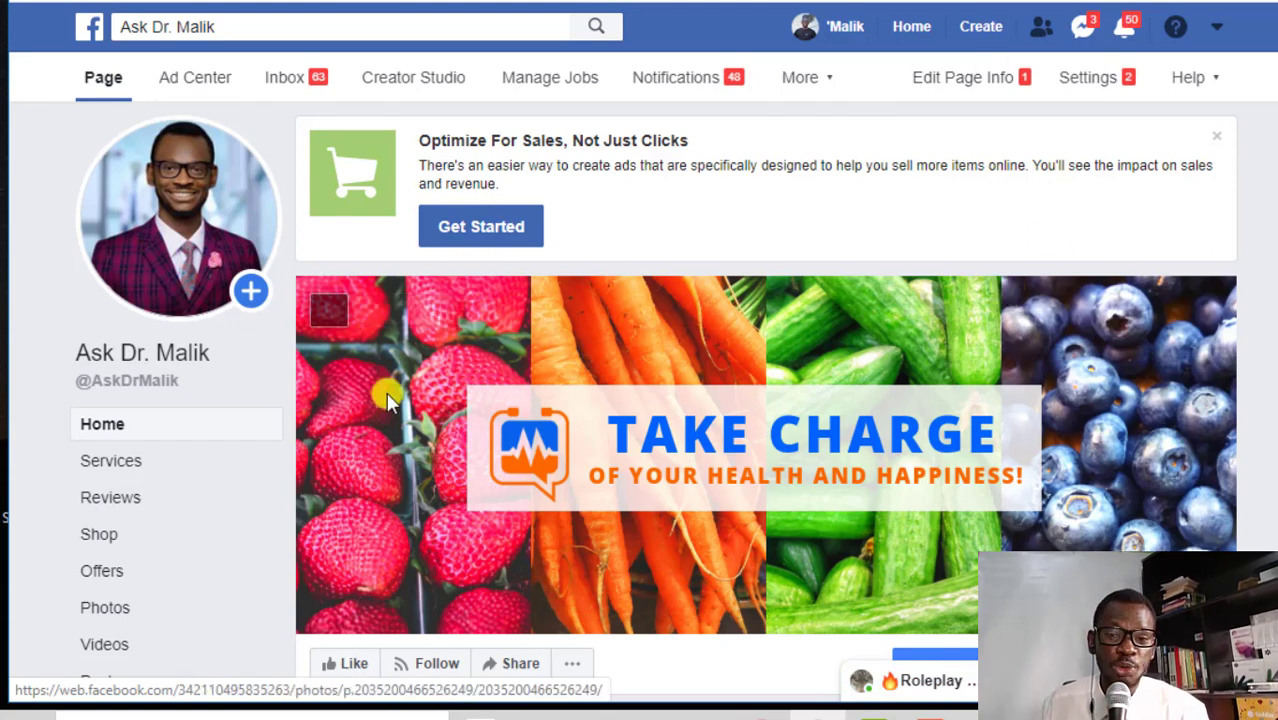
# Go to the Page's Publishing Tools from the More menu
pyautogui.scroll(-1, 905, 385)
pyautogui.scroll(-4, 904, 378)
pyautogui.scroll(5, 910, 360)
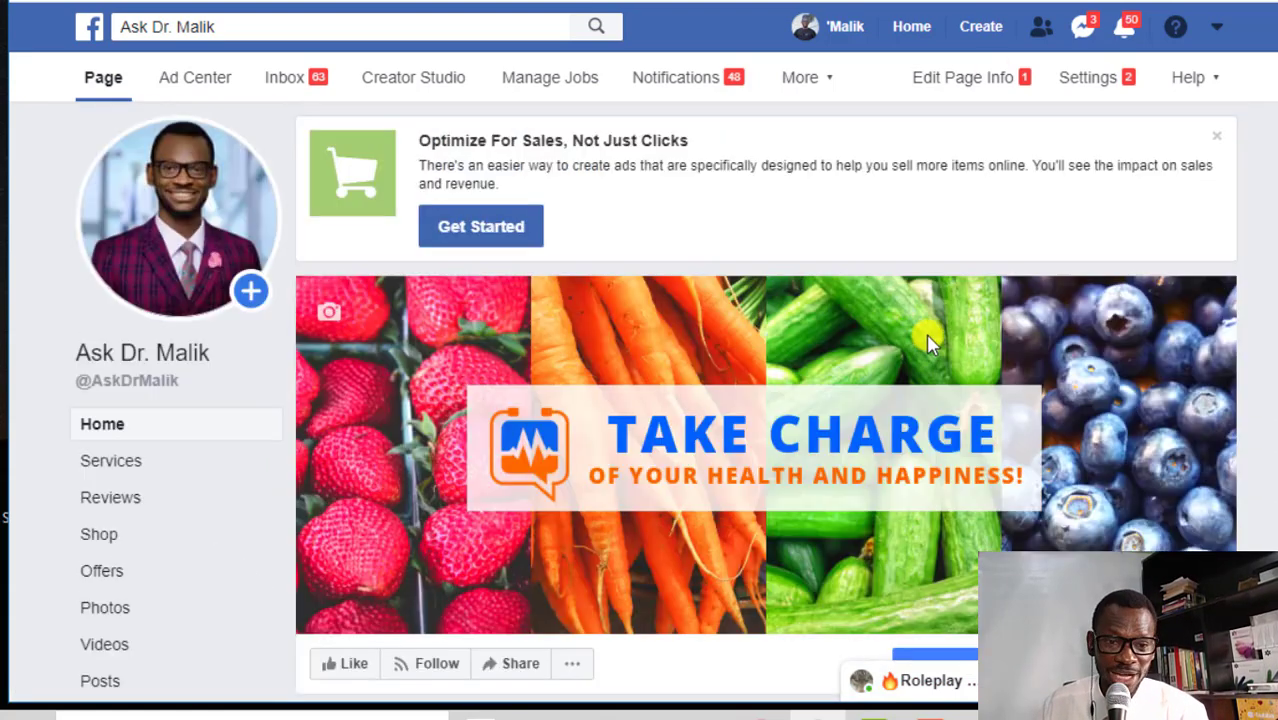
pyautogui.click(808, 80)
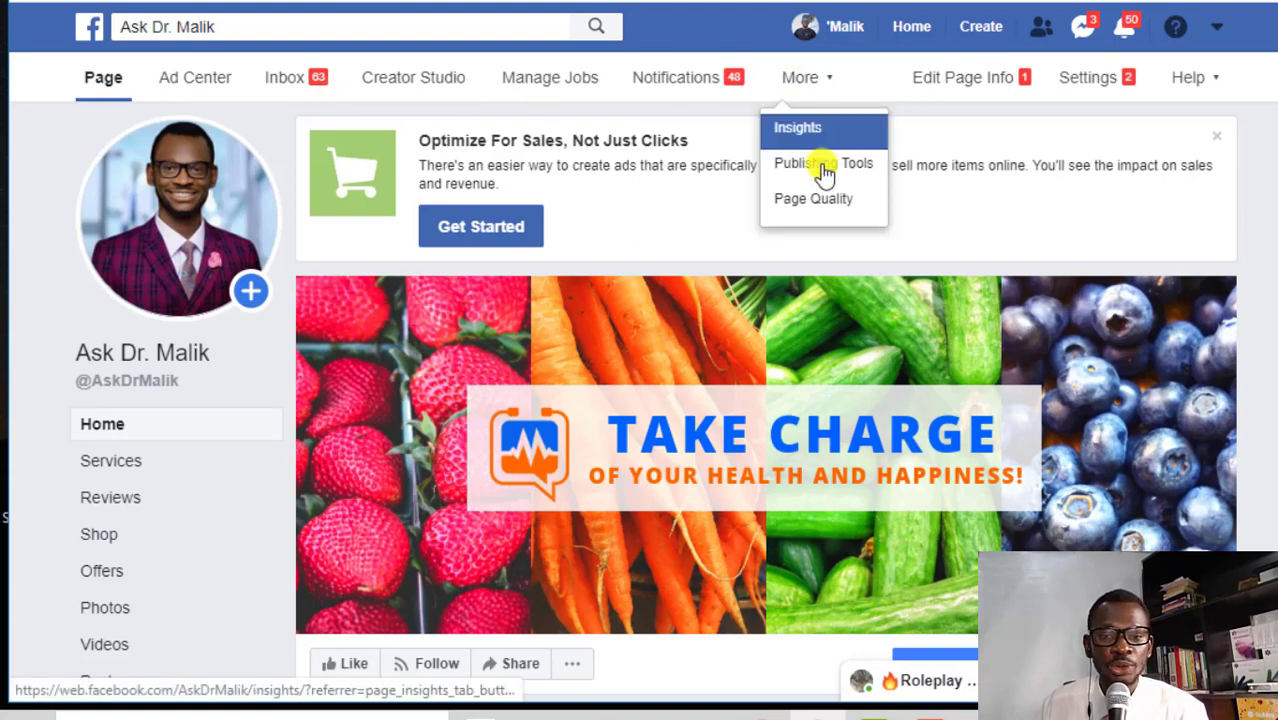
pyautogui.click(822, 168)
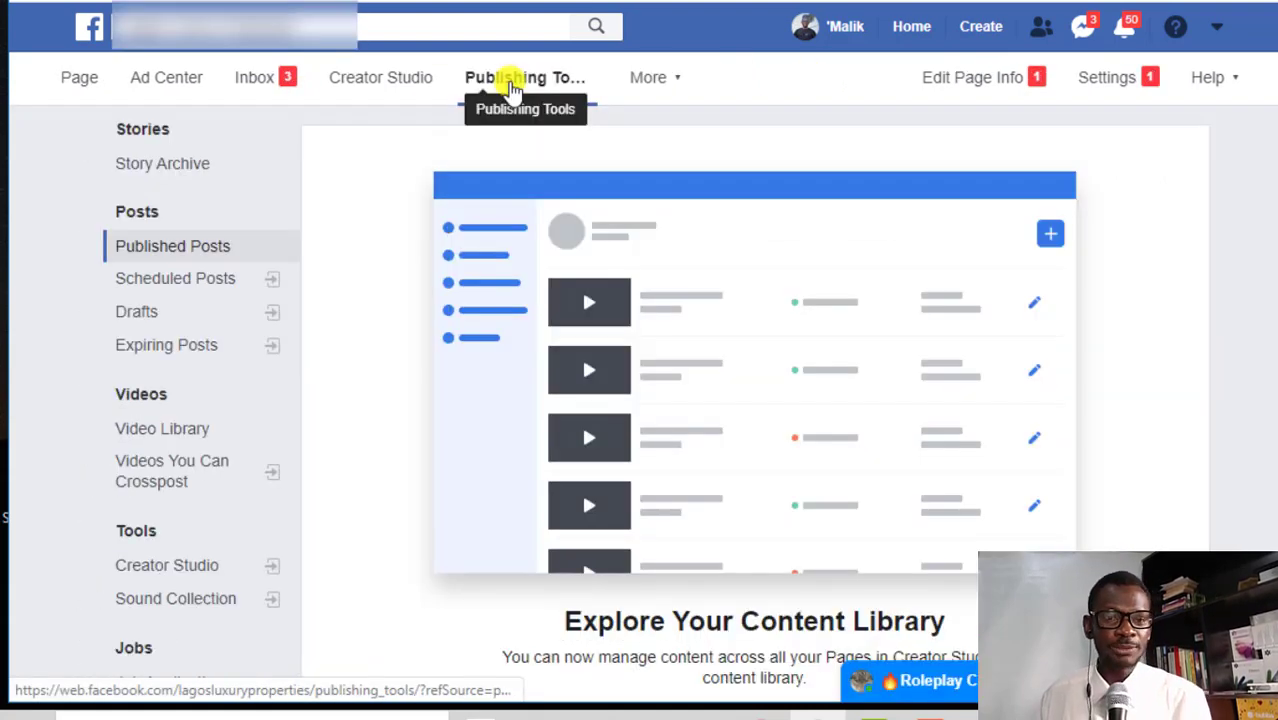
# Download the lead form's collected leads from the Forms Library
pyautogui.scroll(-5, 257, 310)
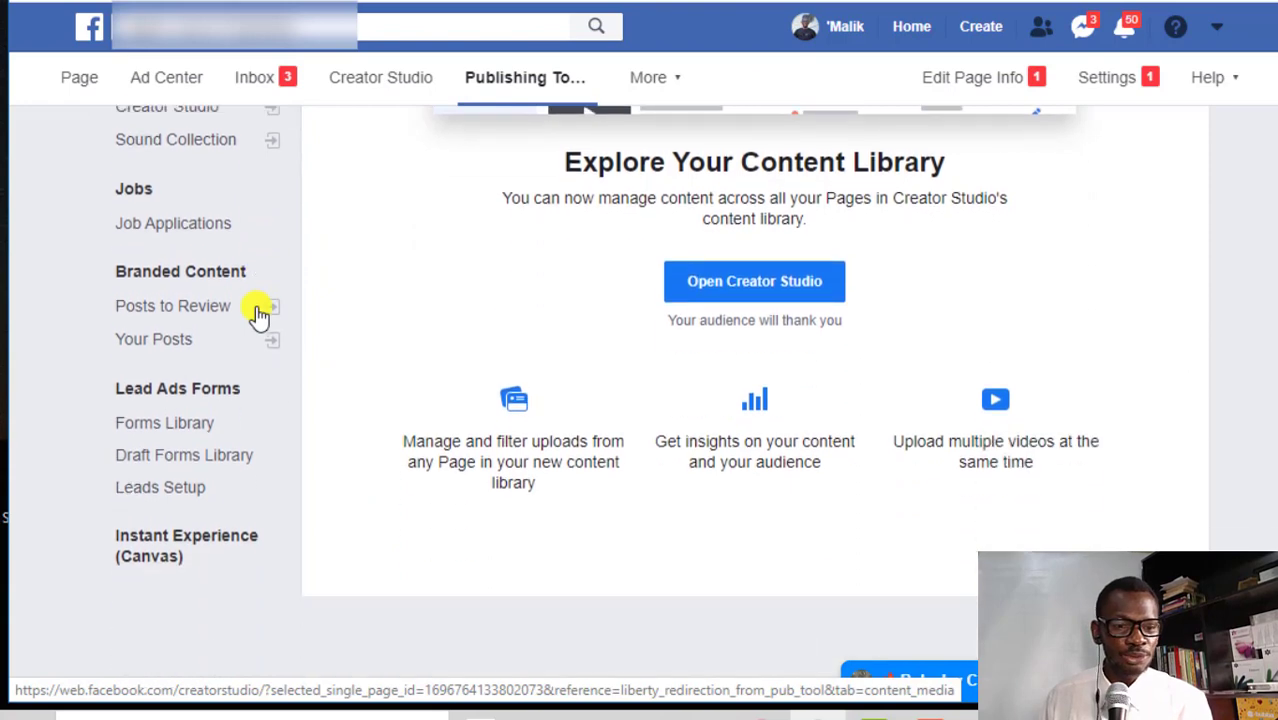
pyautogui.scroll(-1, 193, 433)
pyautogui.click(193, 433)
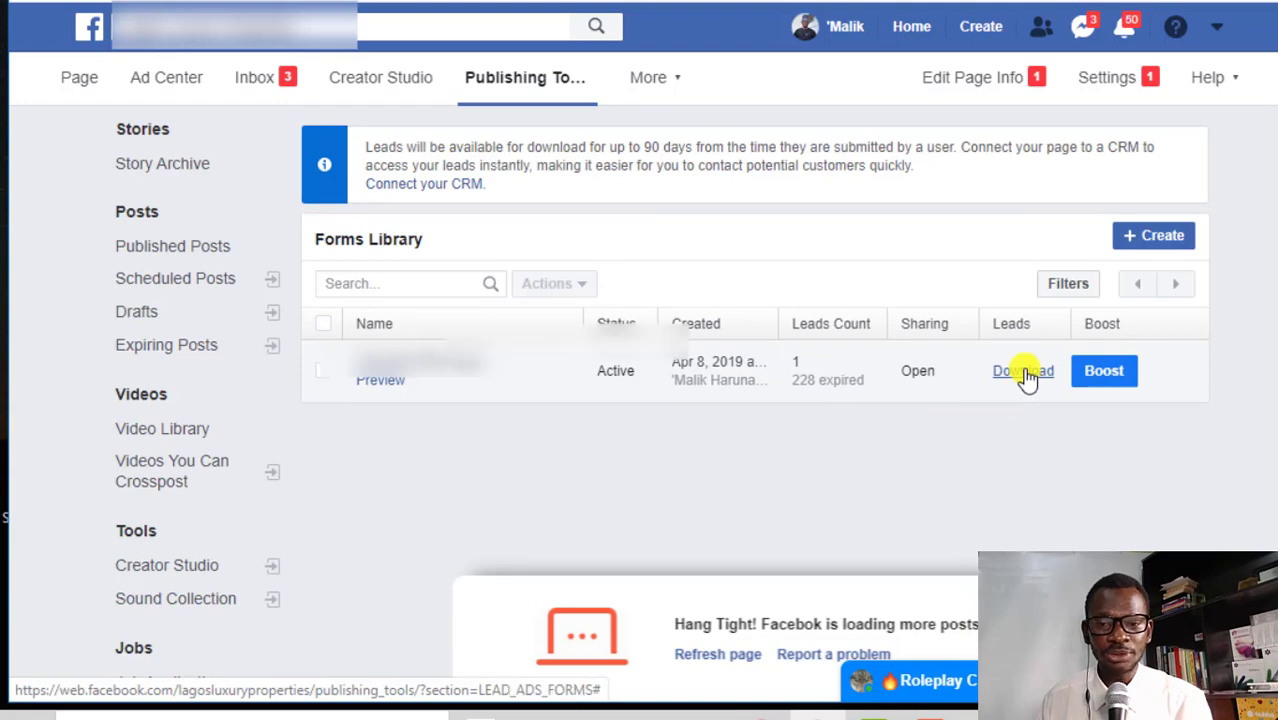
pyautogui.click(1024, 372)
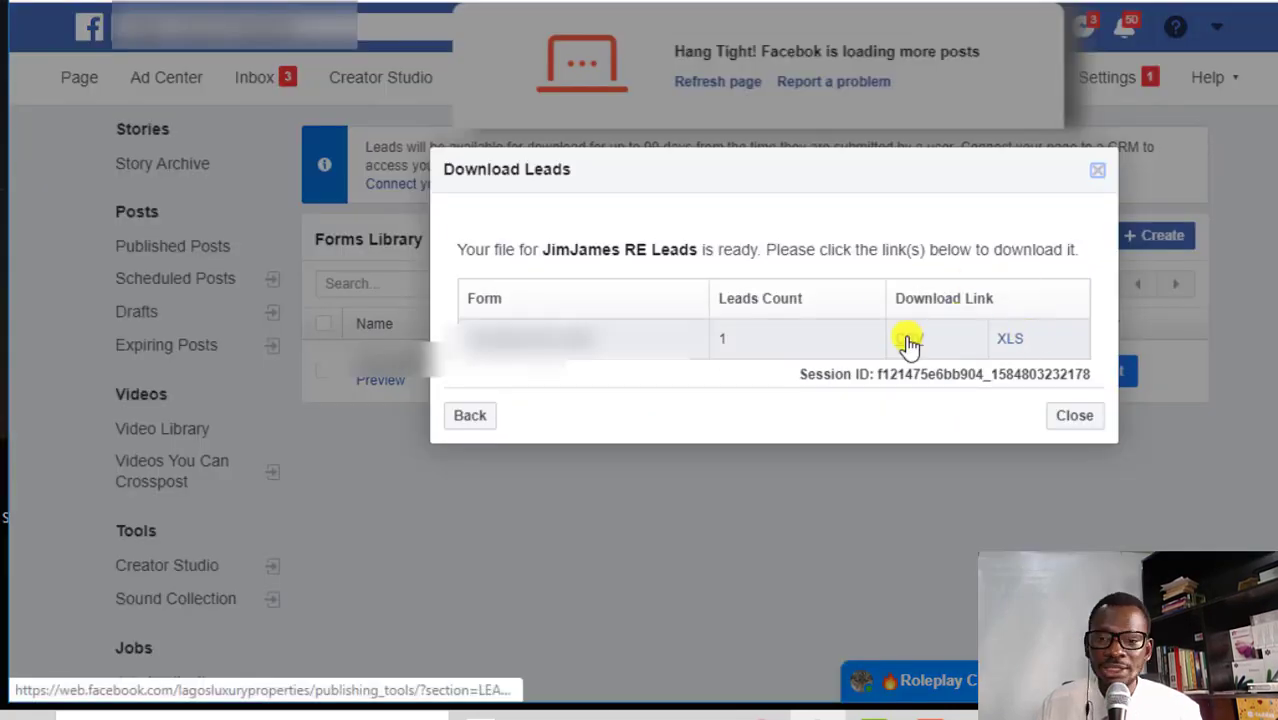